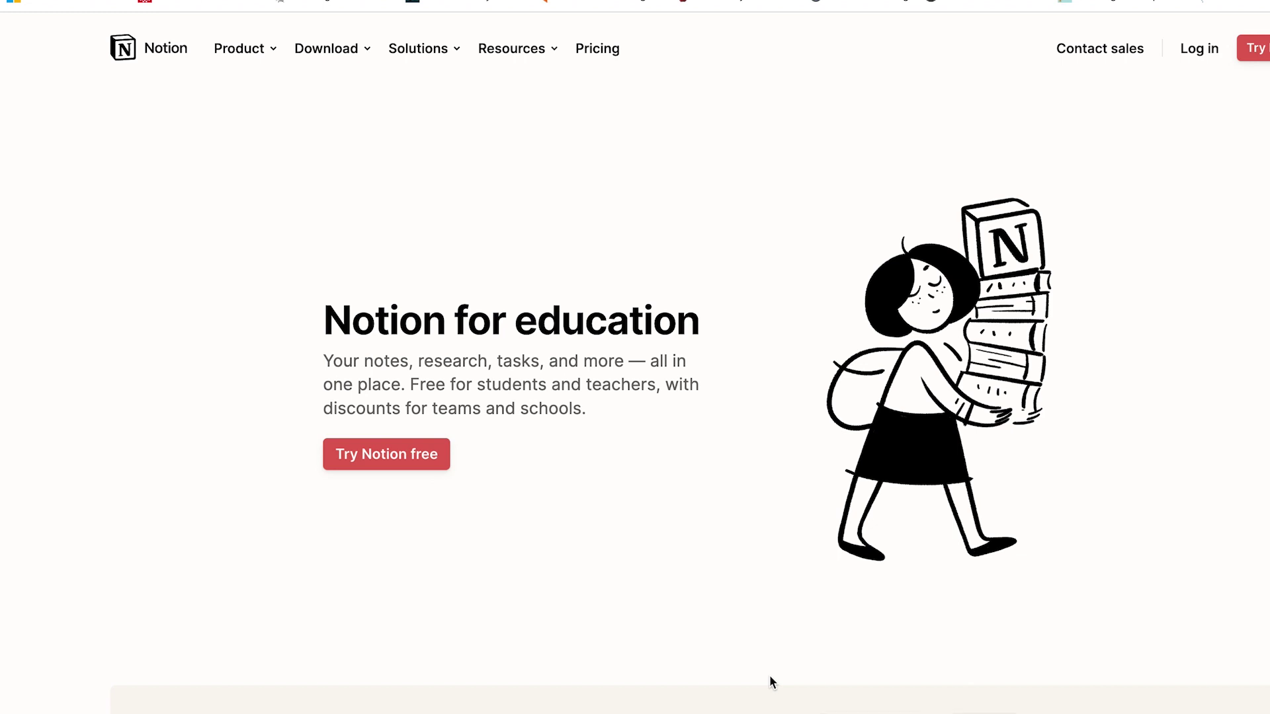
- Scroll down the Notion education page to view the Free, Plus, Business and Enterprise pricing cards
scroll(755, 378, down, 10)
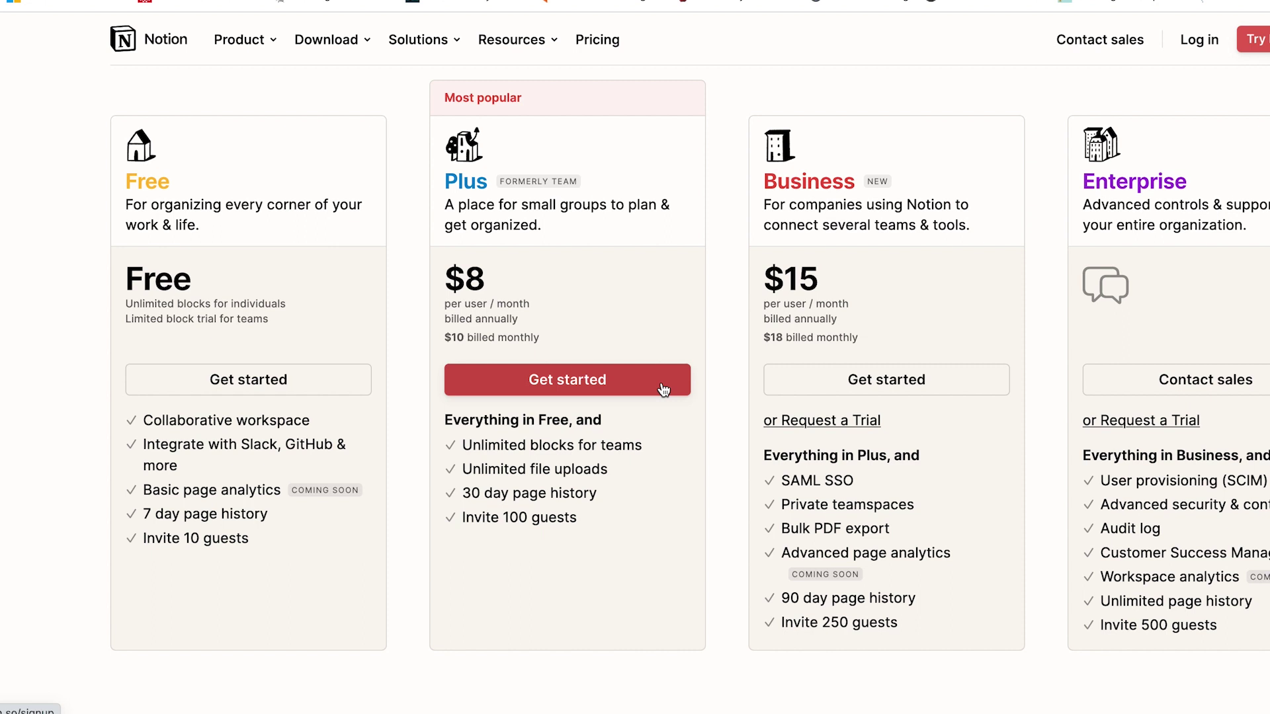
scroll(663, 389, down, 2)
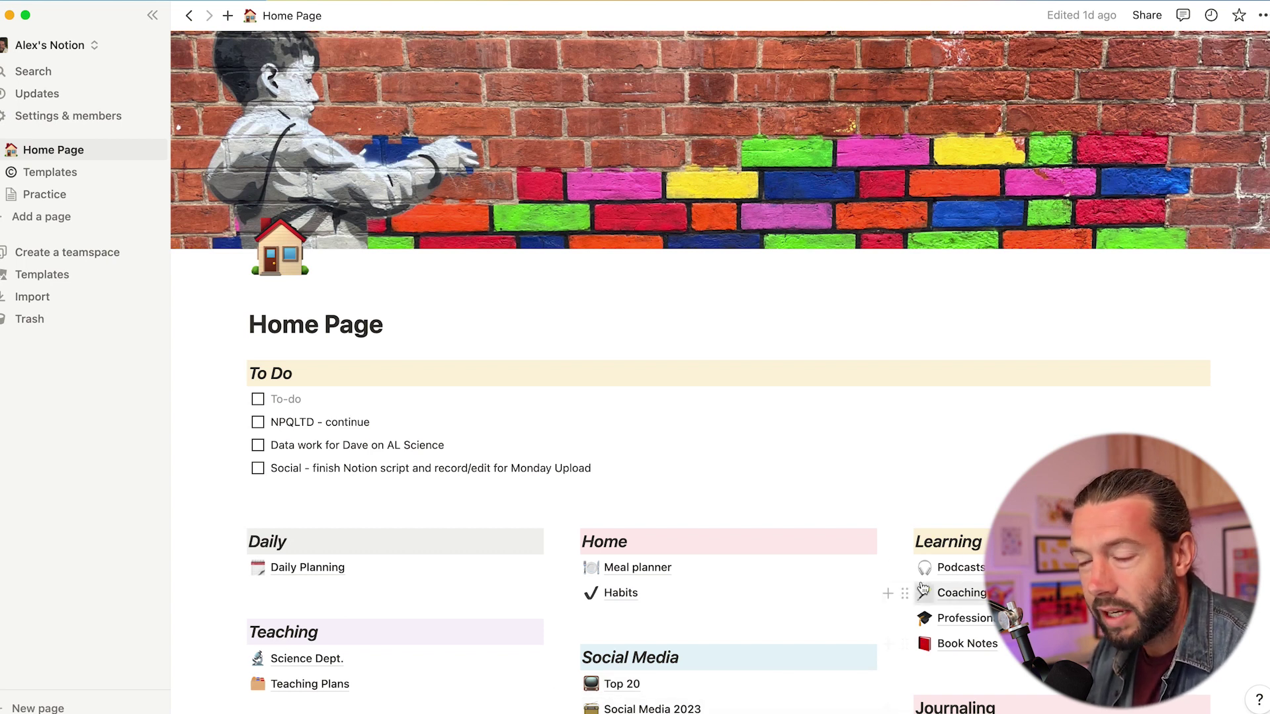
drag(904, 593, 907, 504)
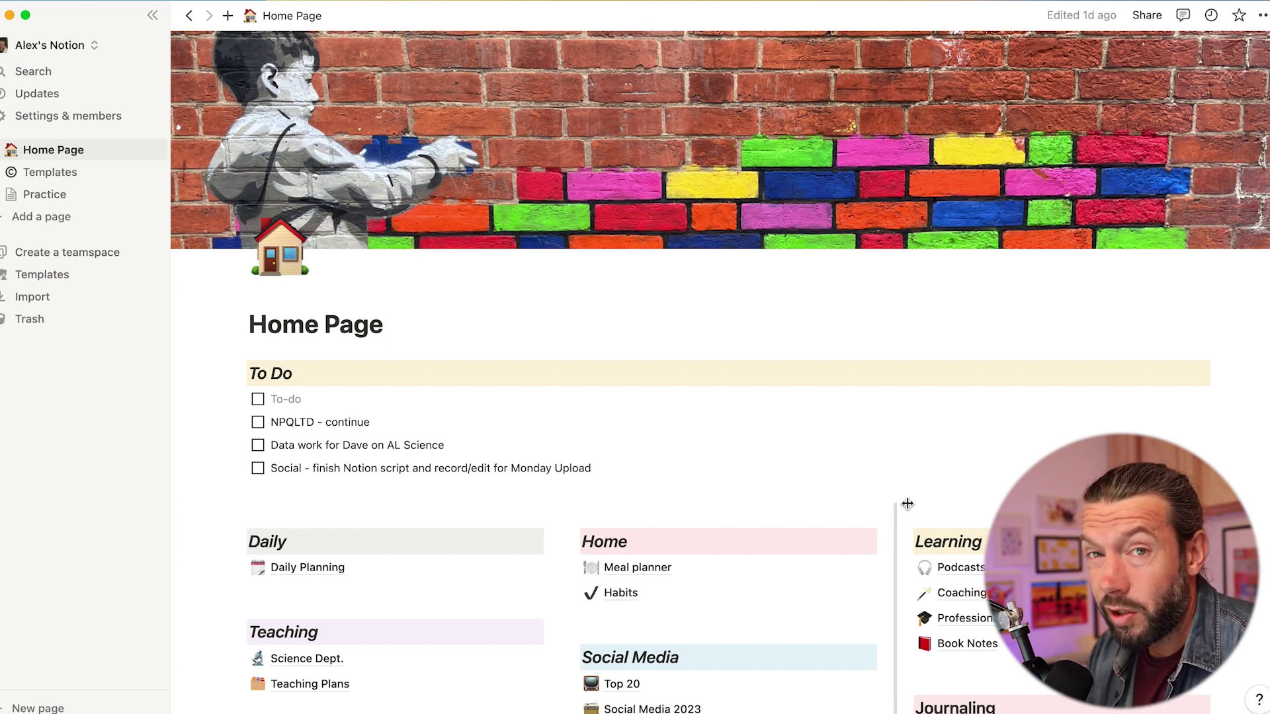
drag(907, 504, 931, 509)
scroll(939, 523, down, 3)
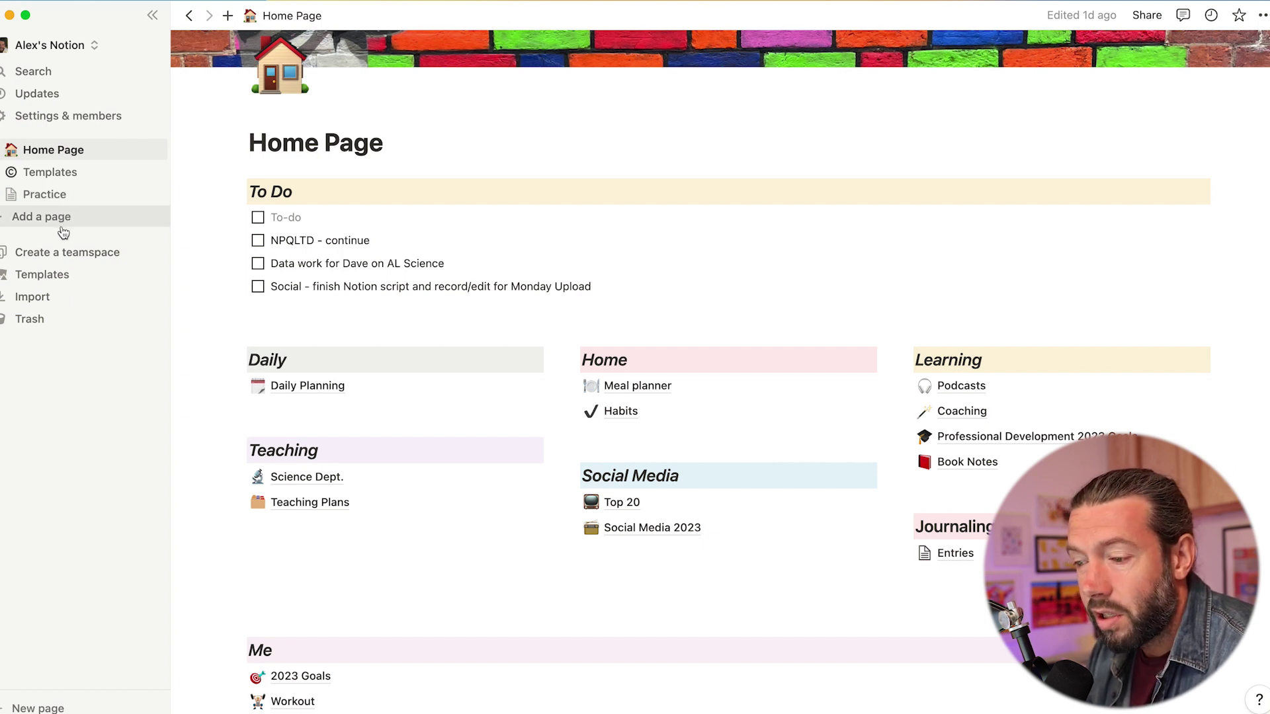
click(51, 278)
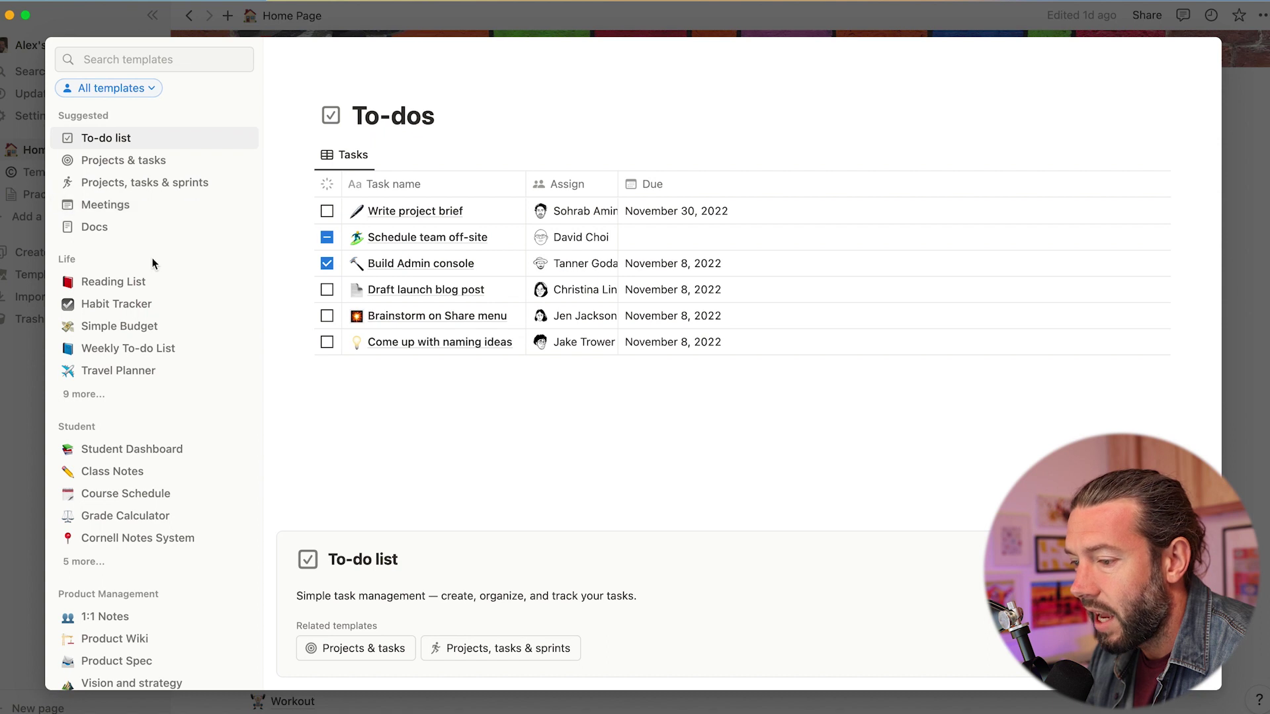
scroll(152, 264, down, 2)
scroll(153, 263, down, 2)
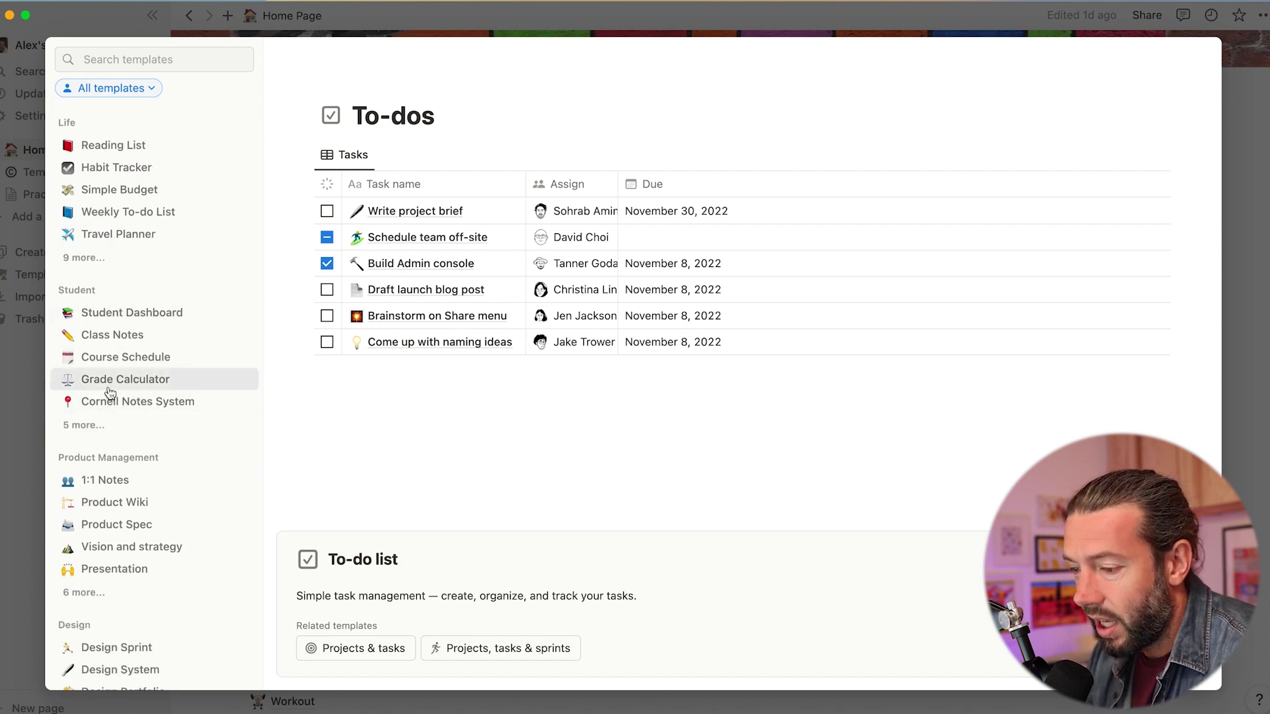
click(90, 425)
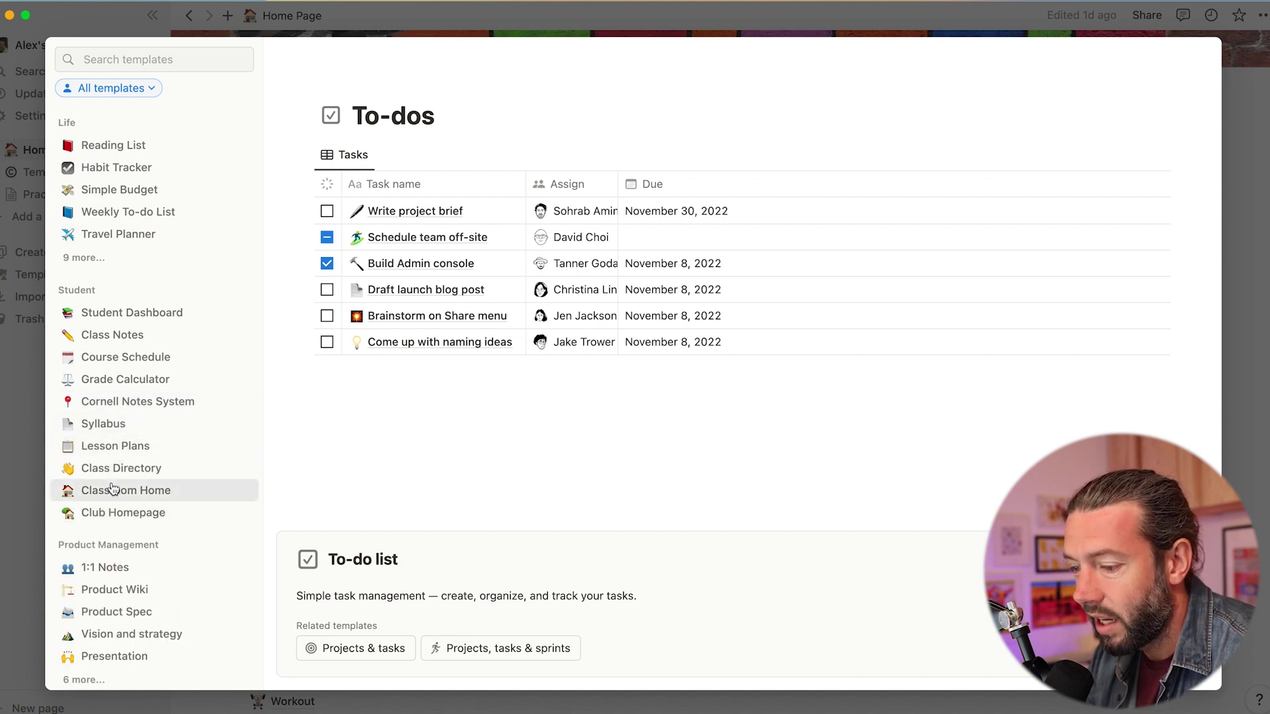
scroll(112, 489, down, 3)
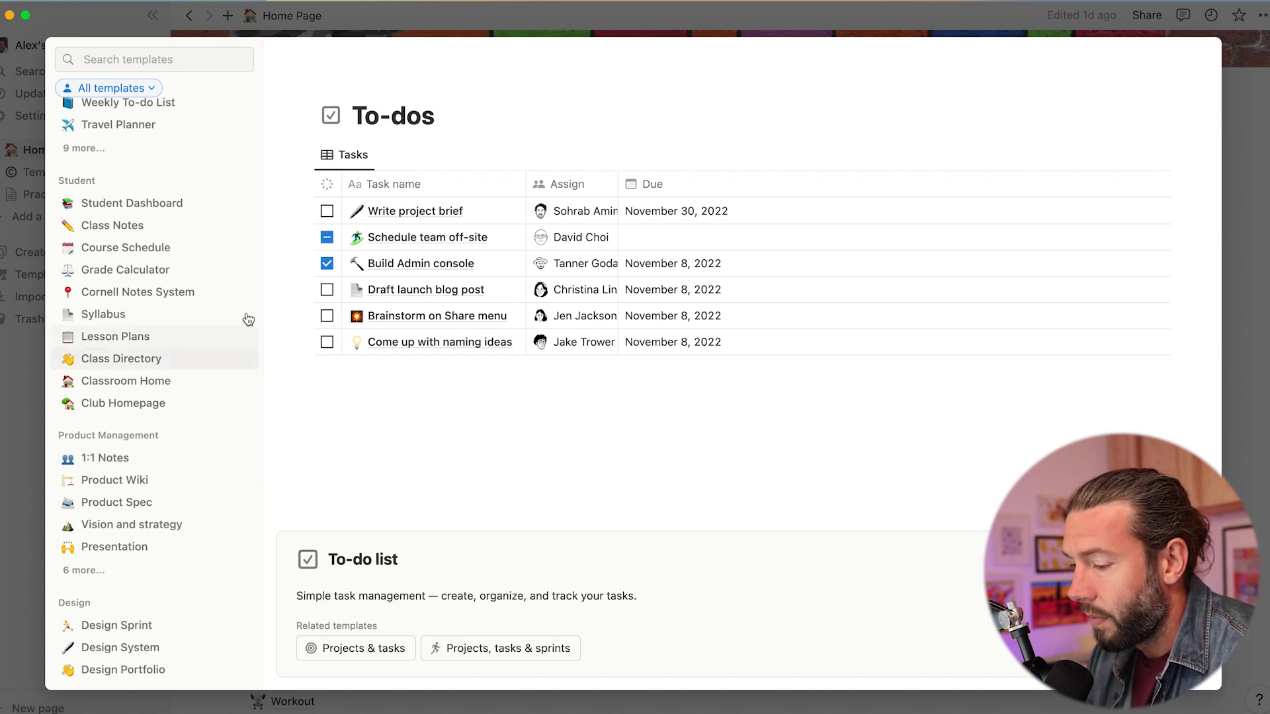
click(35, 452)
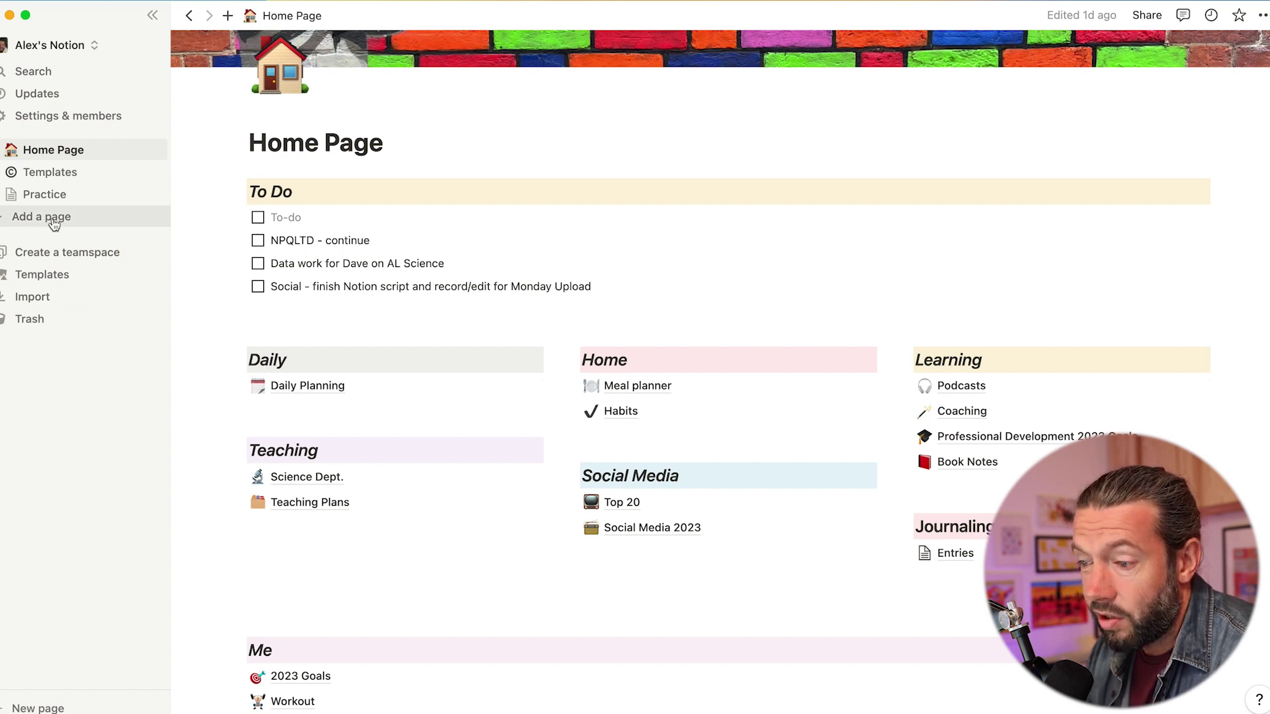
- Create an empty private page titled 'Teaching' and open it full-size from the sidebar
click(38, 709)
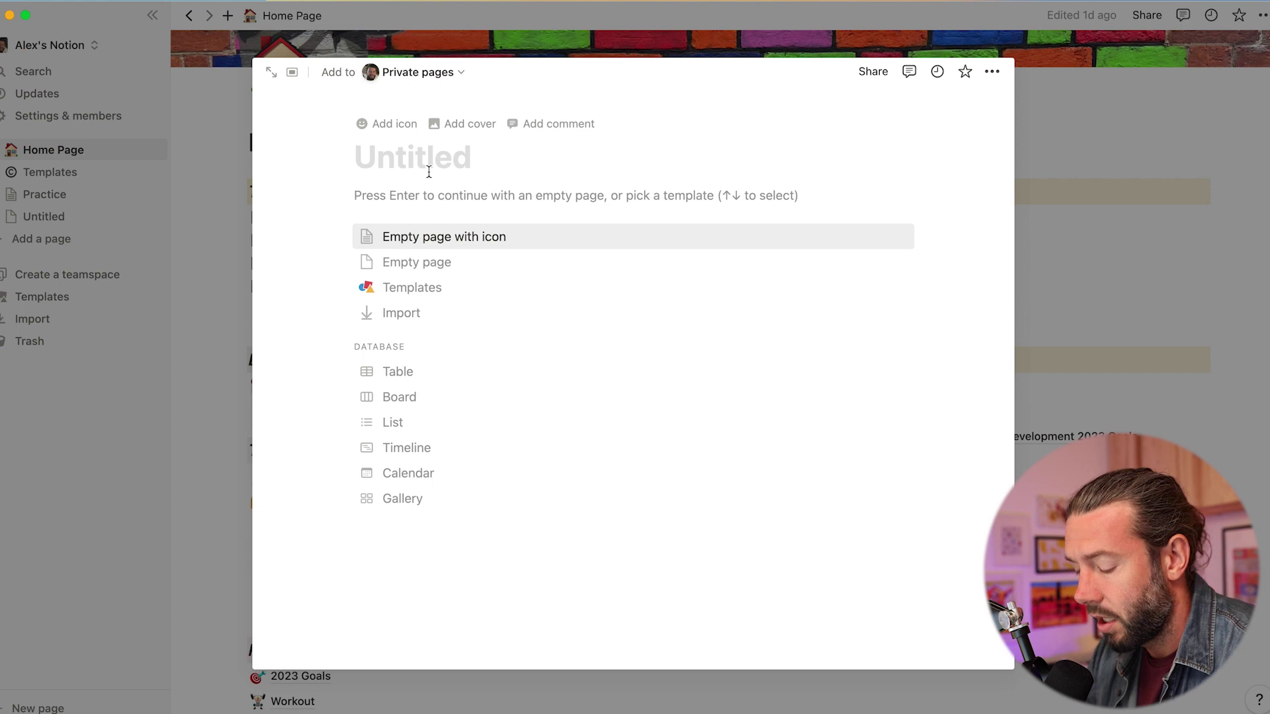
text(Teaching)
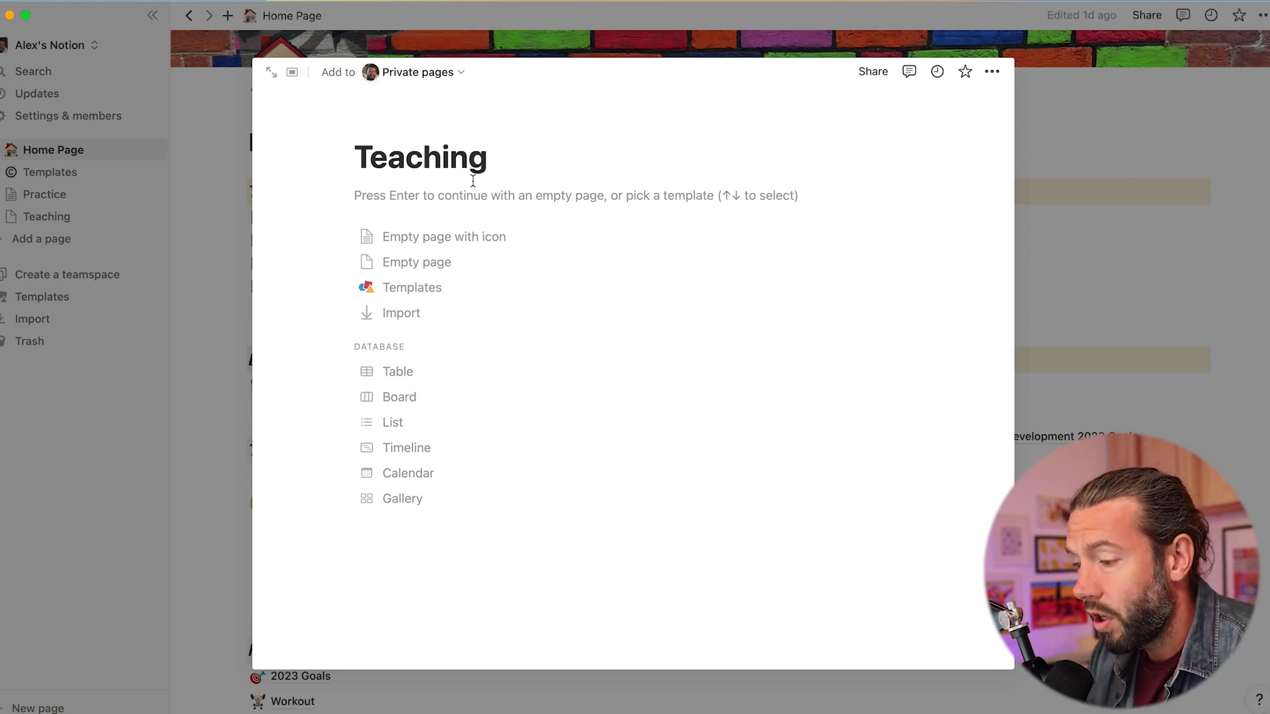
click(454, 198)
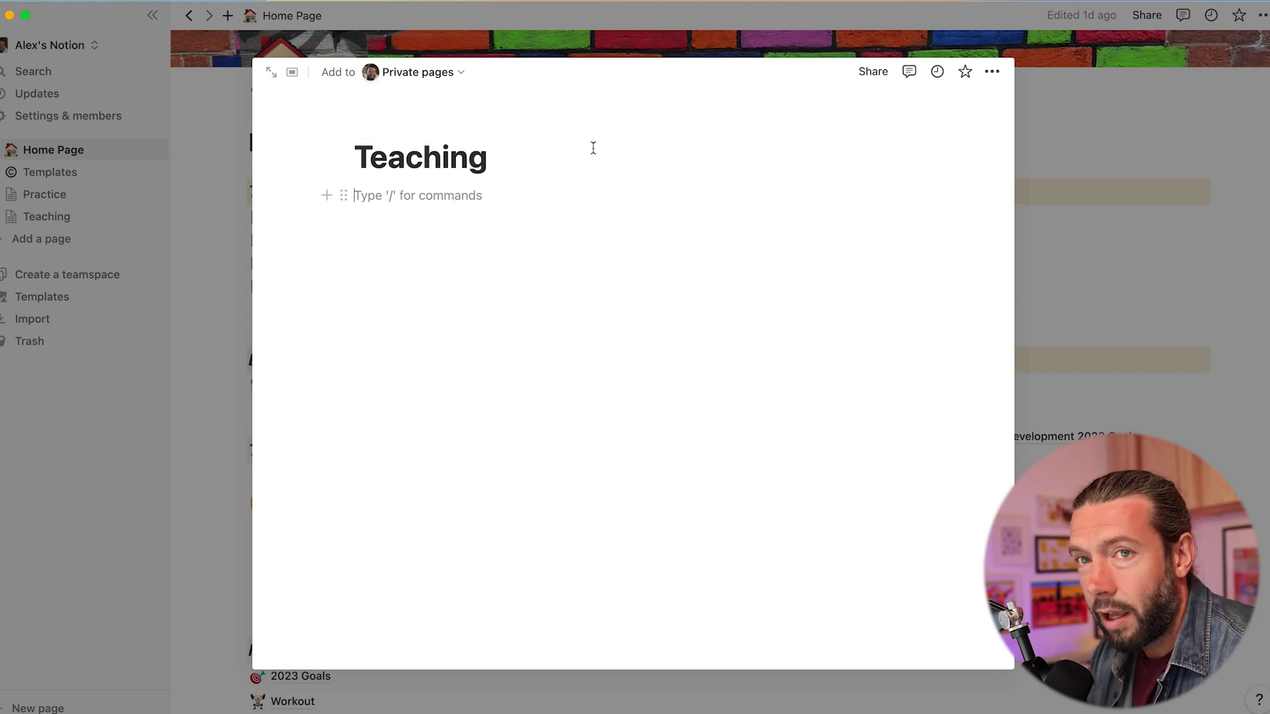
click(1072, 237)
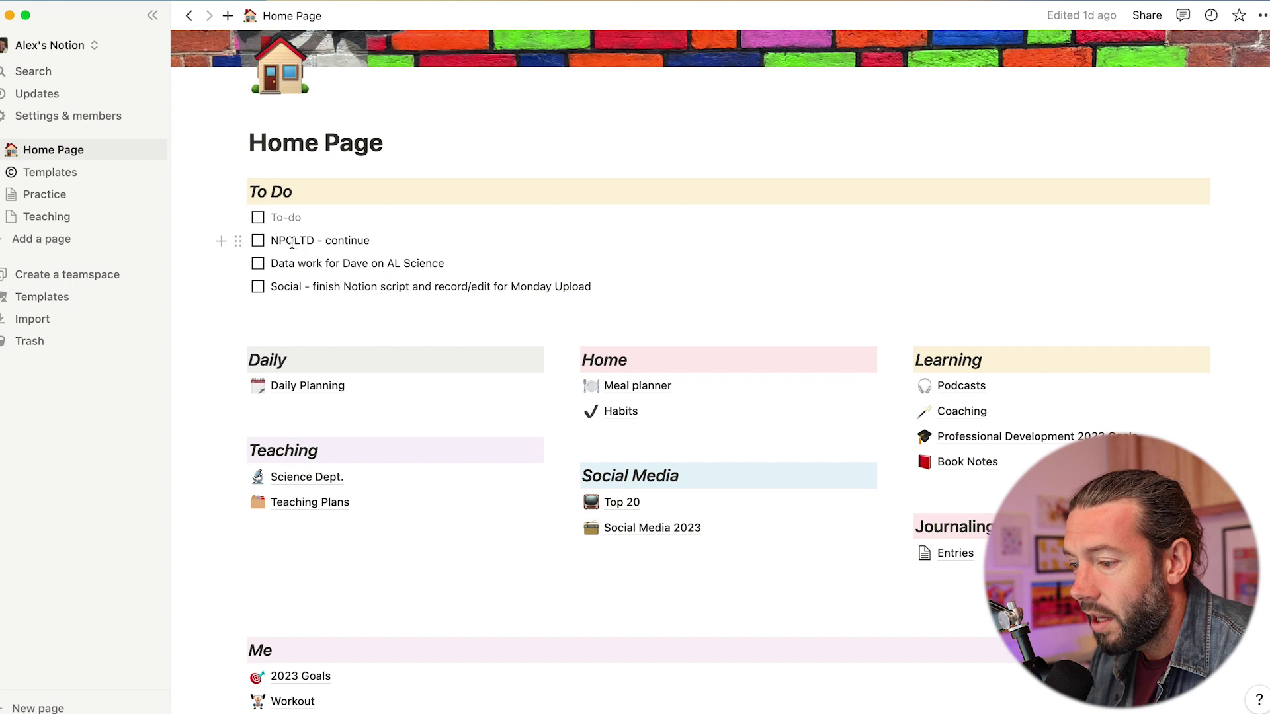
click(73, 224)
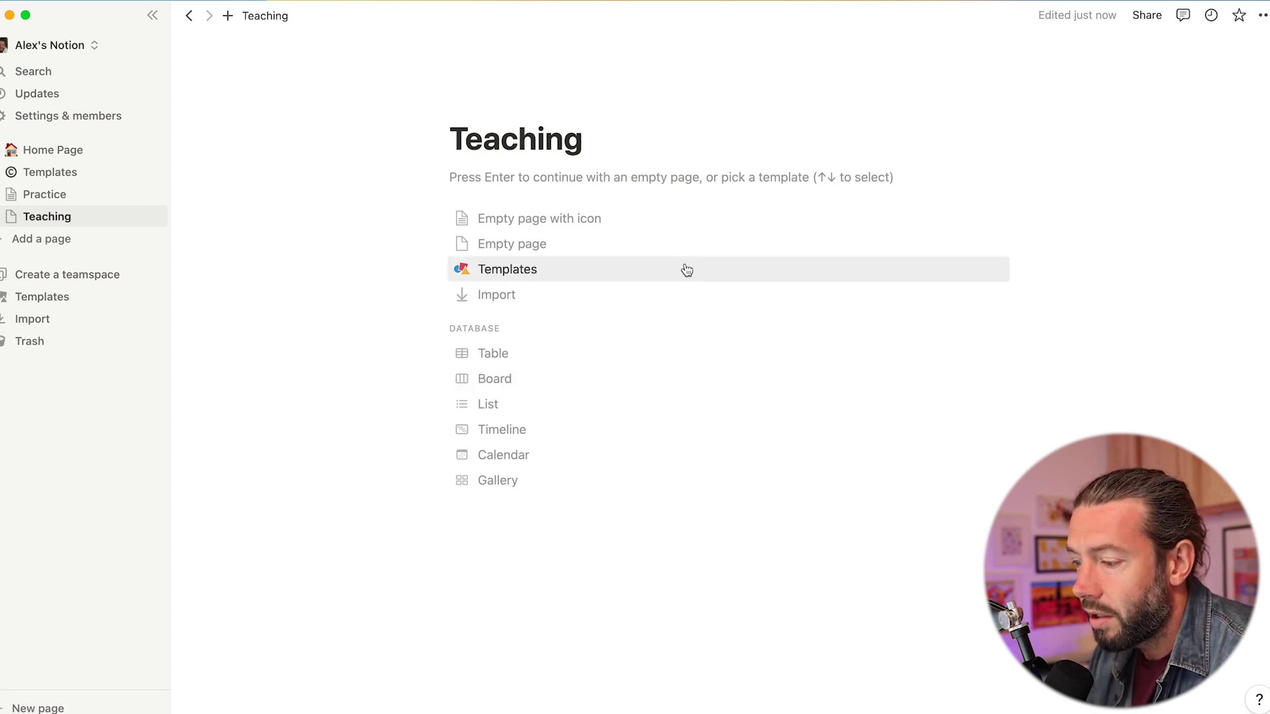
- Switch the Teaching page to the Serif font with full width, leaving an empty body
click(1263, 17)
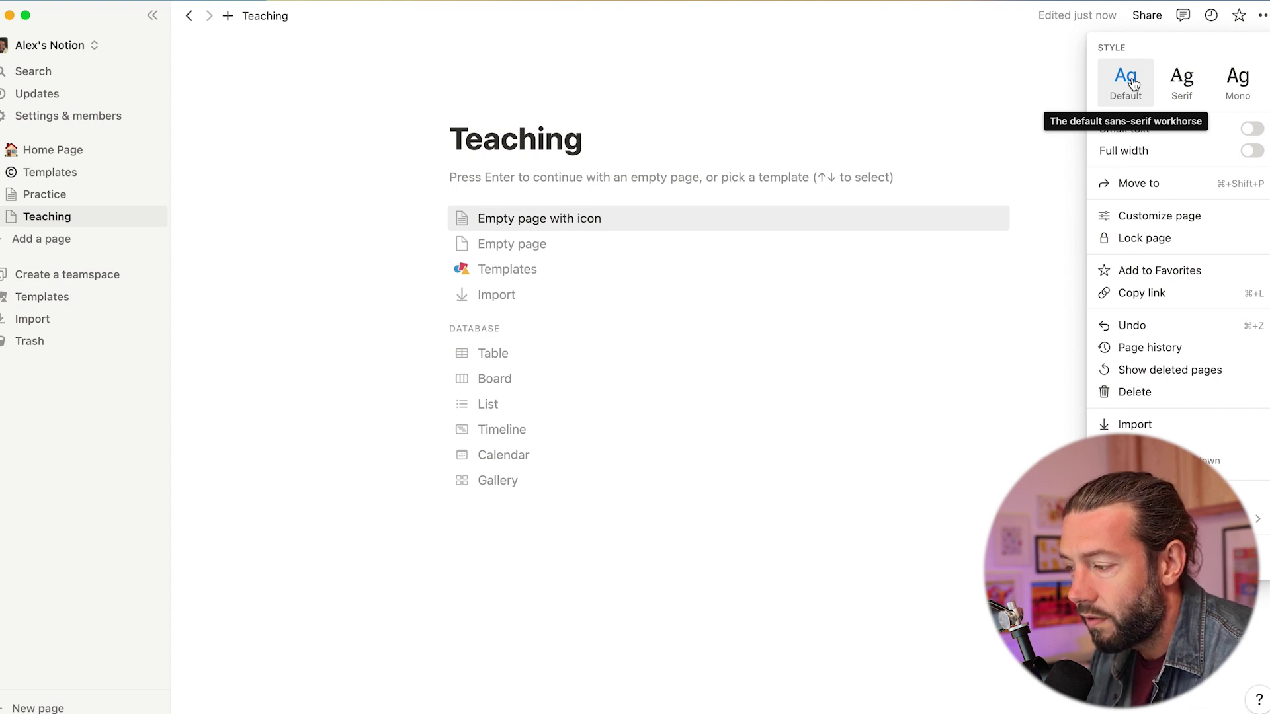
click(1193, 82)
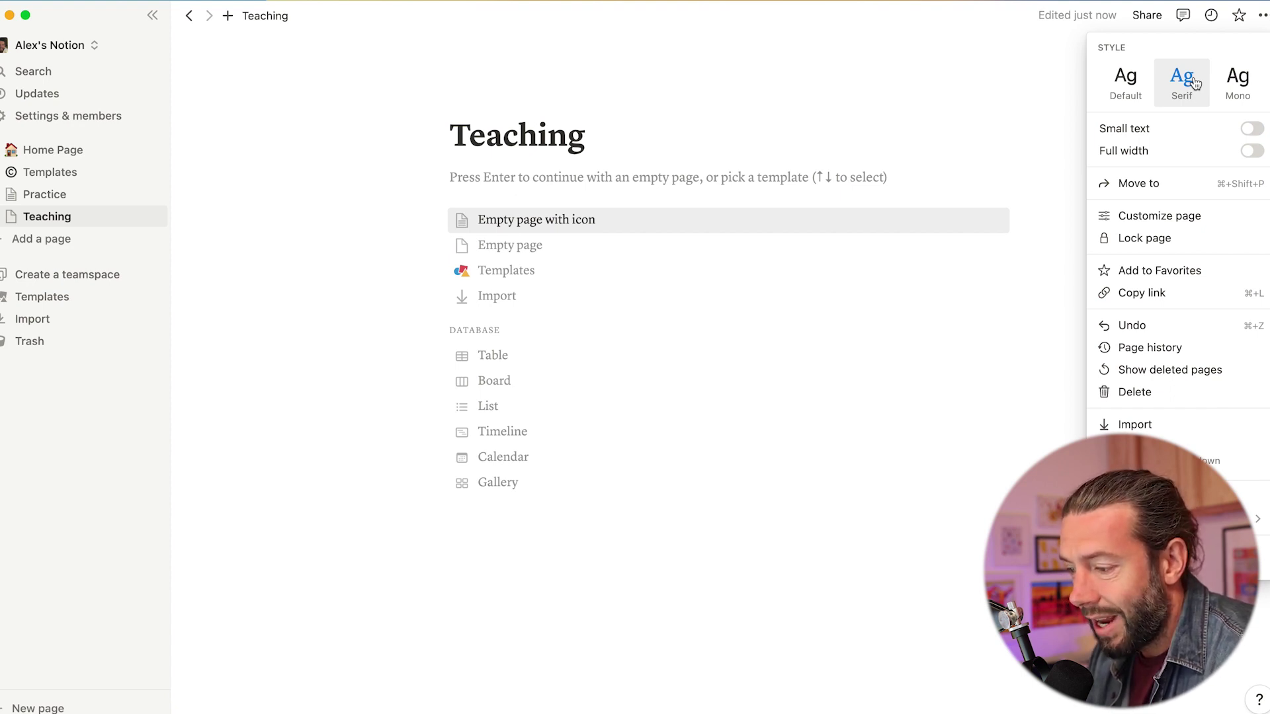
click(1252, 152)
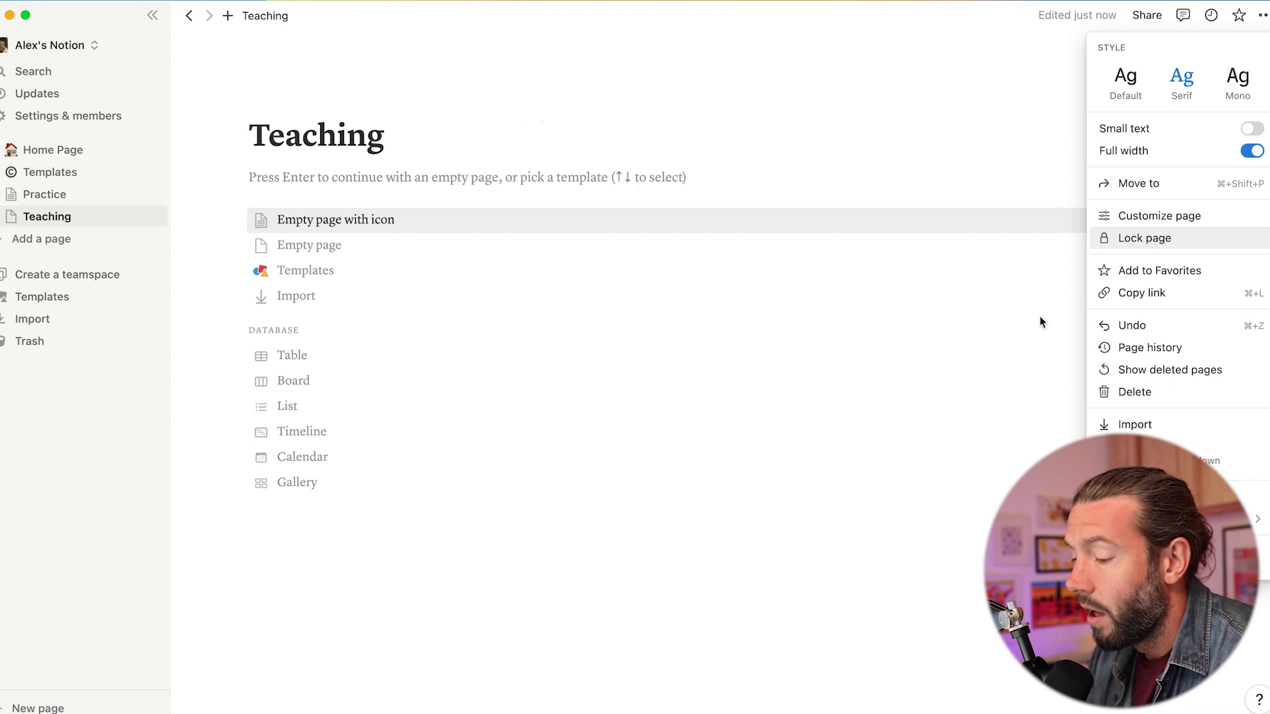
click(1026, 358)
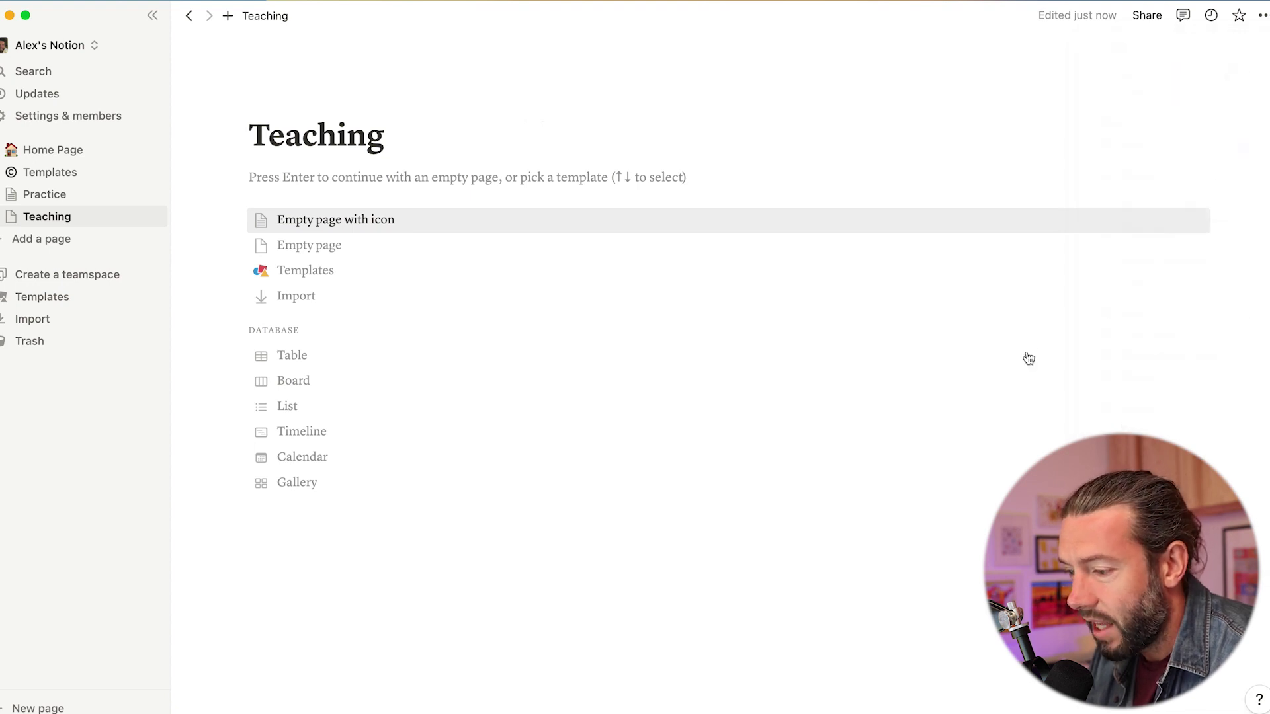
click(473, 185)
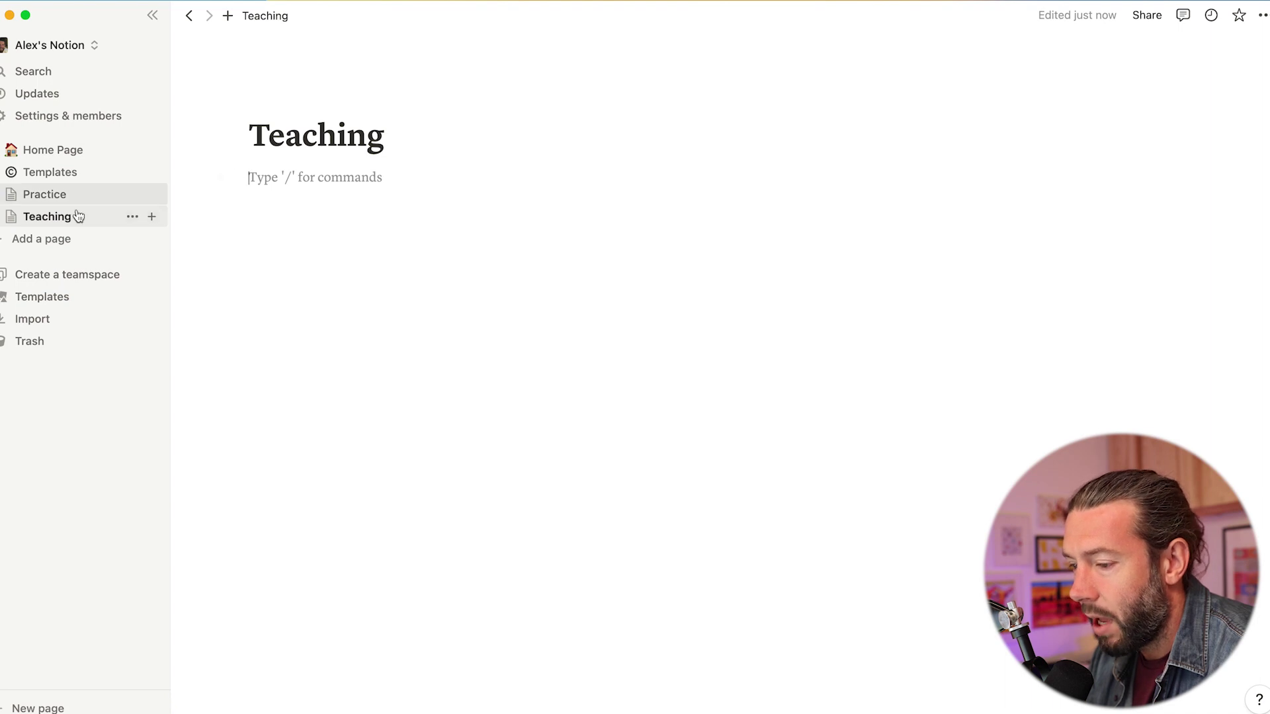
click(3, 222)
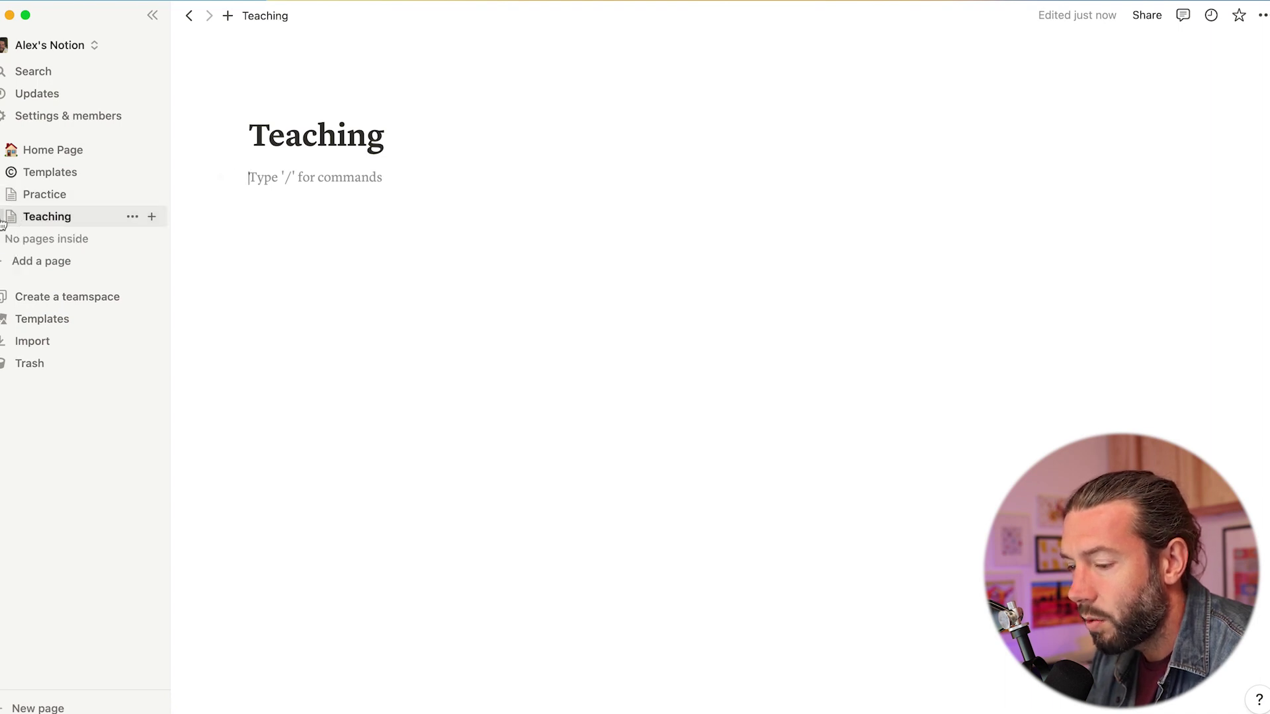
click(2, 222)
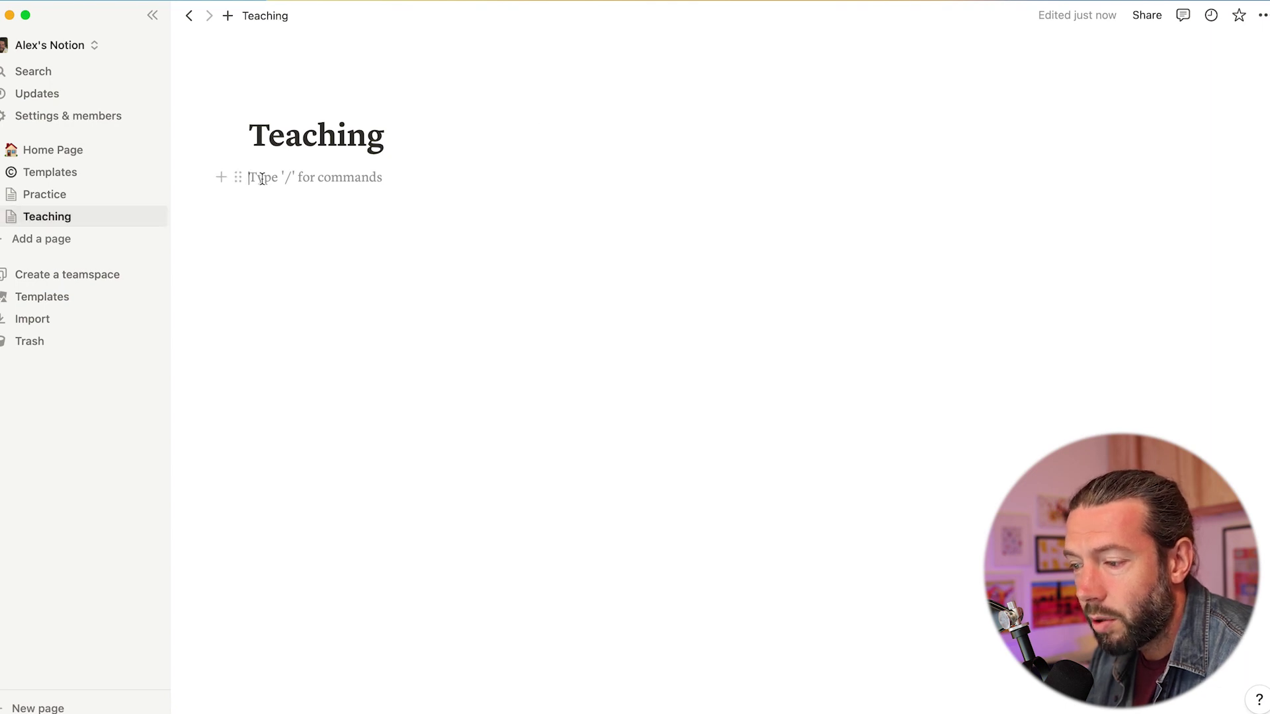
click(221, 177)
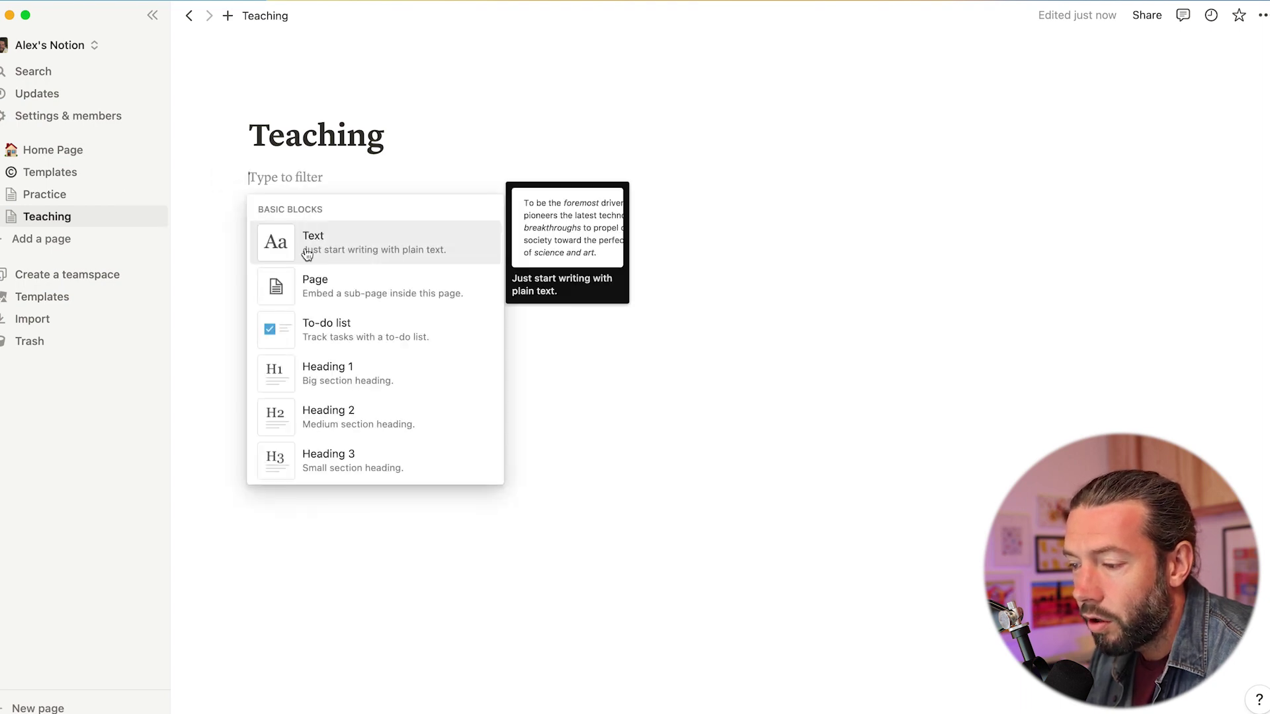
scroll(307, 255, down, 2)
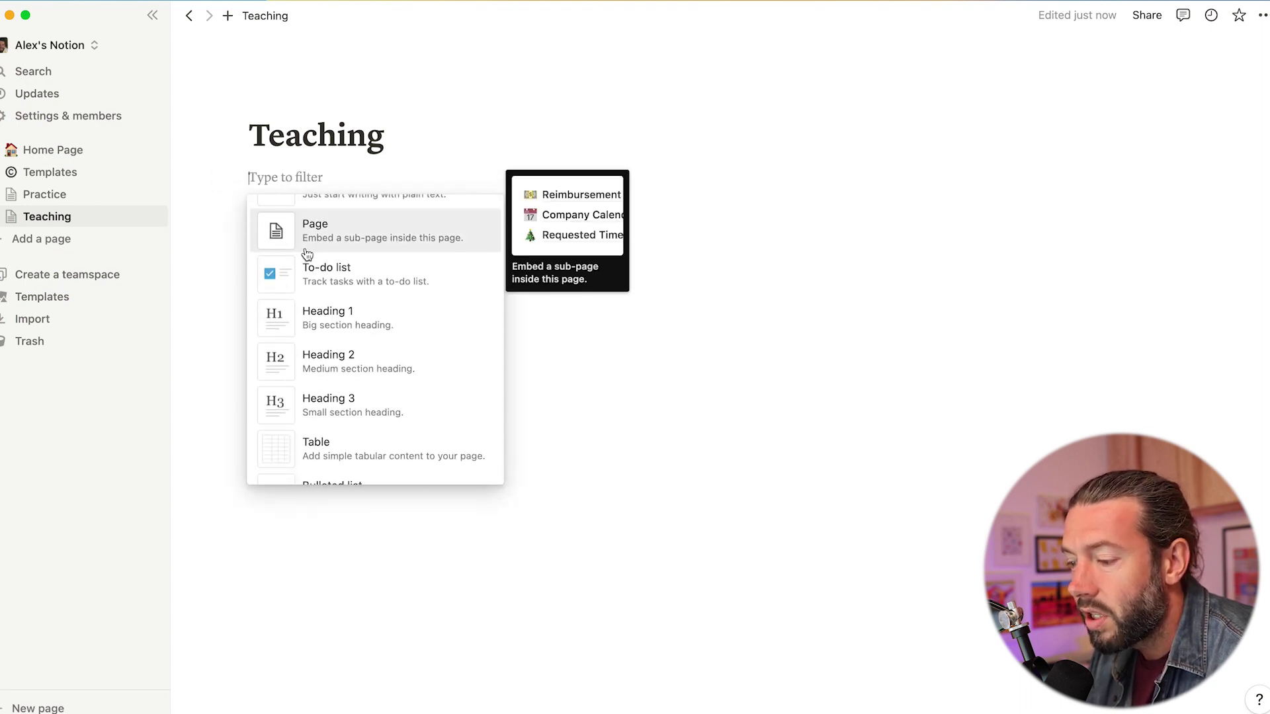
scroll(341, 291, down, 10)
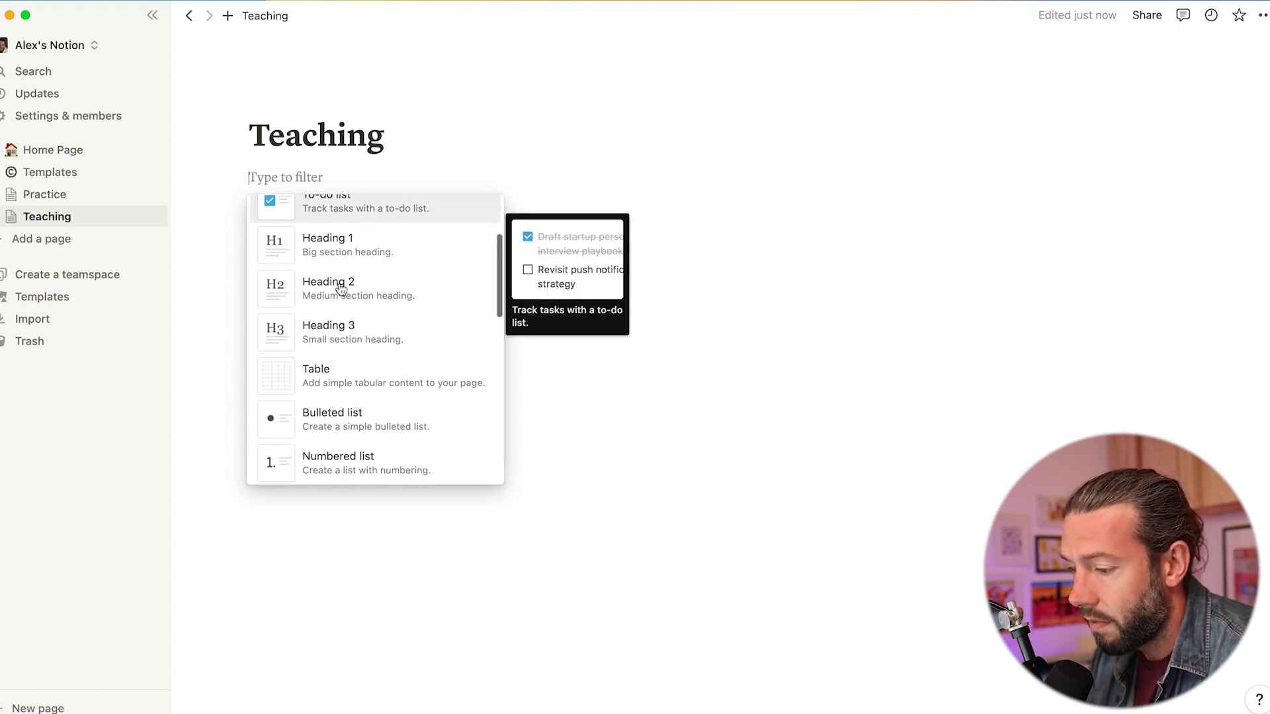
scroll(342, 322, down, 8)
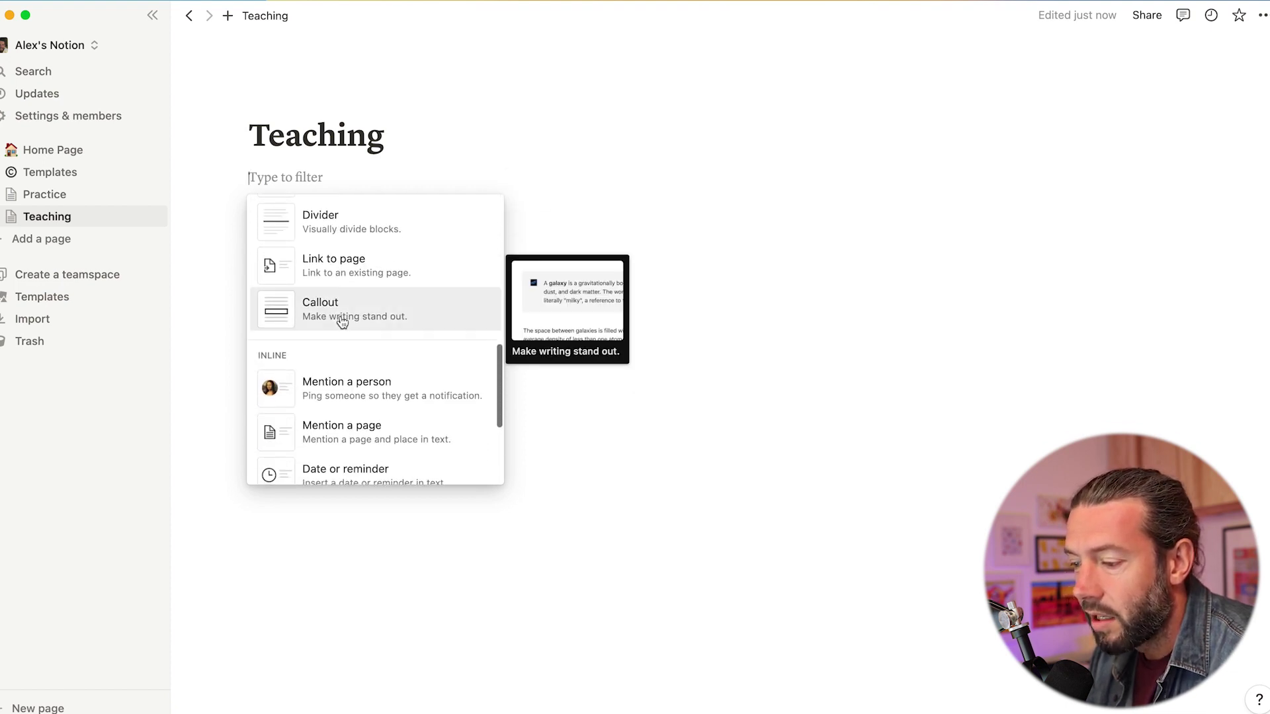
scroll(342, 322, down, 8)
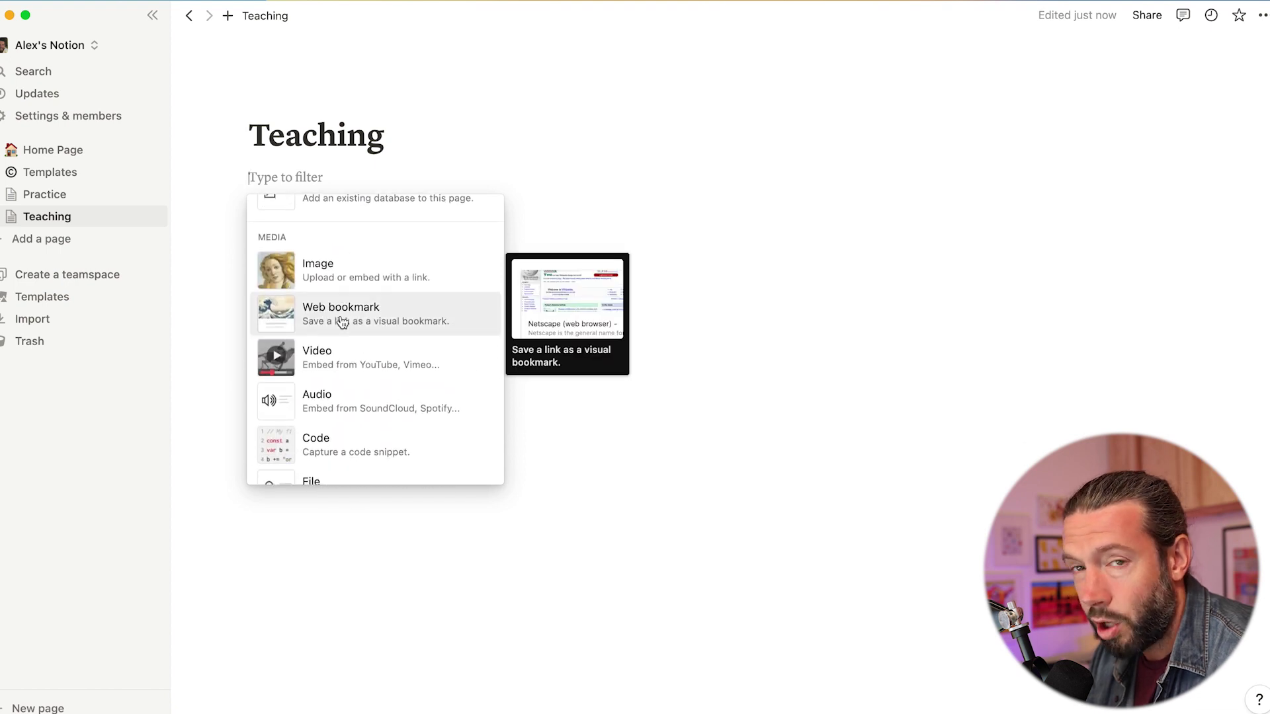
scroll(342, 322, down, 1)
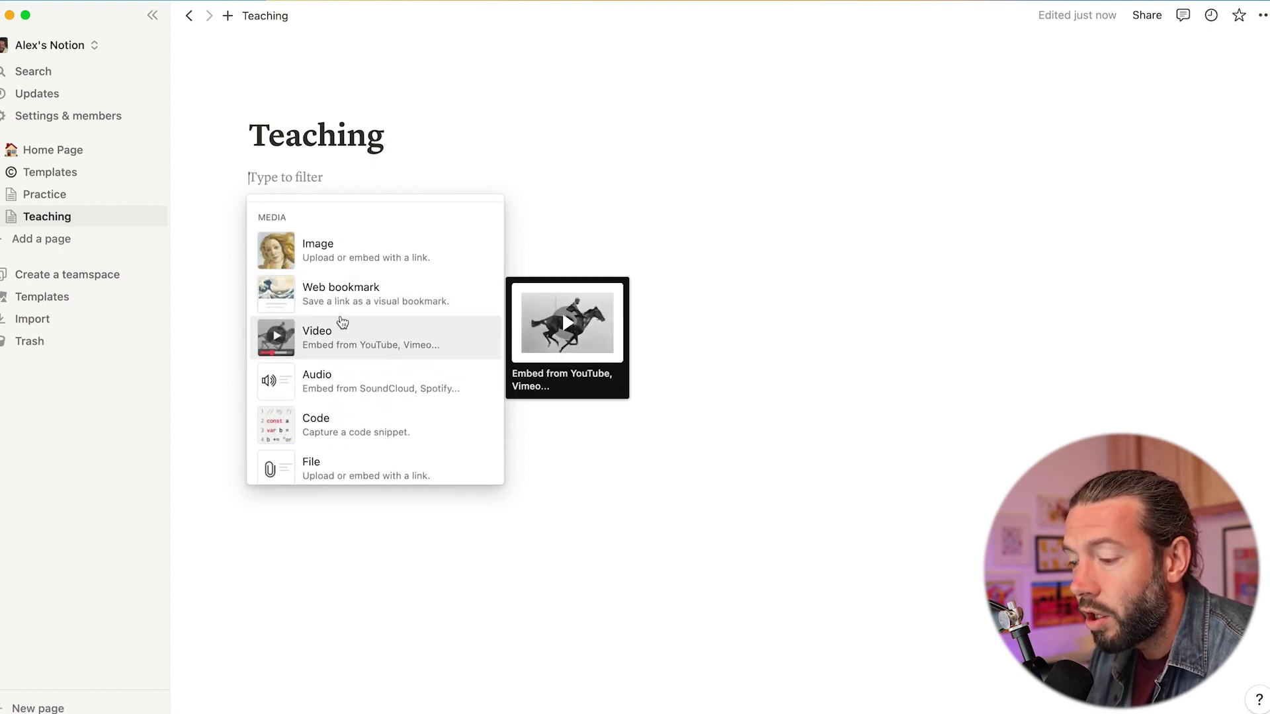
scroll(342, 322, down, 10)
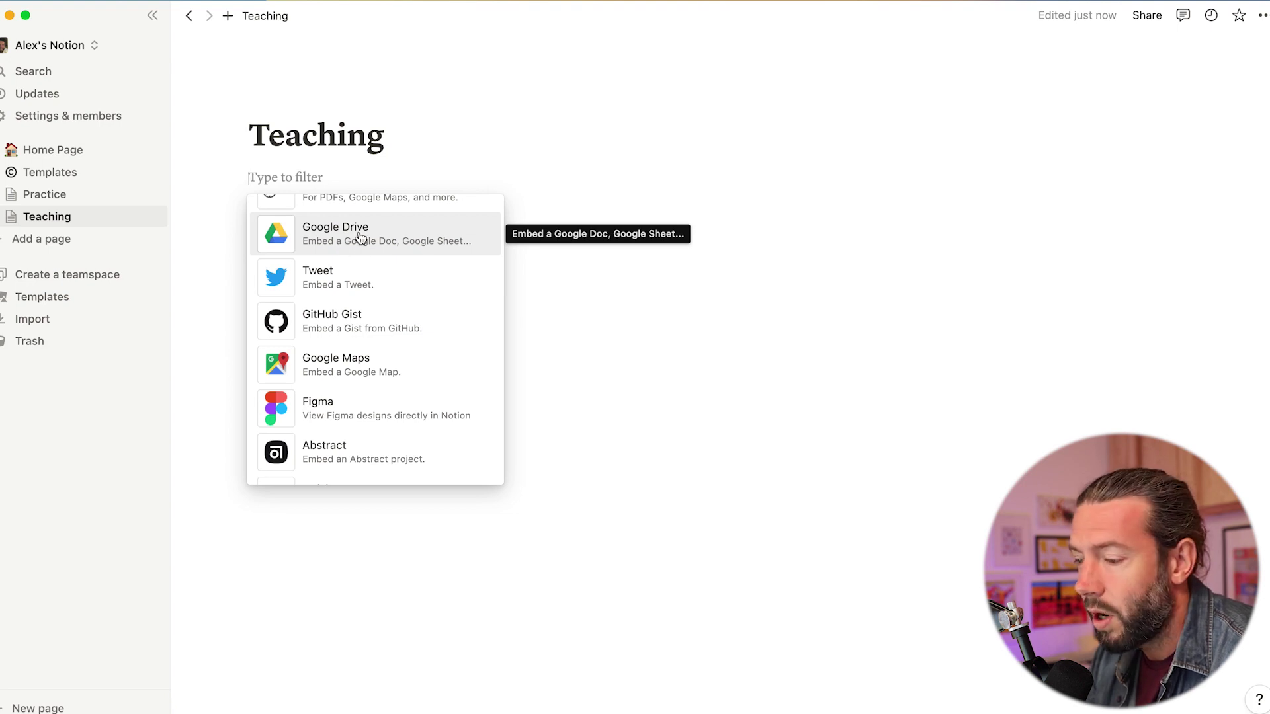
click(573, 288)
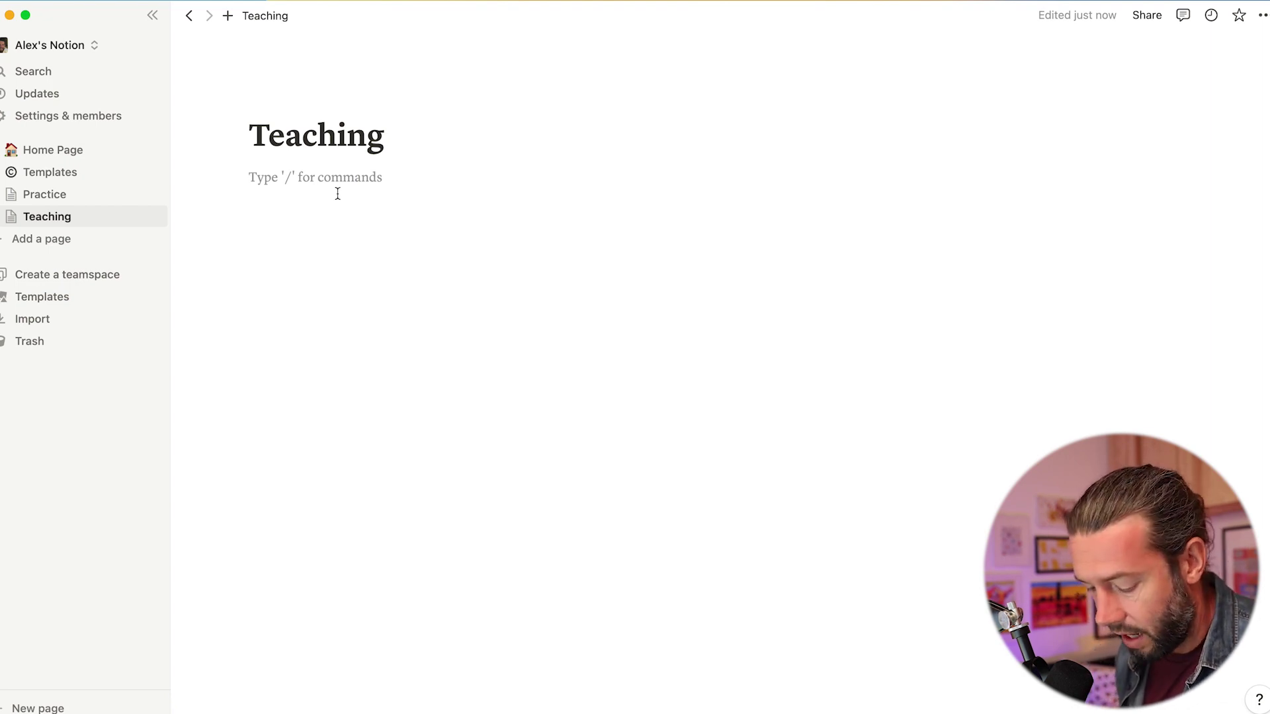
- Write a 'To do list' line with an empty bullet beneath it, then check Notion's help
text(T)
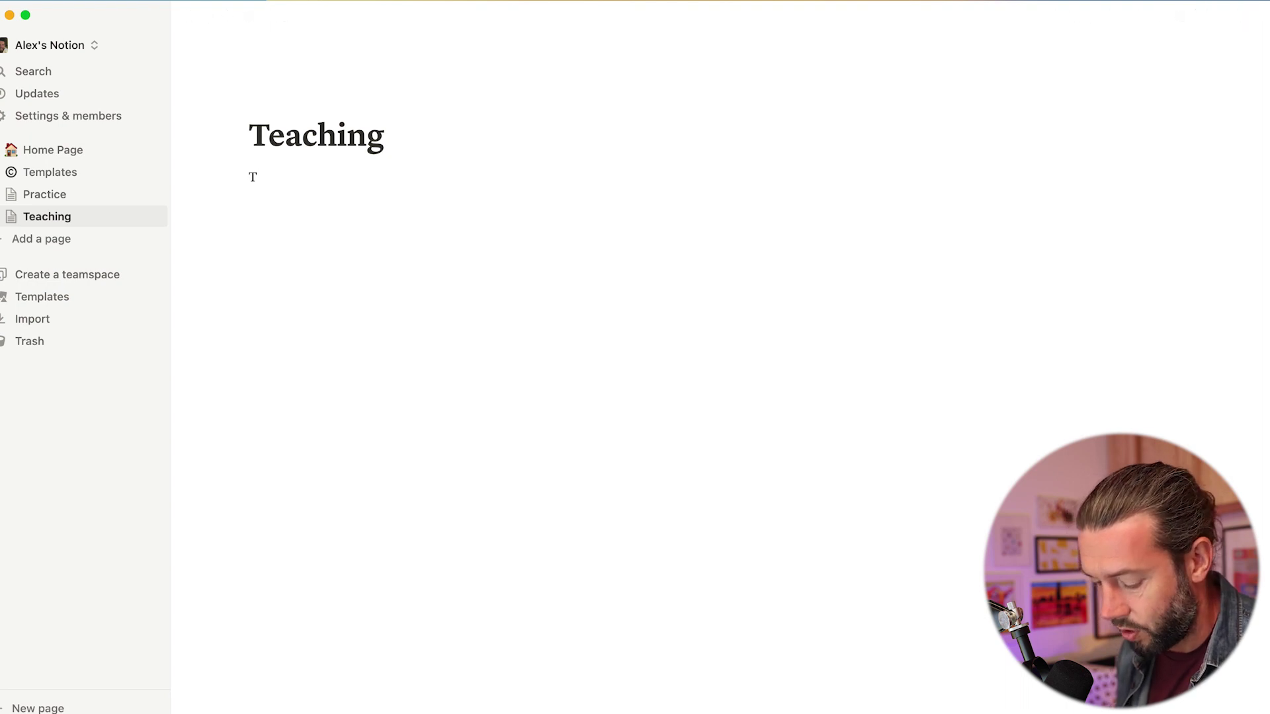
text(o do list)
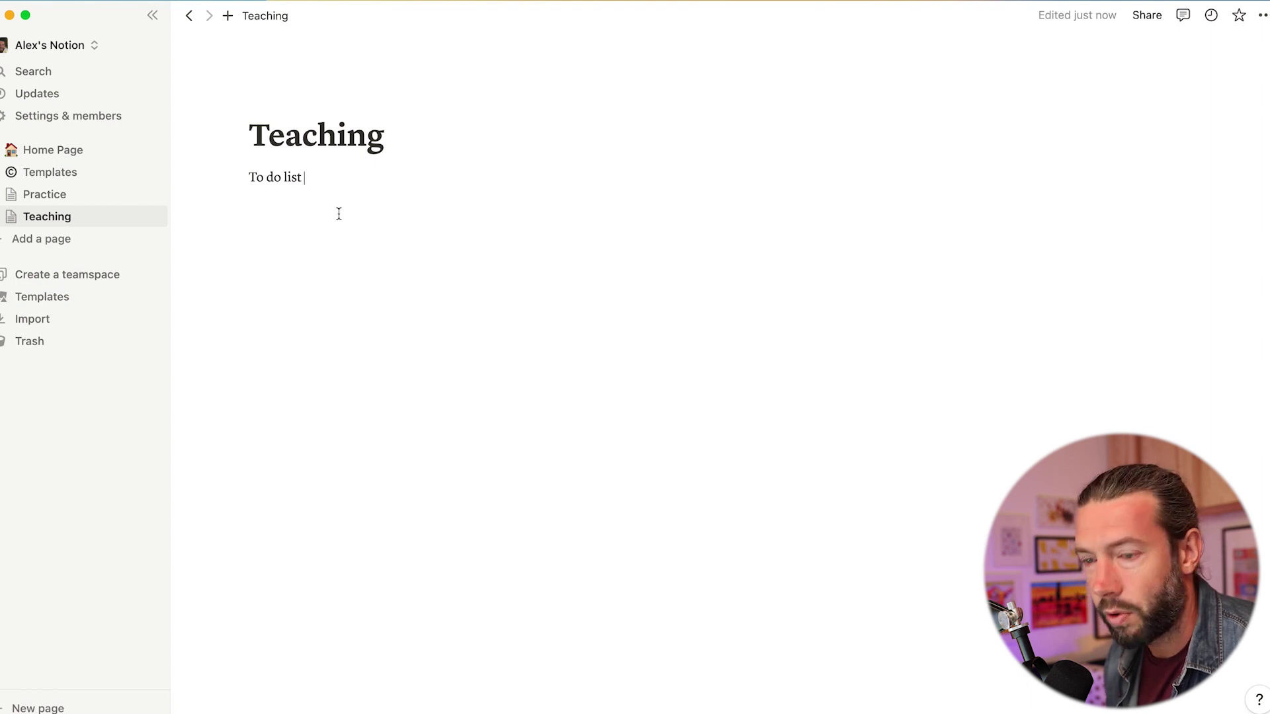
key(Return)
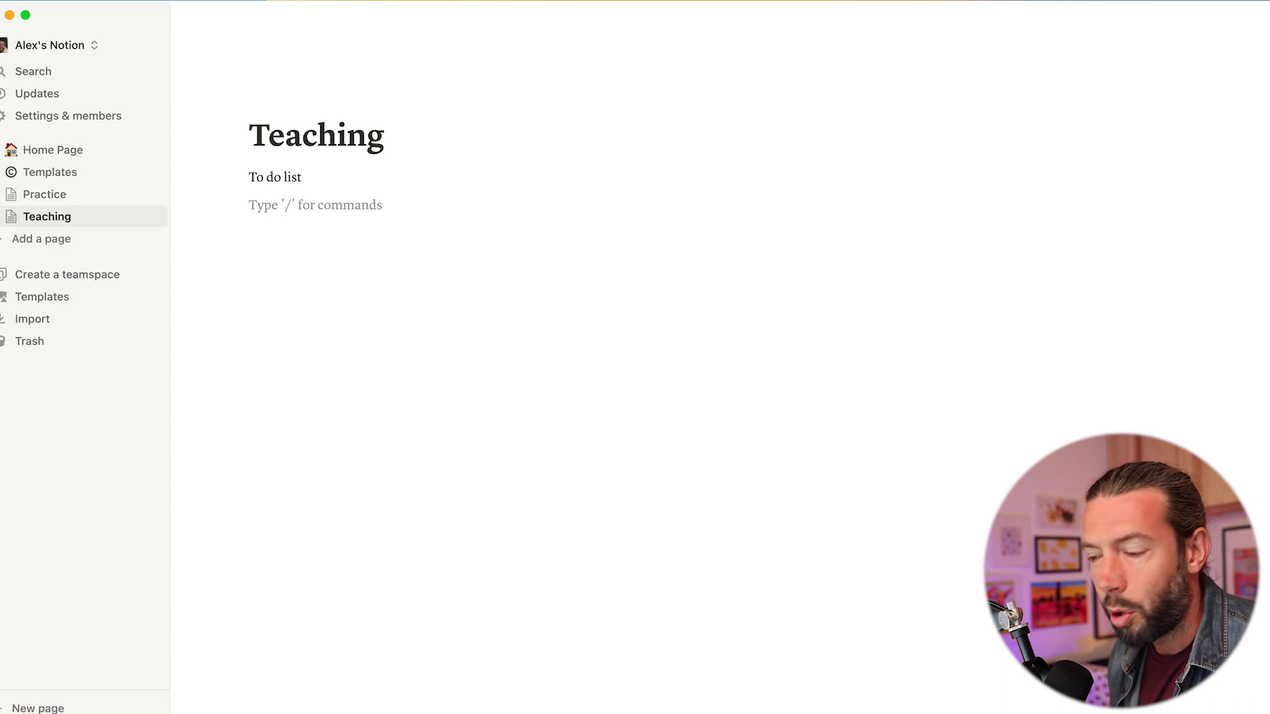
text(-)
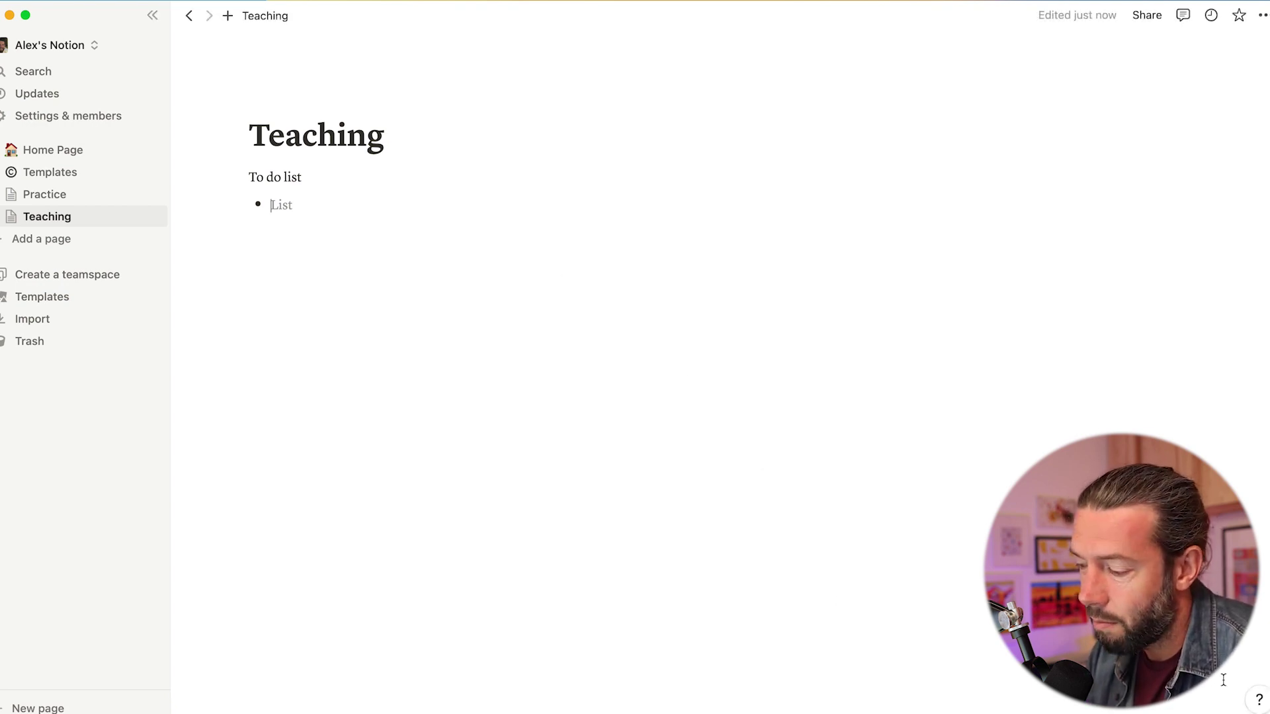
click(1263, 705)
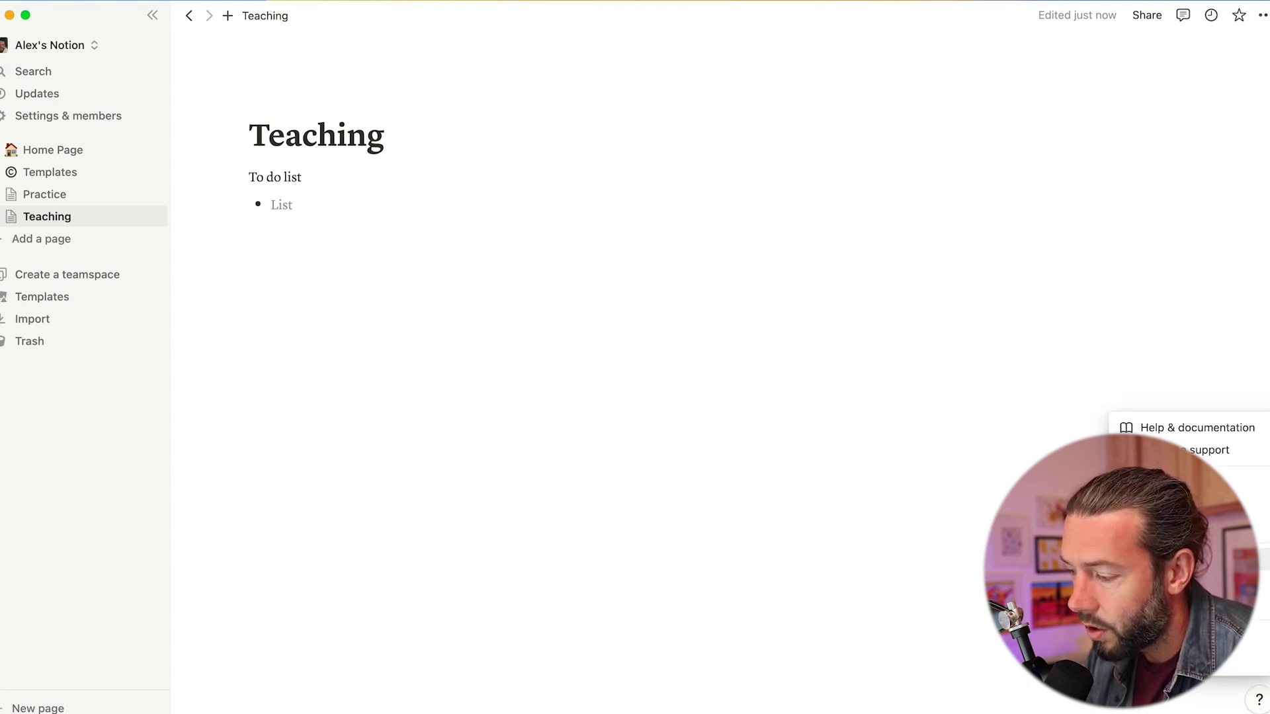
key(super+Tab)
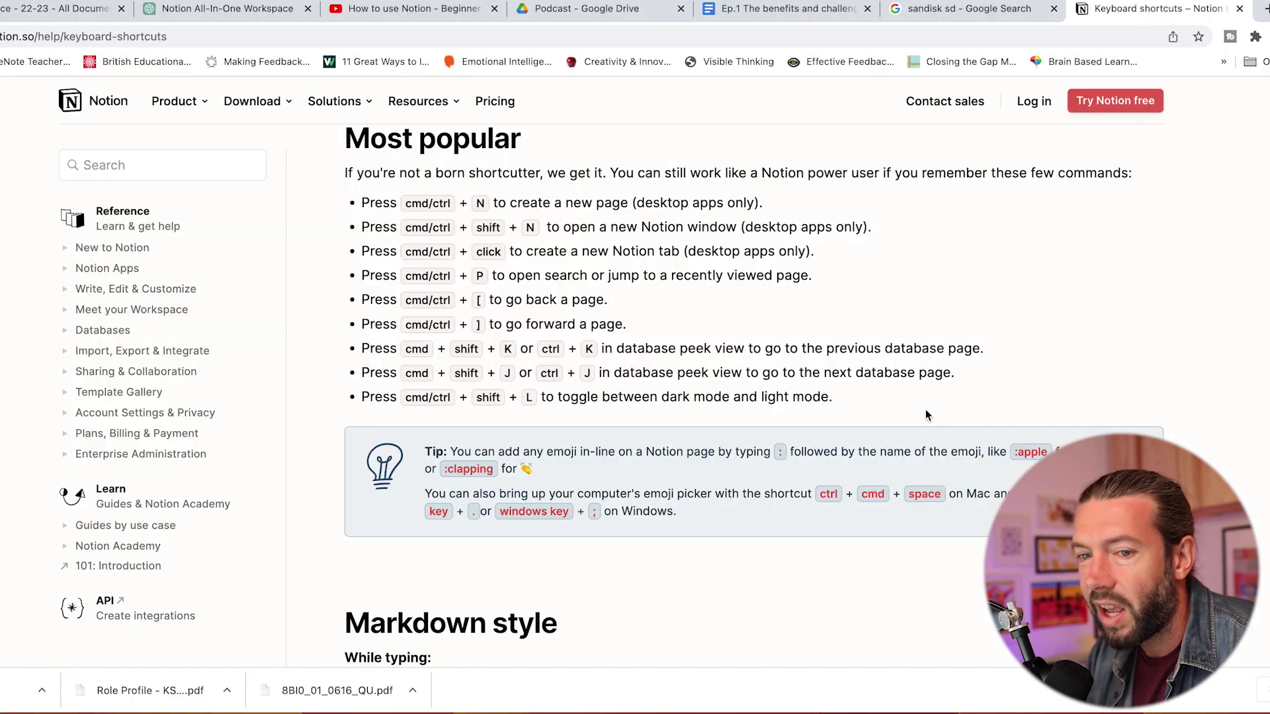
scroll(926, 414, down, 2)
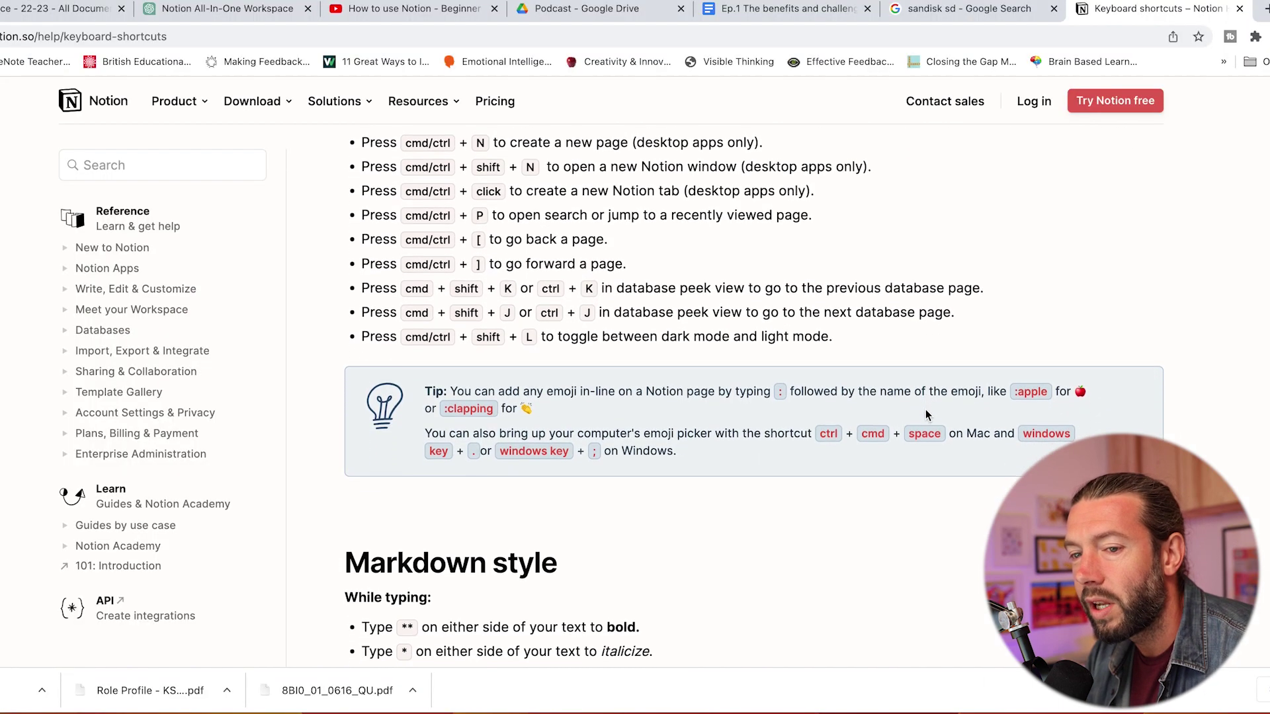
scroll(926, 415, up, 2)
scroll(926, 414, down, 7)
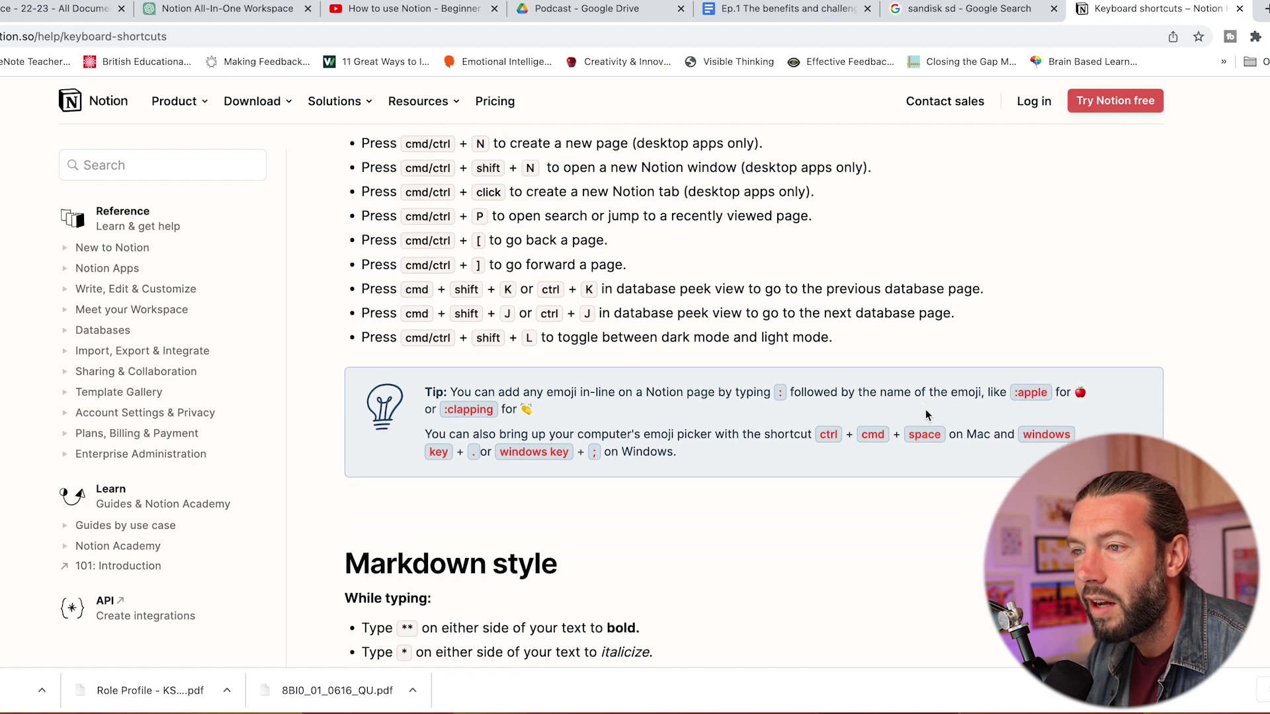
scroll(926, 415, down, 1)
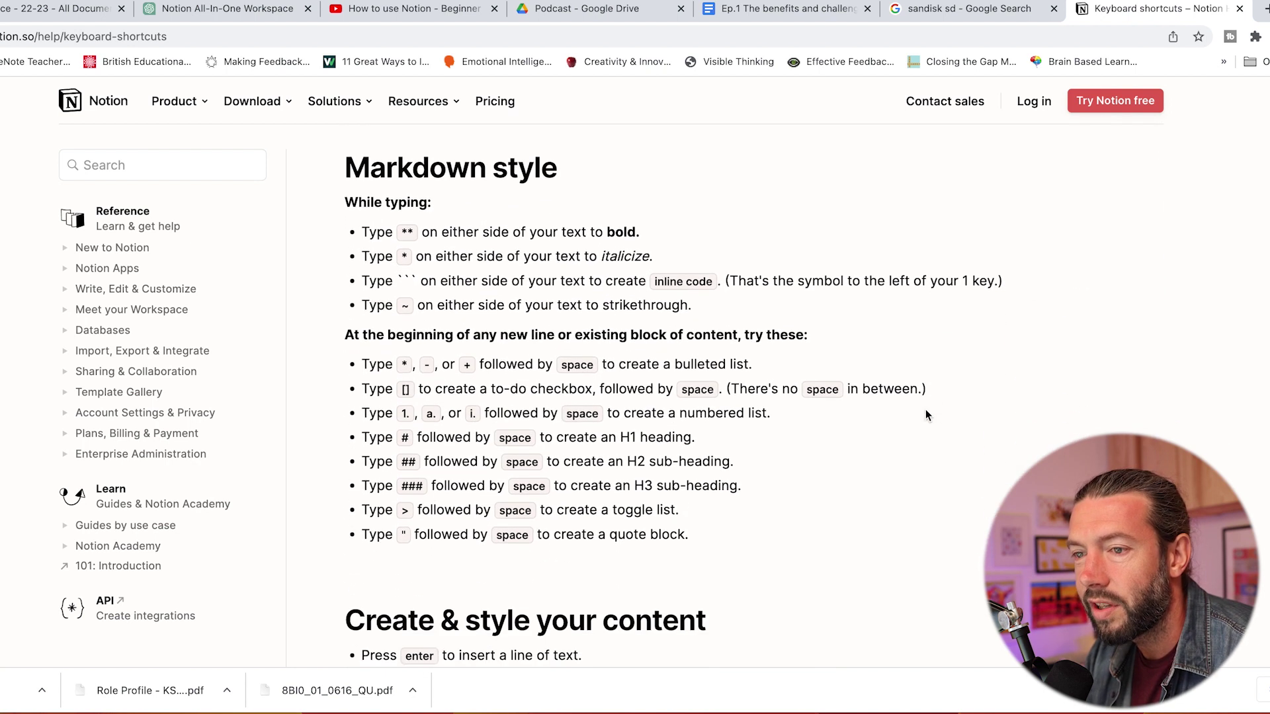
scroll(926, 414, down, 1)
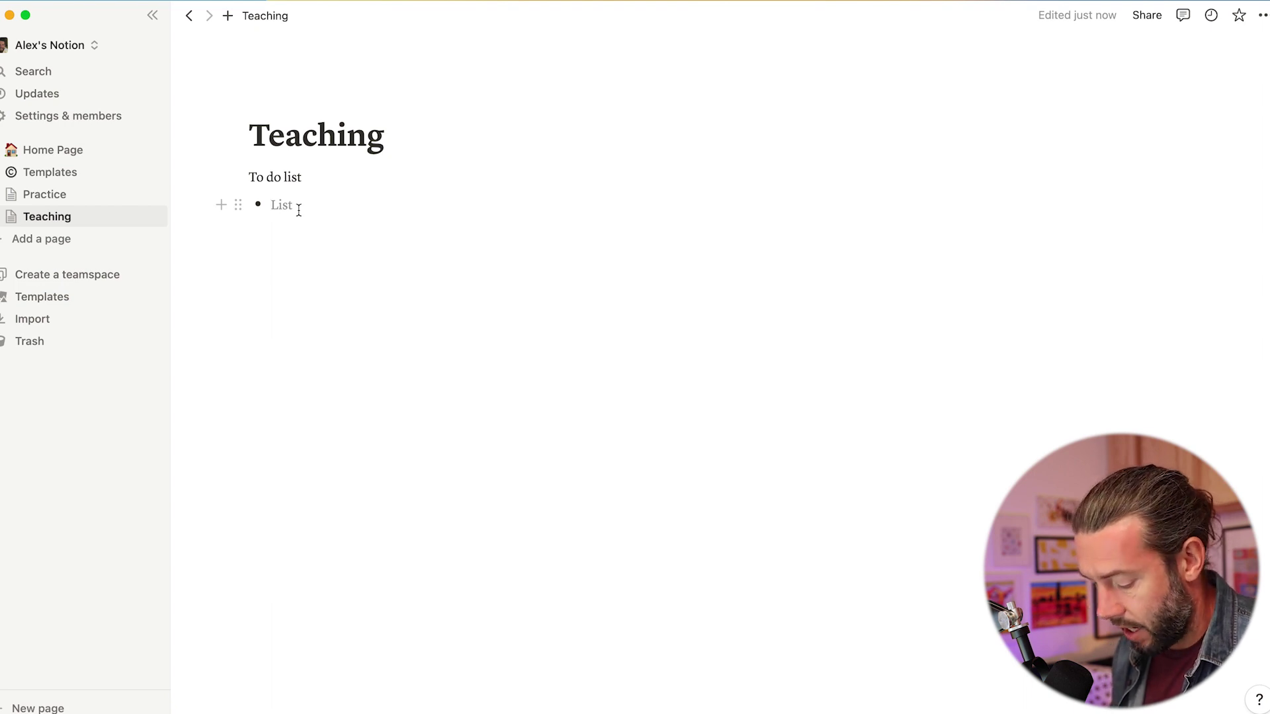
- Add bullets 'Plan Tuesdays lessons', 'Organise appraisal meetings' and 'Send out information for ECA'
text(Plan)
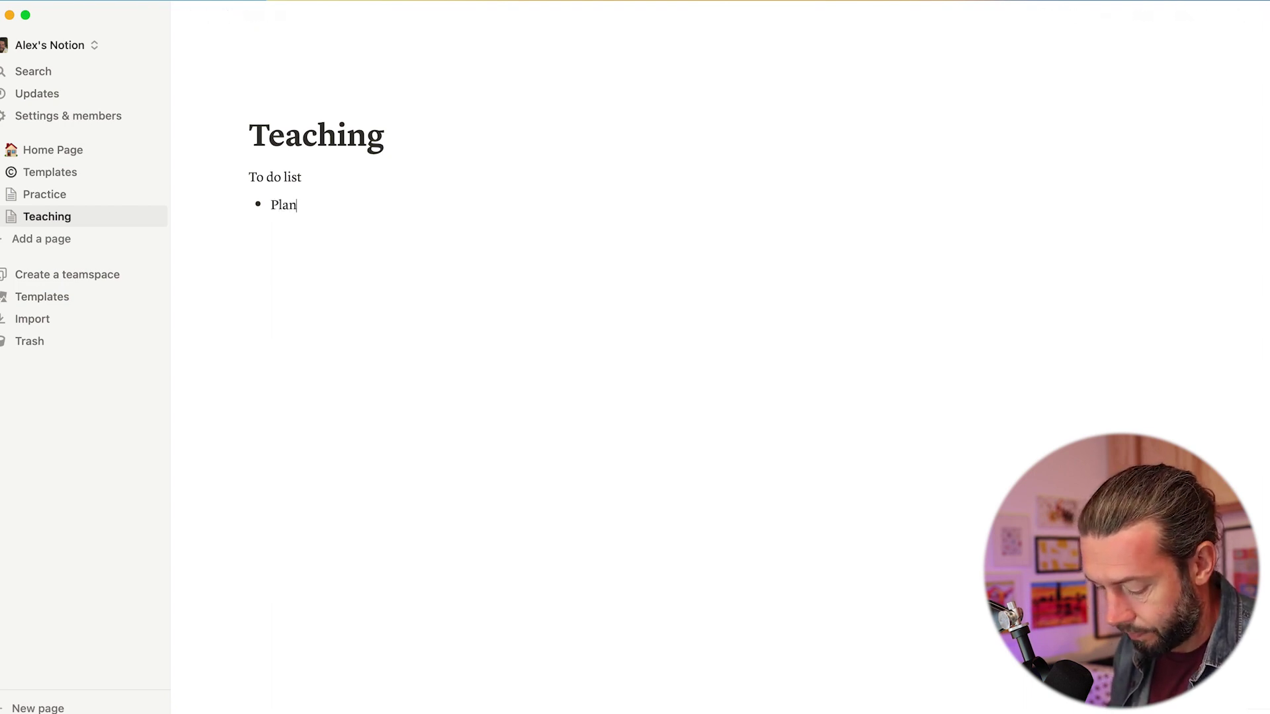
text( Tuesdays K)
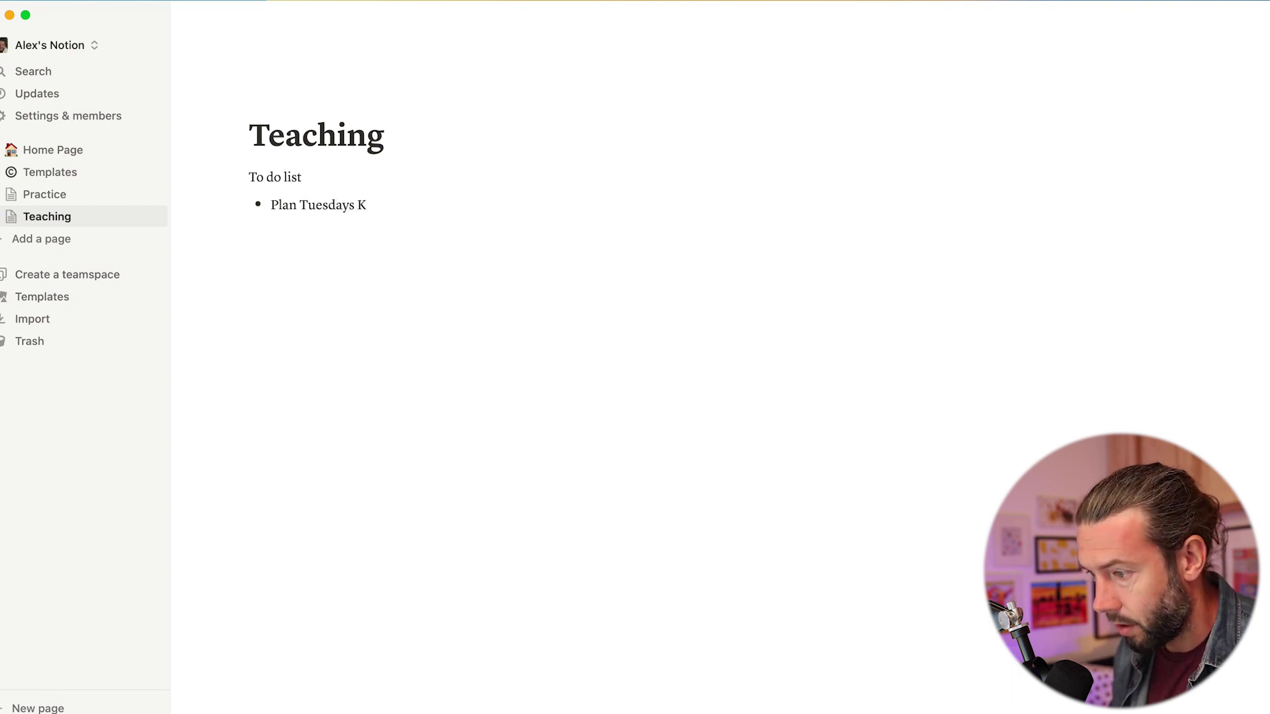
key(BackSpace)
text(lessons)
key(Return)
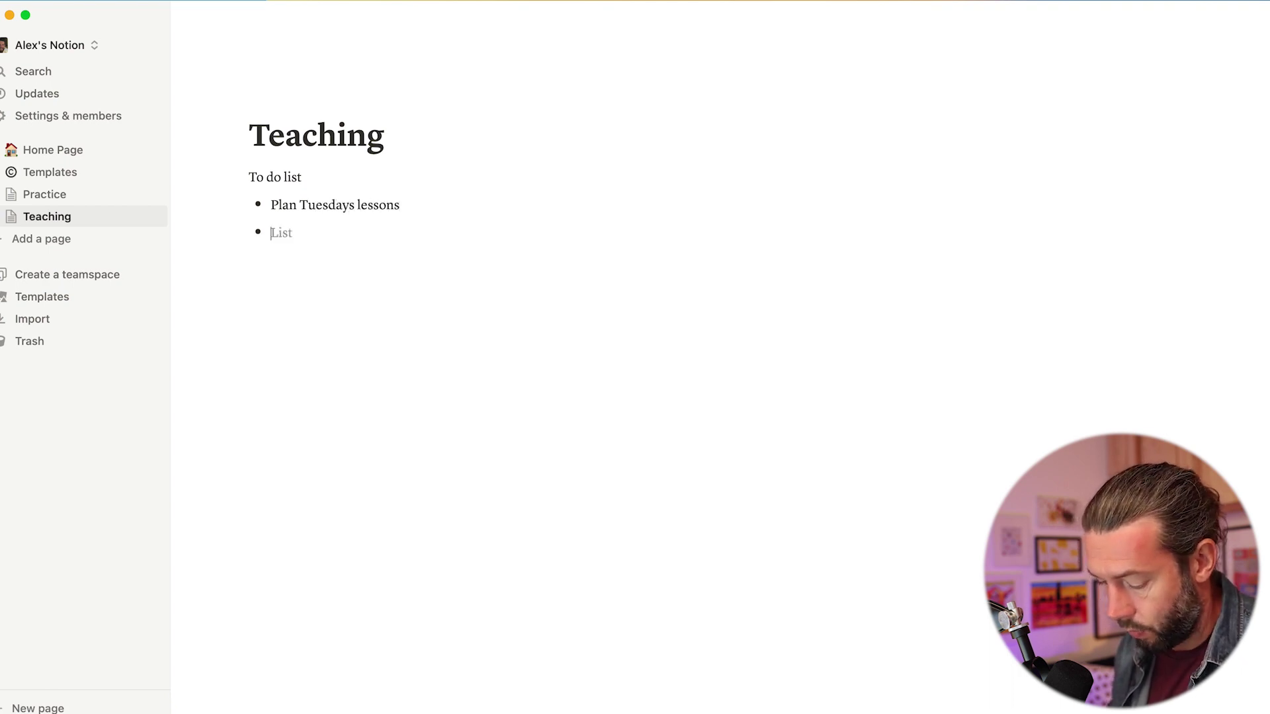
text(Organis)
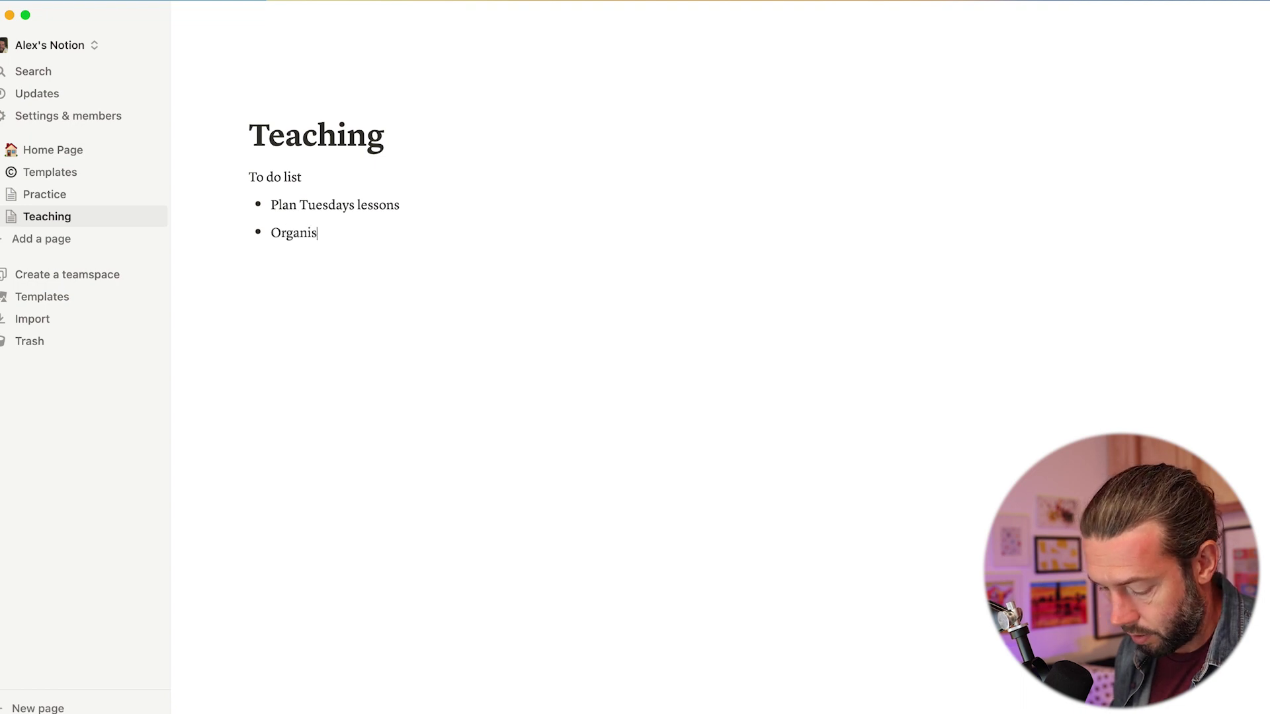
text(e apprais)
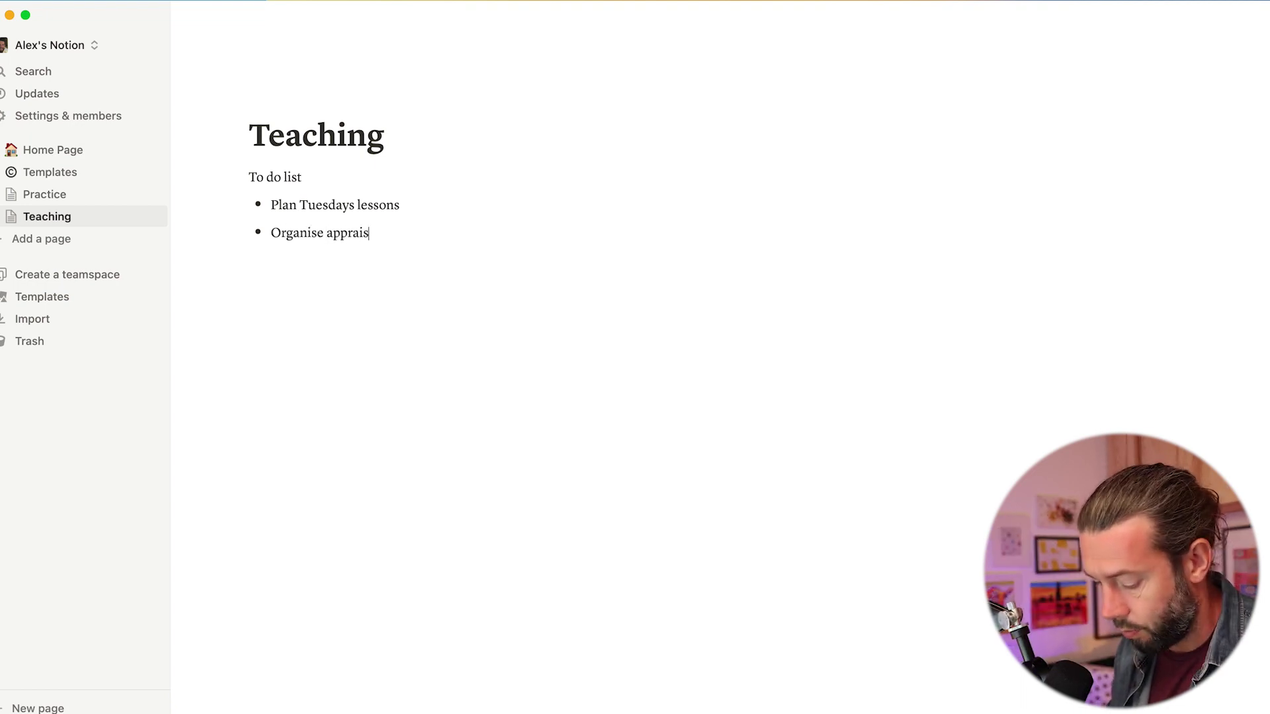
text(al meetings)
key(Return)
text(Send tol)
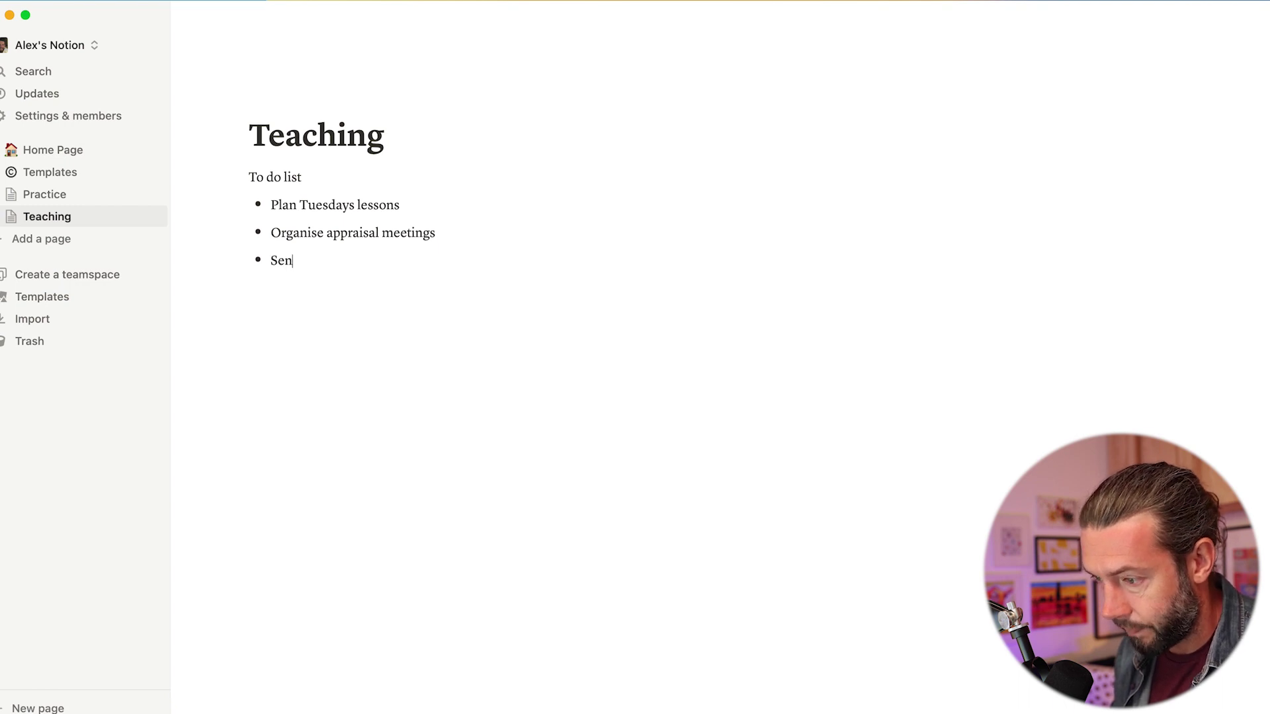
key(BackSpace)
key(BackSpace)
key(BackSpace)
text(o)
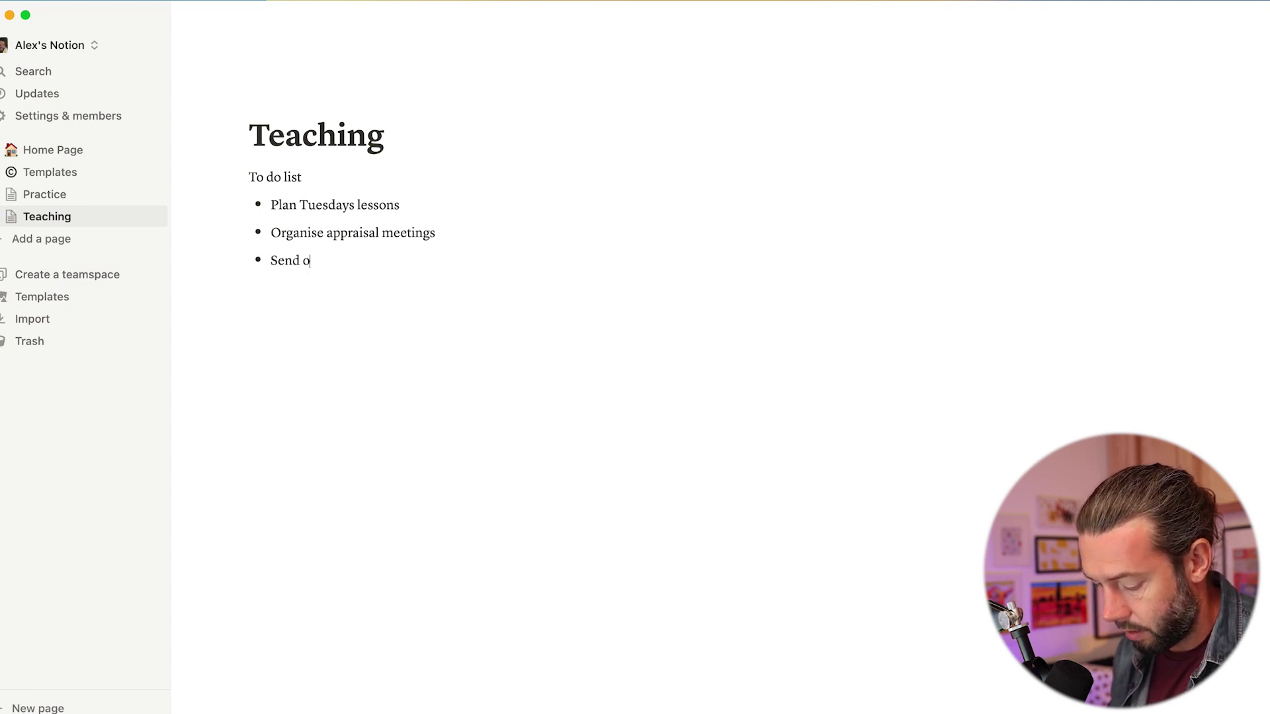
text(ut information)
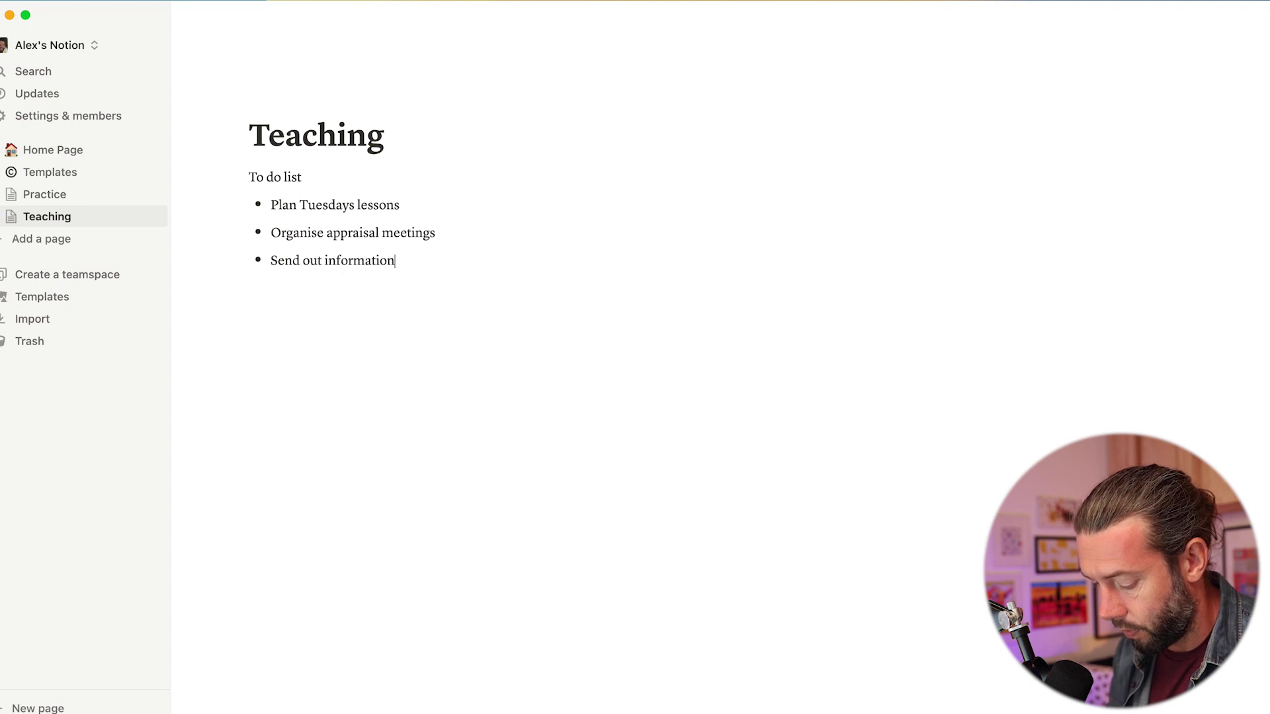
text( for ECA)
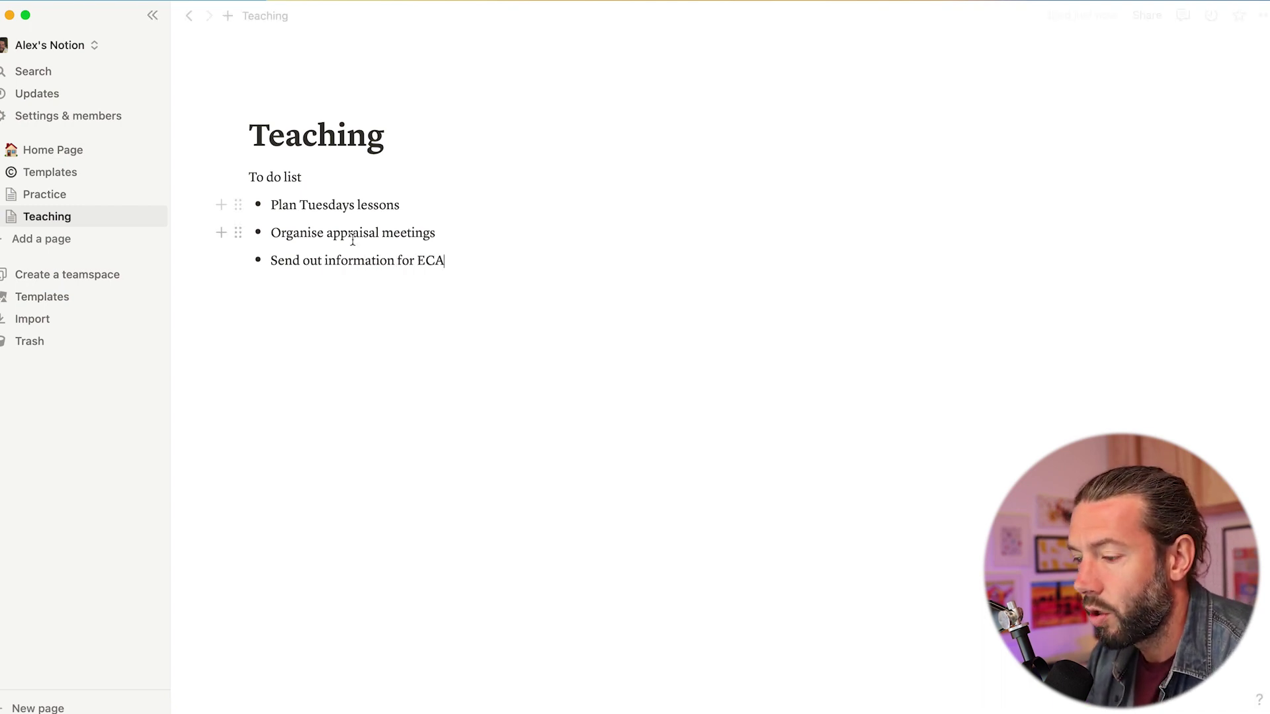
click(488, 281)
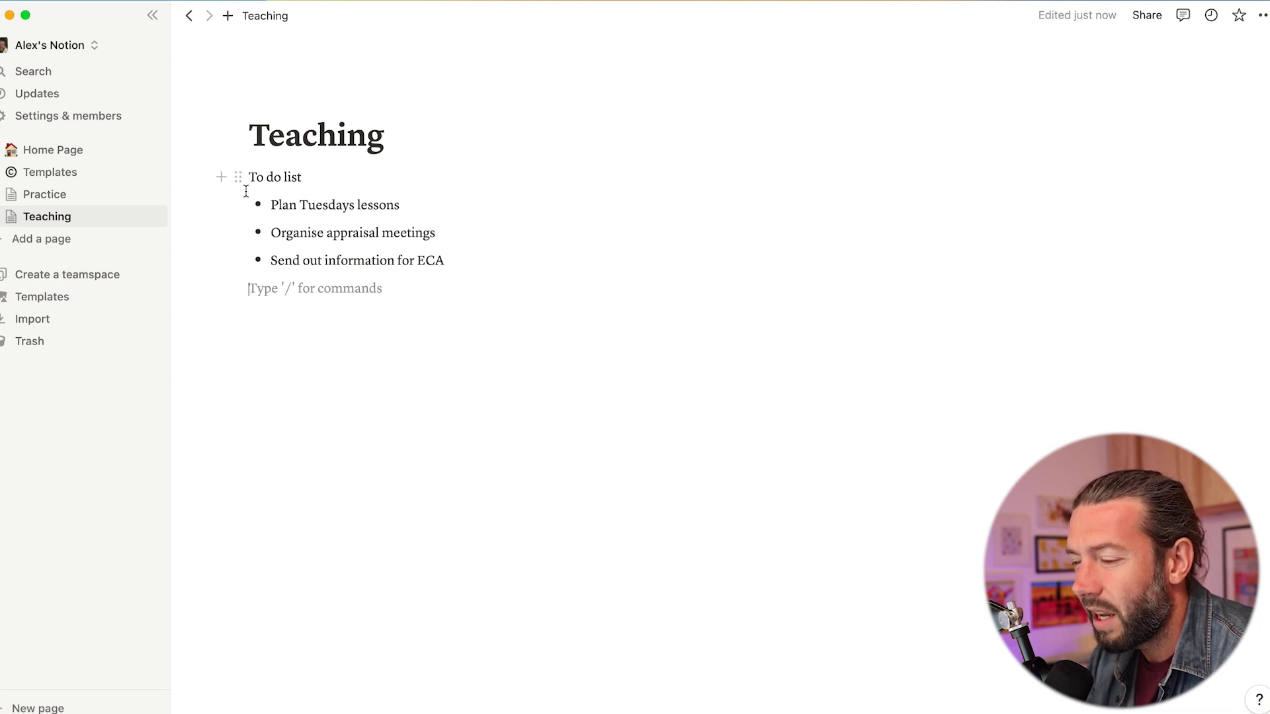
- Convert the 'To do list' line and its three bullets into checkbox to-do items
drag(404, 279, 237, 177)
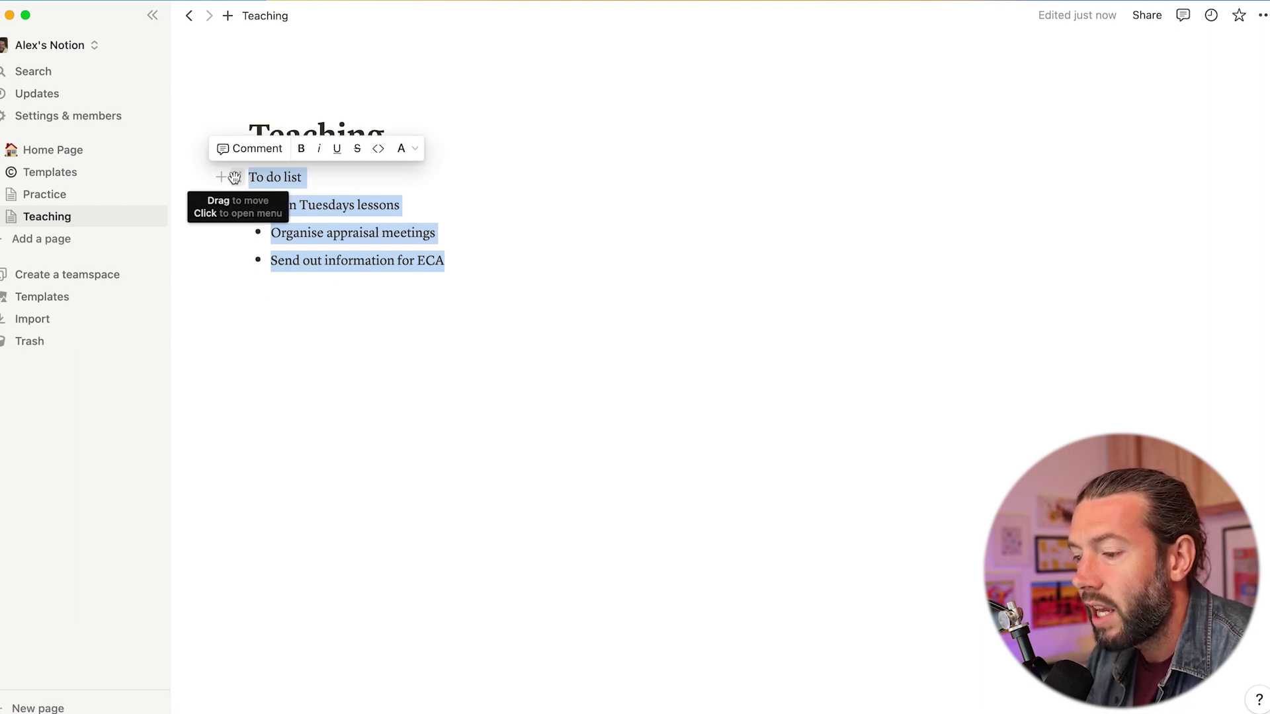
click(234, 177)
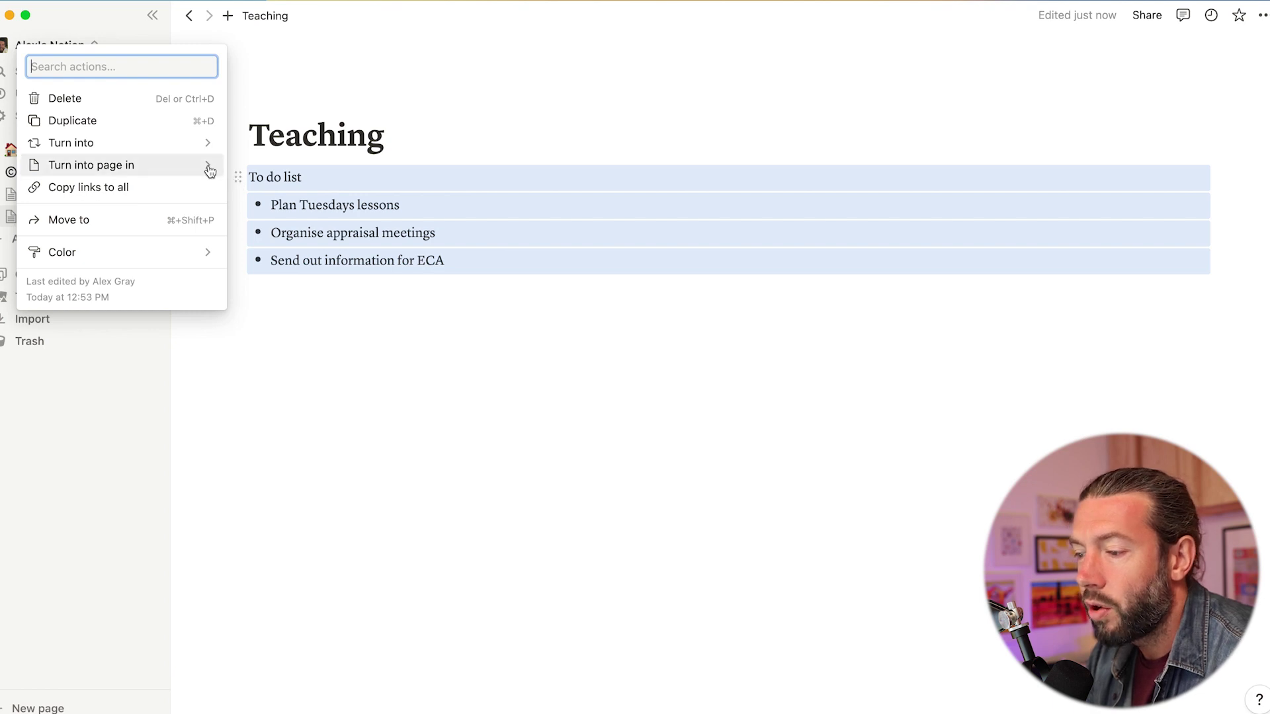
mouse_move(208, 155)
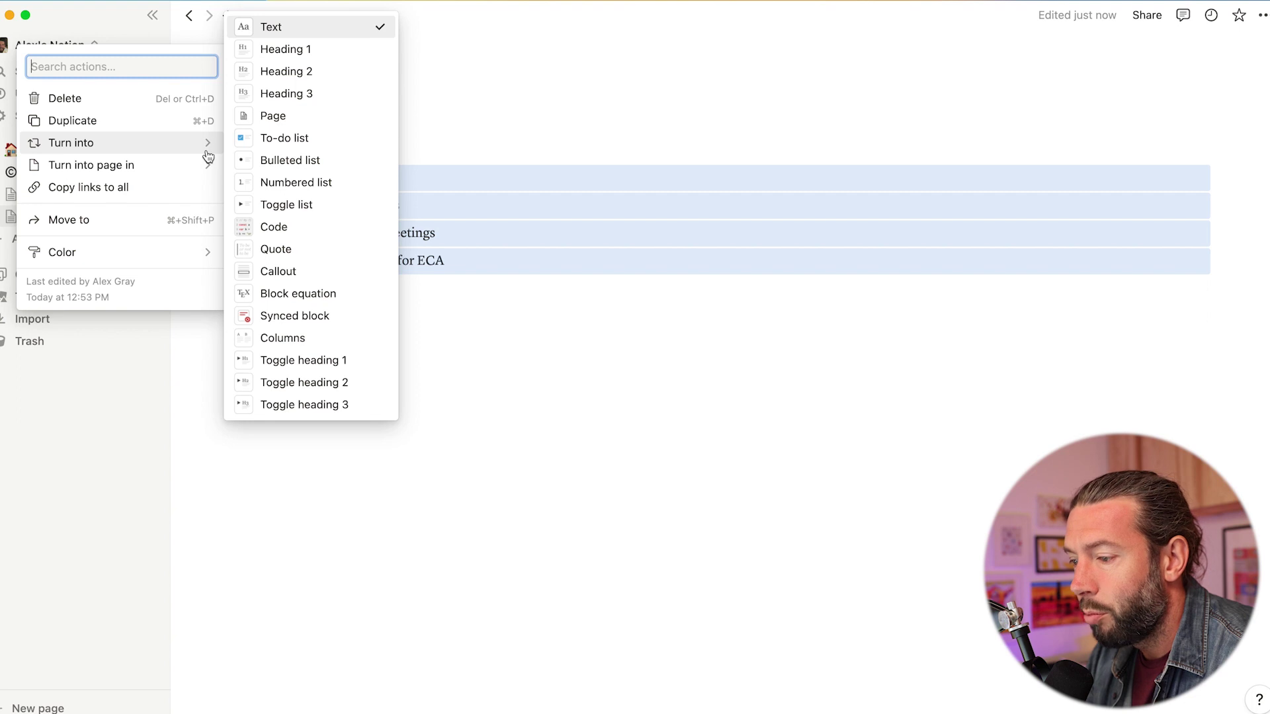
click(284, 139)
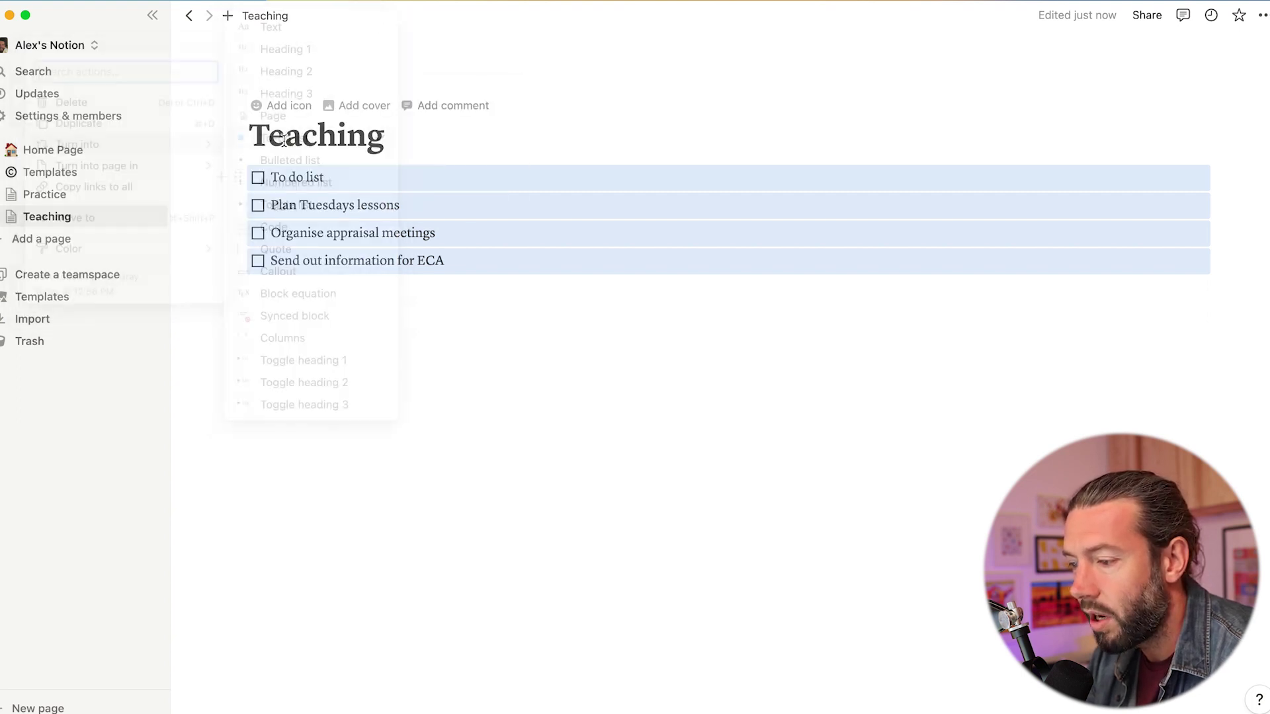
click(291, 284)
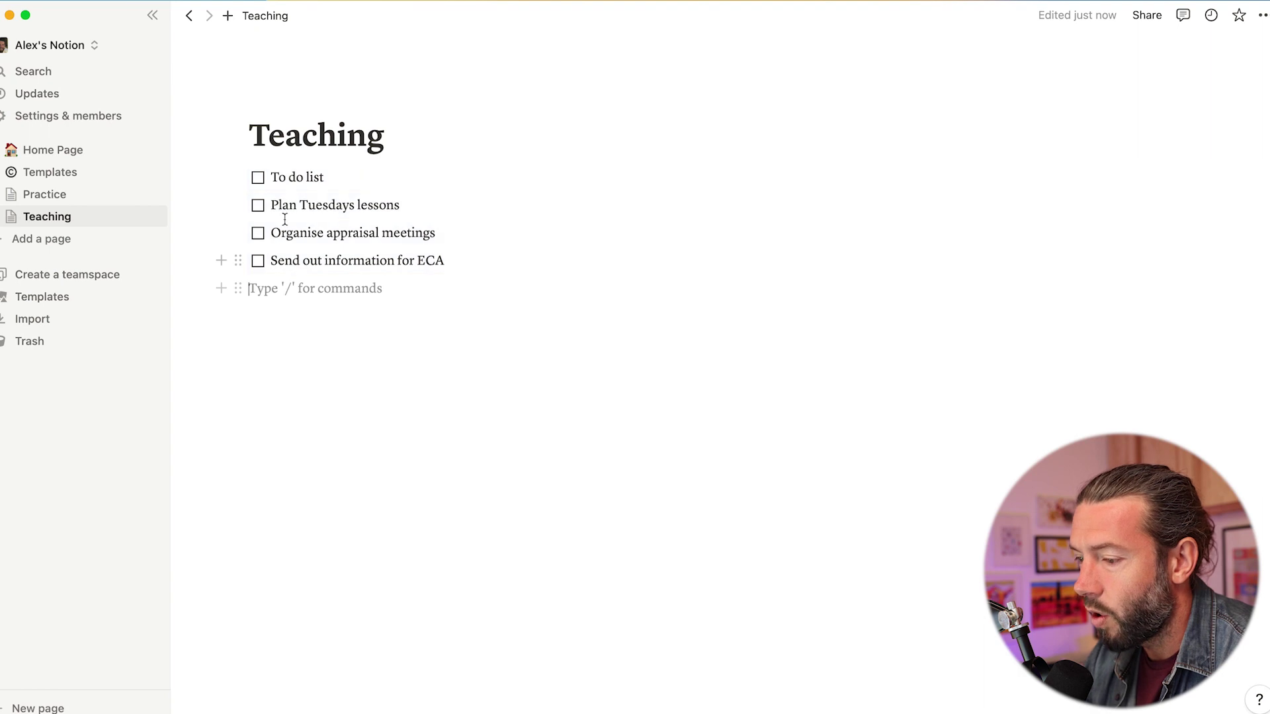
click(273, 179)
- Remove the checkbox from 'To do list' and make it a Heading 2
key(BackSpace)
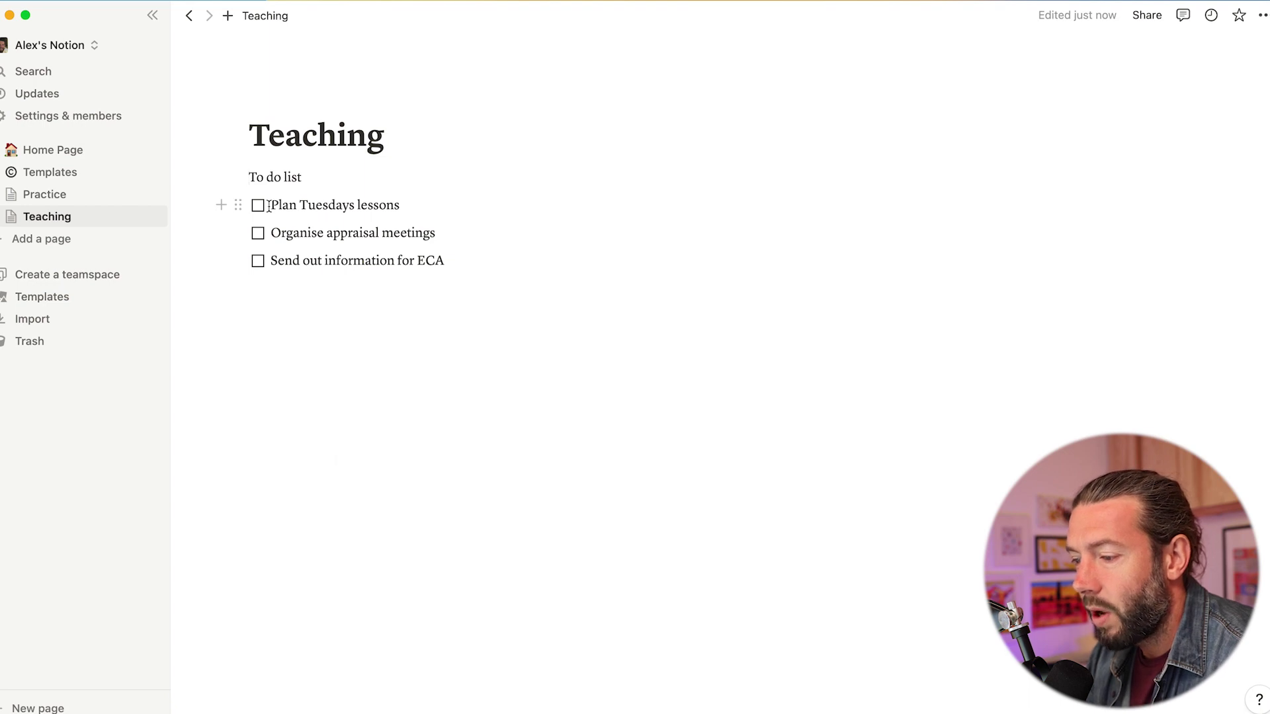
click(305, 177)
drag(306, 177, 256, 170)
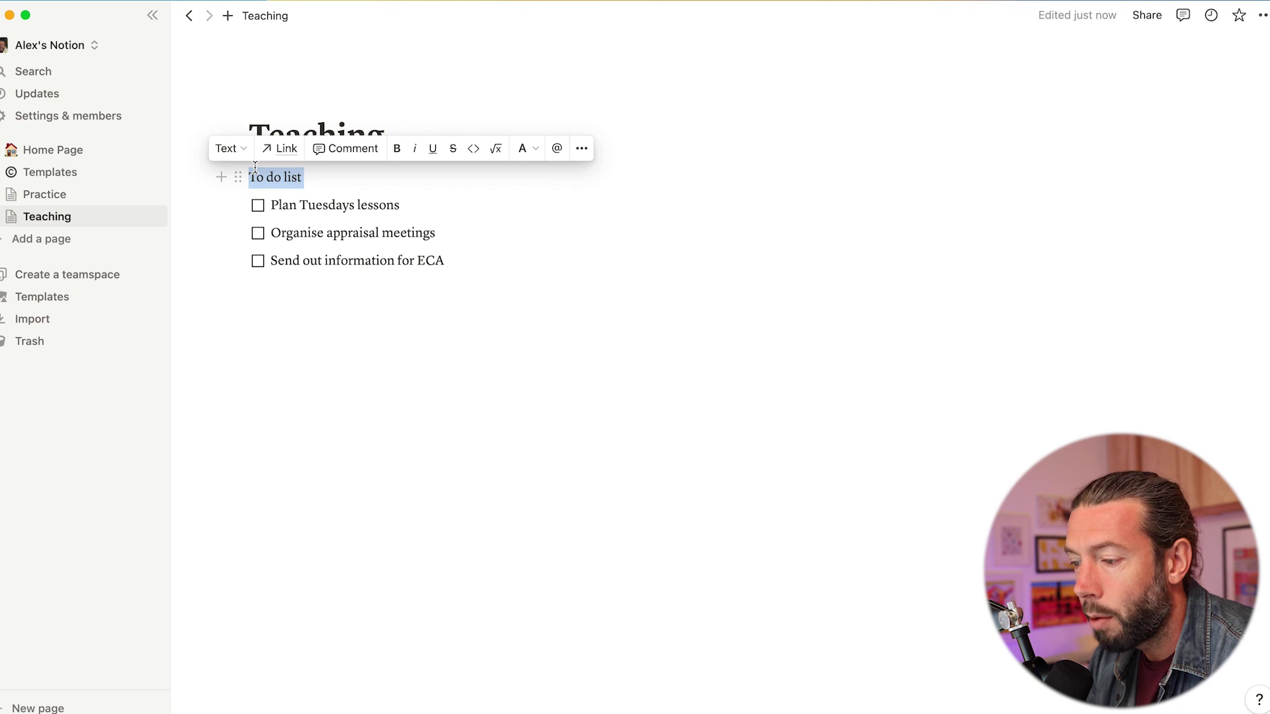
click(238, 177)
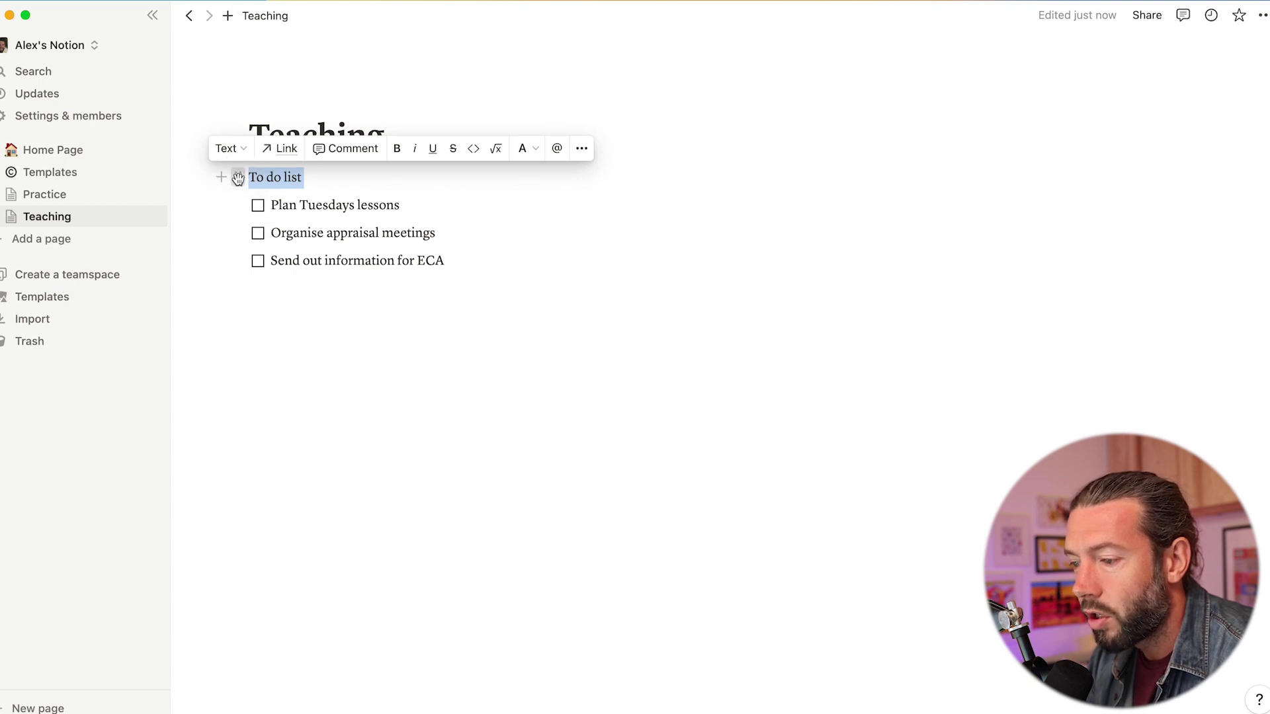
mouse_move(199, 134)
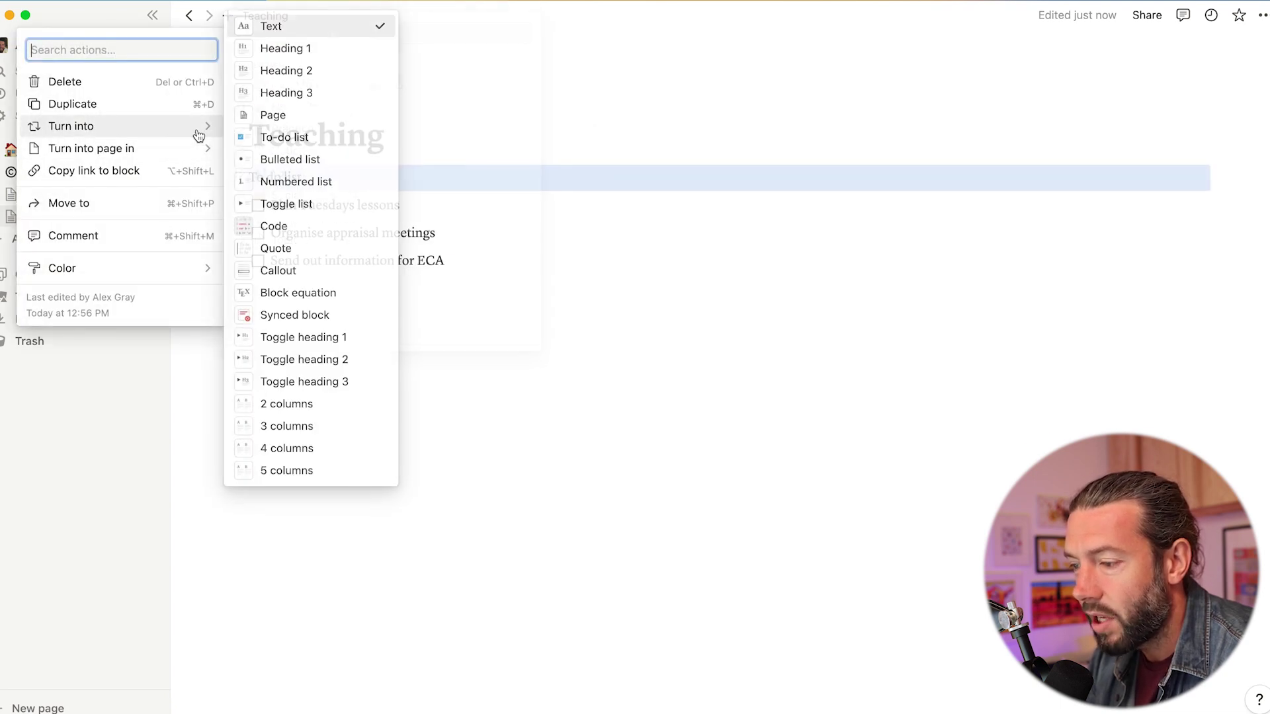
click(274, 71)
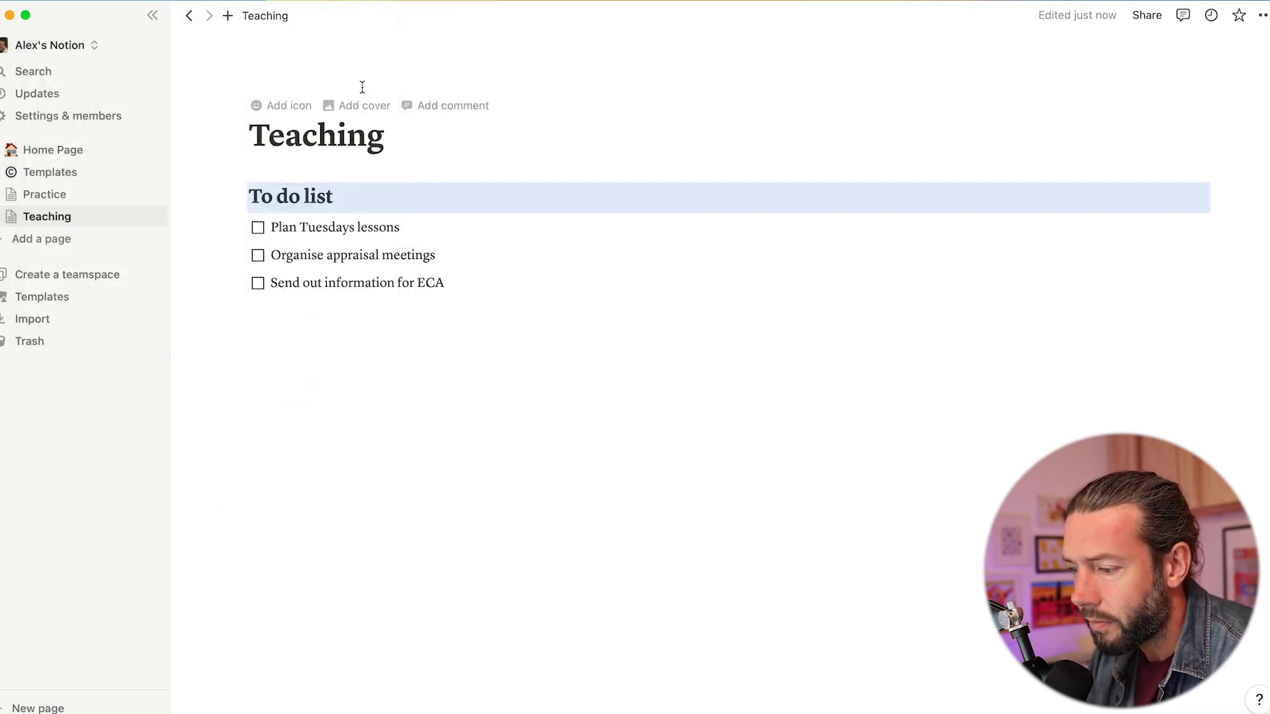
- Apply a blue background colour to the 'To do list' heading
click(399, 318)
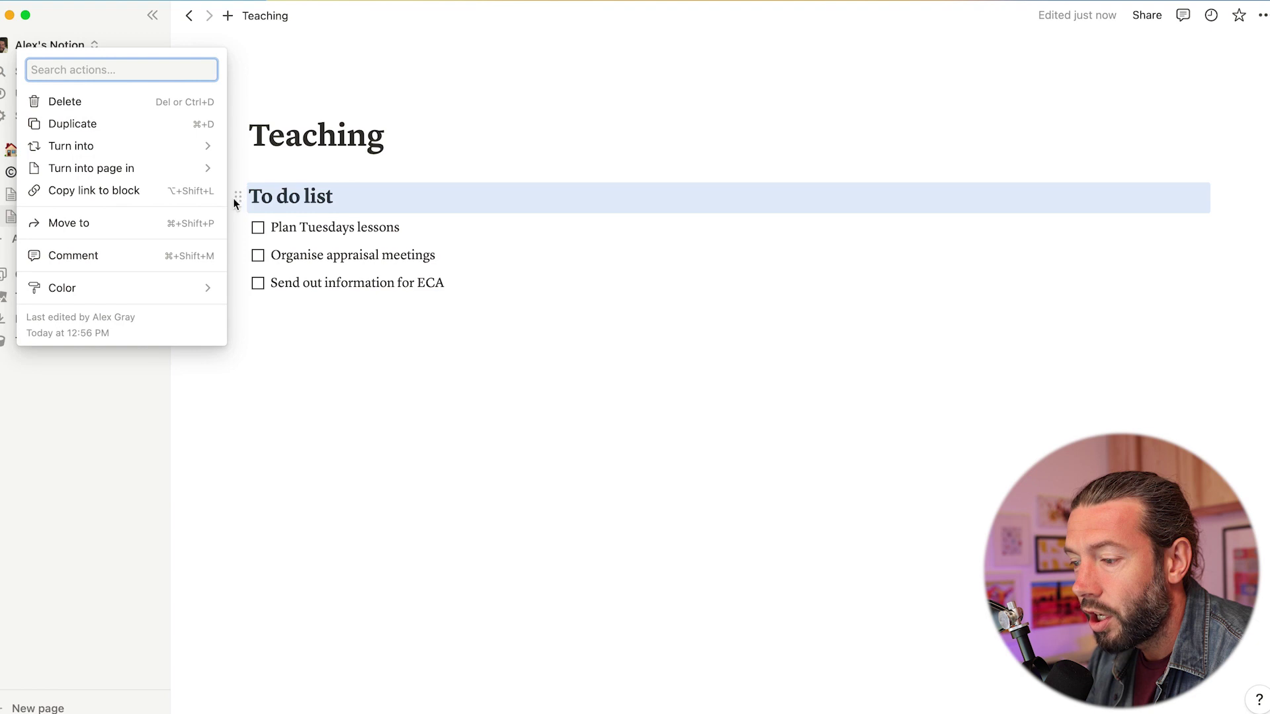
mouse_move(196, 290)
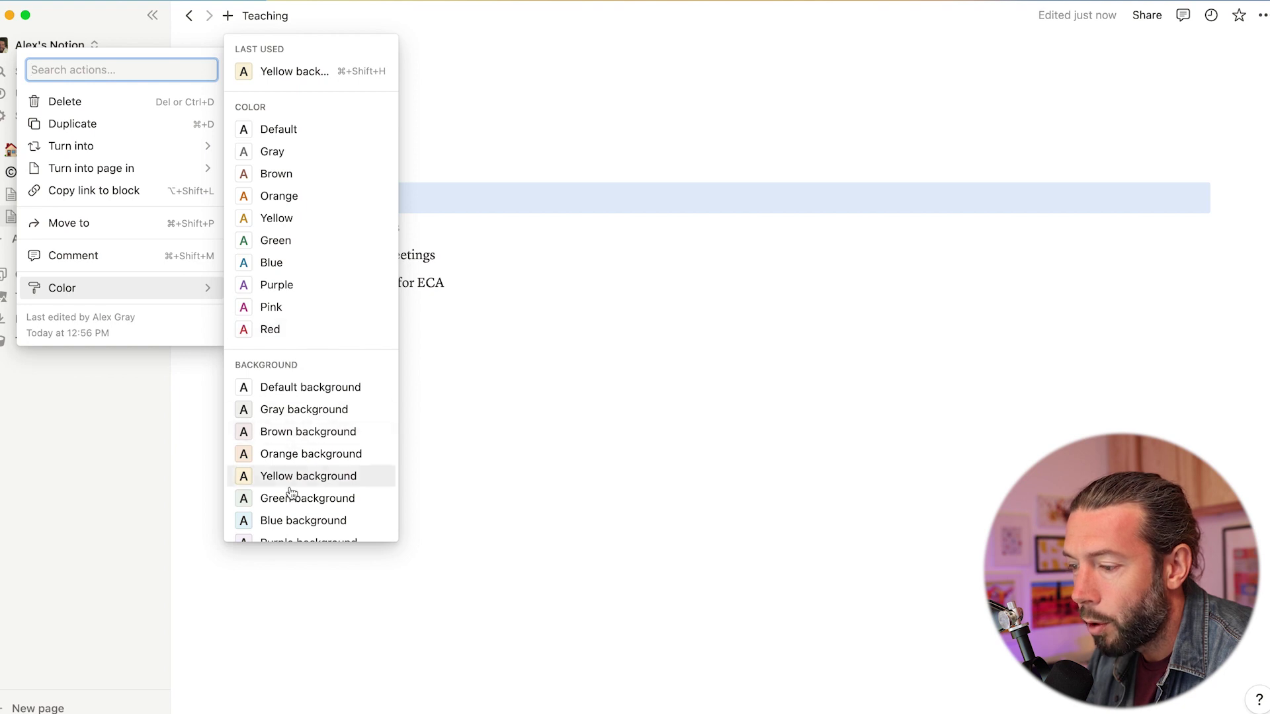
click(282, 519)
click(363, 465)
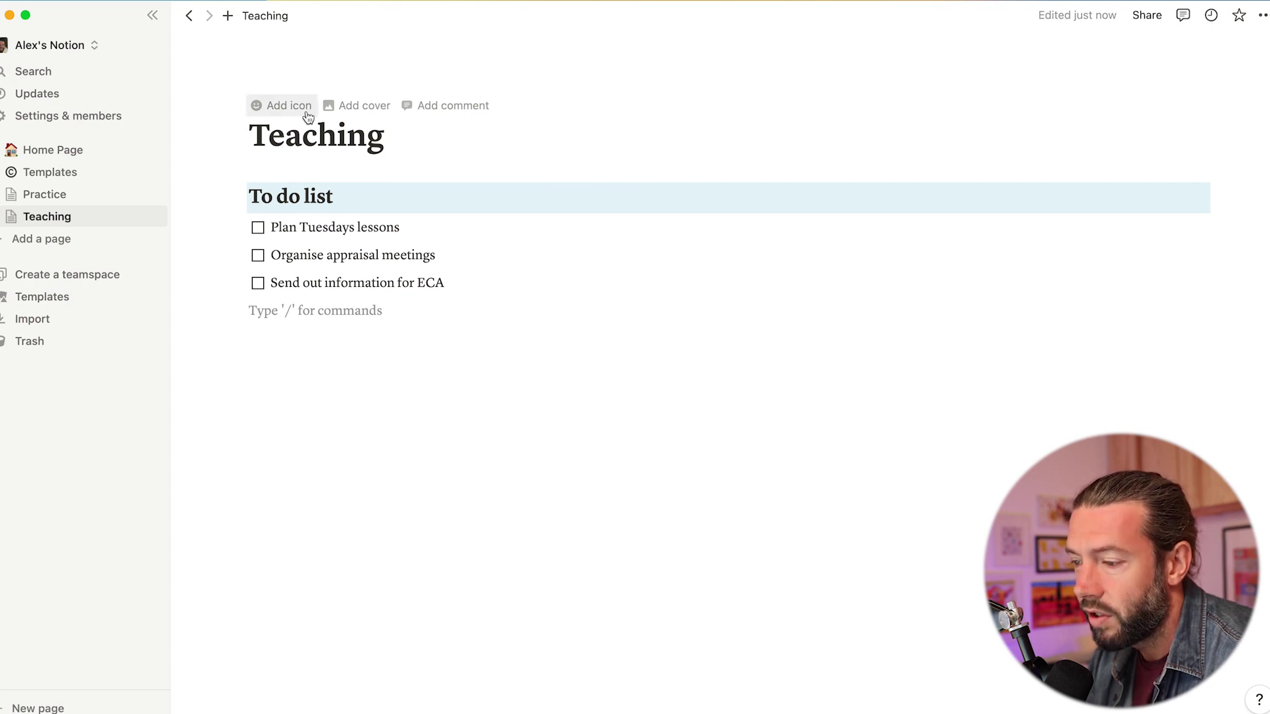
- Replace the Teaching page's ticket icon with the clipboard emoji found by searching 'clip'
click(303, 107)
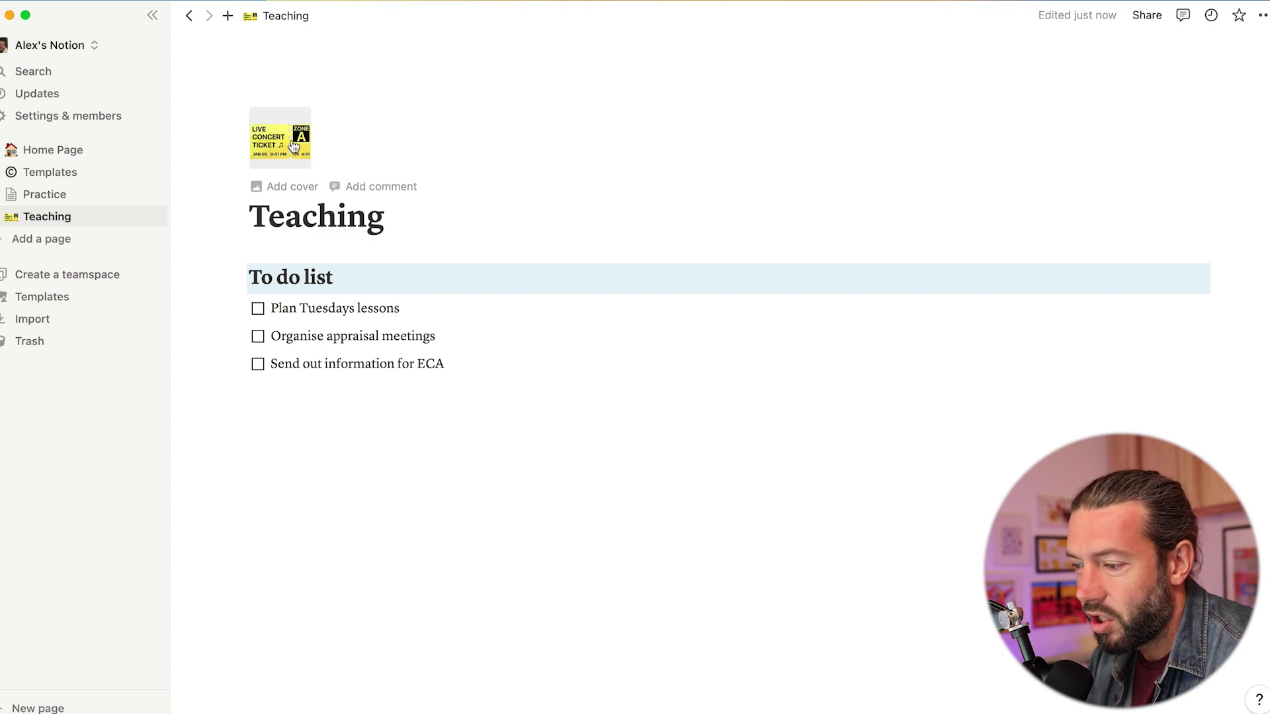
click(294, 146)
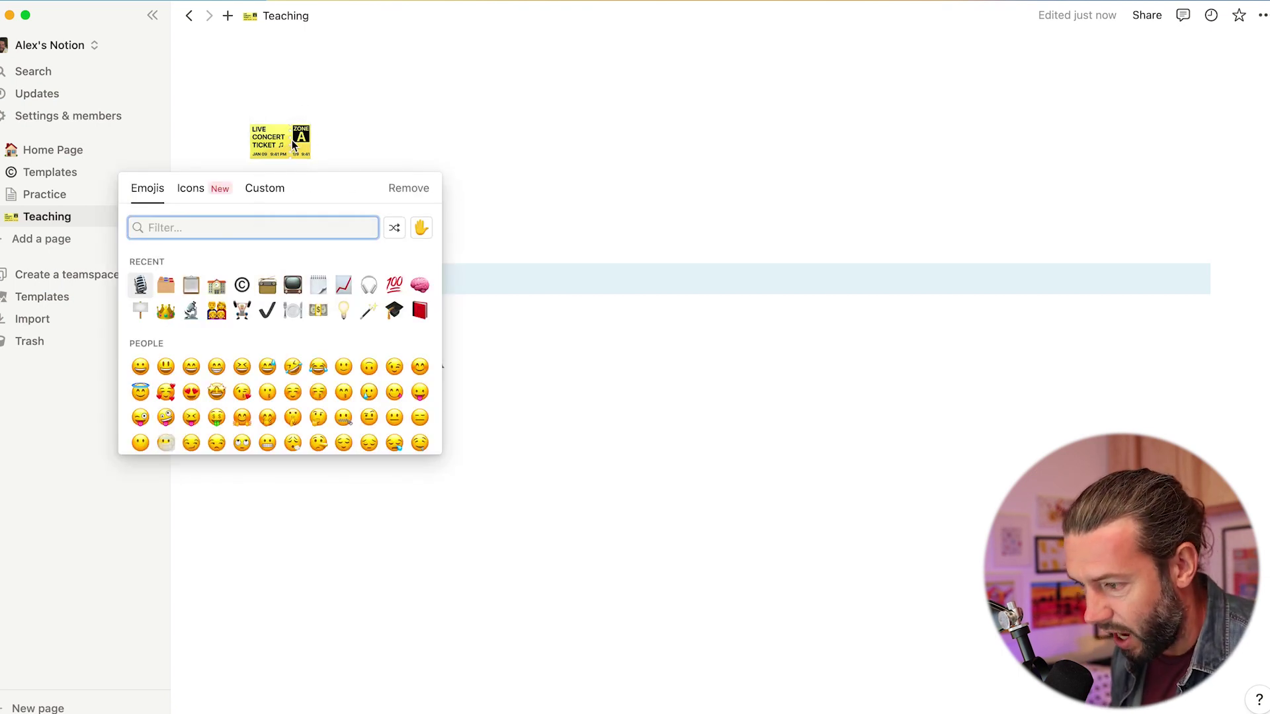
text(teachin)
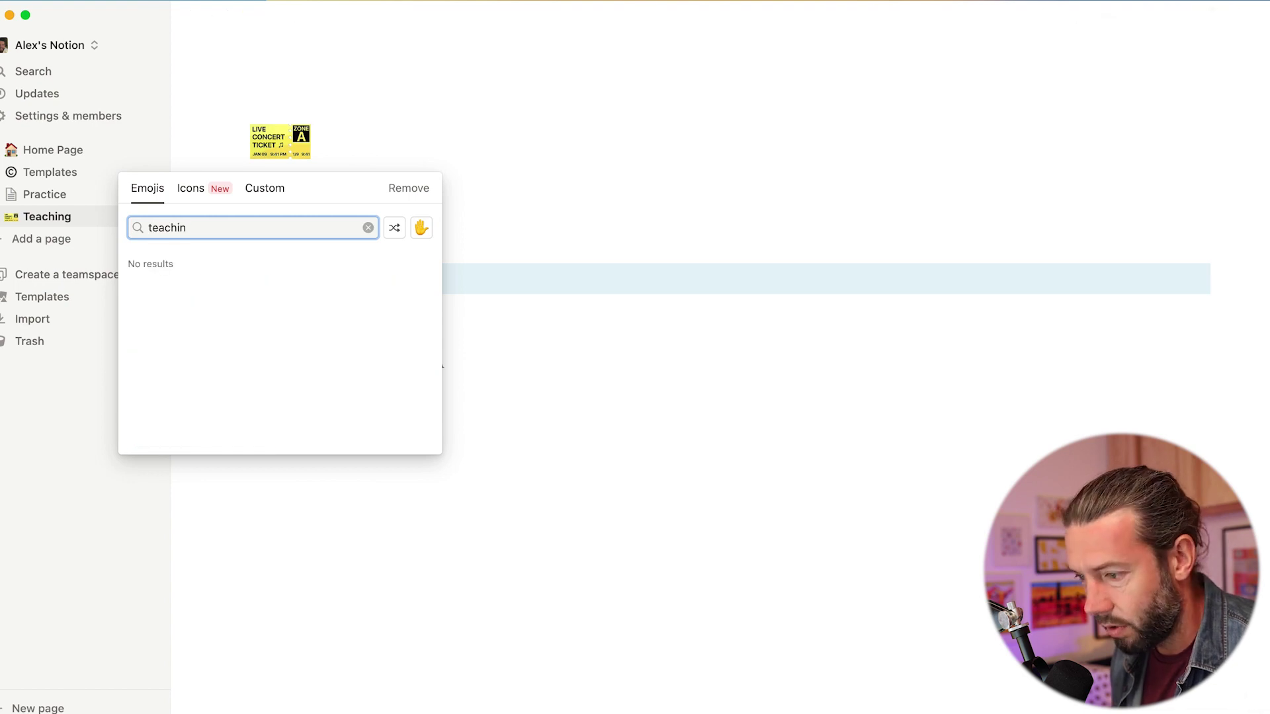
text(g)
key(BackSpace)
key(BackSpace)
key(BackSpace)
key(BackSpace)
key(BackSpace)
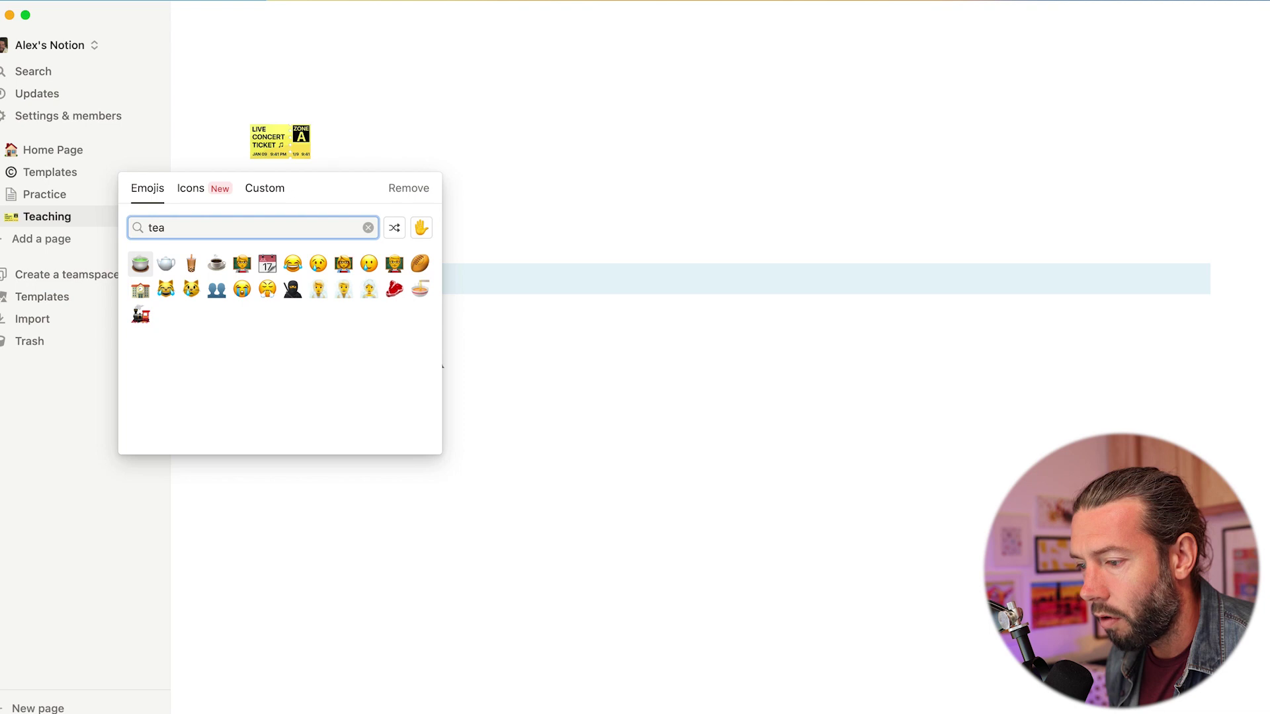
key(BackSpace)
key(BackSpace)
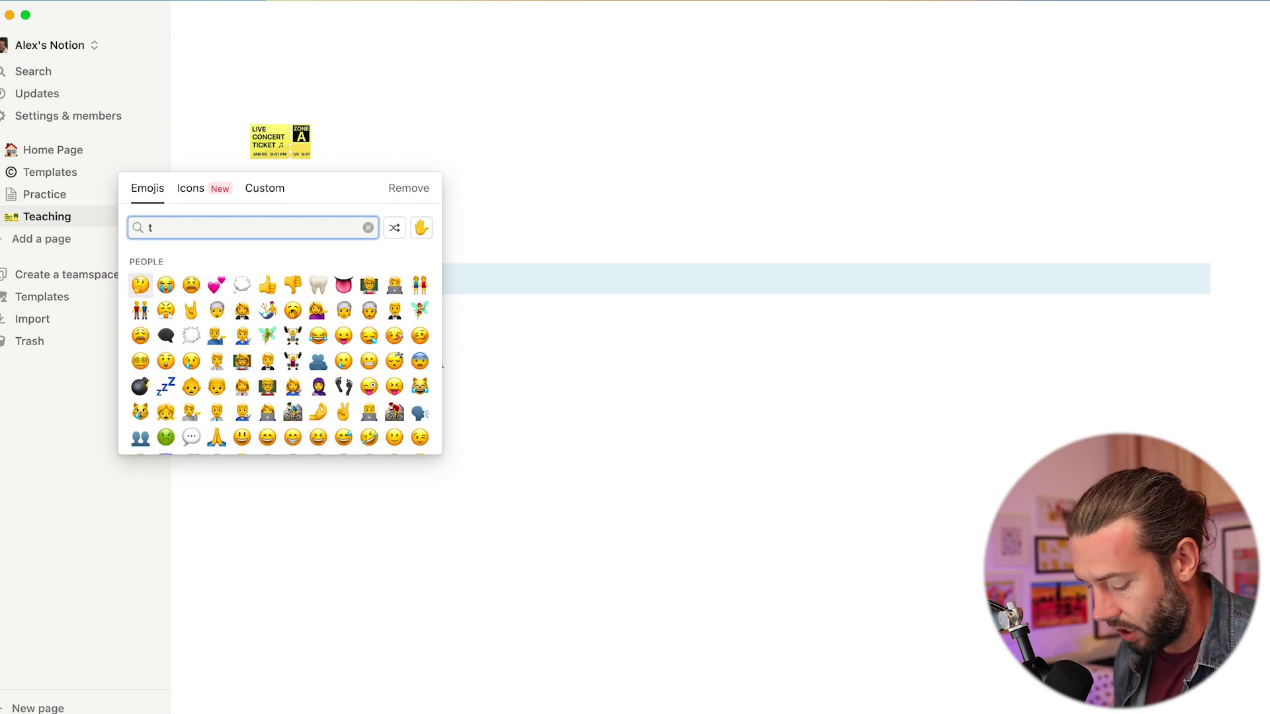
key(BackSpace)
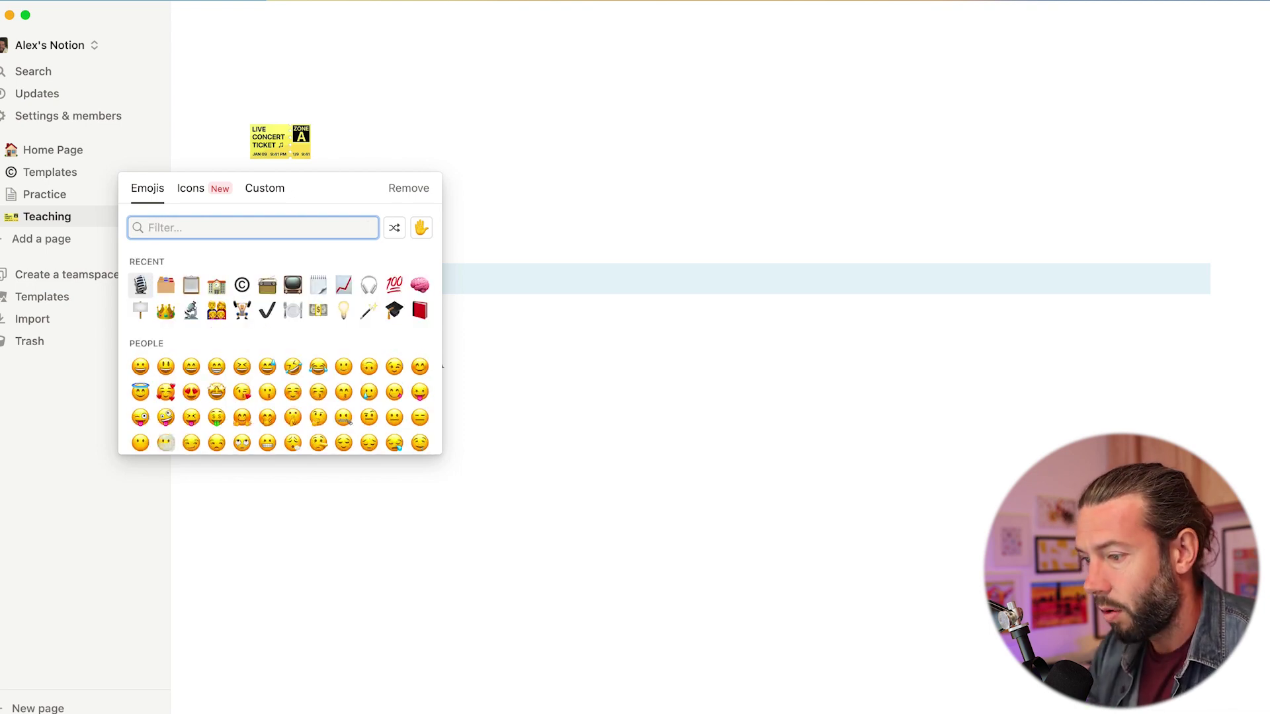
text(clip)
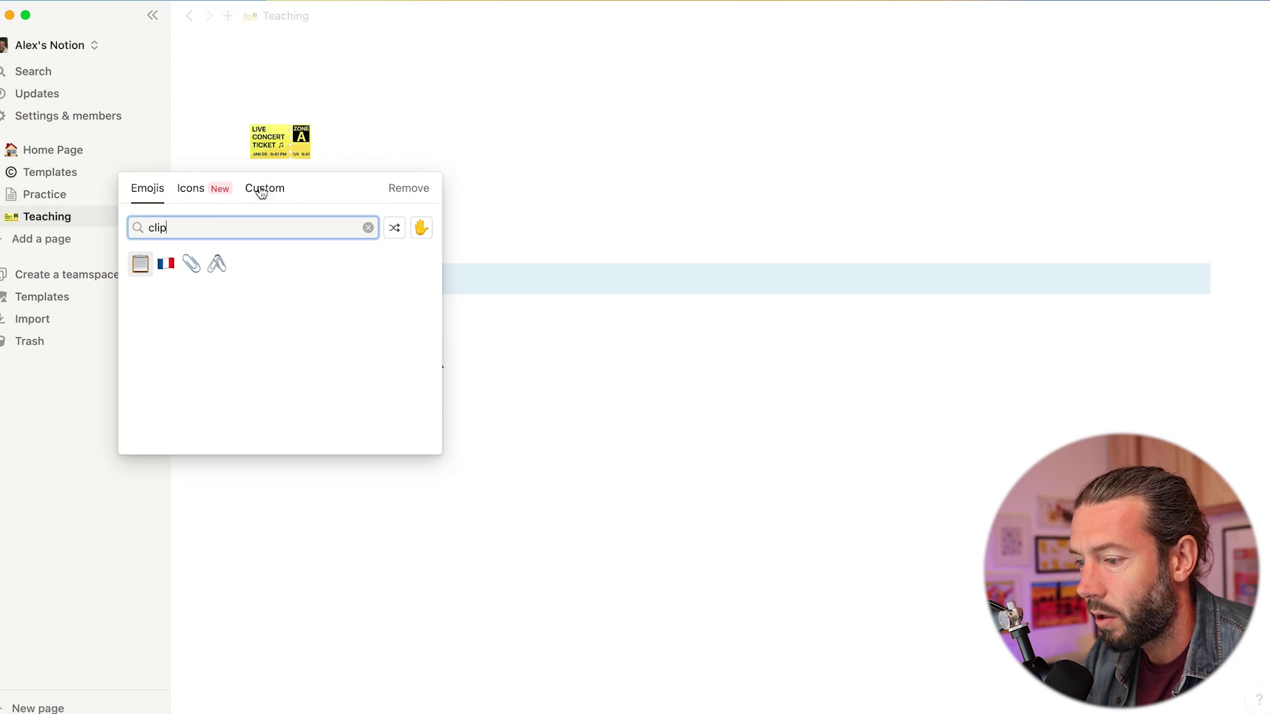
click(140, 264)
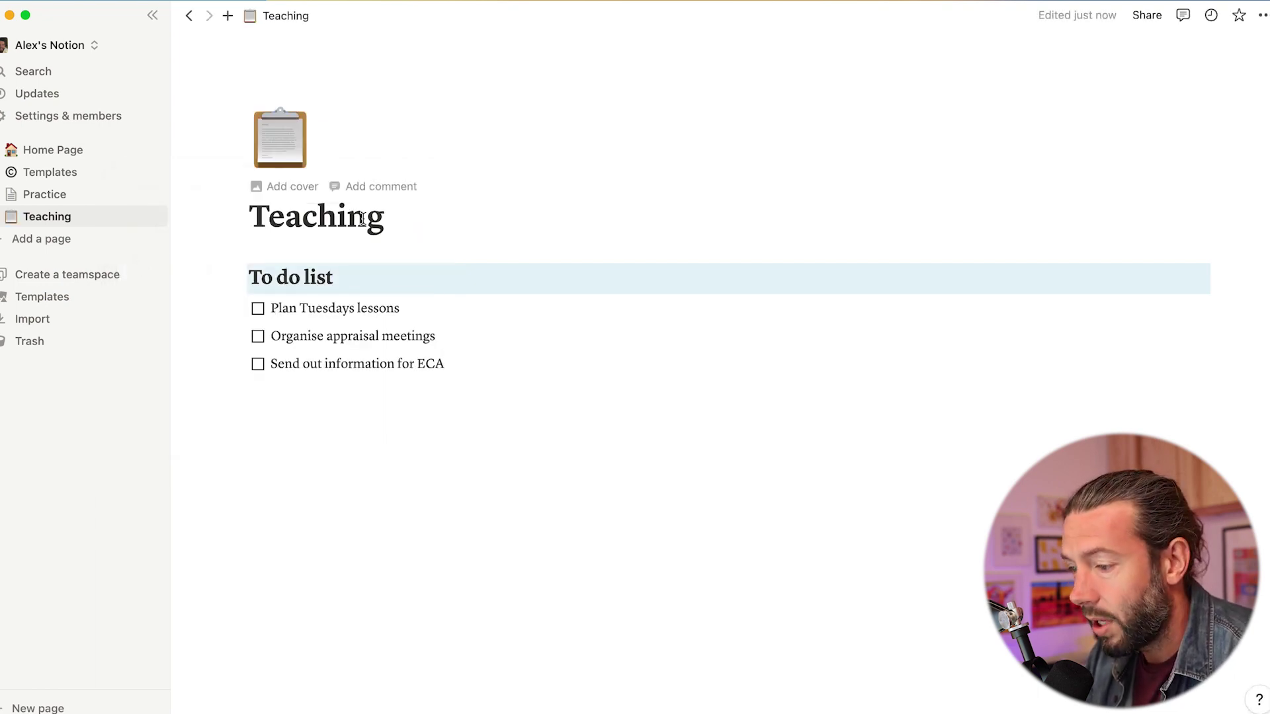
- Add an Unsplash cover: the sunlit classroom-windows photo found by searching 'classroom'
click(301, 198)
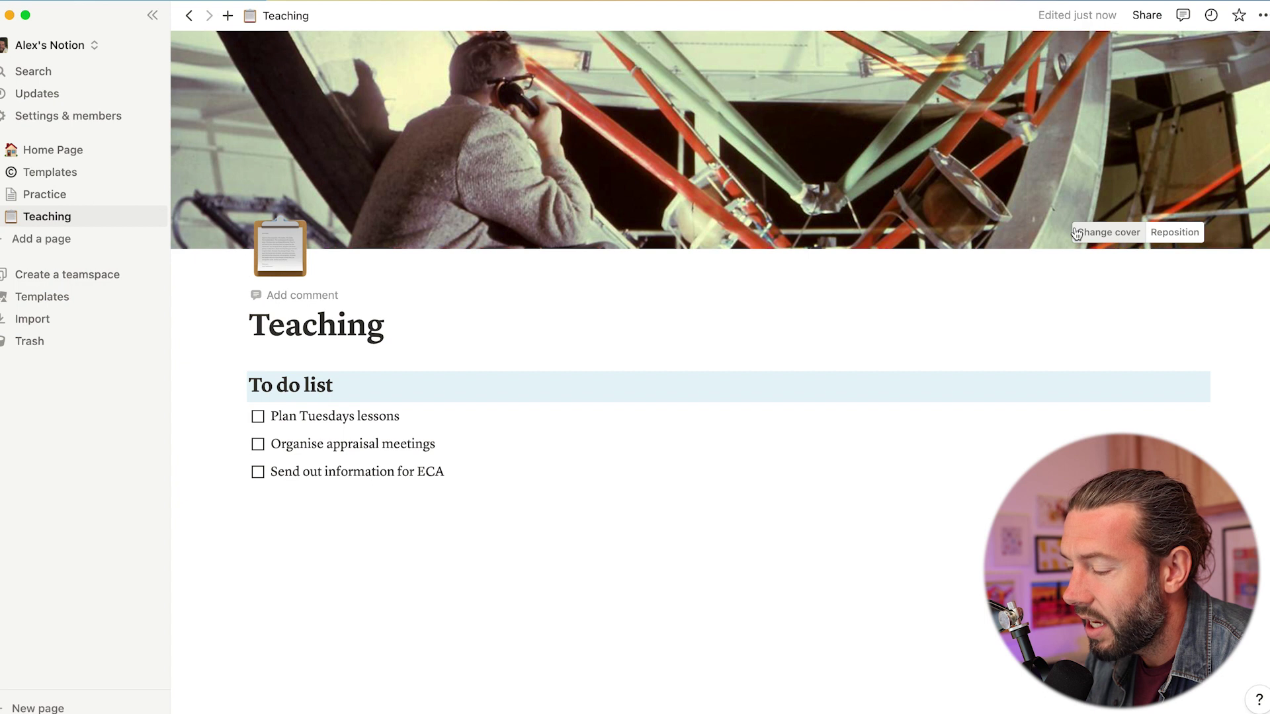
click(1115, 232)
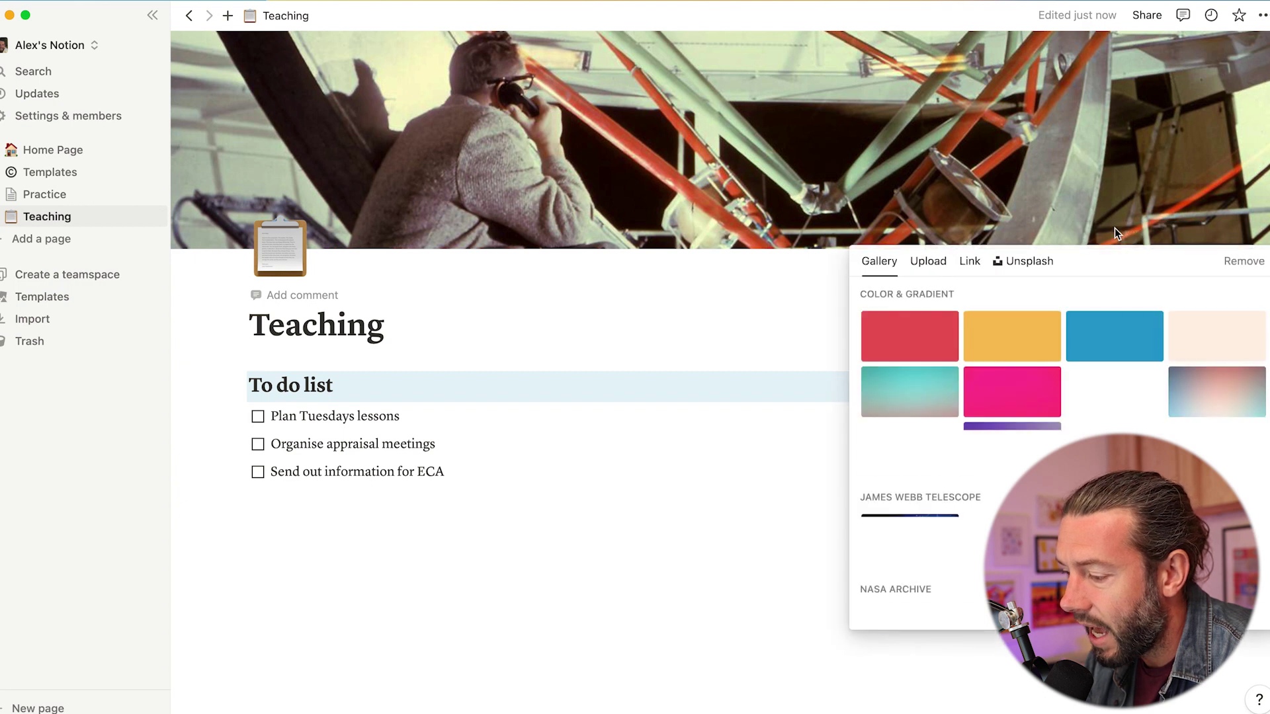
click(932, 263)
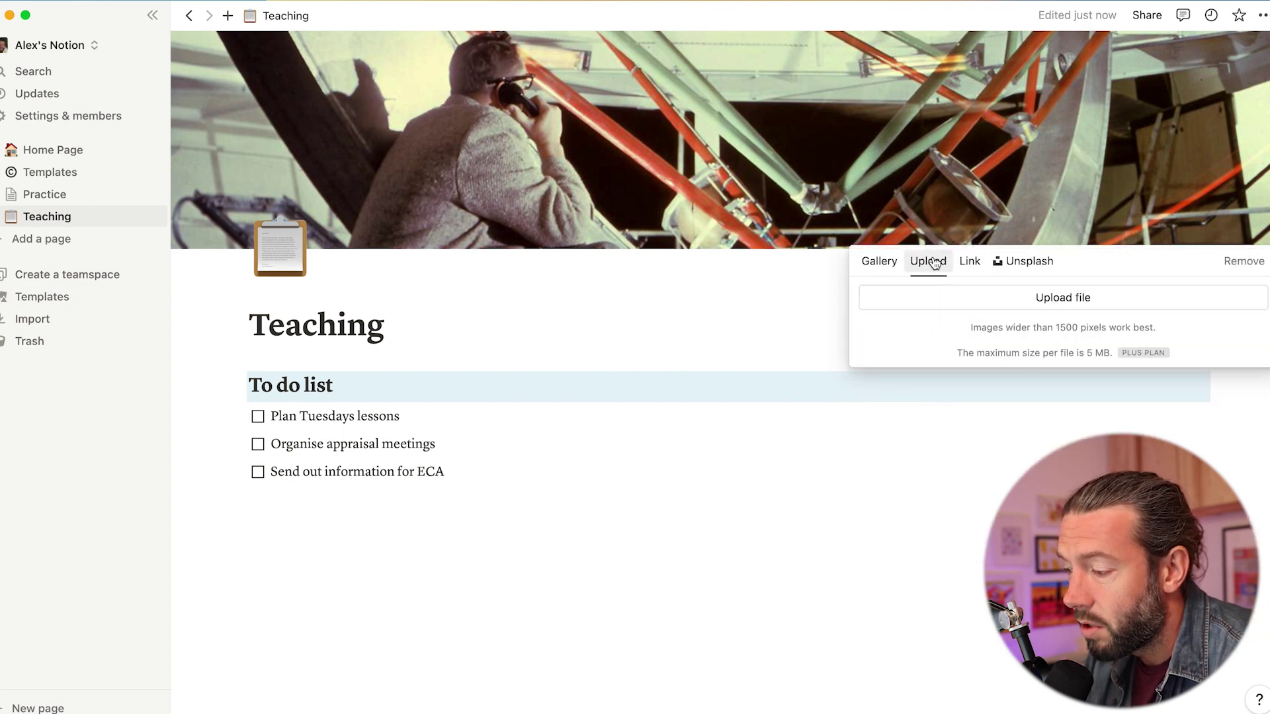
click(971, 264)
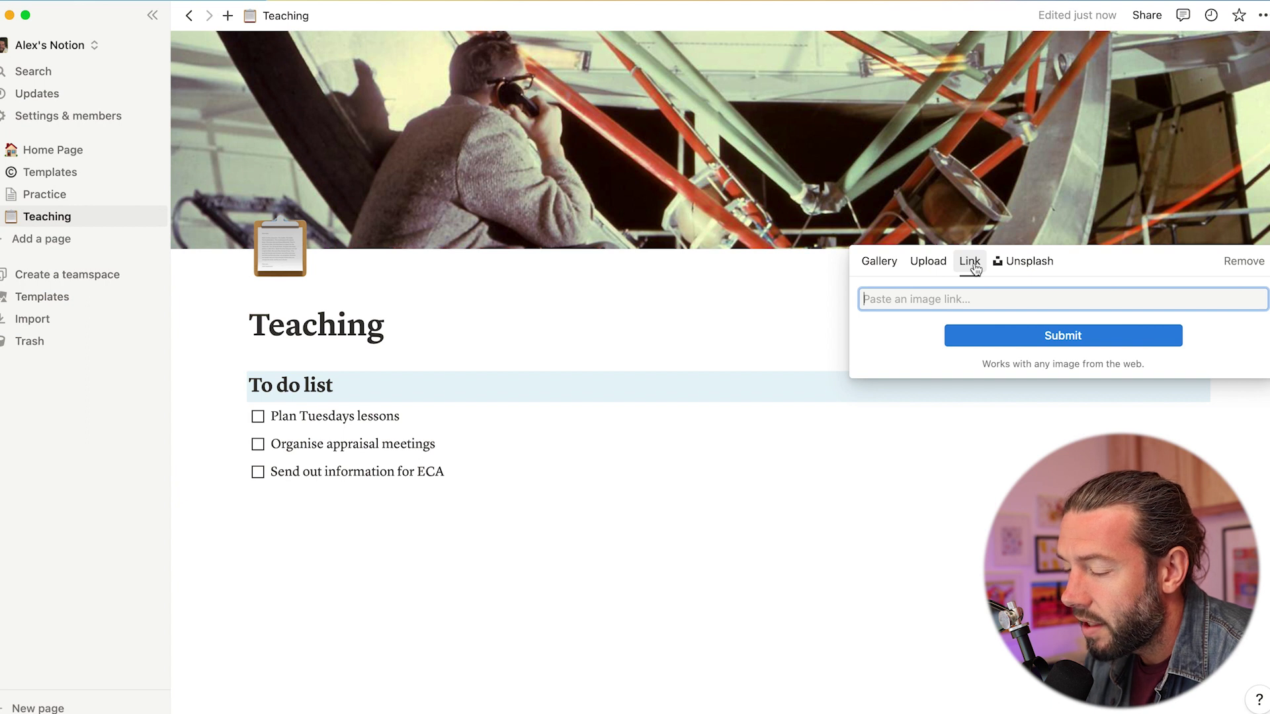
click(1022, 263)
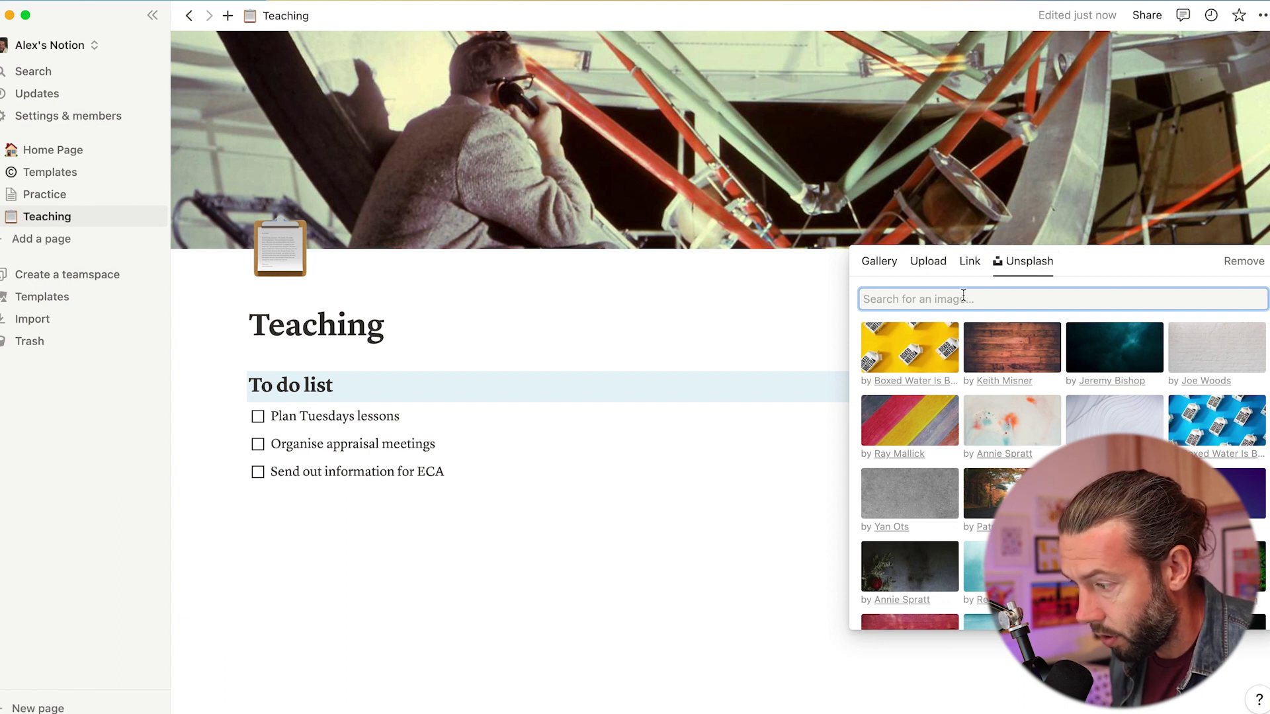
text(class)
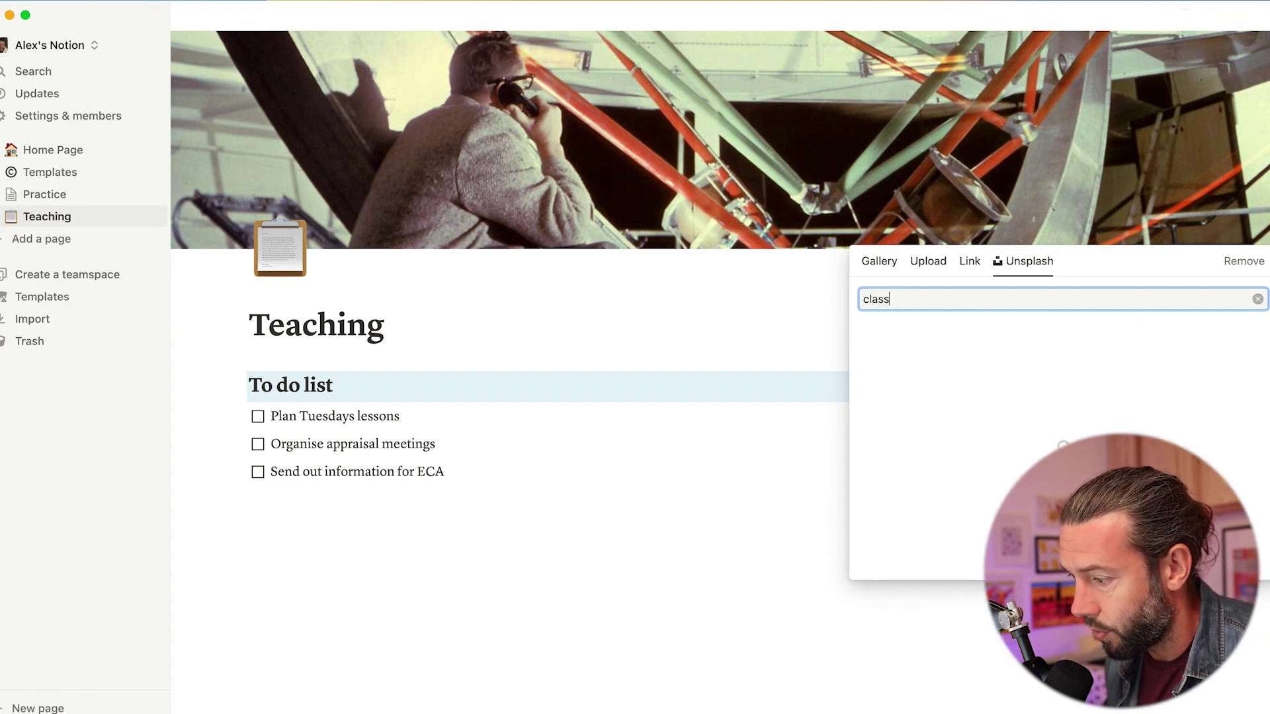
text(room)
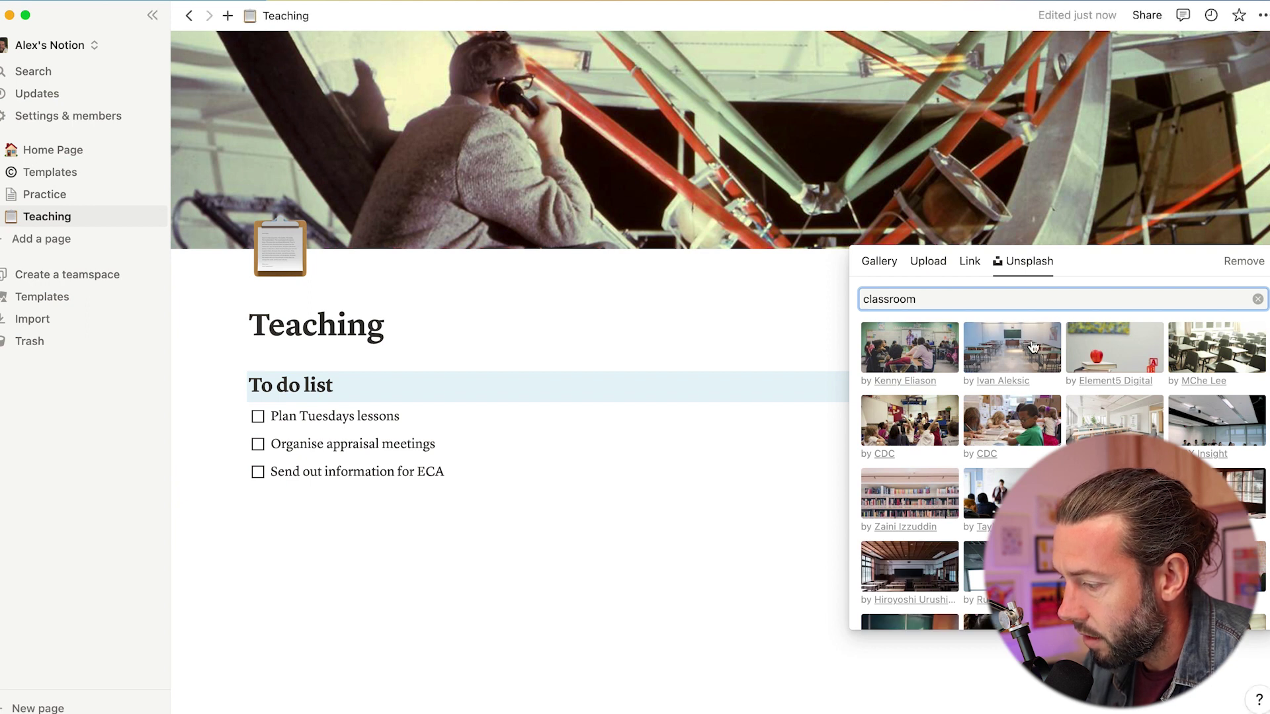
scroll(1040, 431, down, 1)
scroll(1040, 431, down, 1)
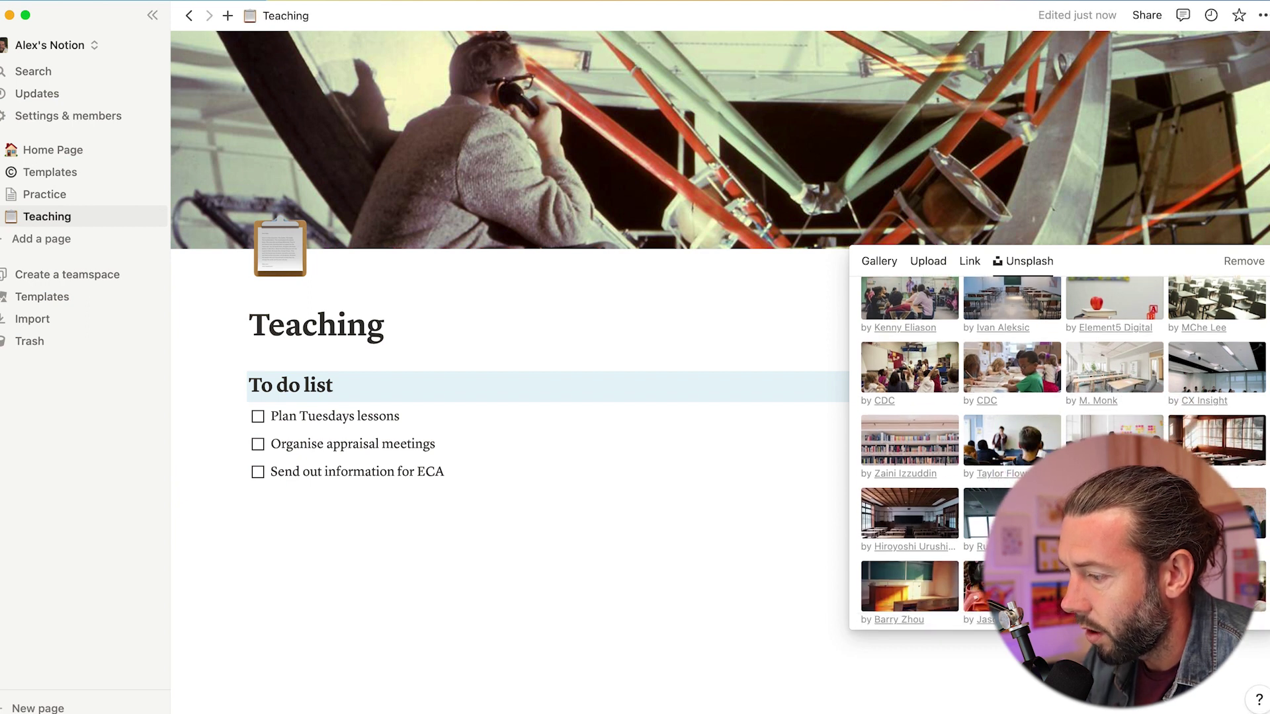
click(1215, 439)
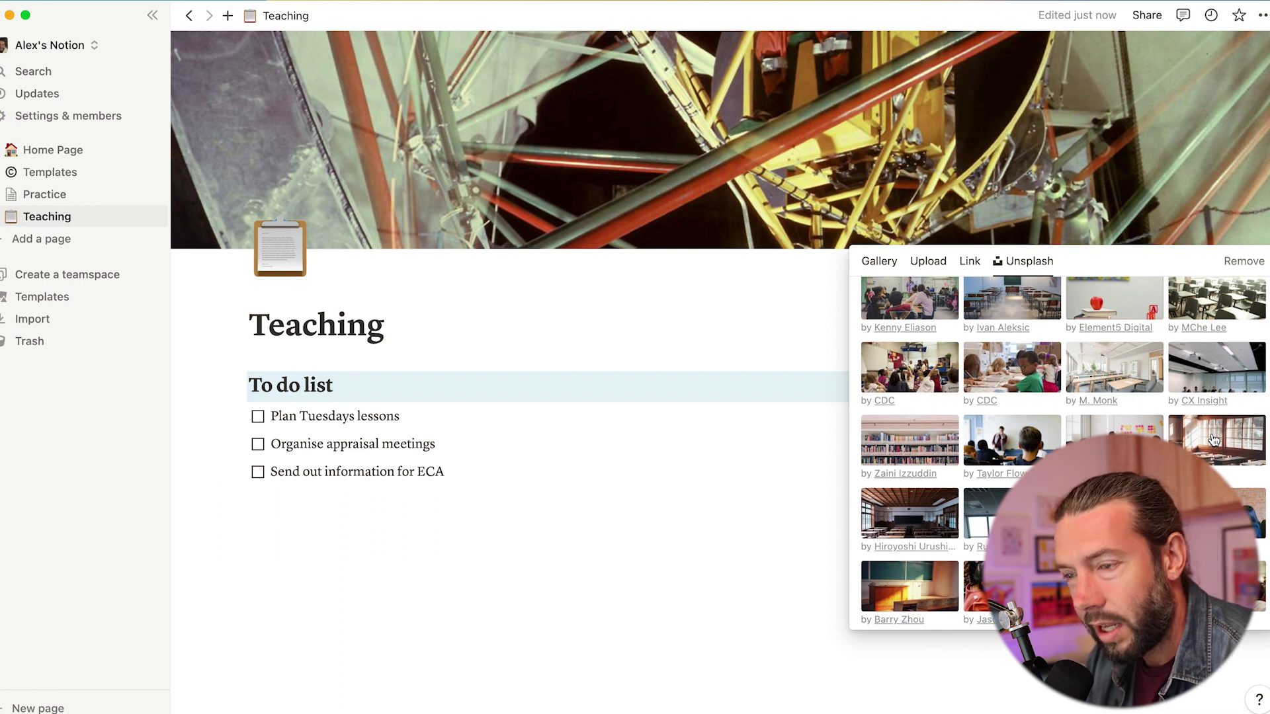
click(1217, 440)
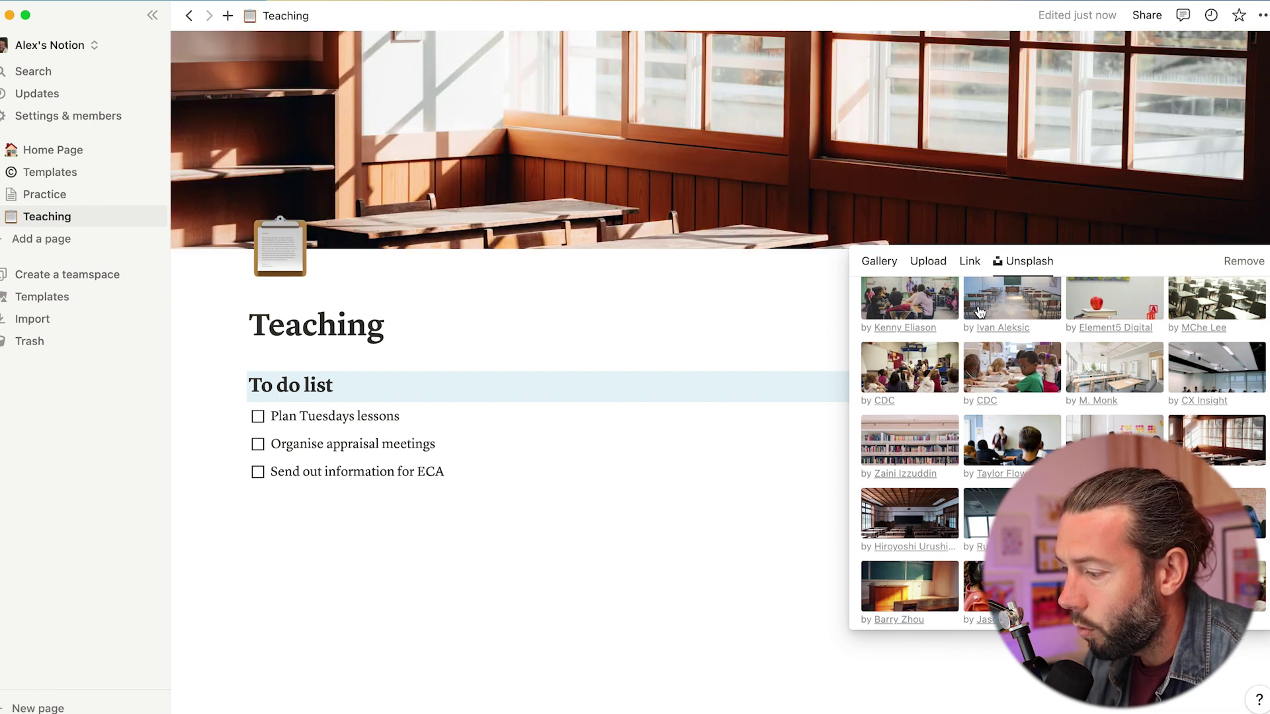
click(844, 291)
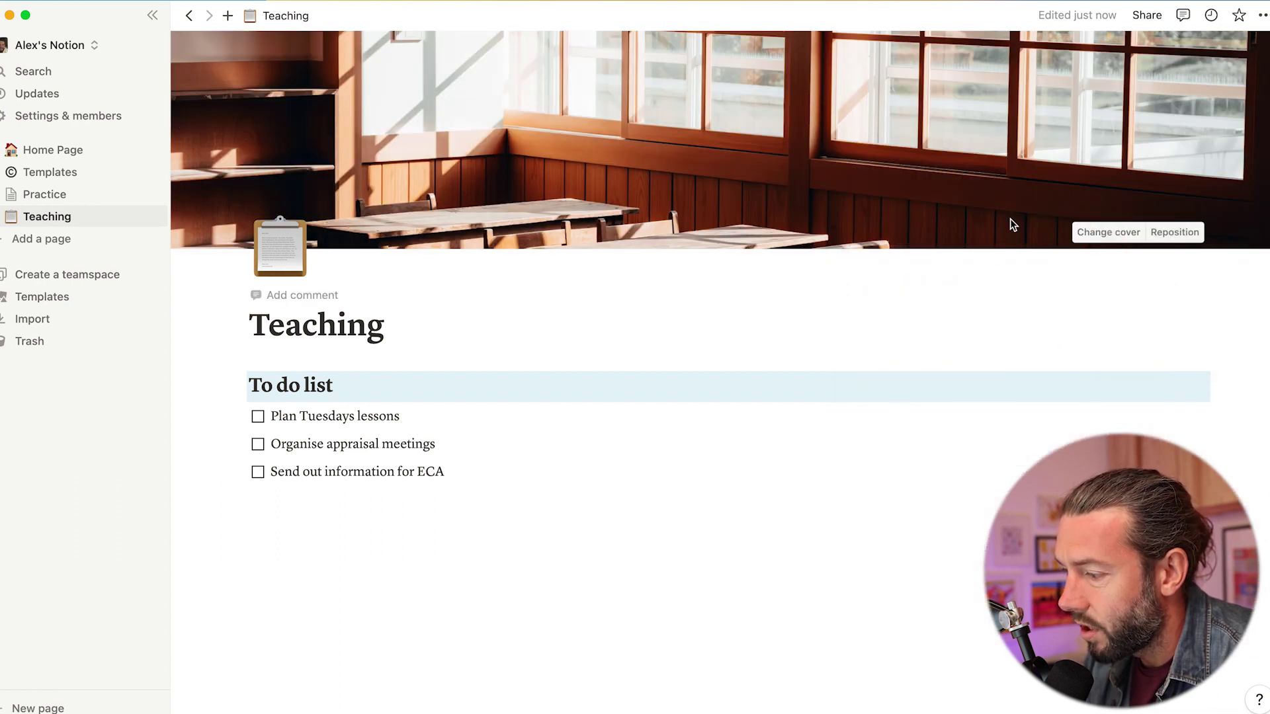
- Reposition the cover to show the upper wooden-framed windows and save the position
click(1174, 232)
drag(841, 135, 859, 163)
click(800, 301)
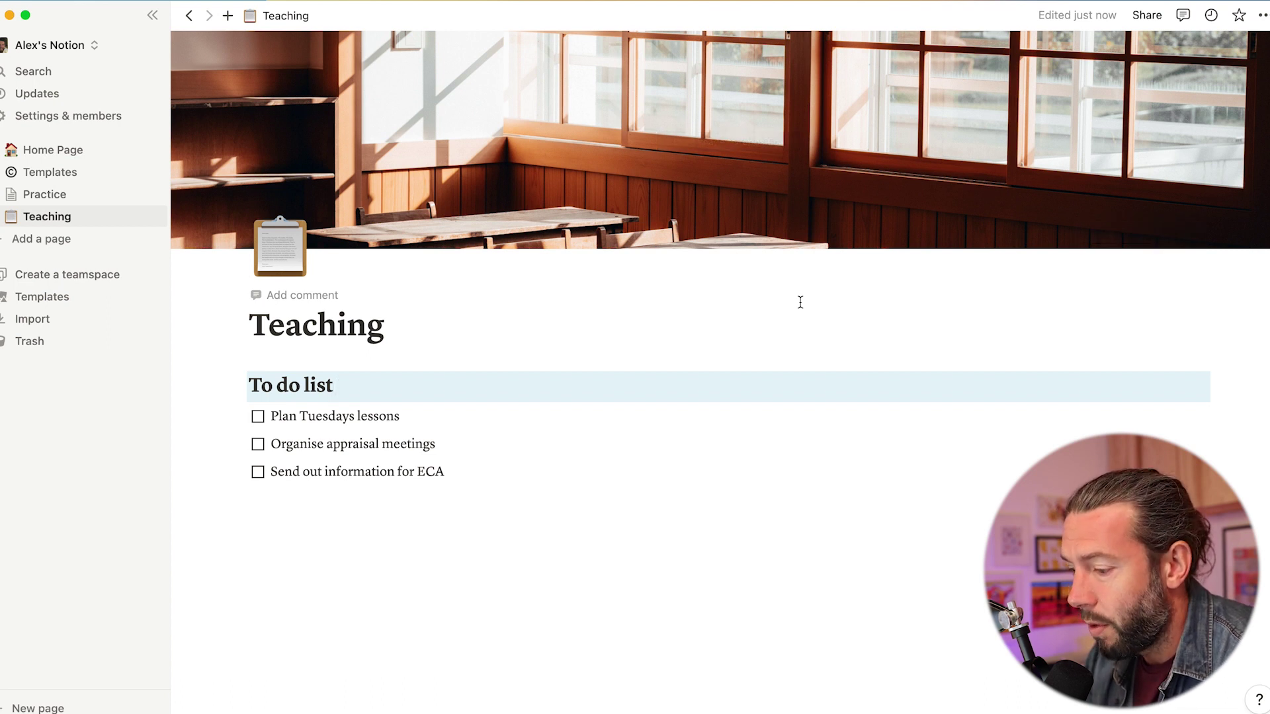
- Add a Heading 2 reading 'Planner' below the to-do list, after an empty spacing line
click(329, 576)
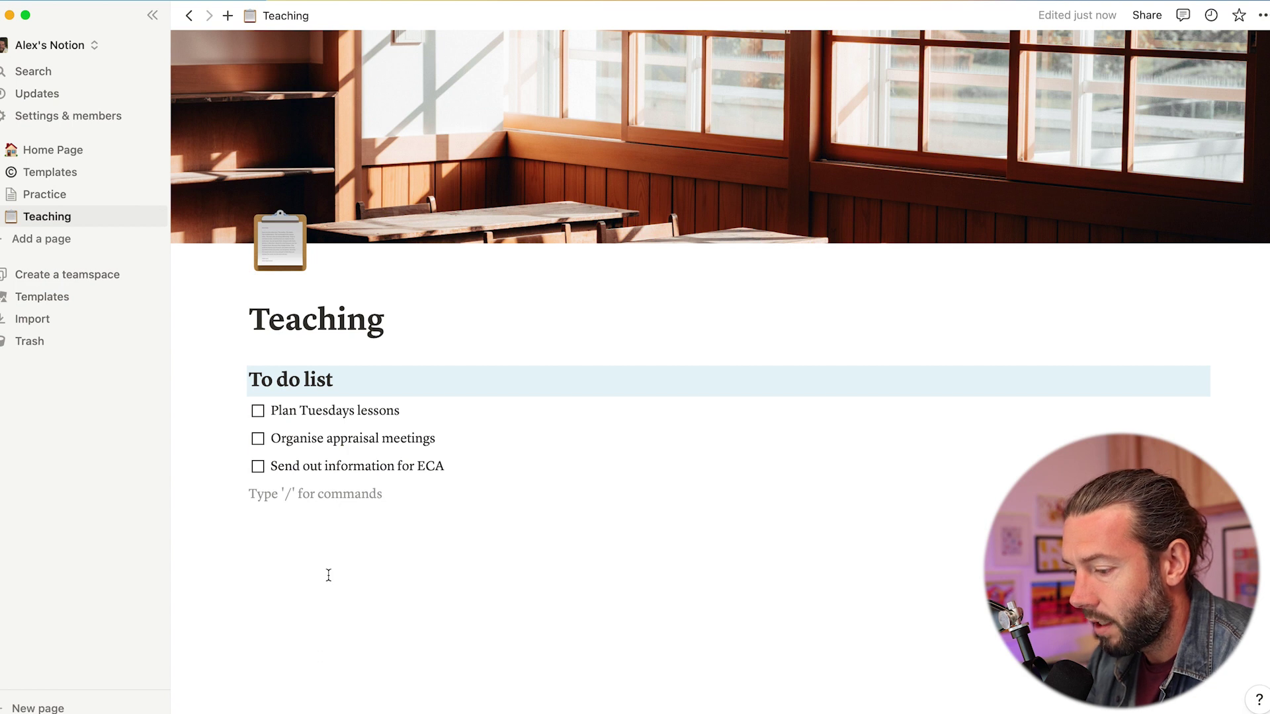
key(Return)
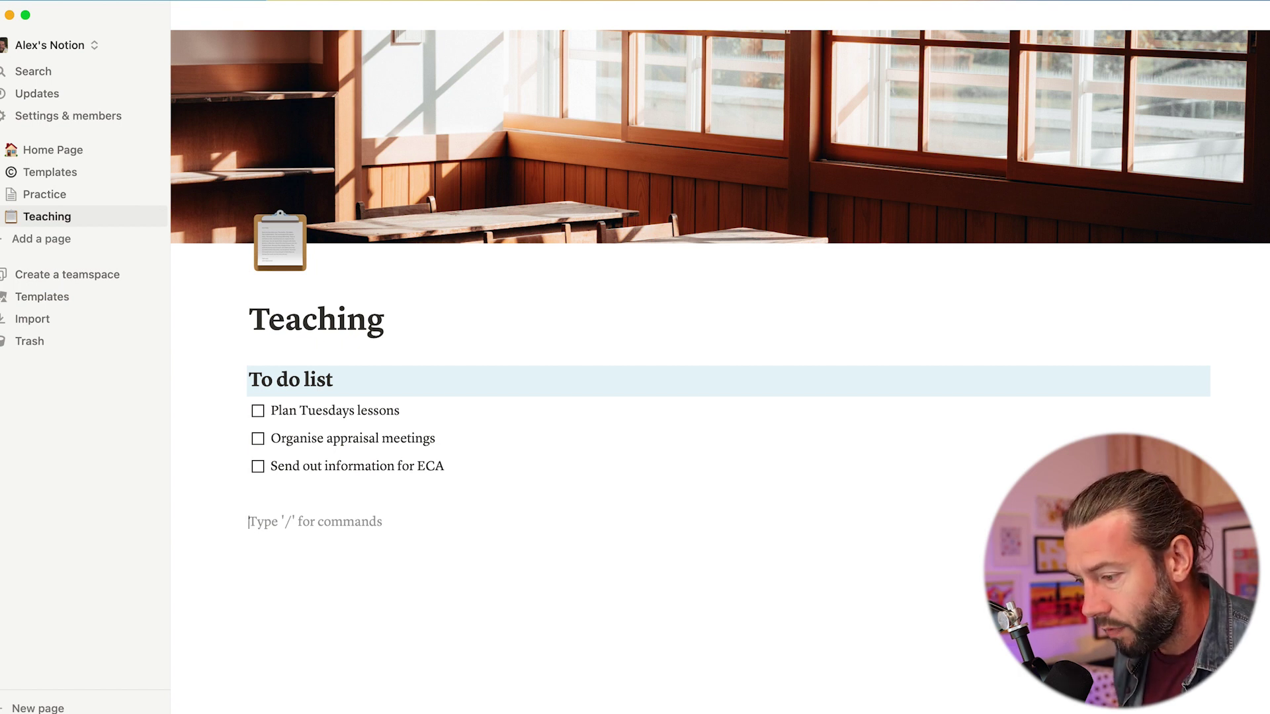
text(/)
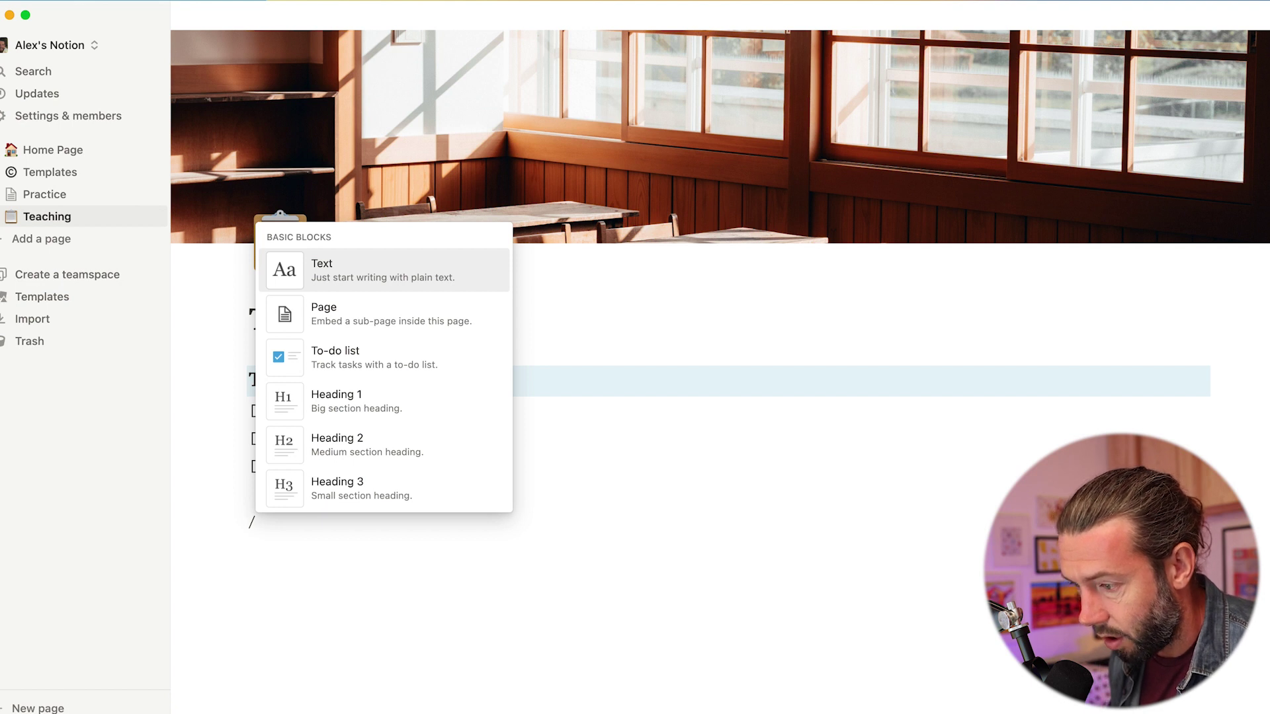
text(he)
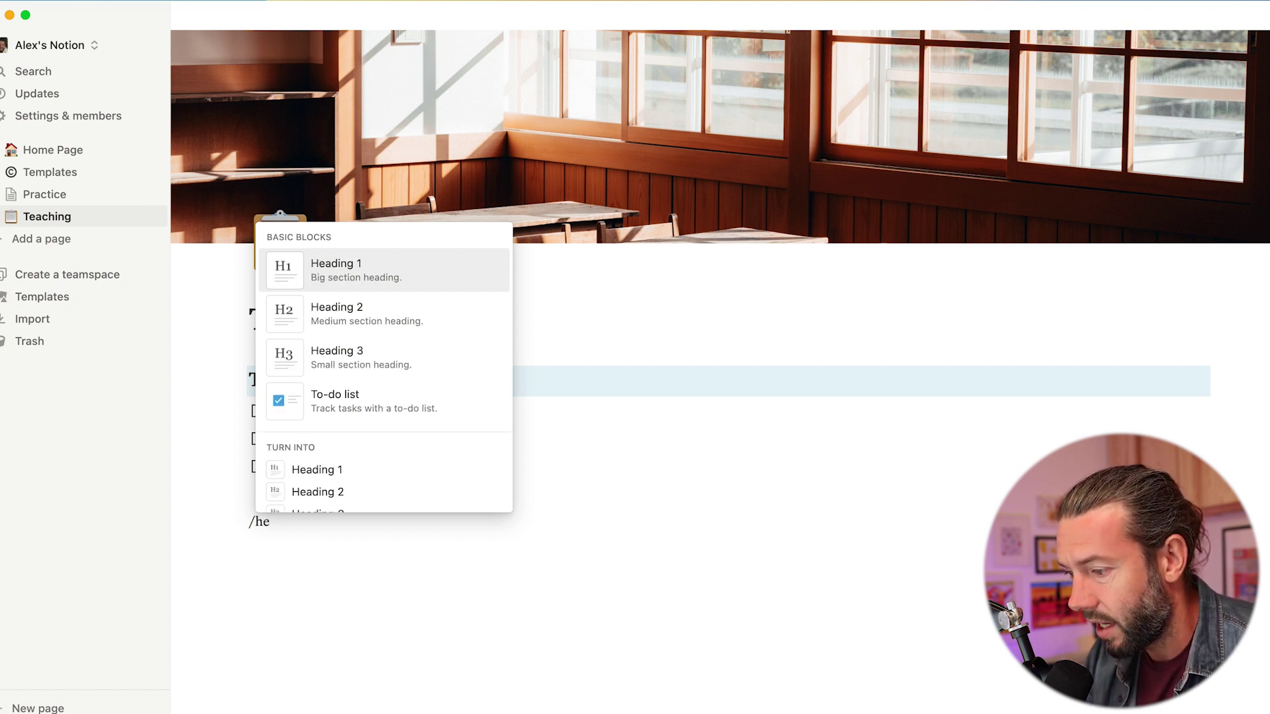
click(317, 318)
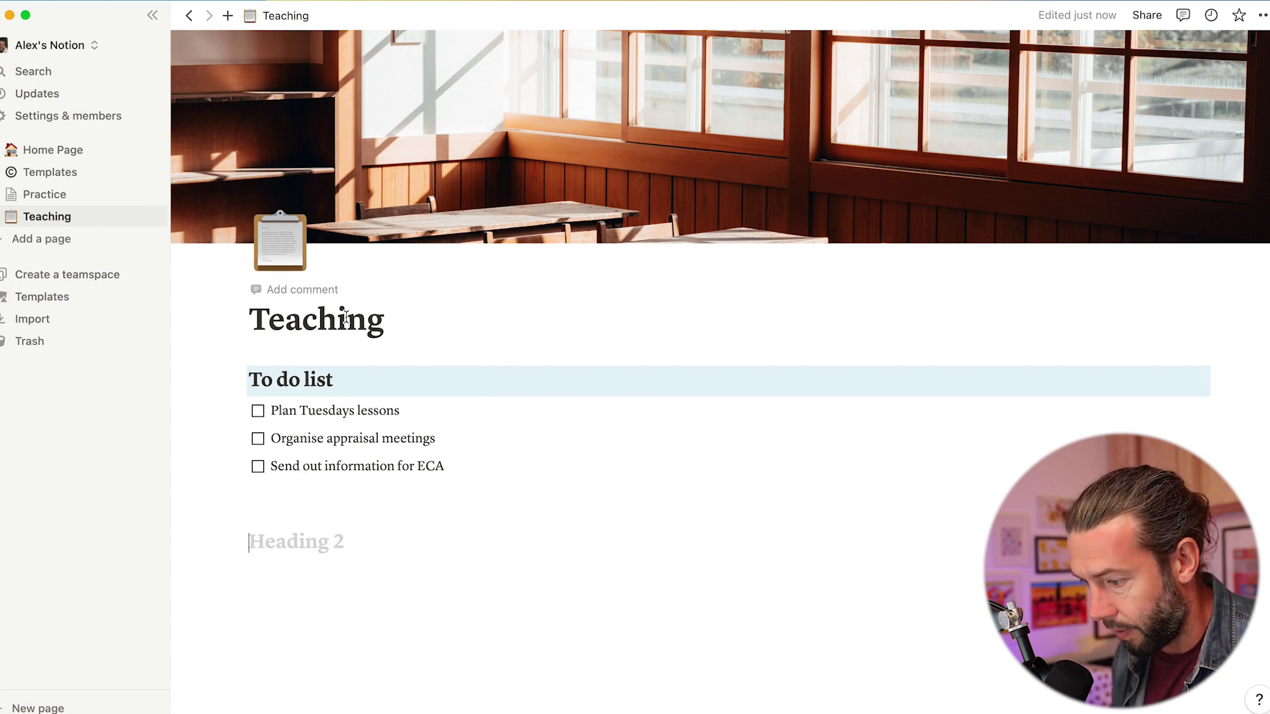
text(Planner)
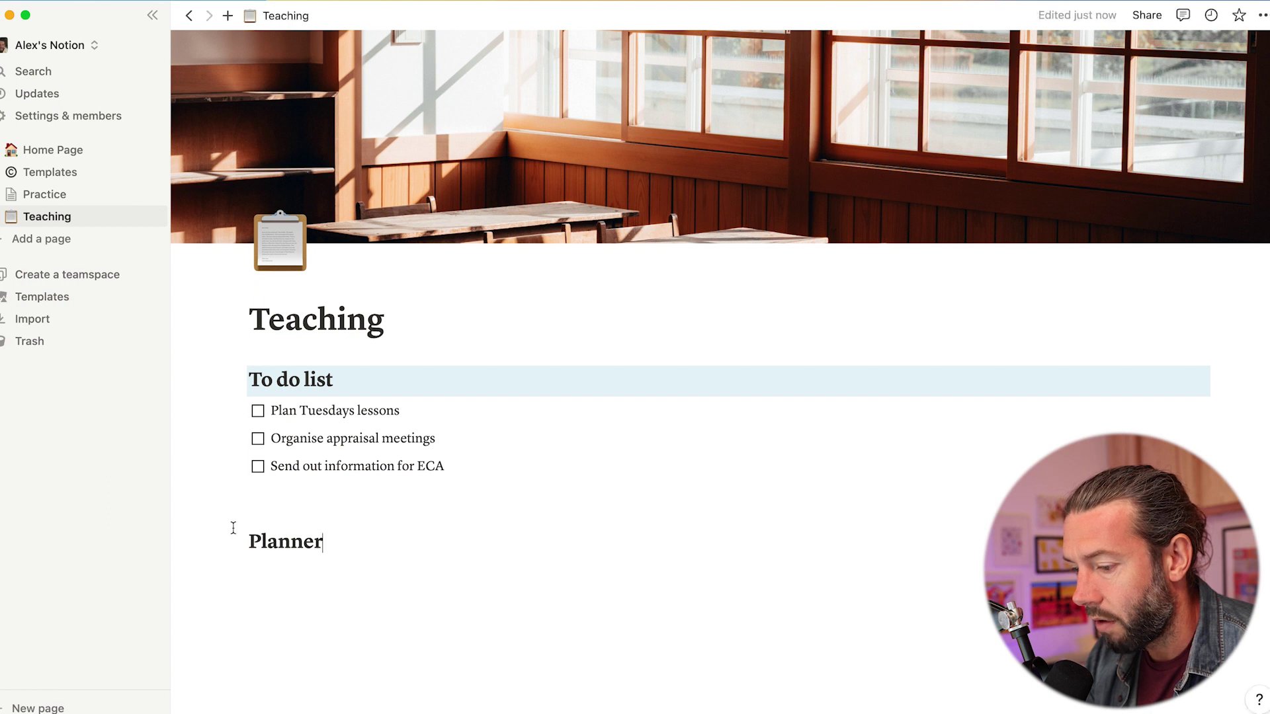
- Give the Planner heading a gray background
click(240, 541)
mouse_move(170, 635)
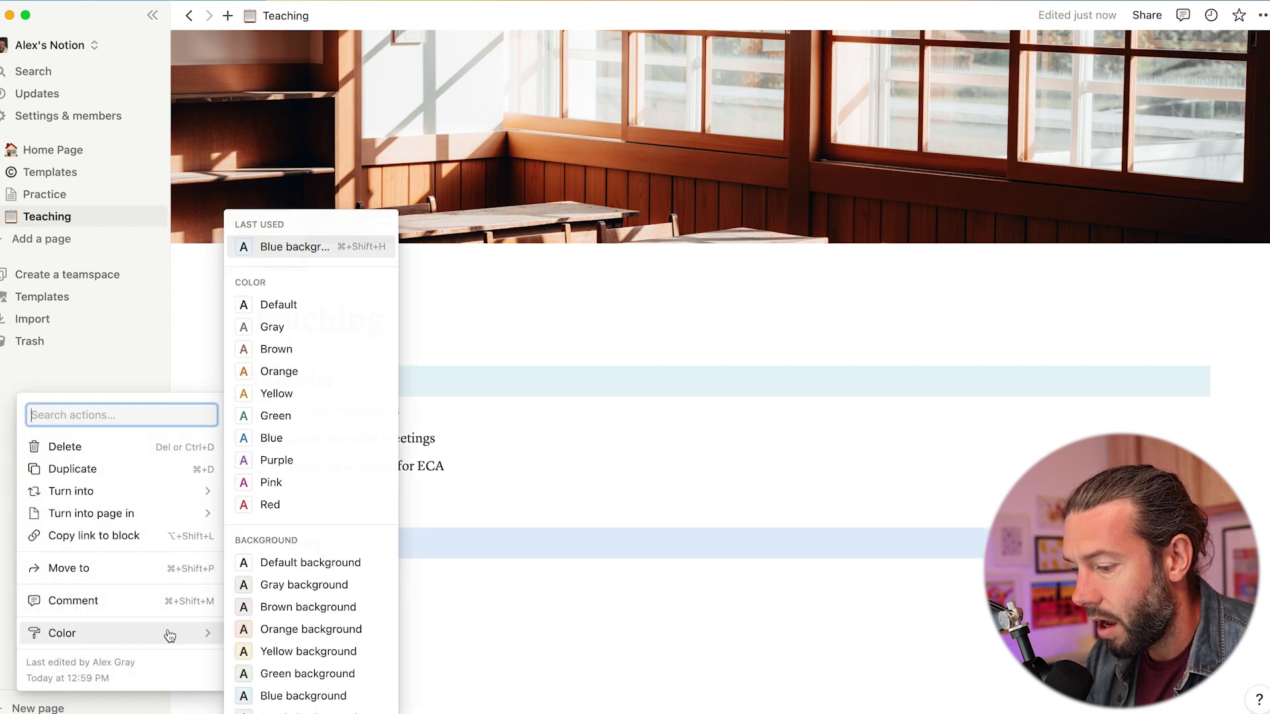
scroll(296, 664, down, 2)
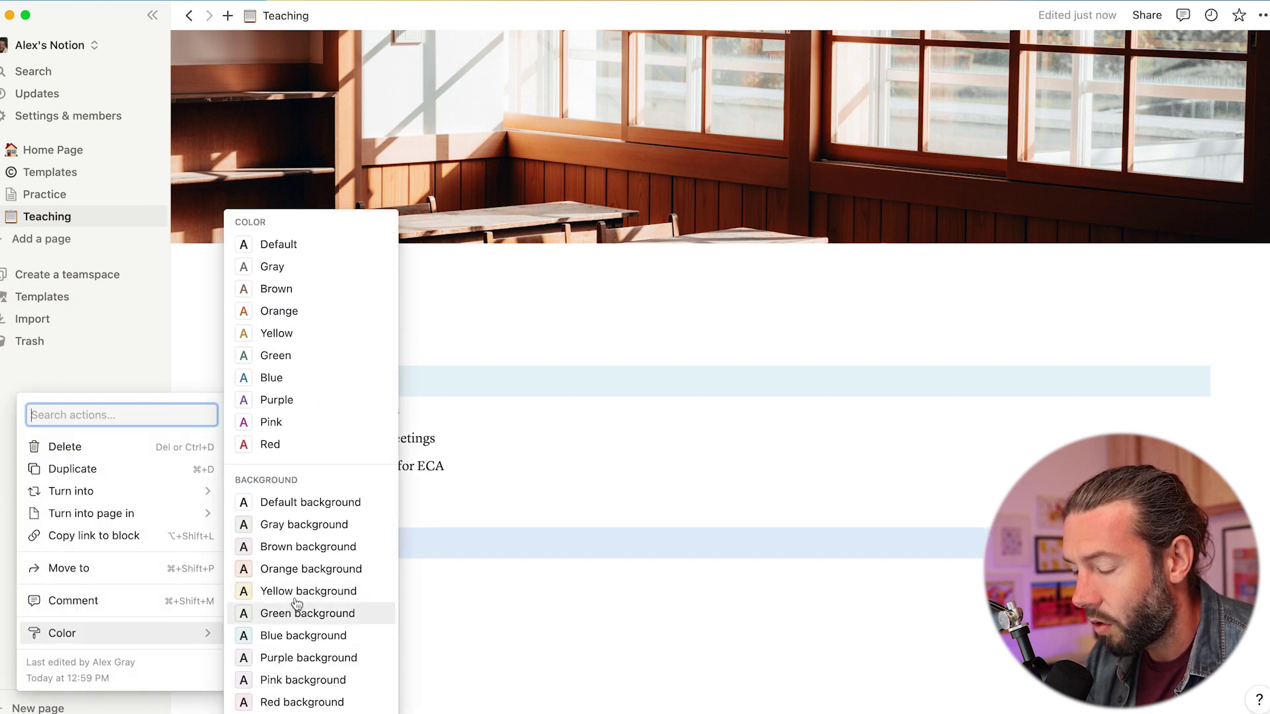
click(301, 524)
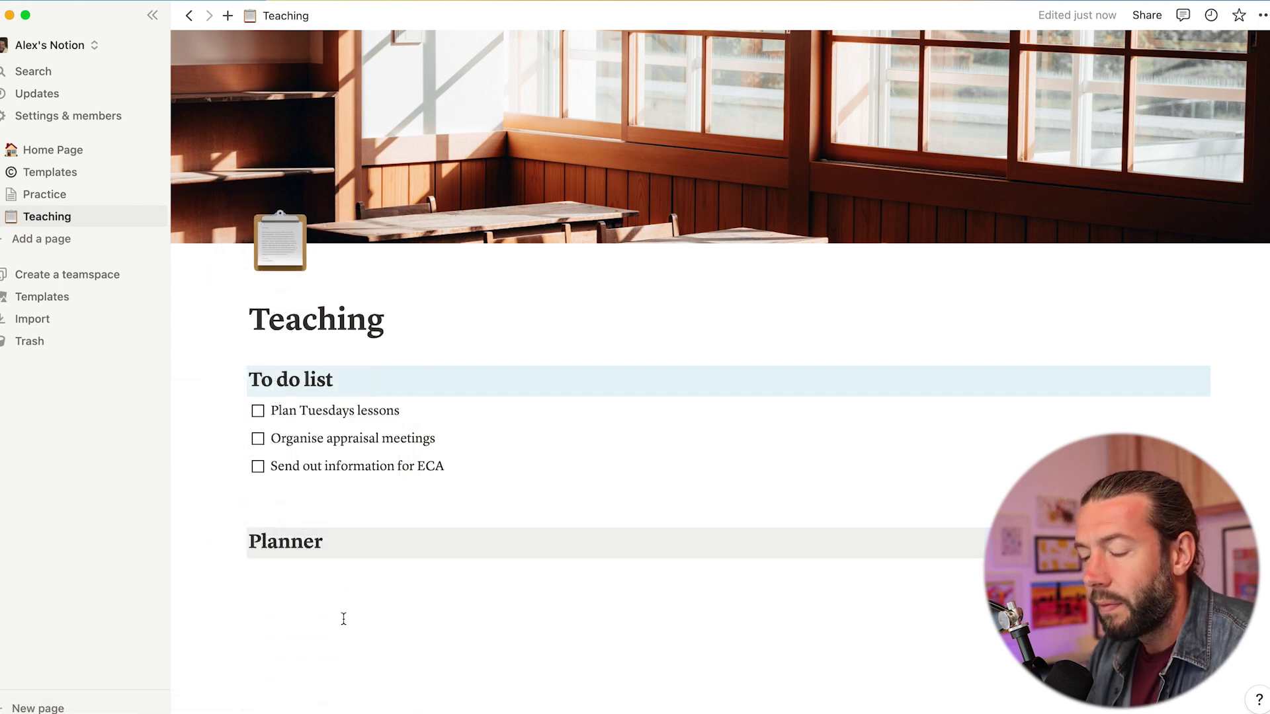
click(343, 618)
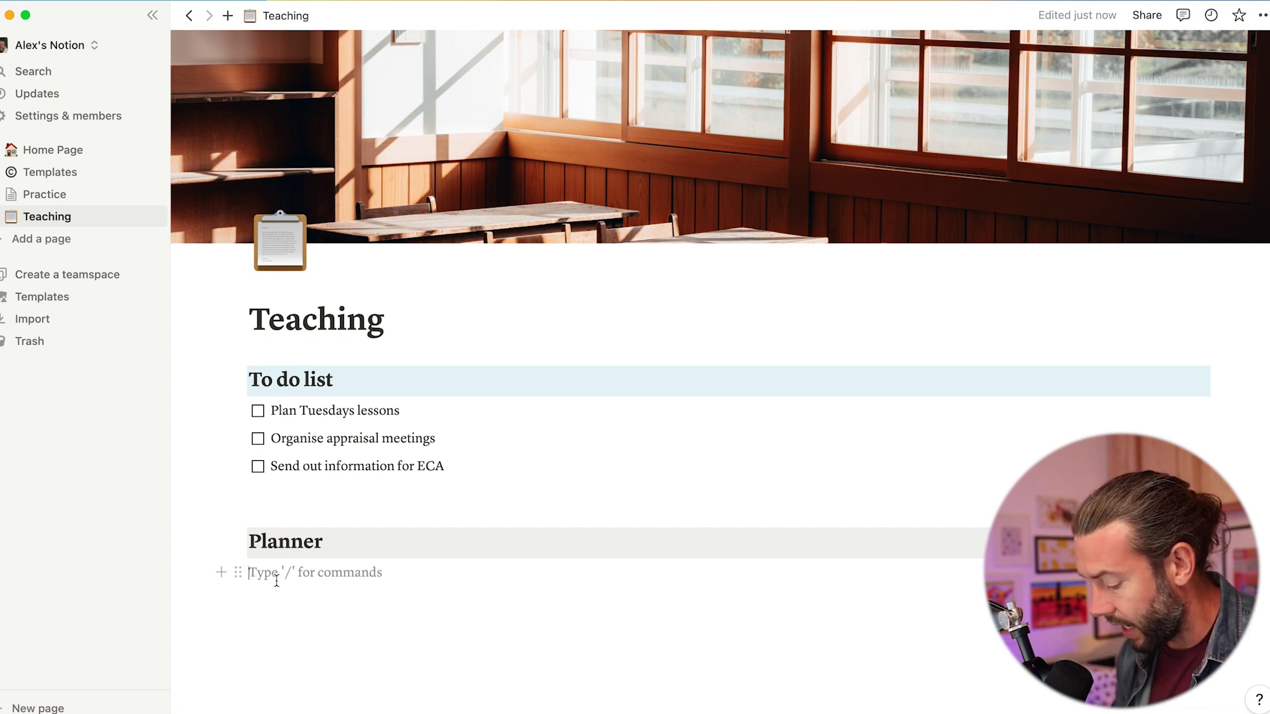
- Type Monday under the heading and turn that block into three columns
text(M)
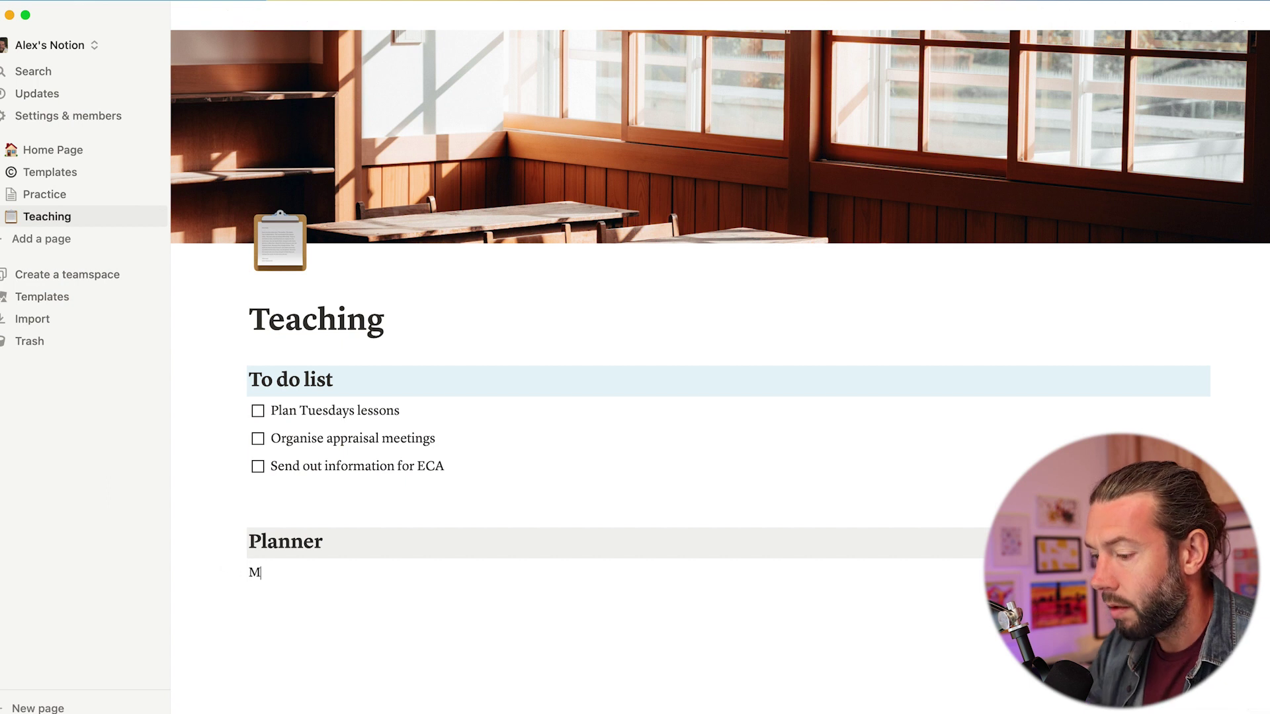
text(onday)
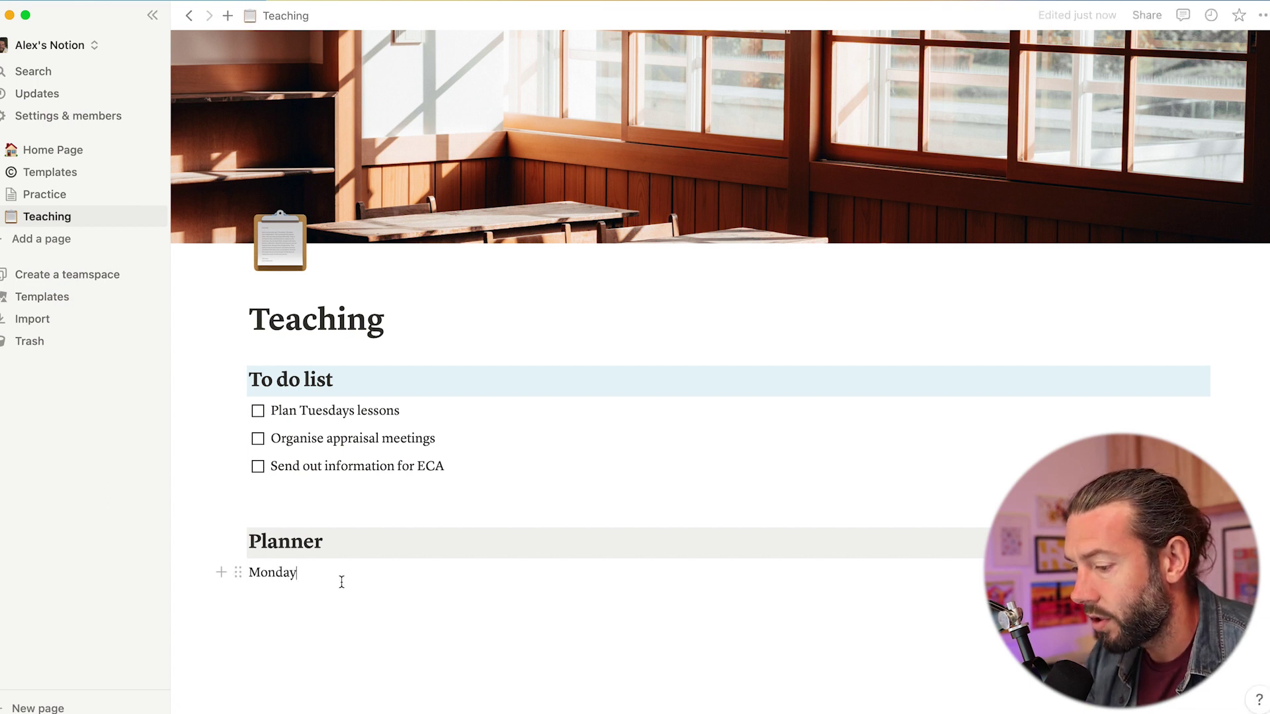
click(221, 572)
key(Escape)
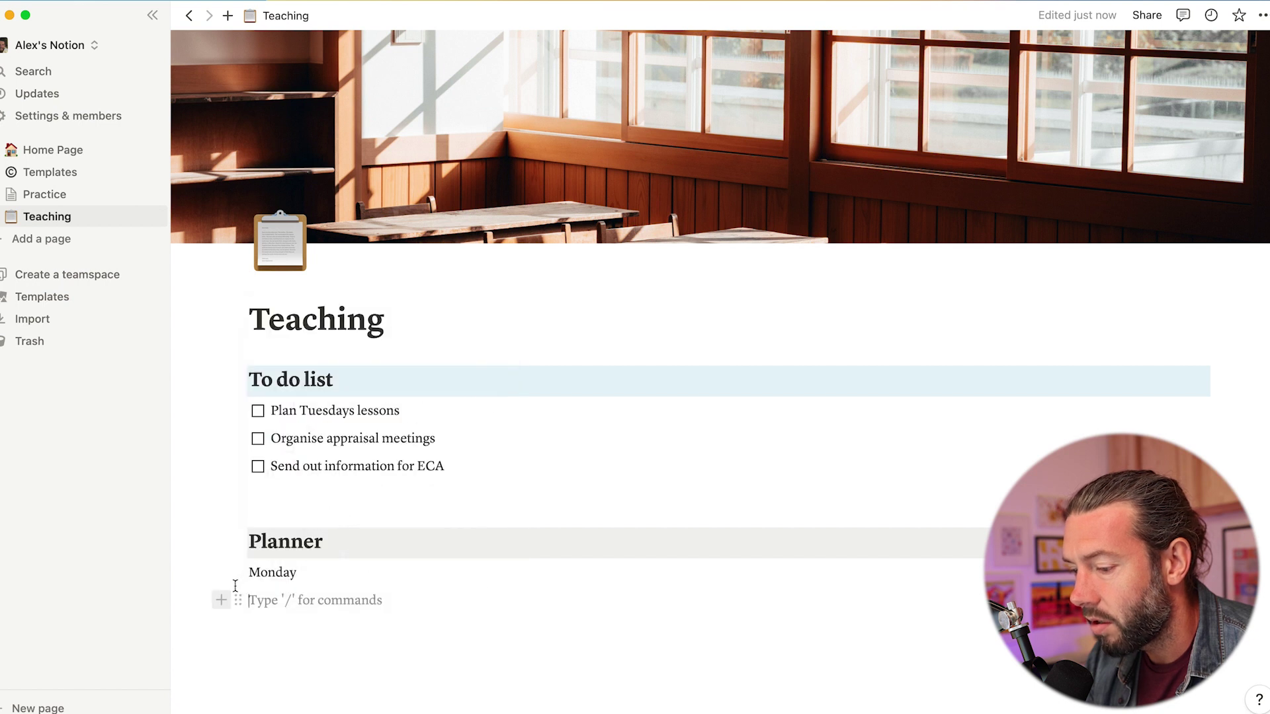
click(240, 574)
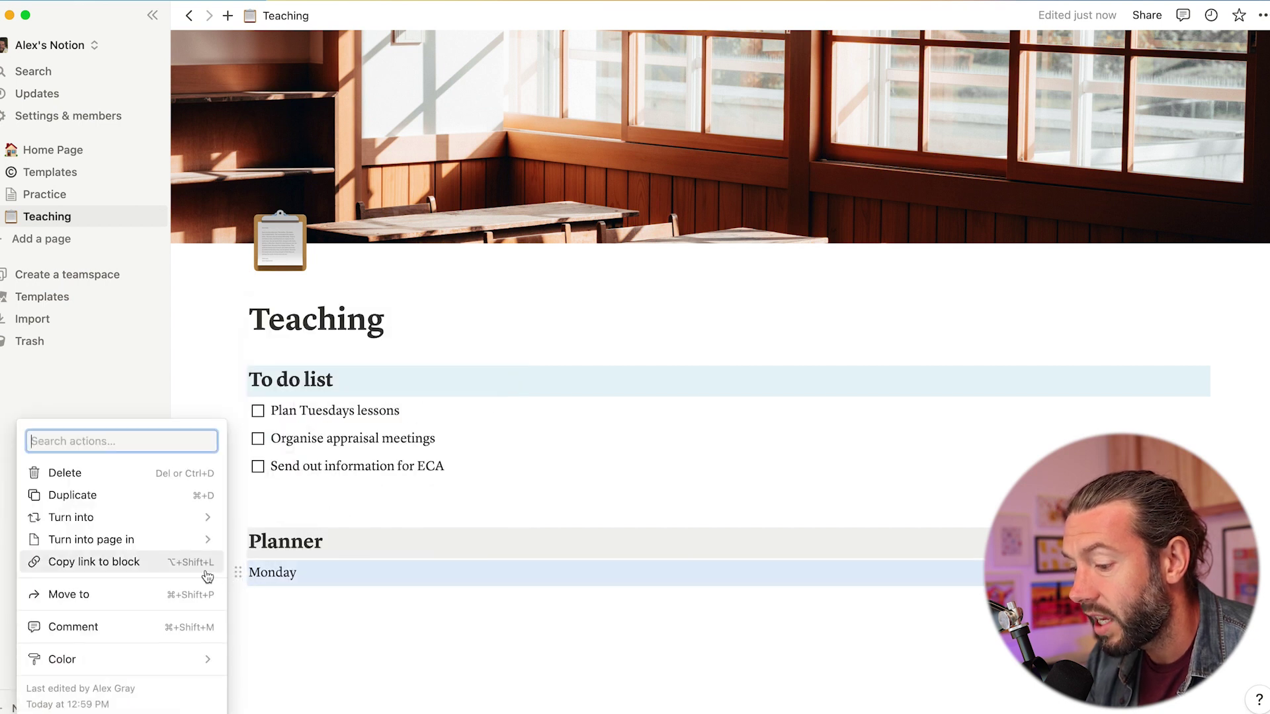
mouse_move(207, 520)
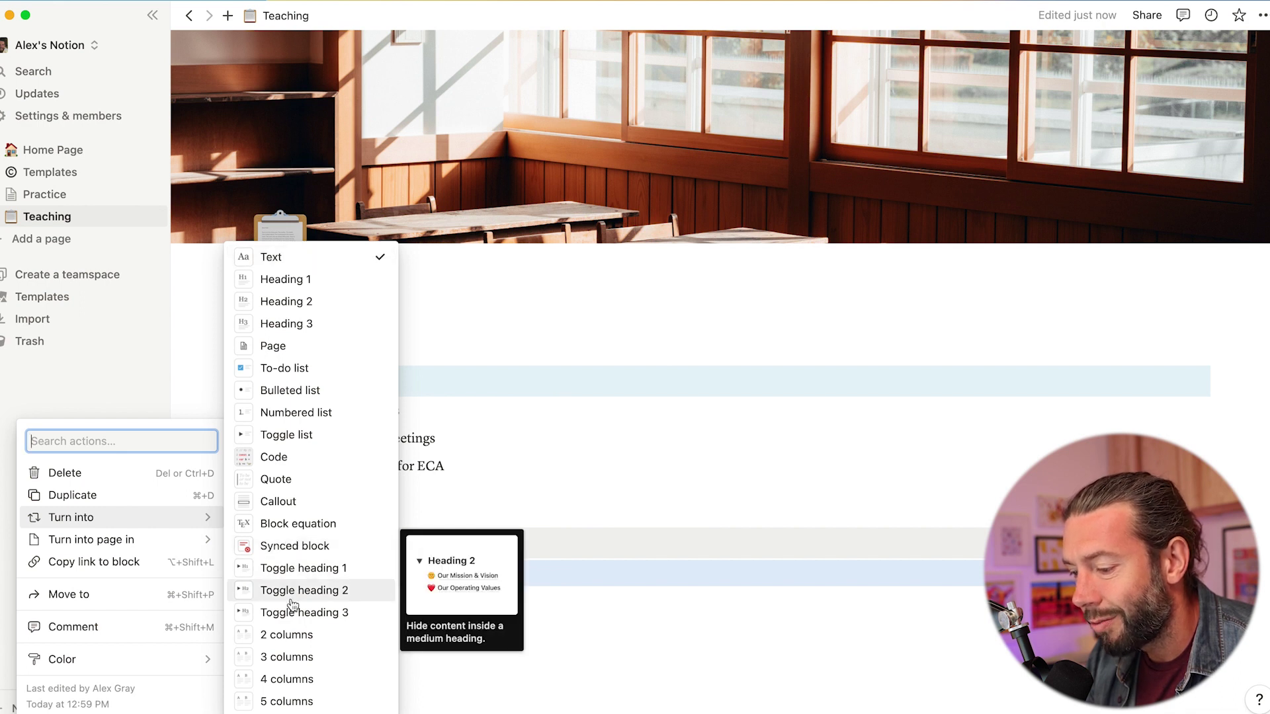
click(288, 653)
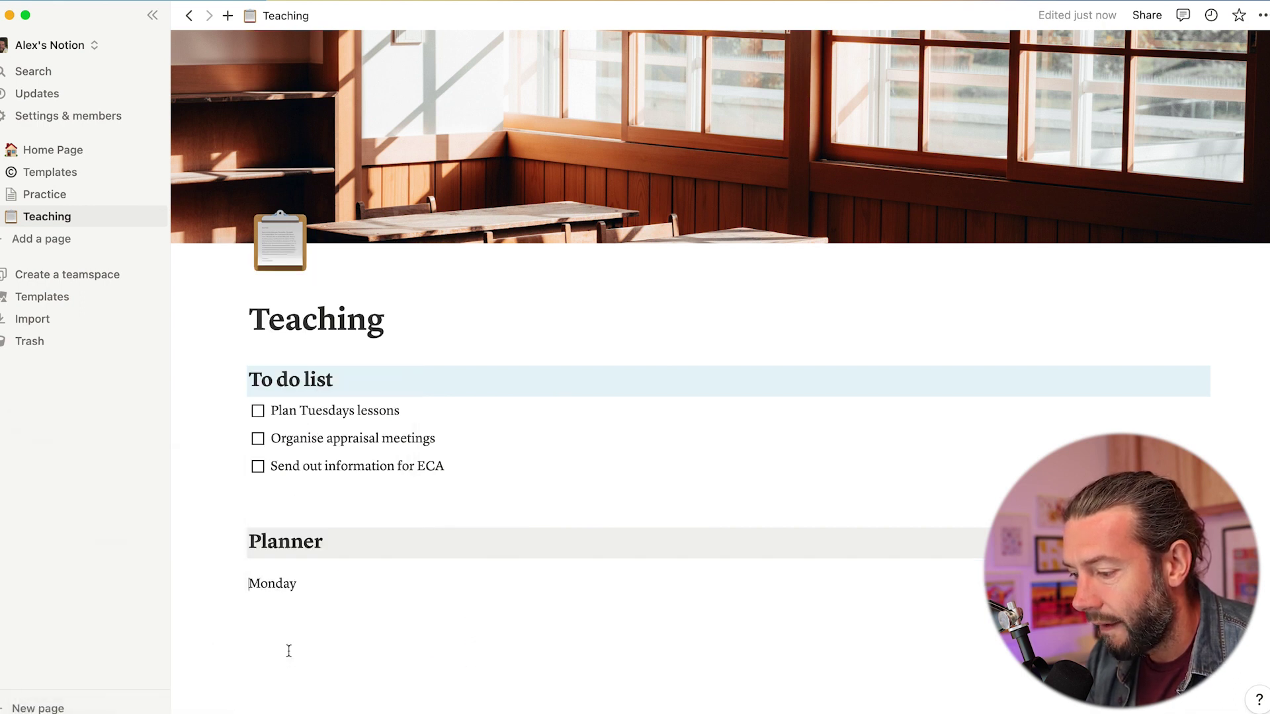
- Fill the second and third columns with Tuesday and Wednesday, leaving an empty line below
click(598, 587)
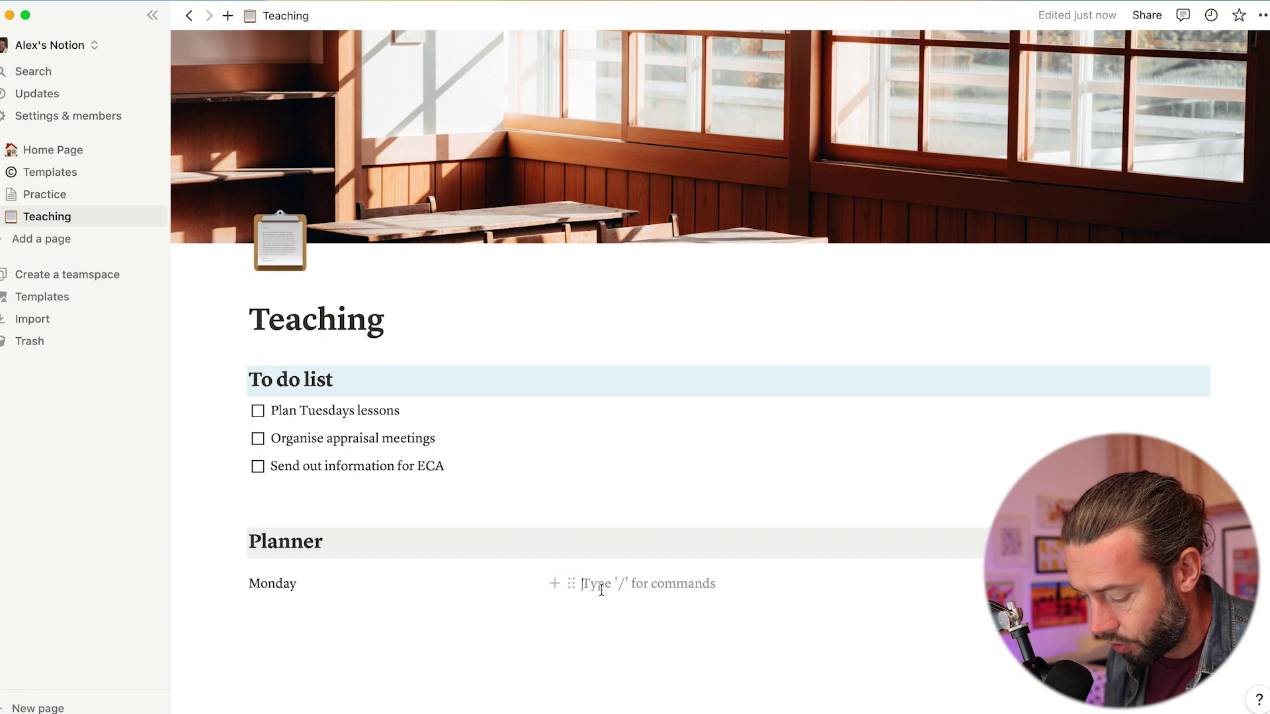
text(Tuesday)
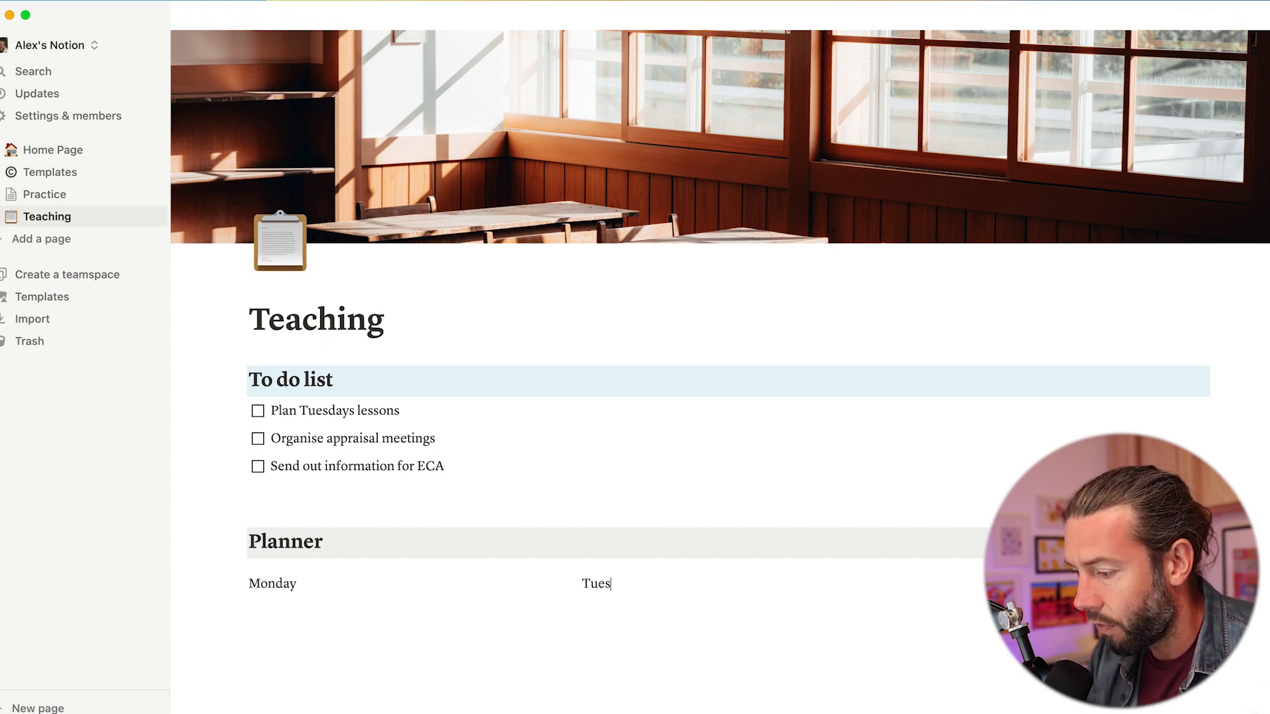
click(935, 589)
text(Wednesday)
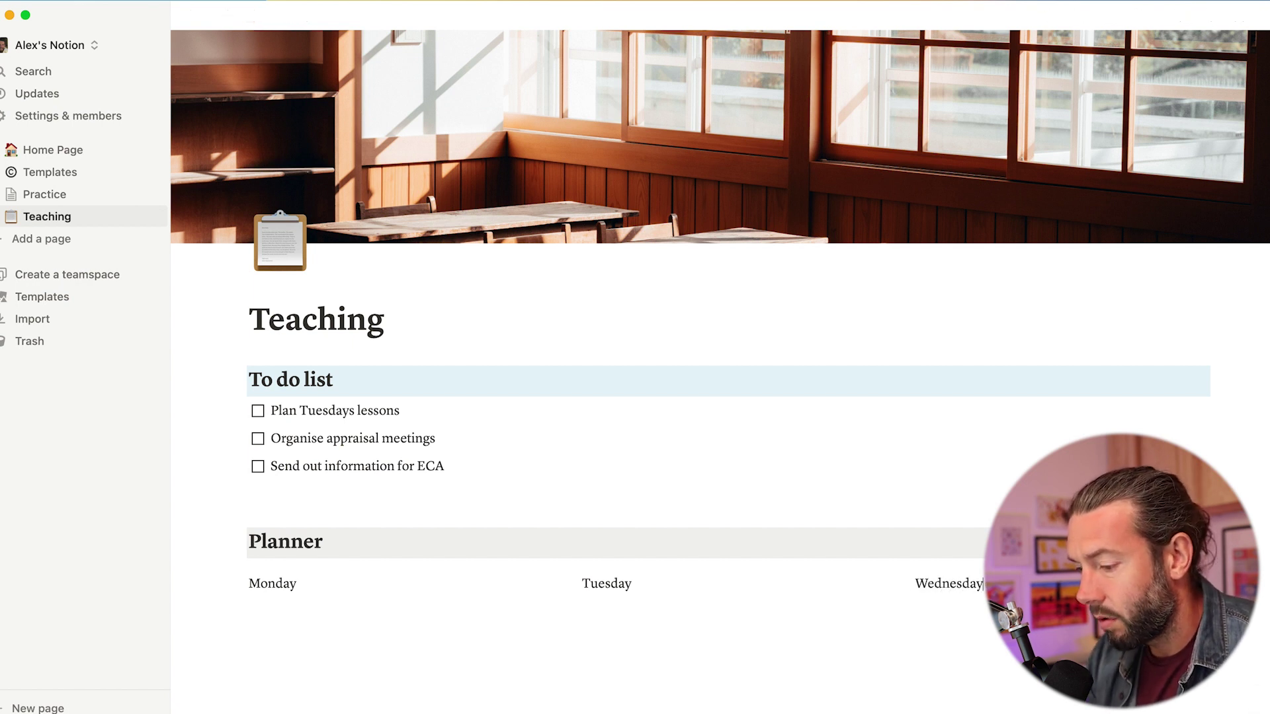
click(349, 644)
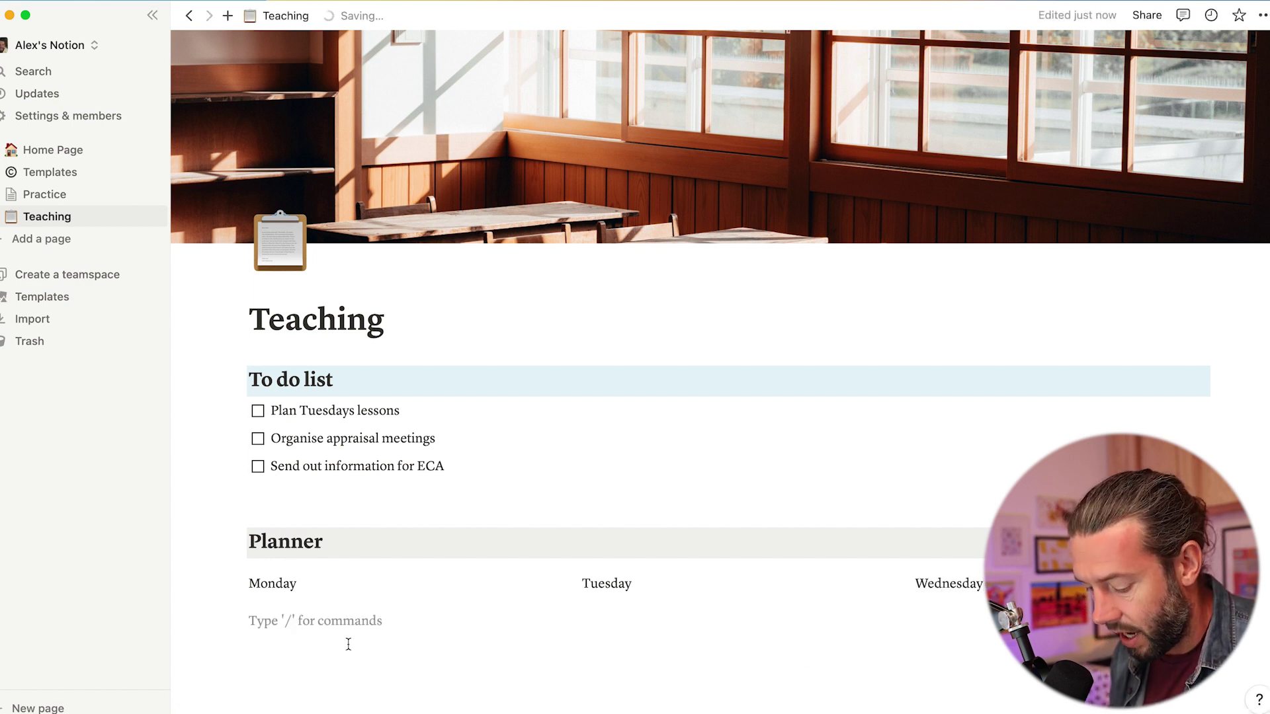
key(Return)
key(Return)
- Type Thursday, turn it into two columns and put Friday in the second column
text(Thursday)
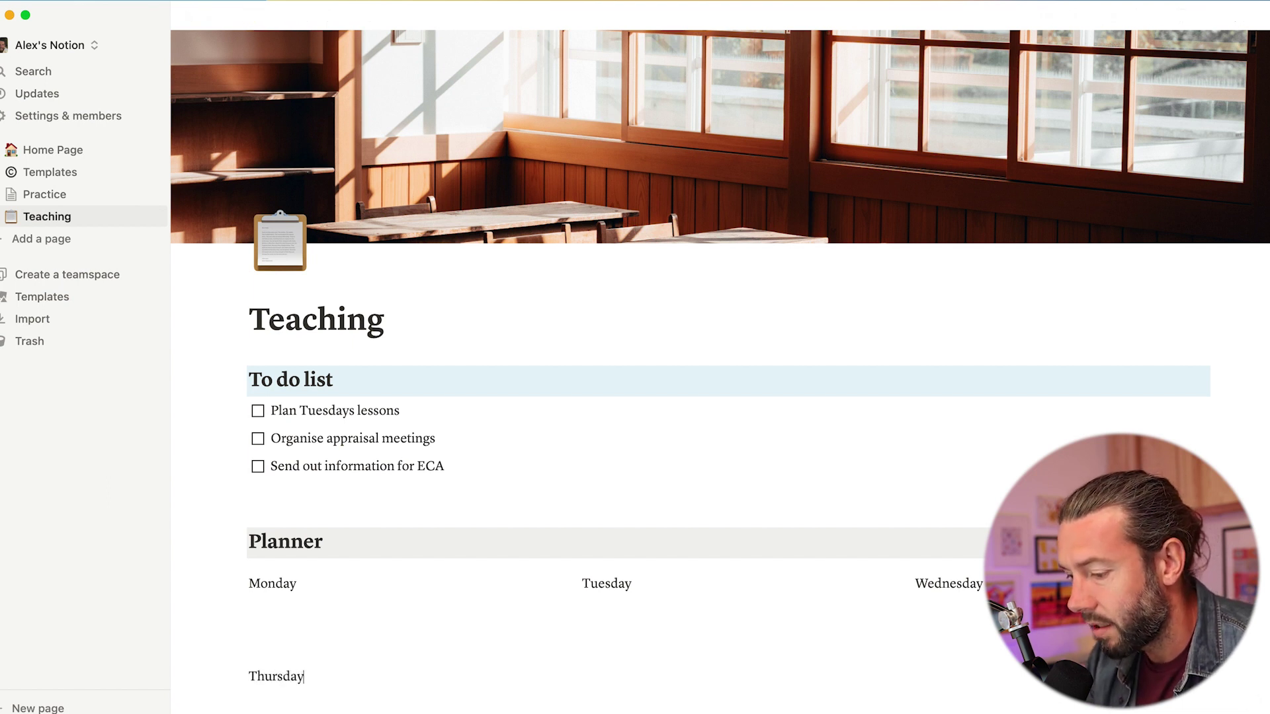
click(237, 678)
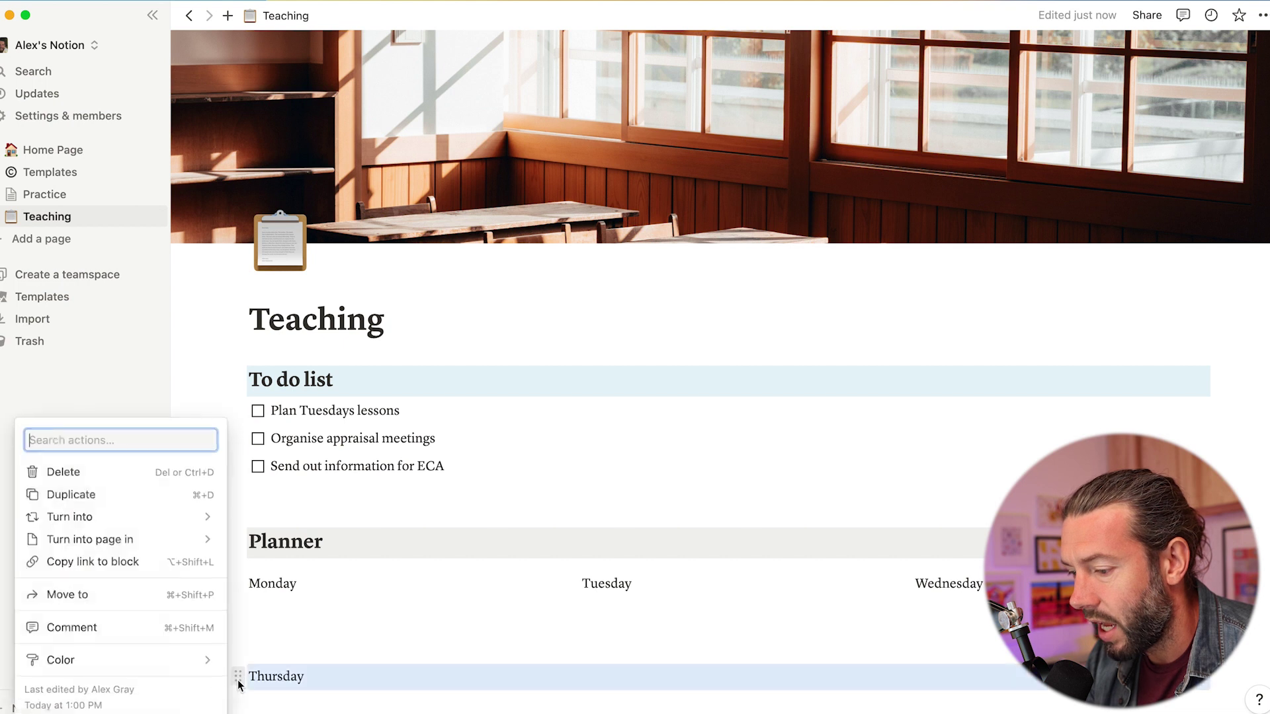
mouse_move(203, 546)
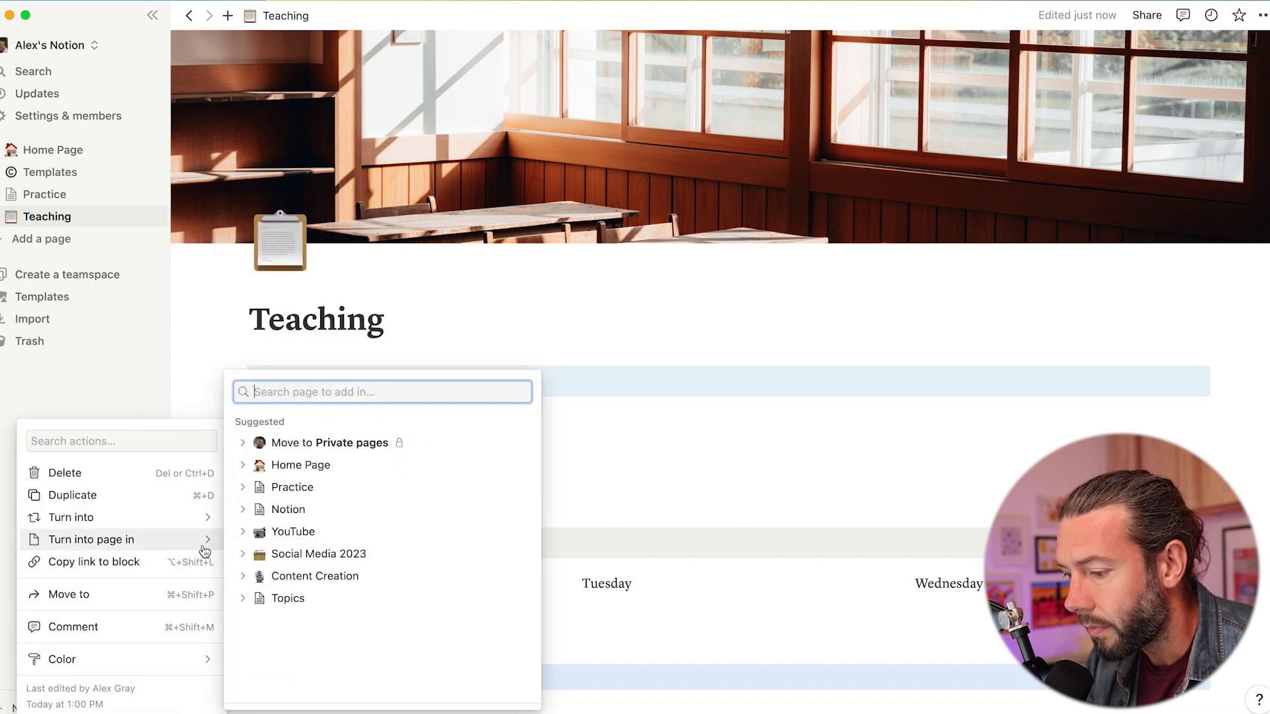
mouse_move(207, 518)
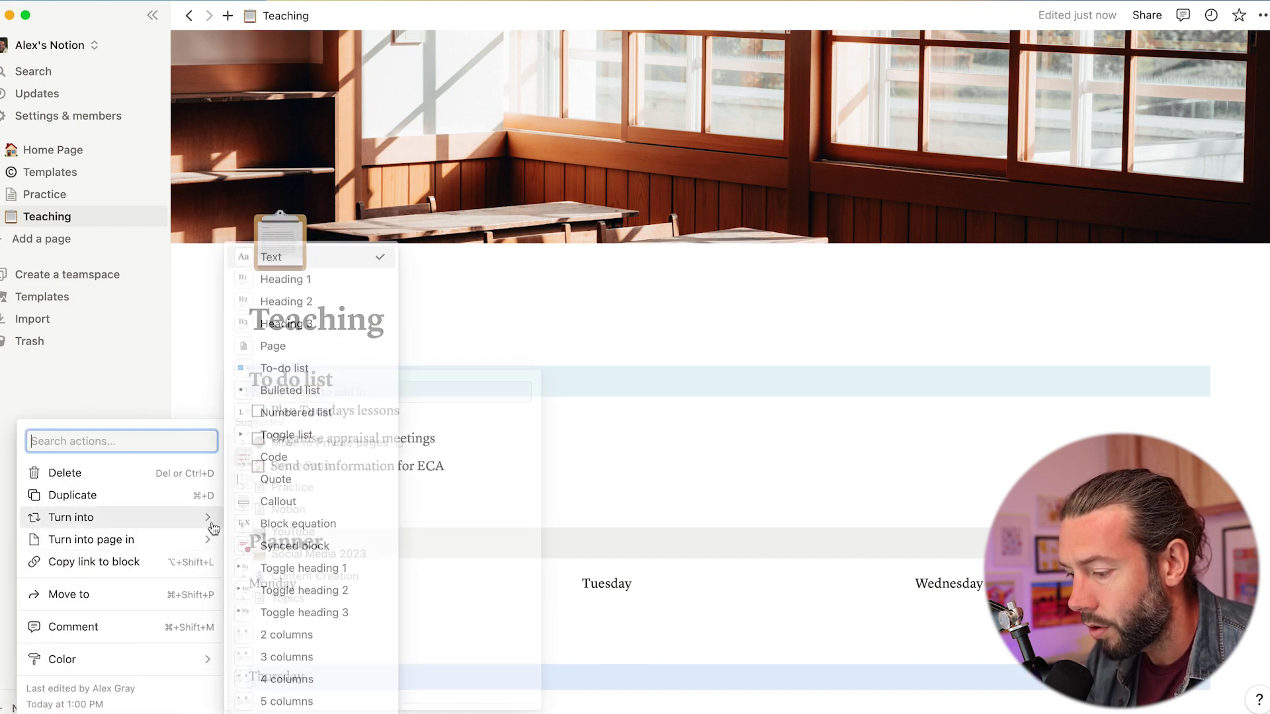
click(266, 635)
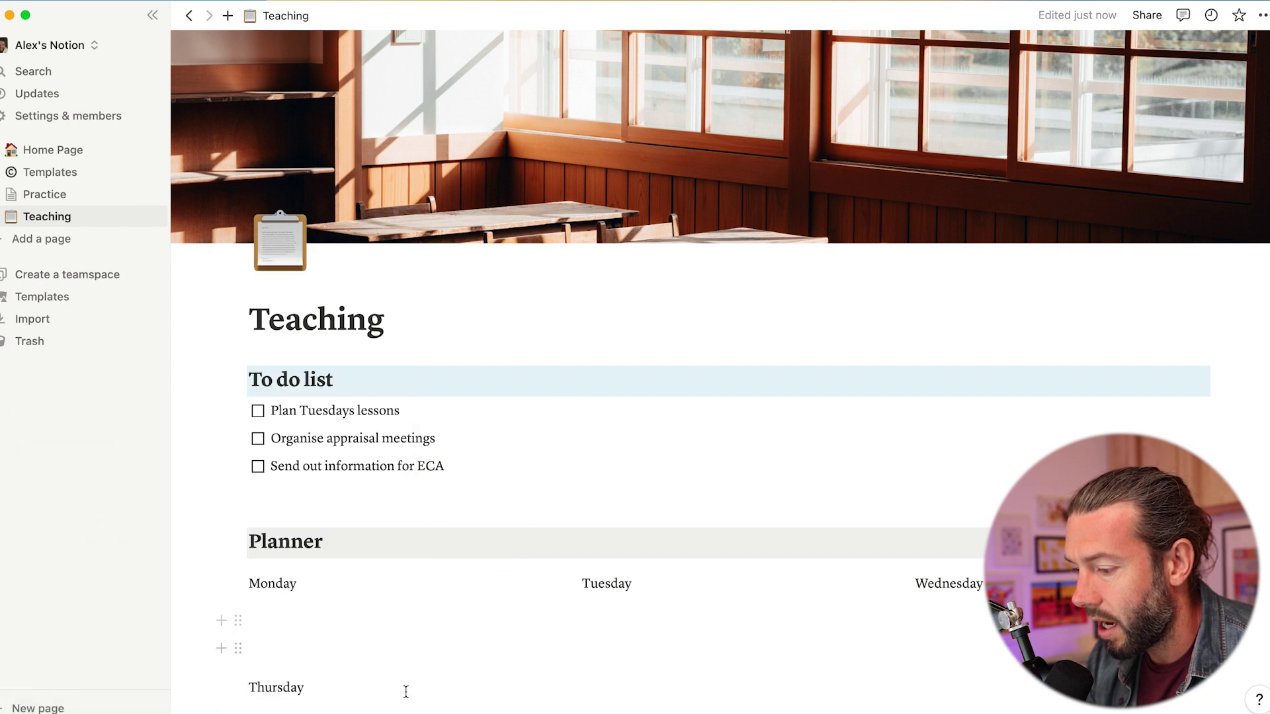
scroll(406, 692, down, 1)
scroll(407, 696, down, 1)
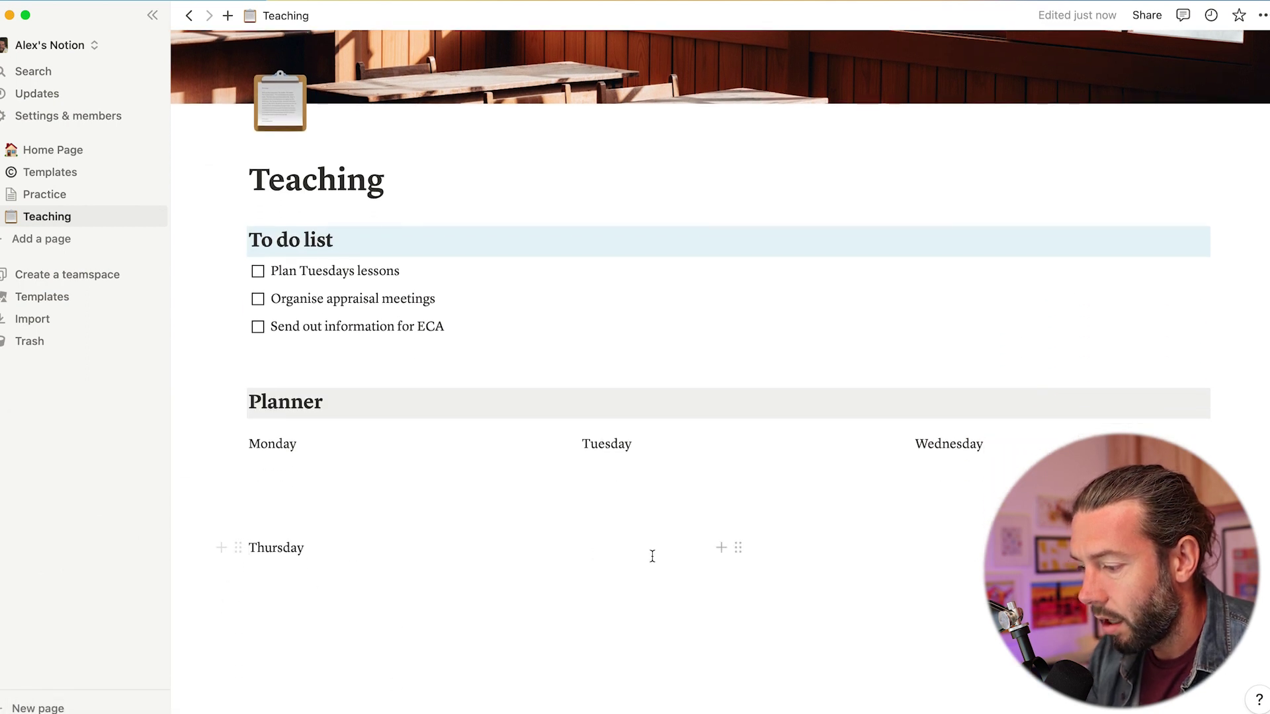
click(767, 549)
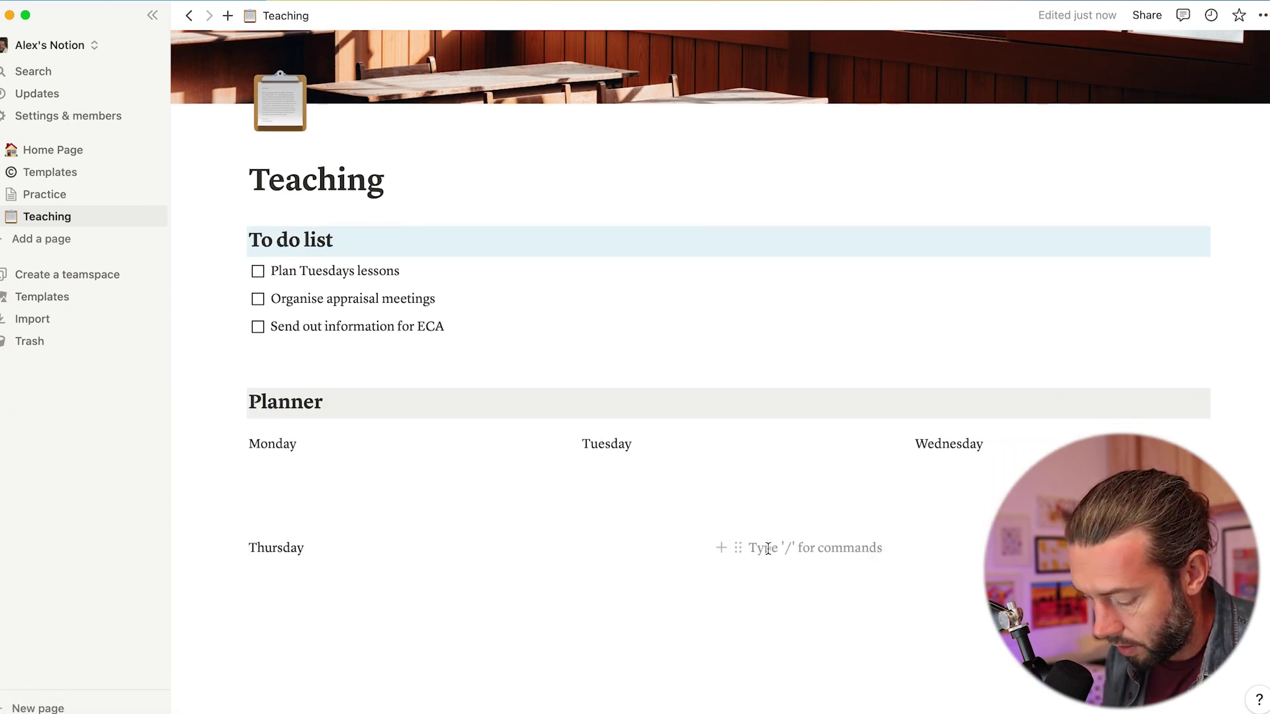
text(Friday)
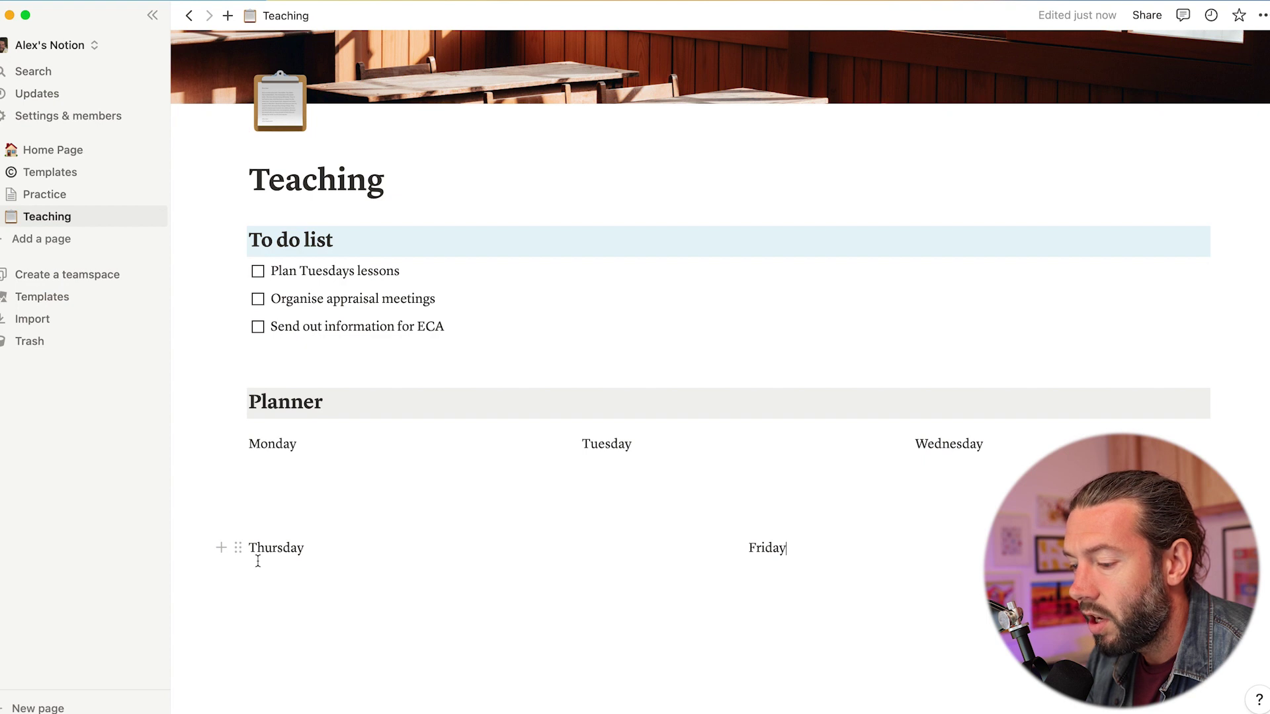
- Drag the Thursday–Friday row up closer to the Monday row
drag(240, 550, 246, 506)
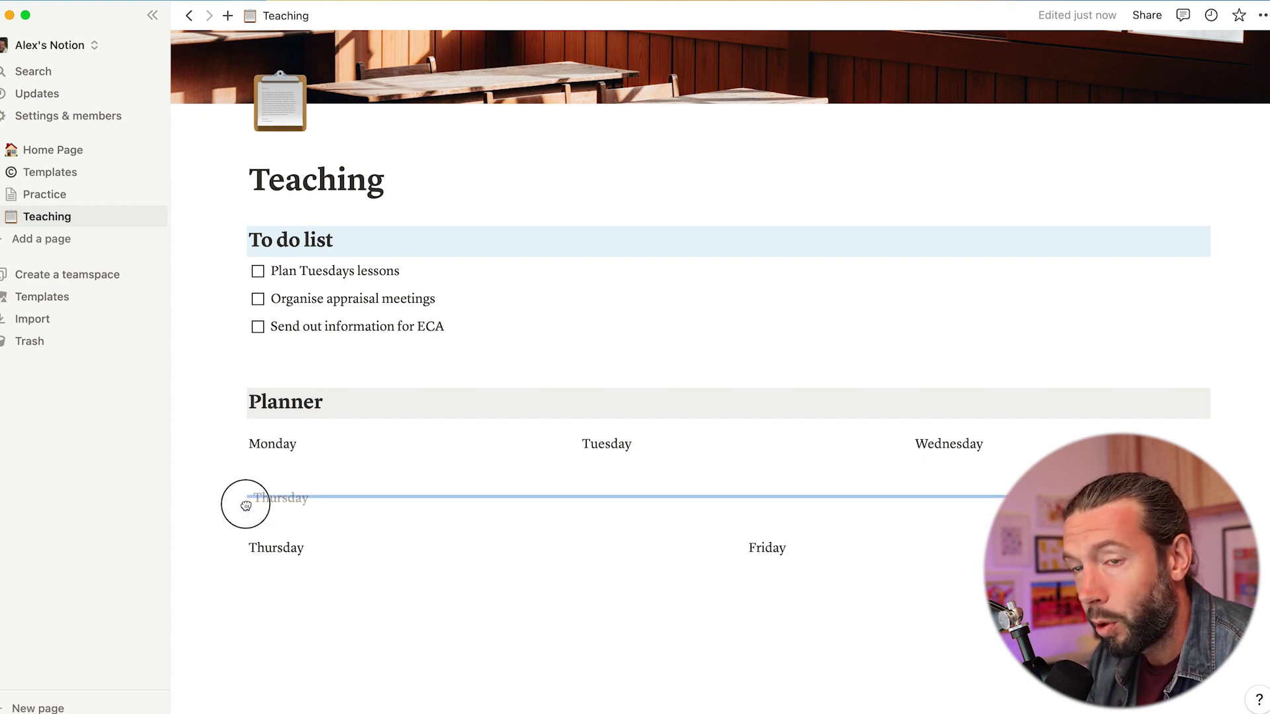
drag(245, 506, 246, 506)
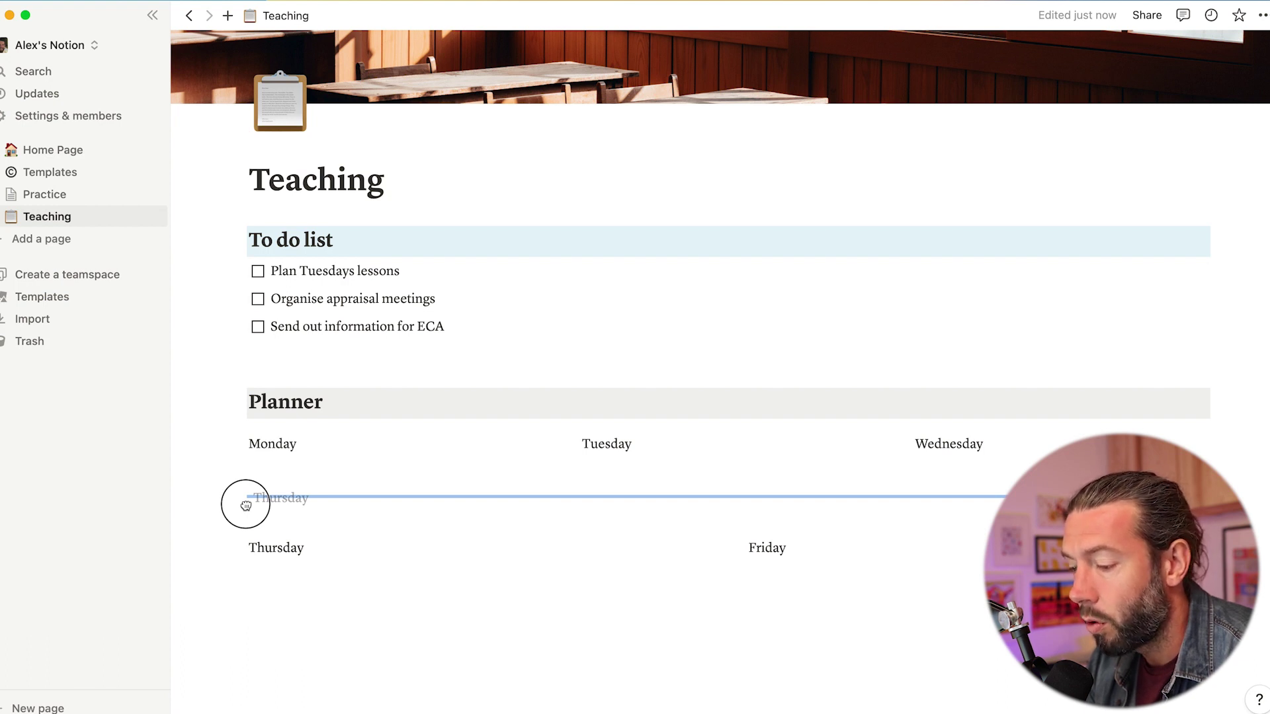
drag(245, 506, 1228, 449)
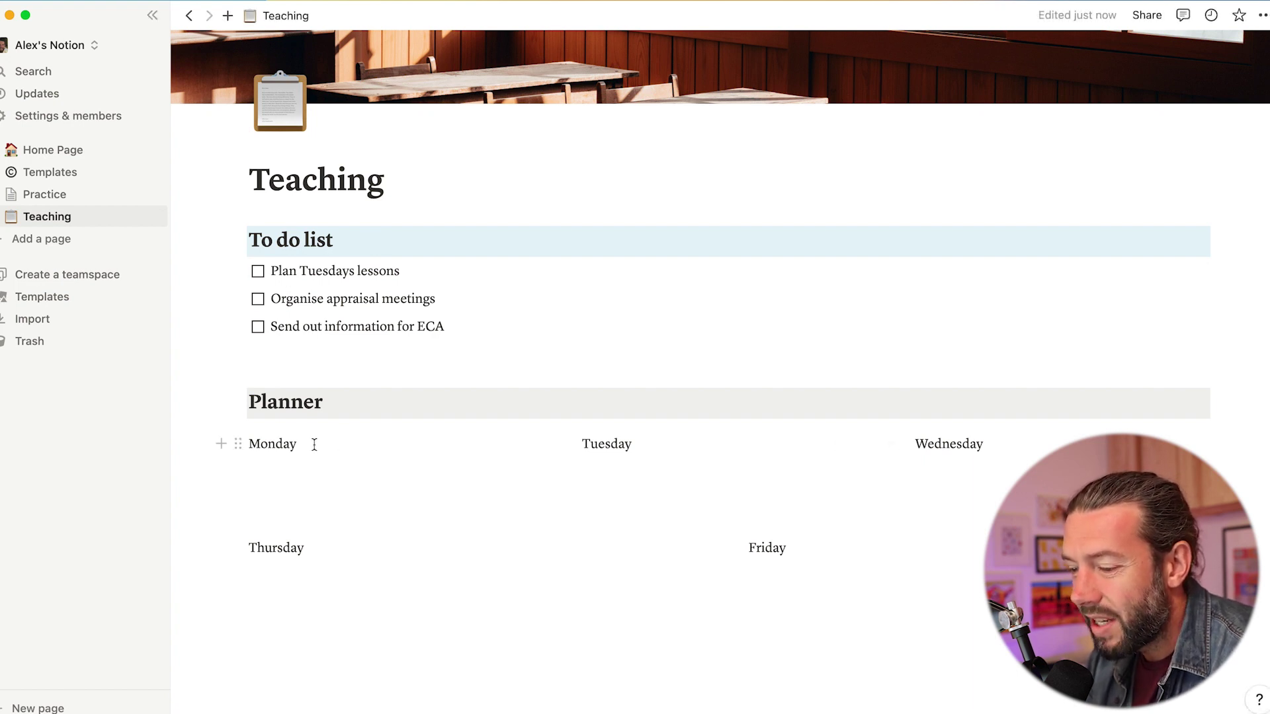
- Apply a brown background to Monday, then to the Tuesday through Friday labels
click(242, 443)
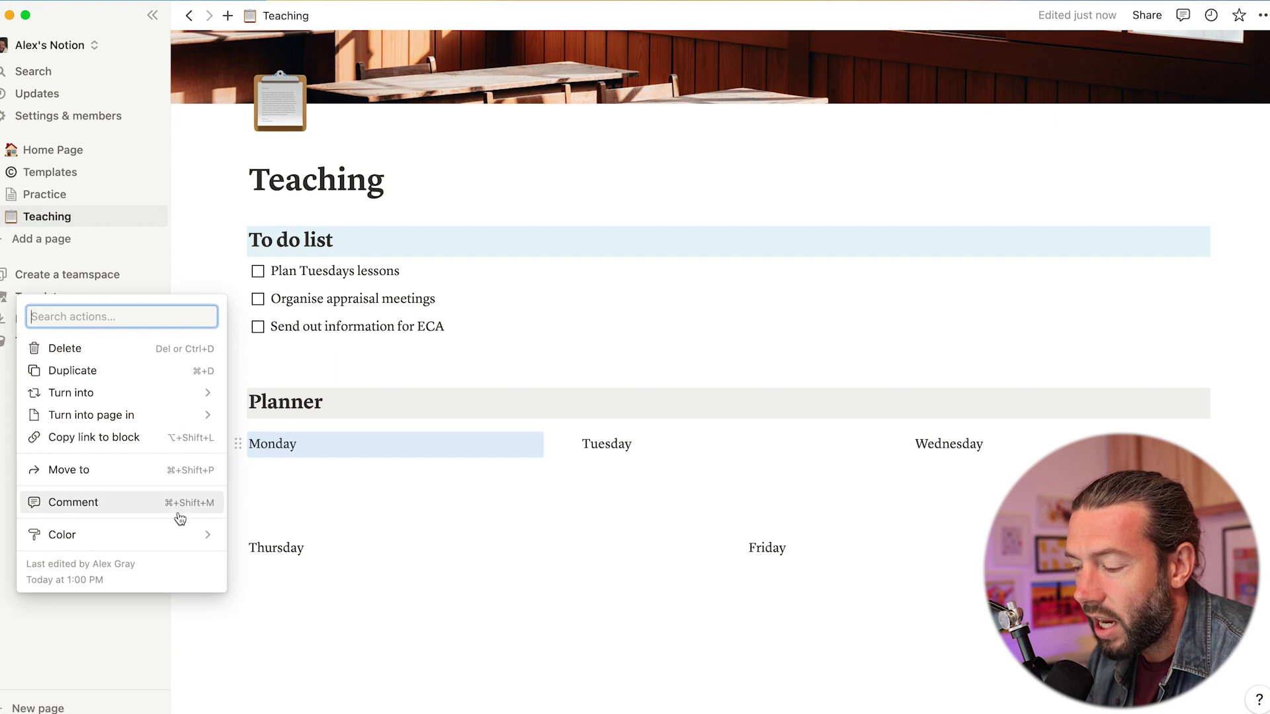
mouse_move(198, 537)
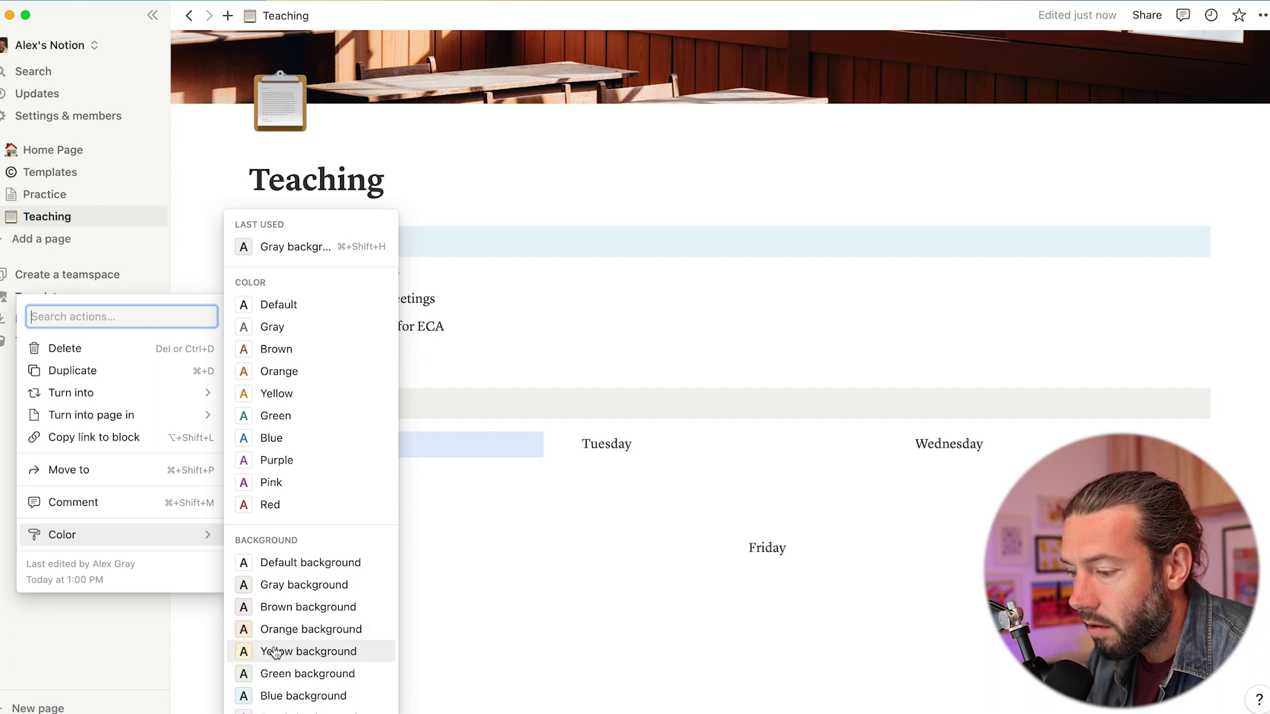
click(275, 607)
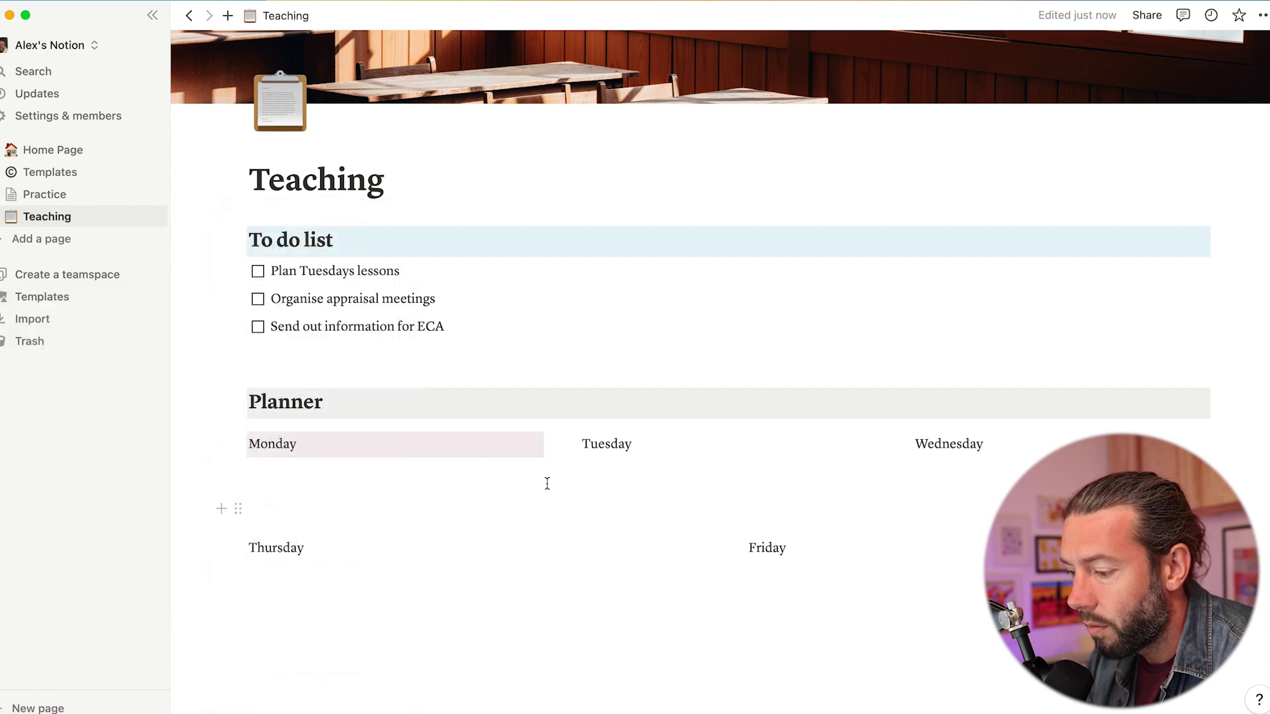
click(566, 449)
mouse_move(537, 637)
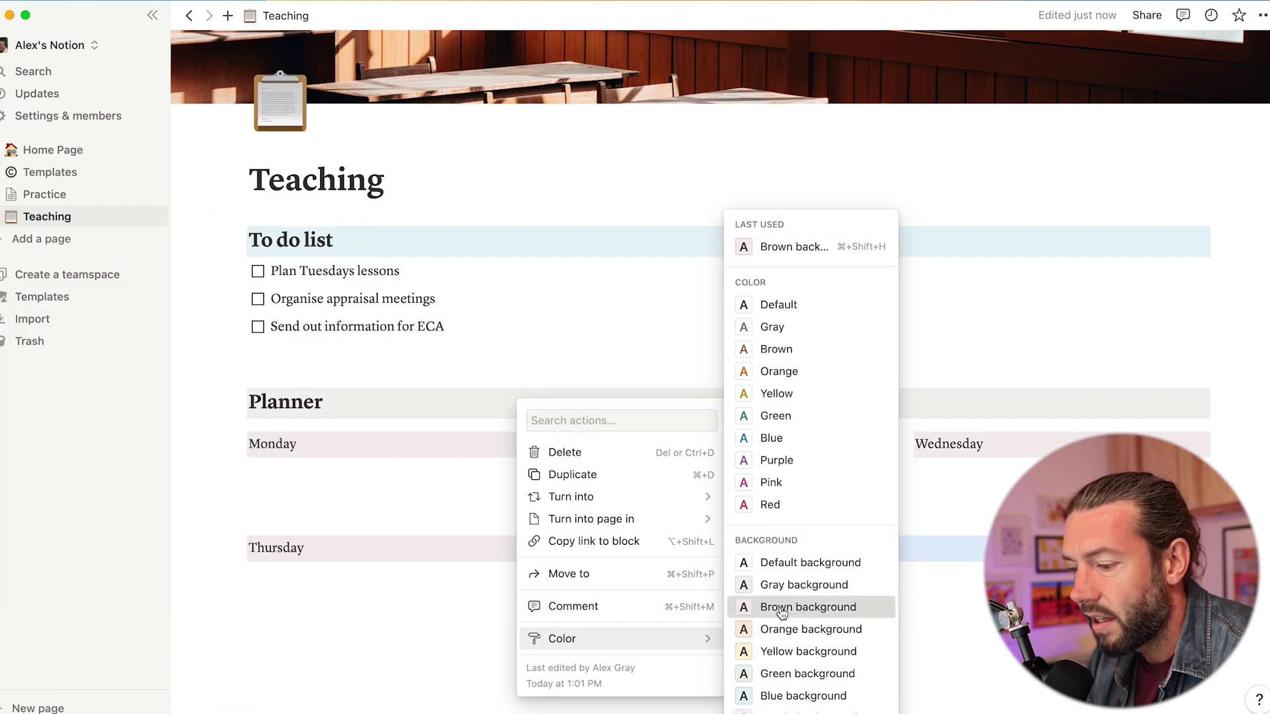
click(784, 605)
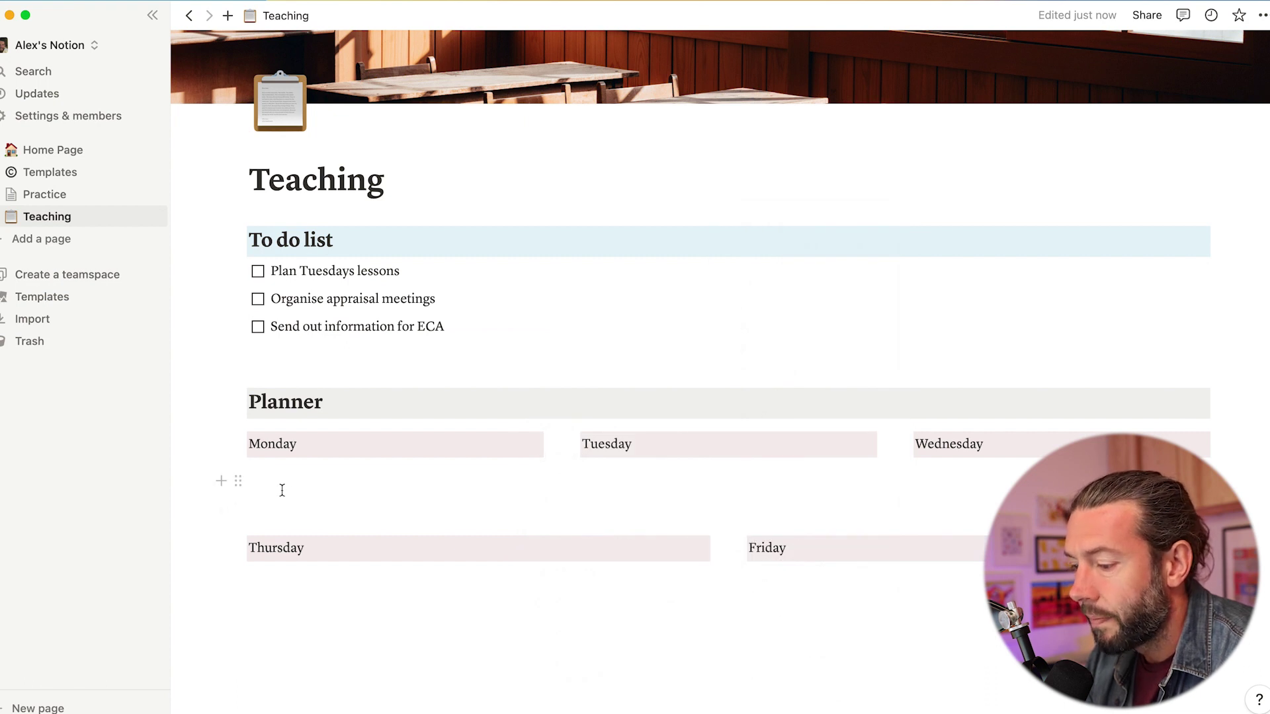
click(276, 470)
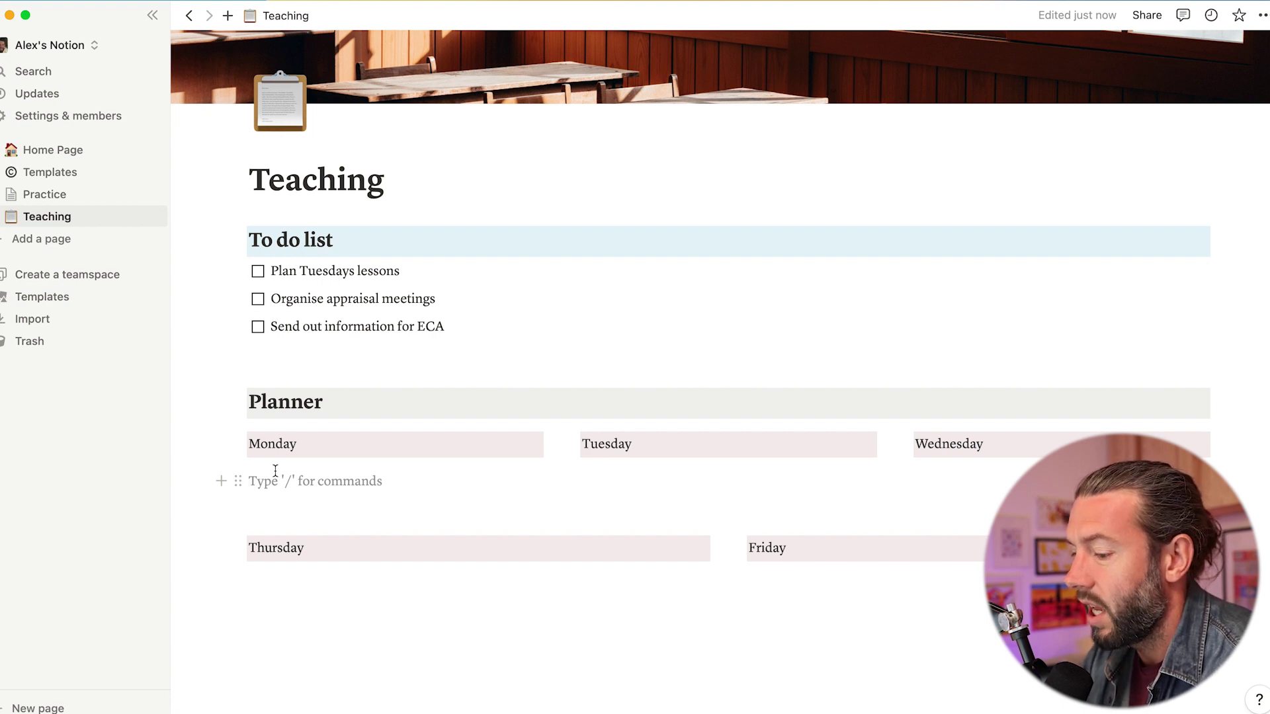
- Turn the line under Monday into an empty to-do checkbox using /to
text(/to)
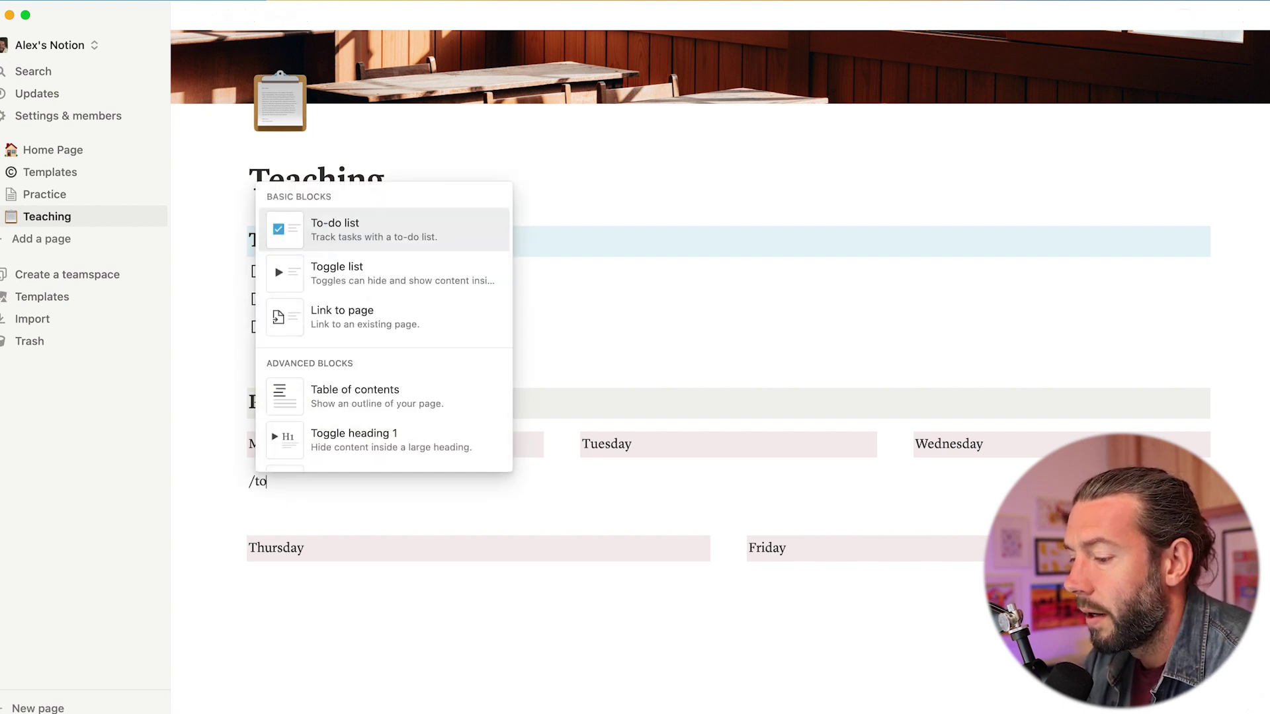
click(331, 225)
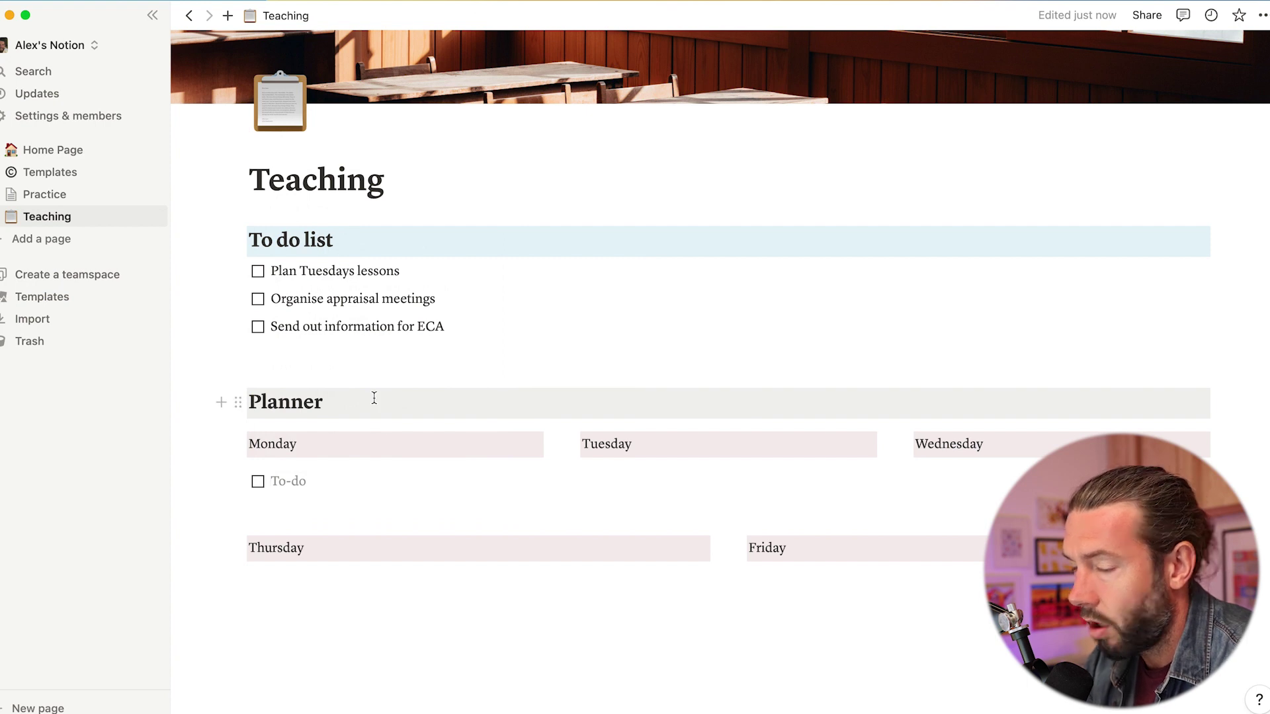
key(BackSpace)
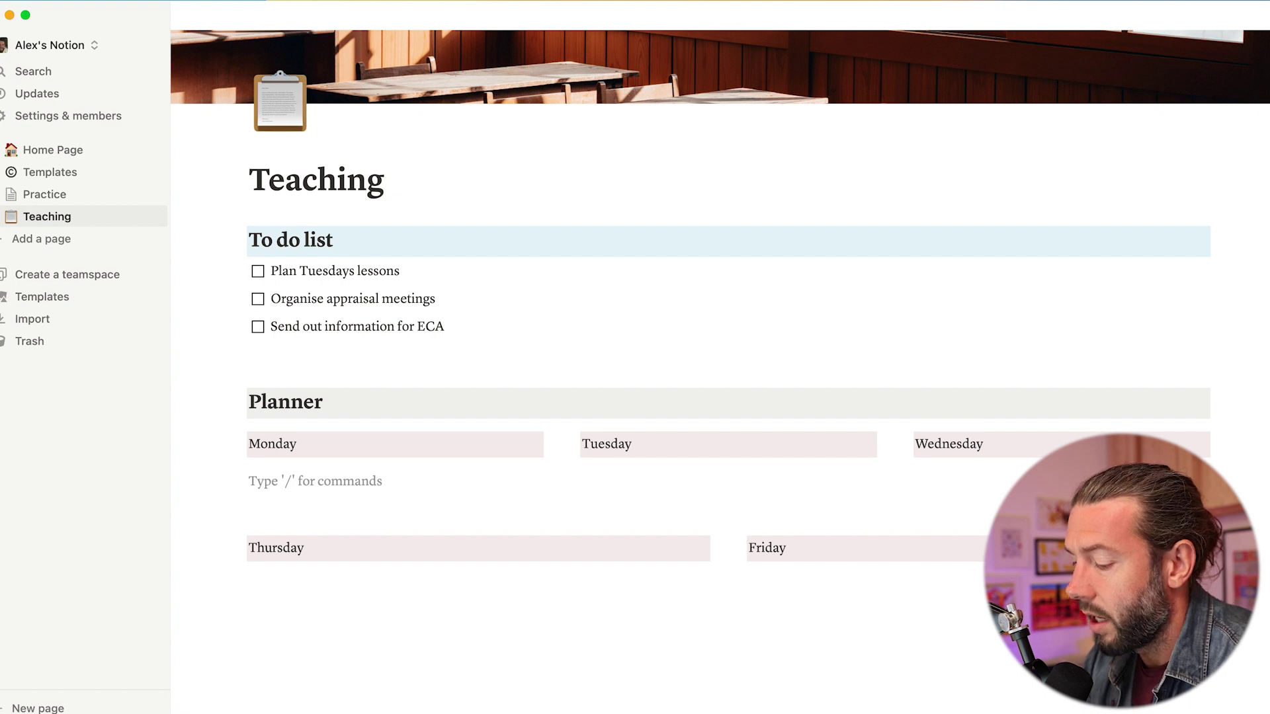
text(/to)
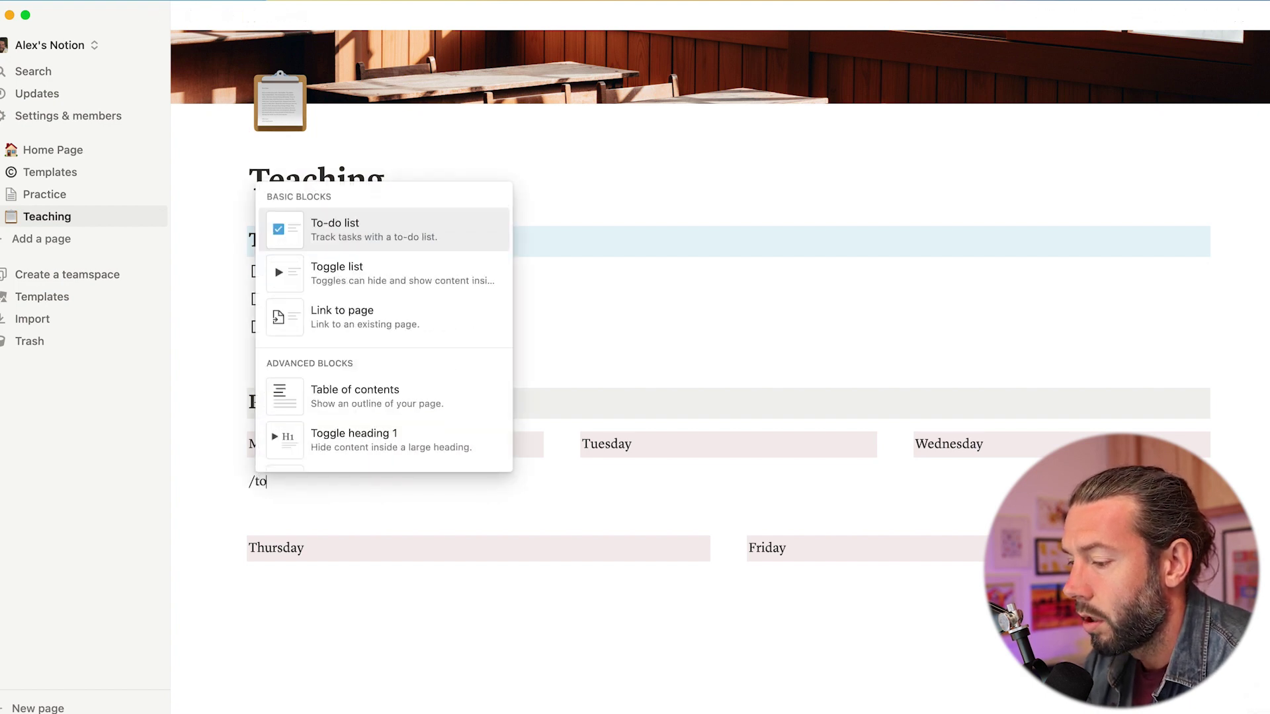
click(399, 235)
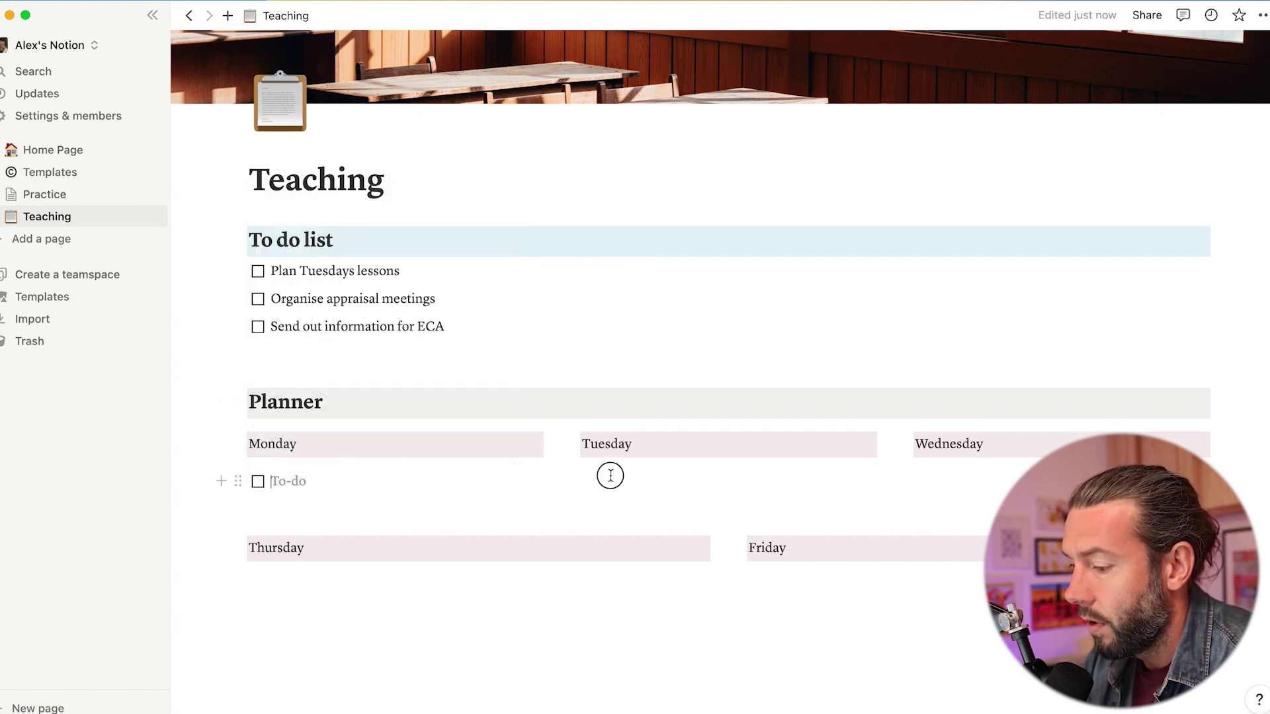
text(/)
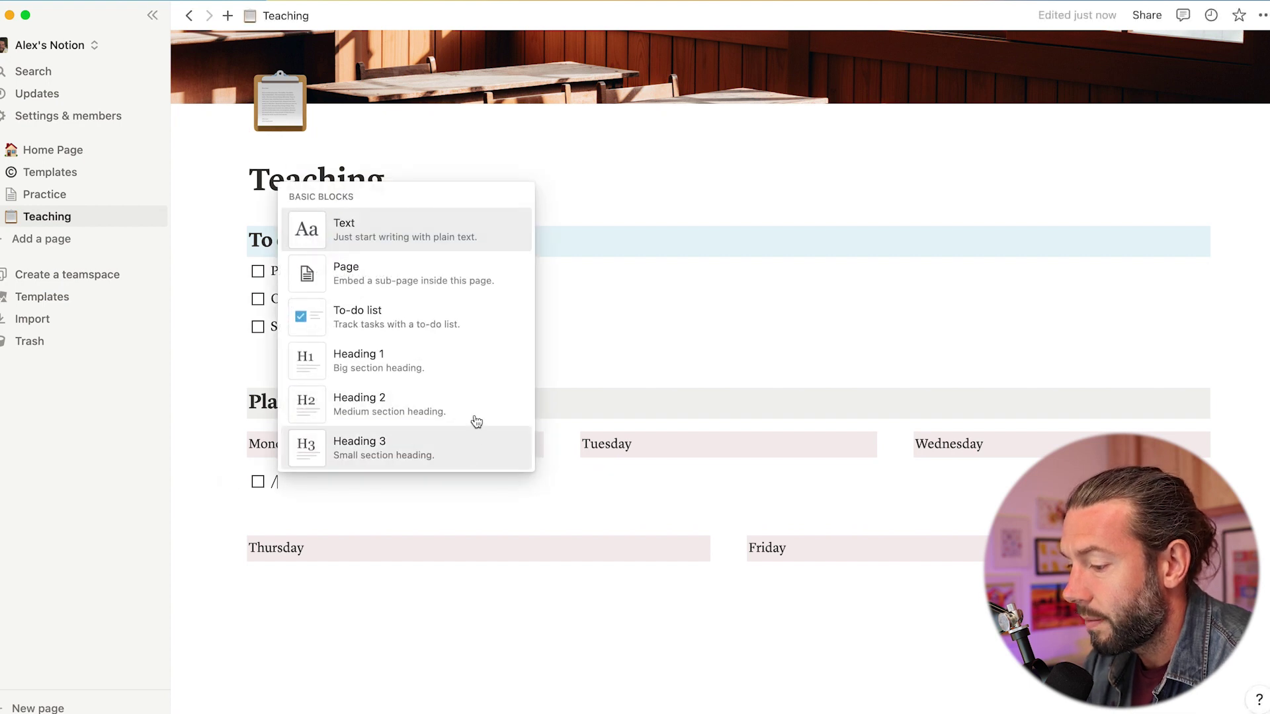
key(BackSpace)
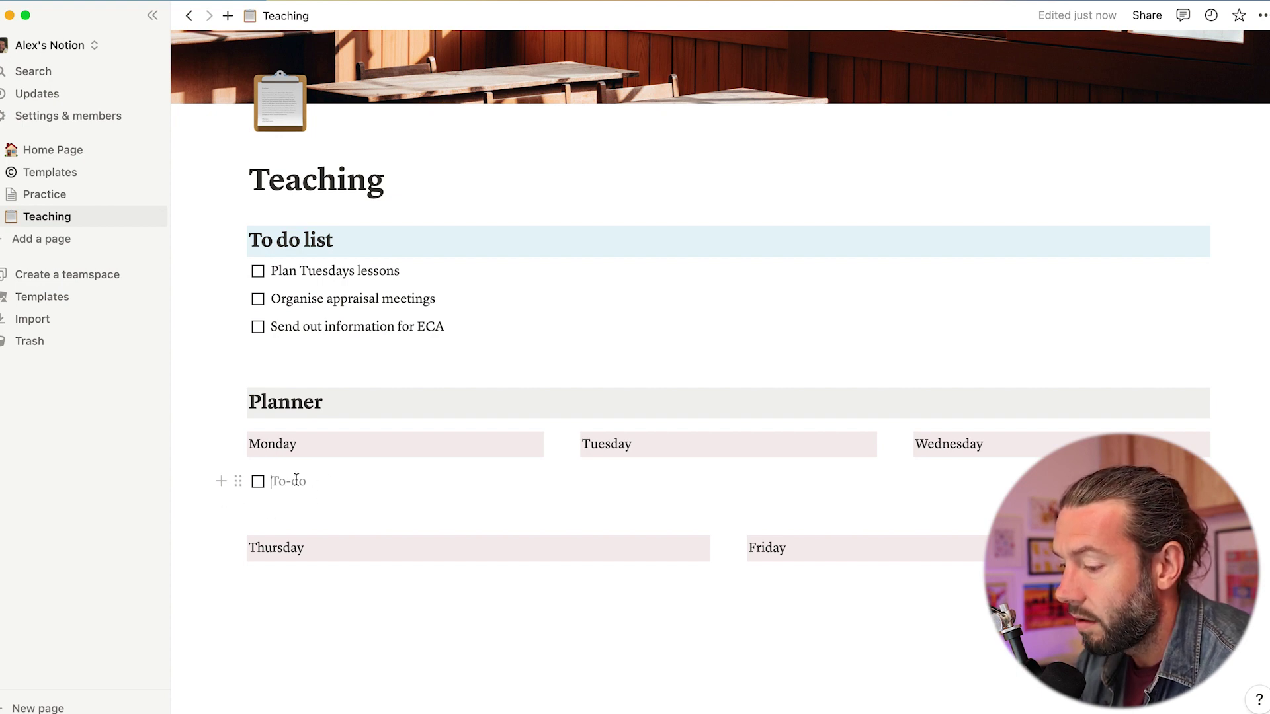
- Create and duplicate further to-dos, dragging them into the neighbouring columns, including under Tuesday
click(221, 480)
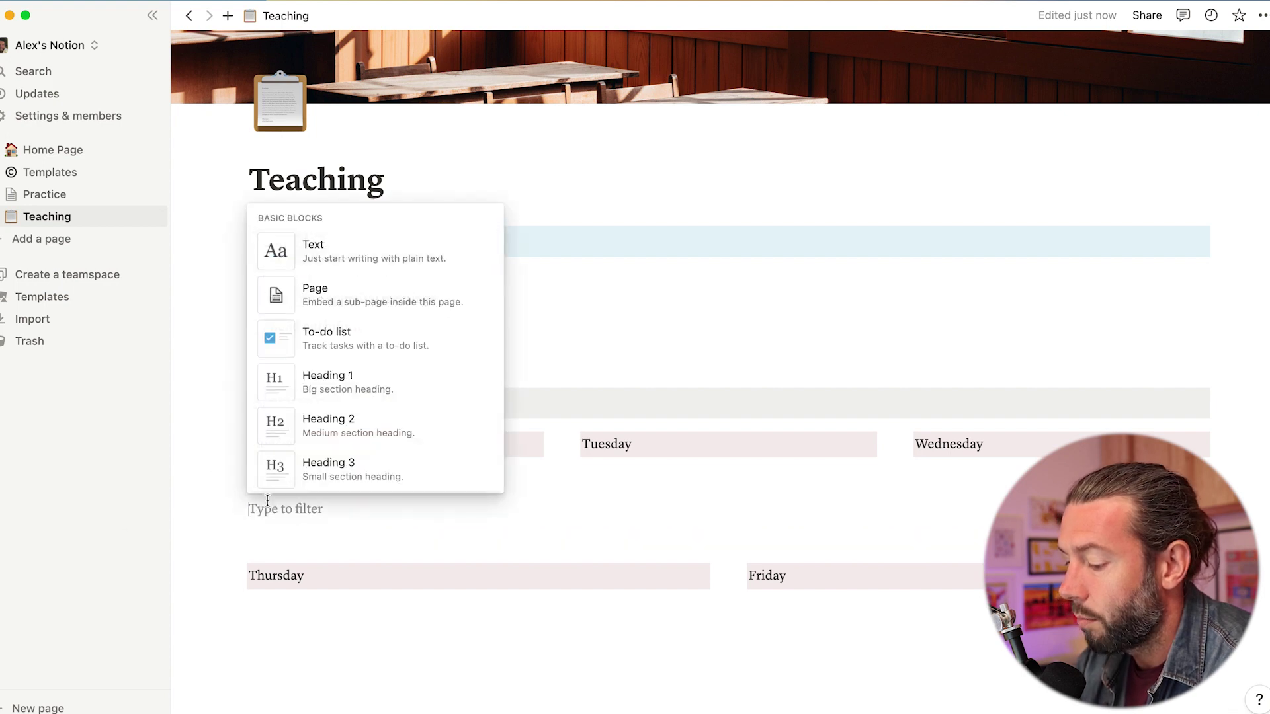
text(/to)
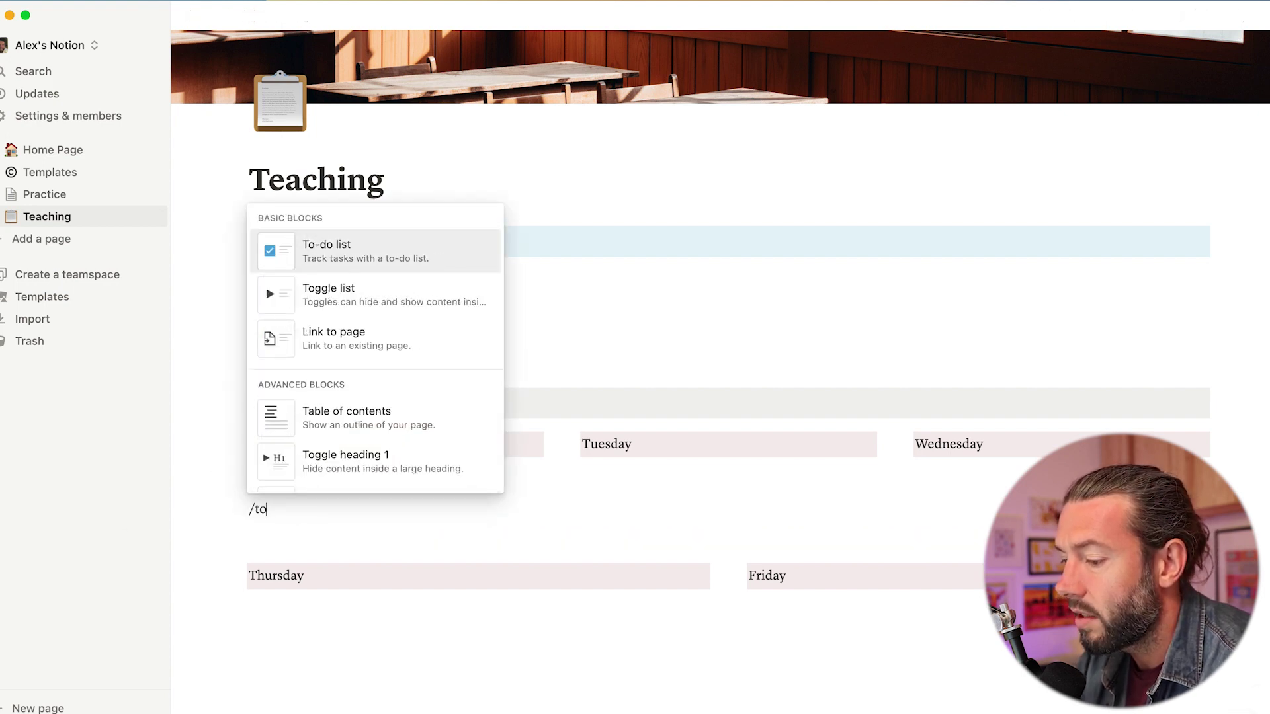
click(348, 255)
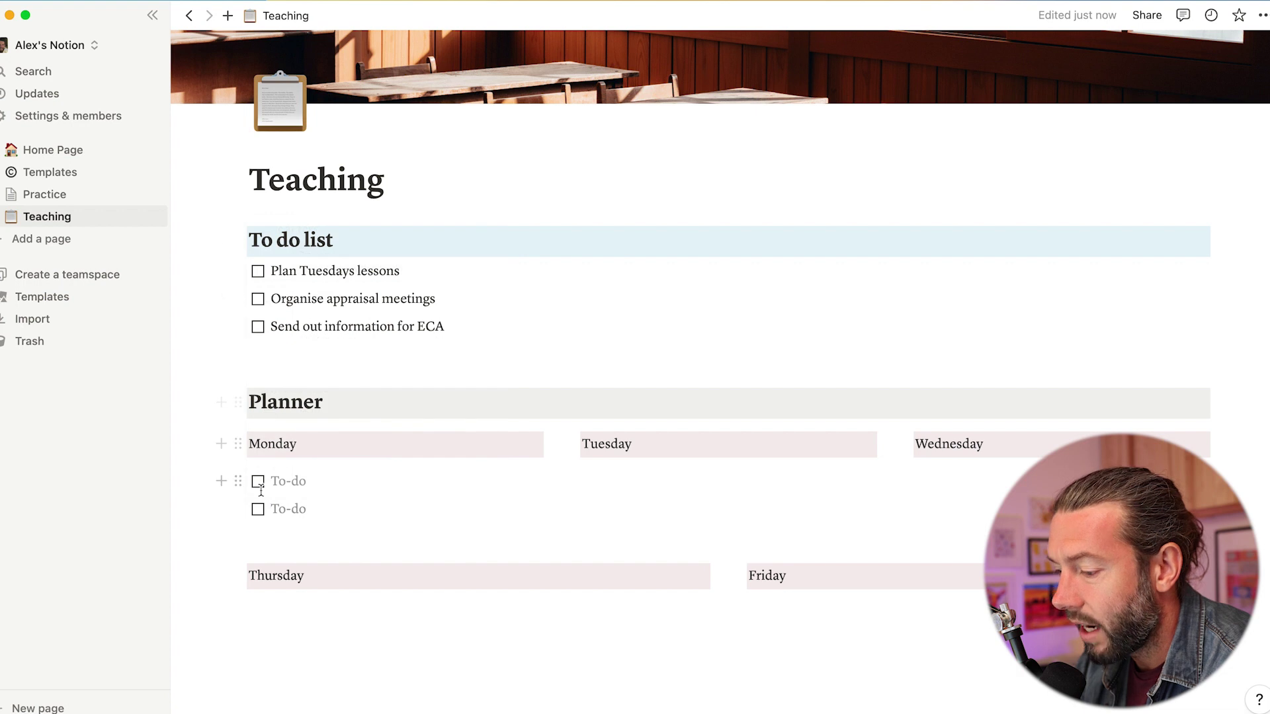
drag(244, 509, 1247, 487)
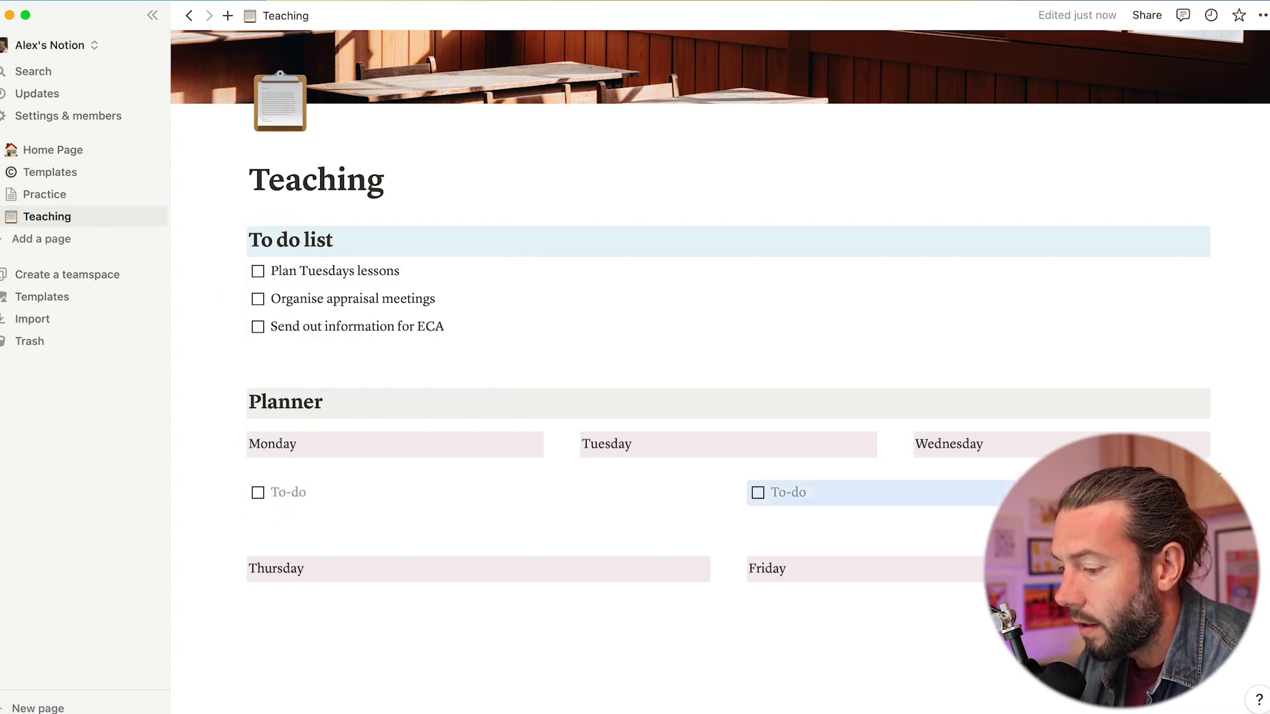
click(238, 492)
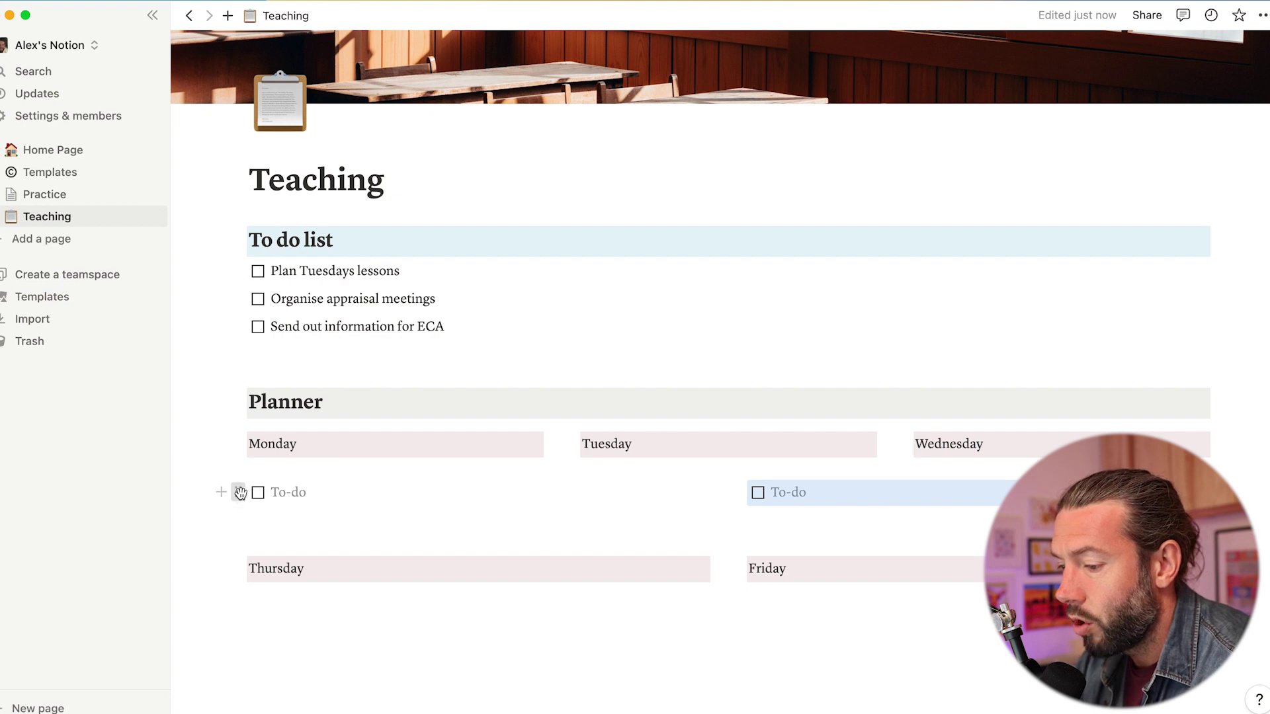
click(153, 421)
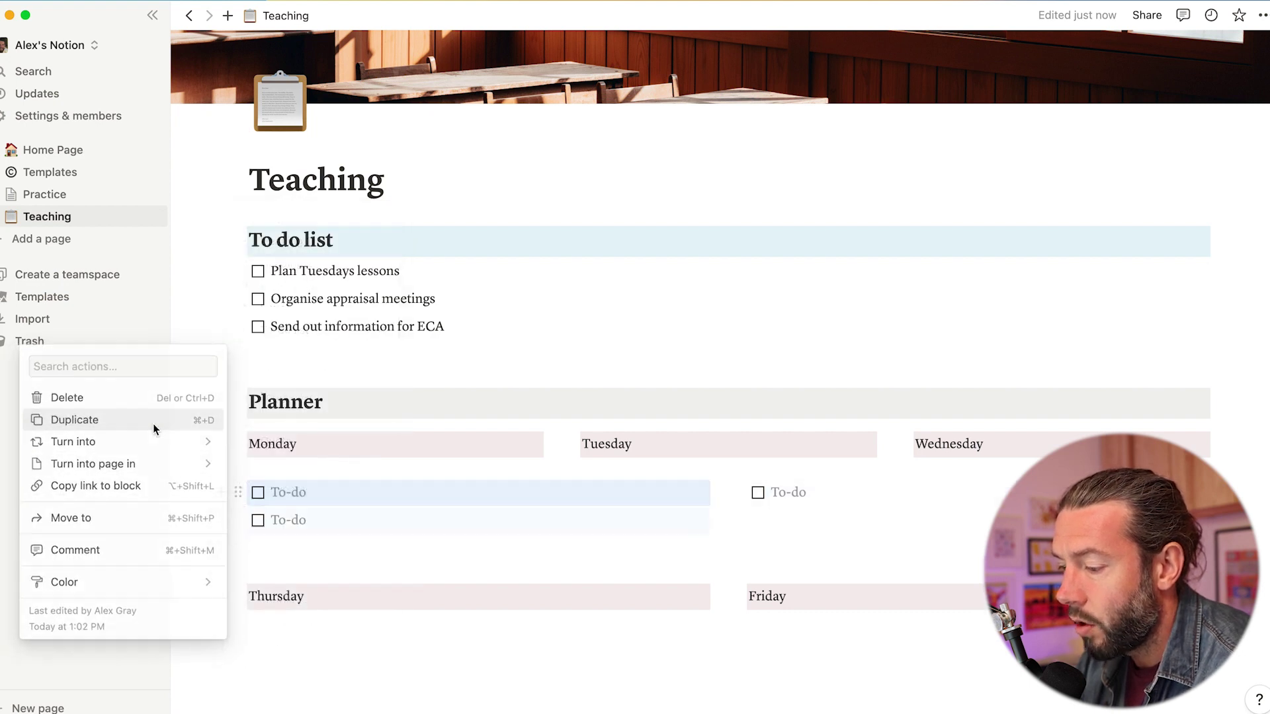
drag(237, 521, 1247, 501)
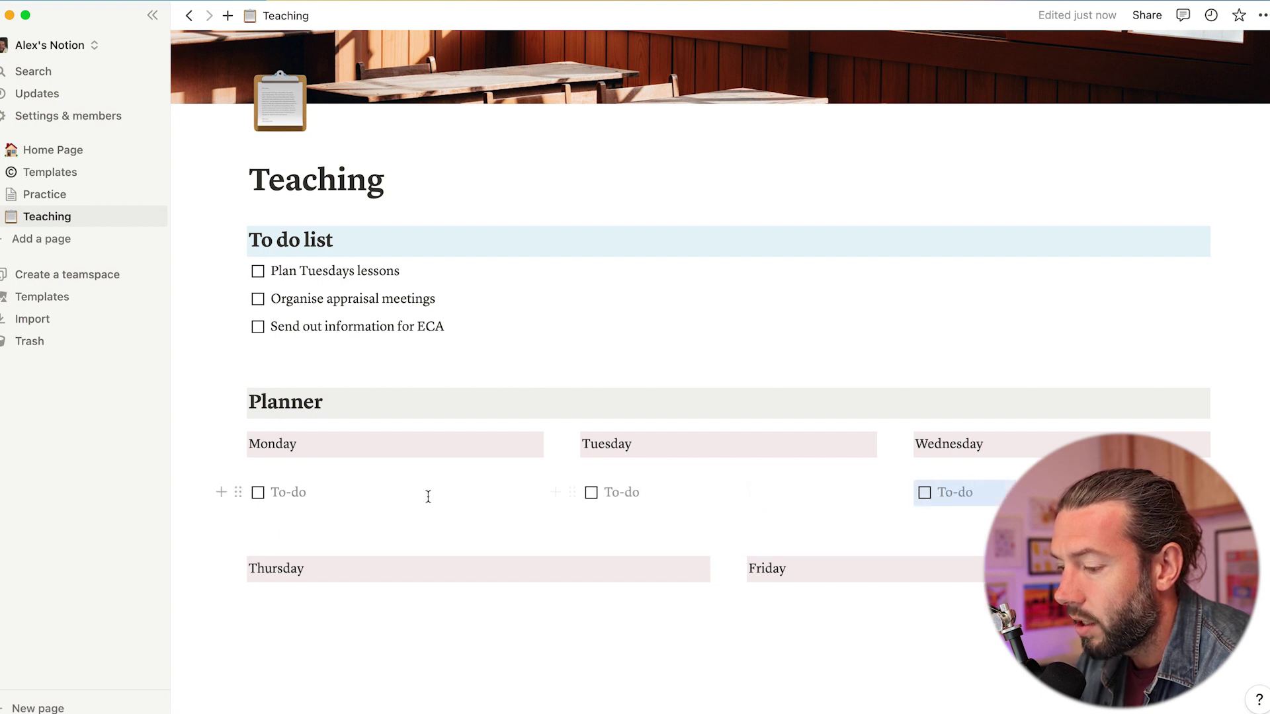
- Duplicate Monday's to-do again and move the copy under Thursday
click(238, 493)
mouse_move(150, 435)
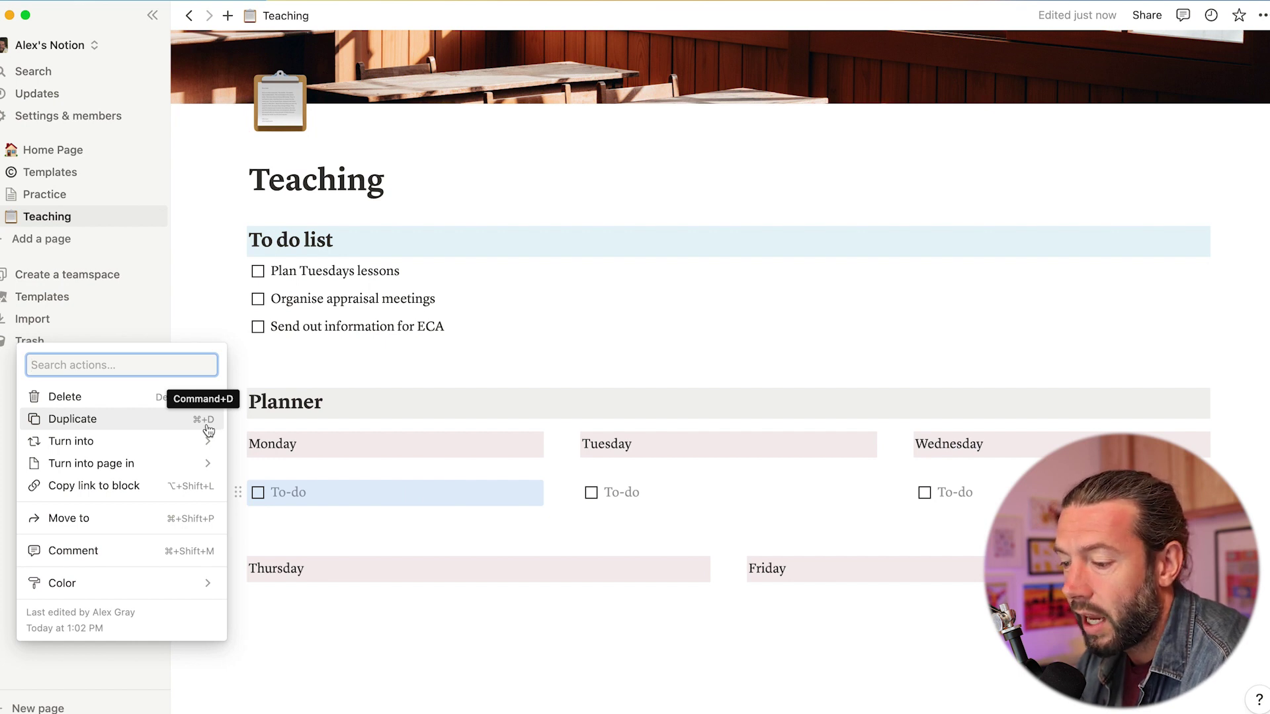
click(181, 424)
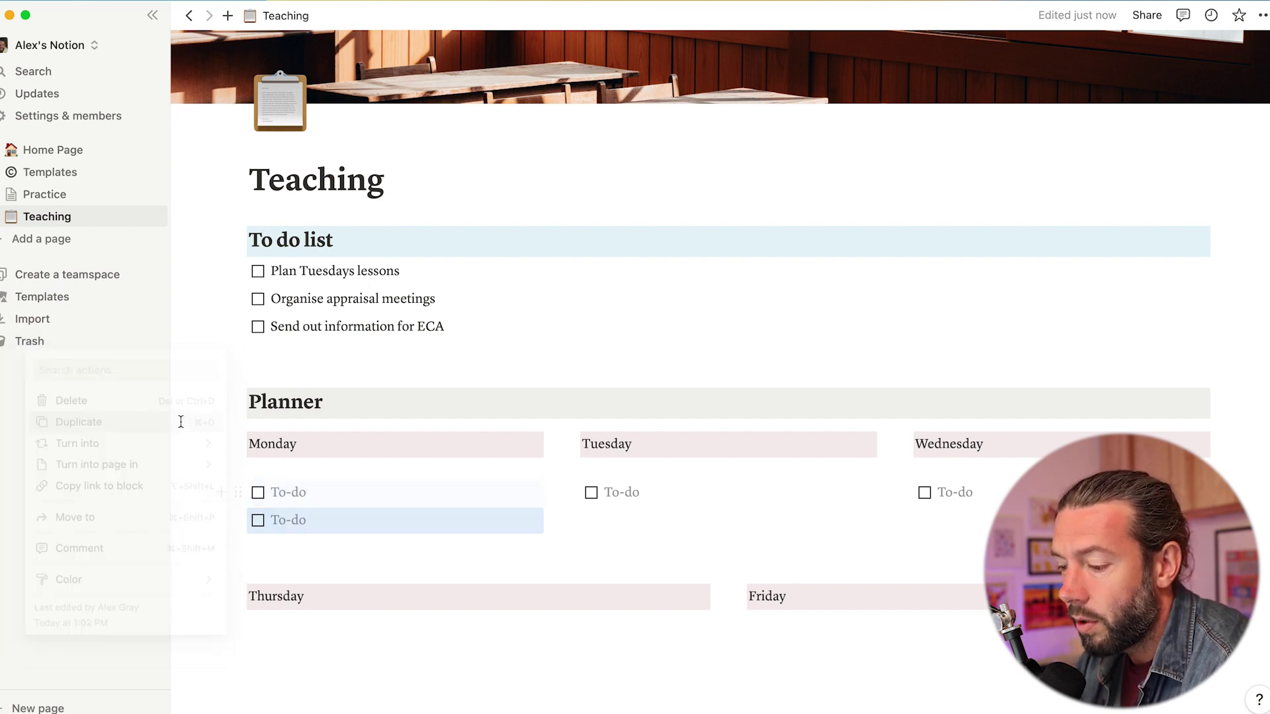
drag(238, 520, 238, 603)
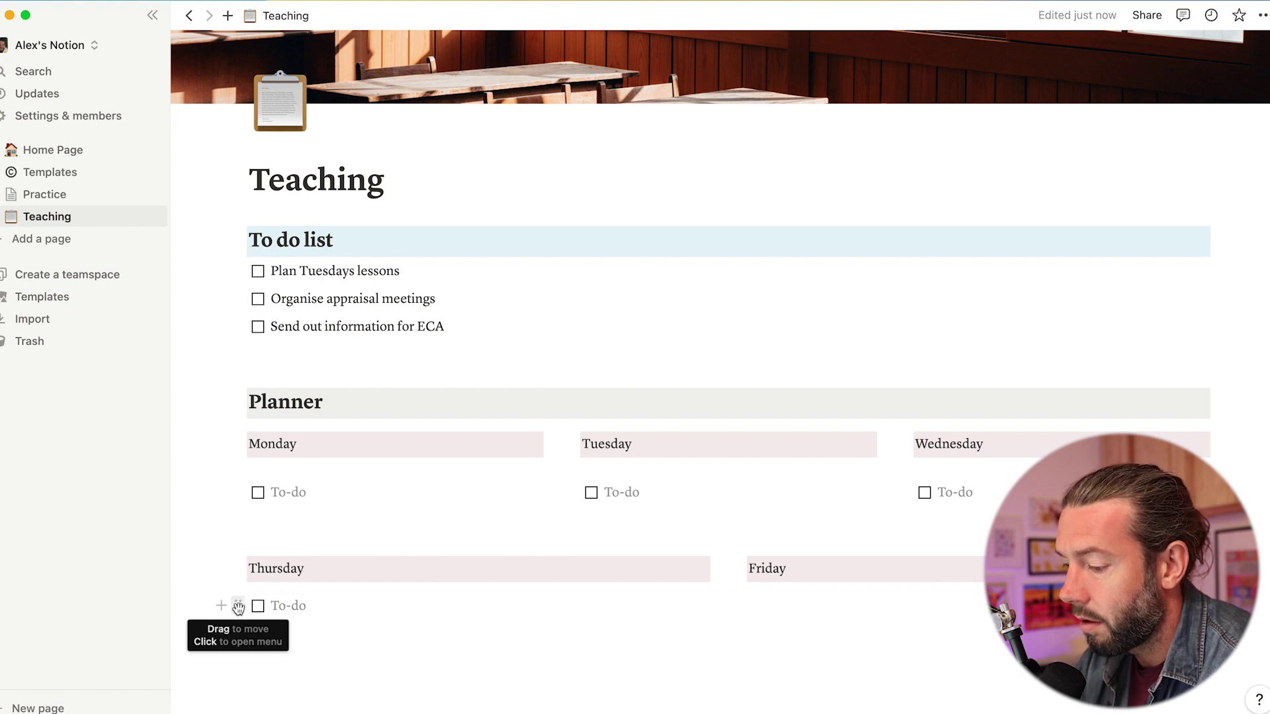
key(super+z)
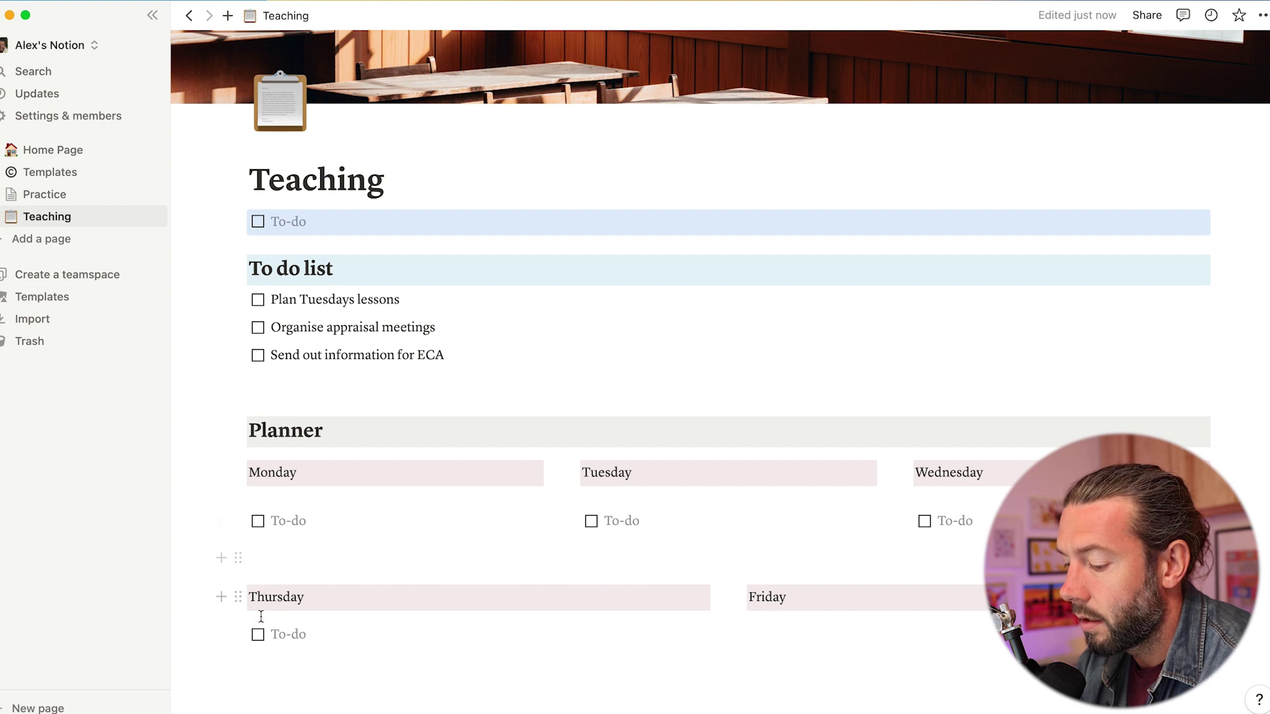
- Duplicate Thursday's to-do and place the copy under Friday
click(239, 638)
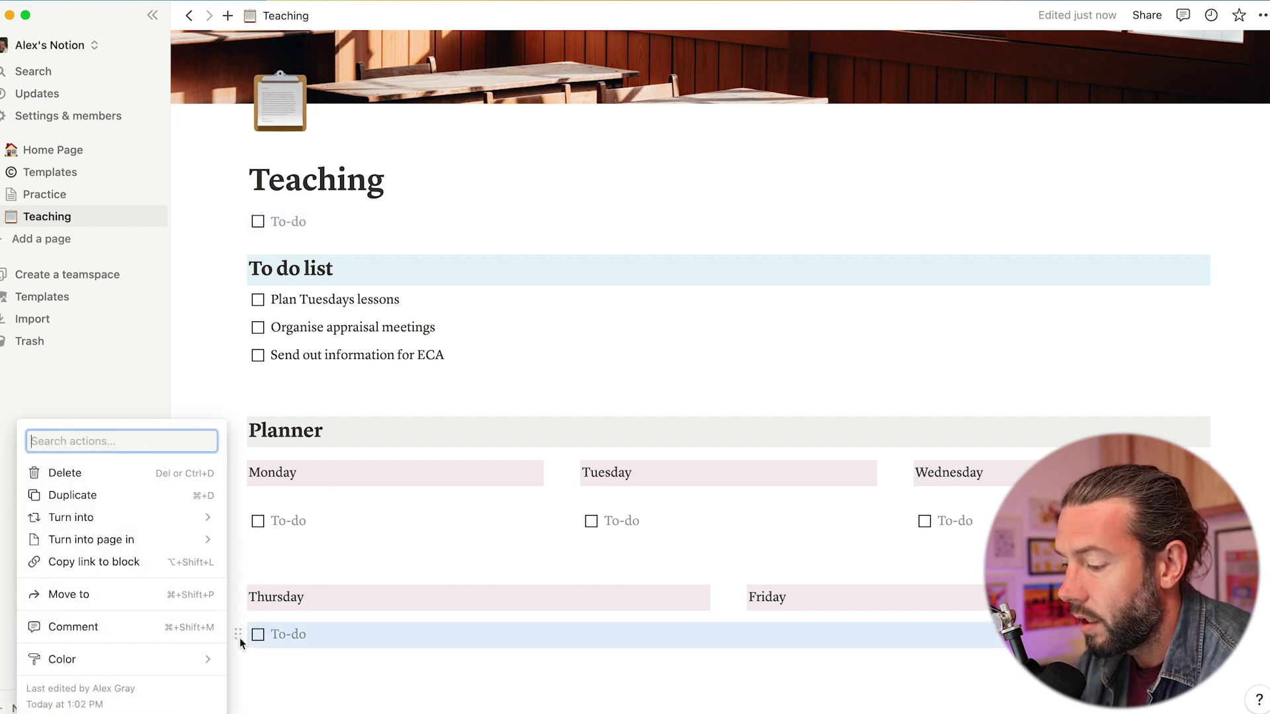
key(super+d)
drag(242, 662, 1025, 662)
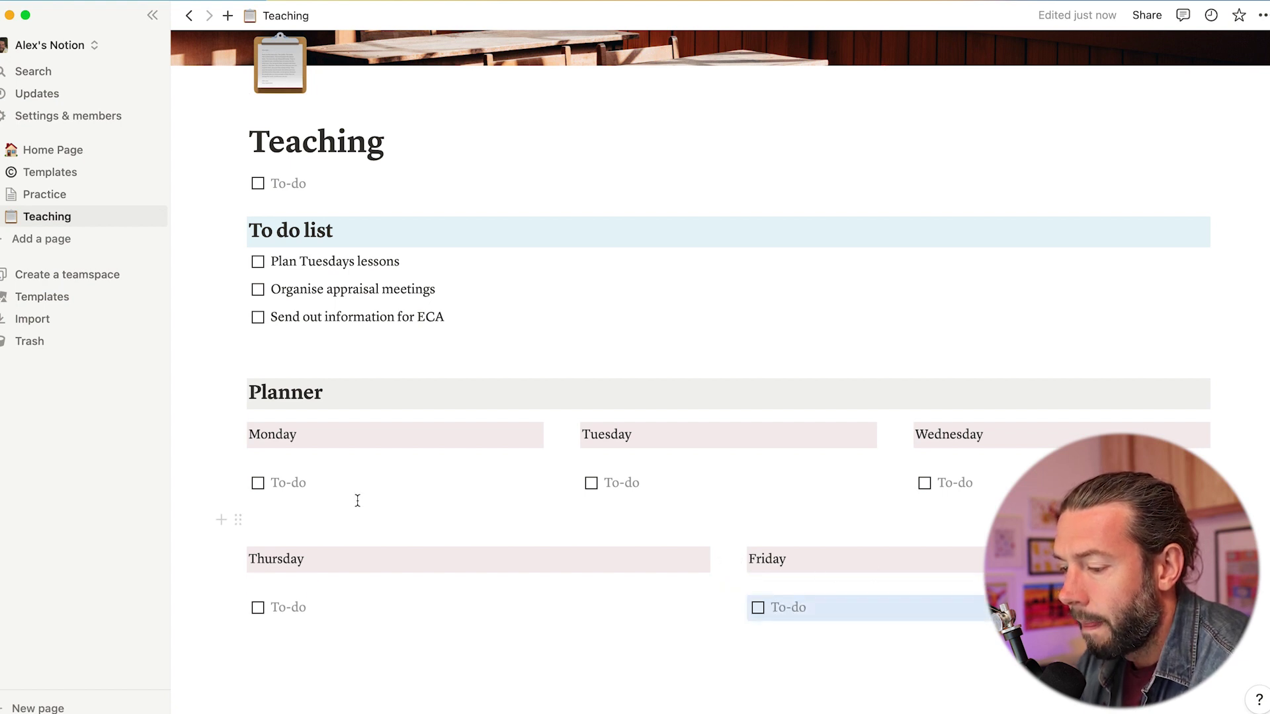
click(283, 465)
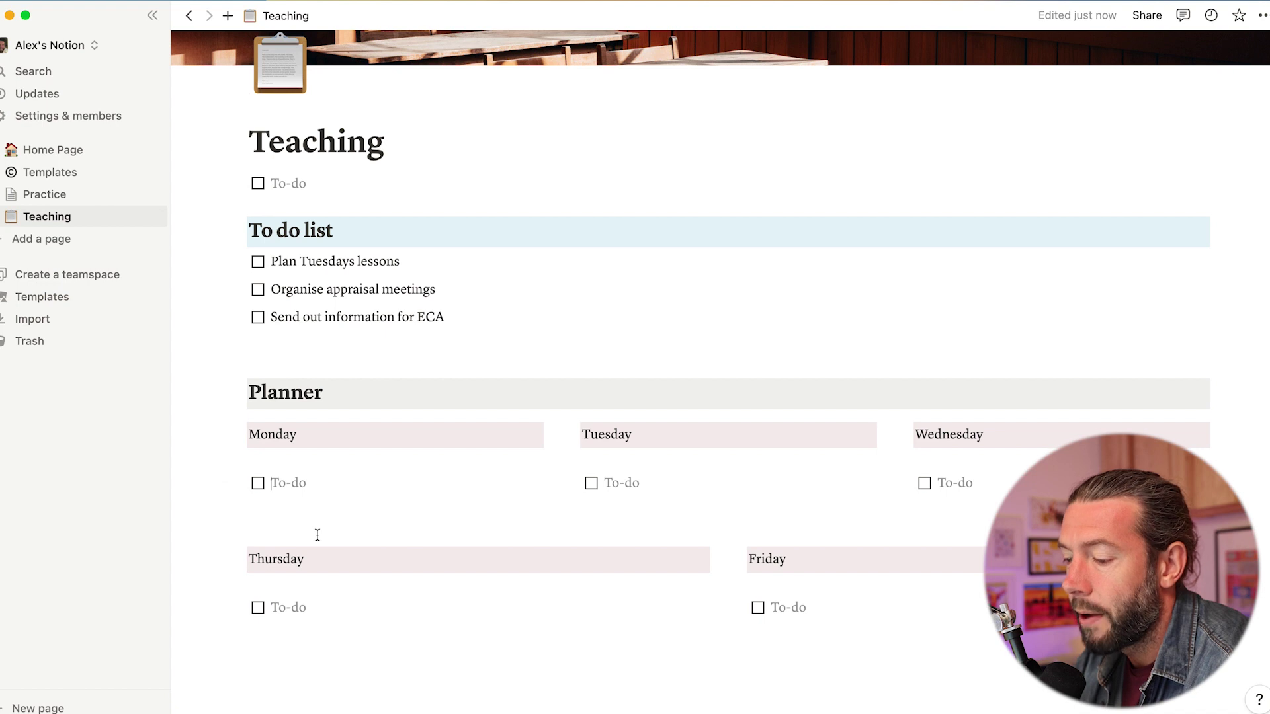
scroll(317, 534, up, 2)
click(238, 263)
- Delete the stray to-do and turn the To do list heading into 2 columns
click(67, 168)
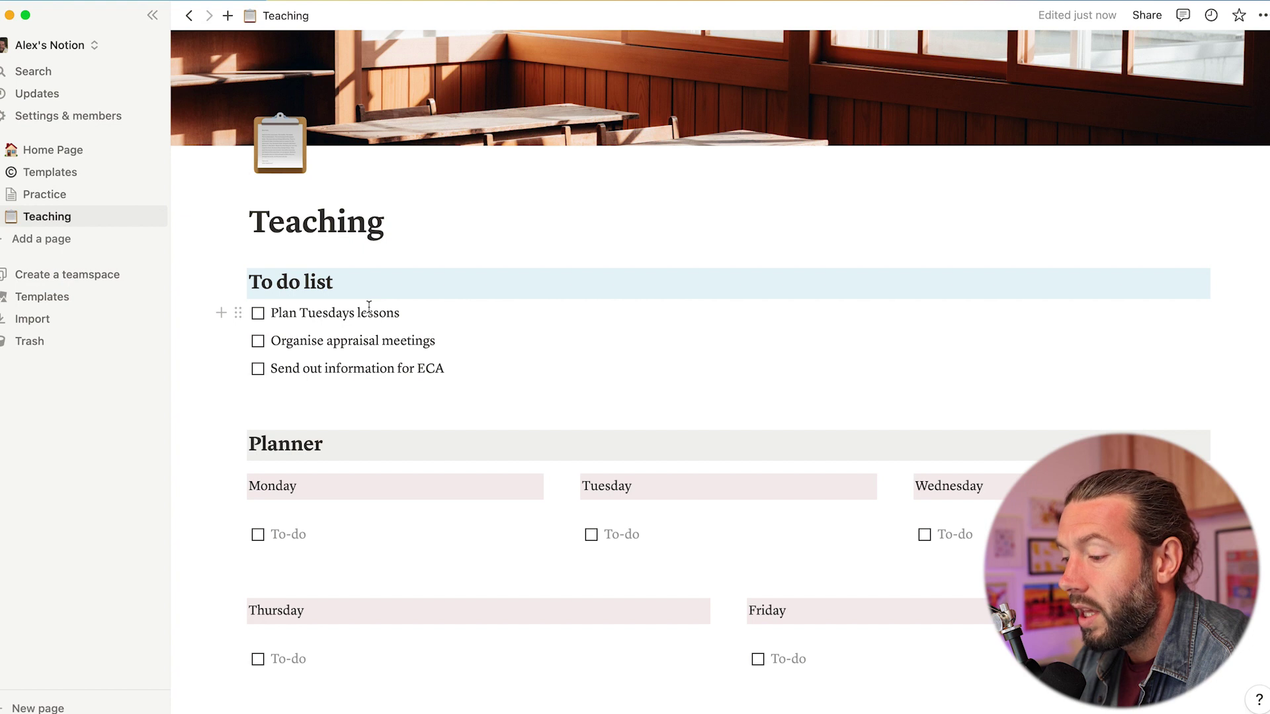
click(294, 392)
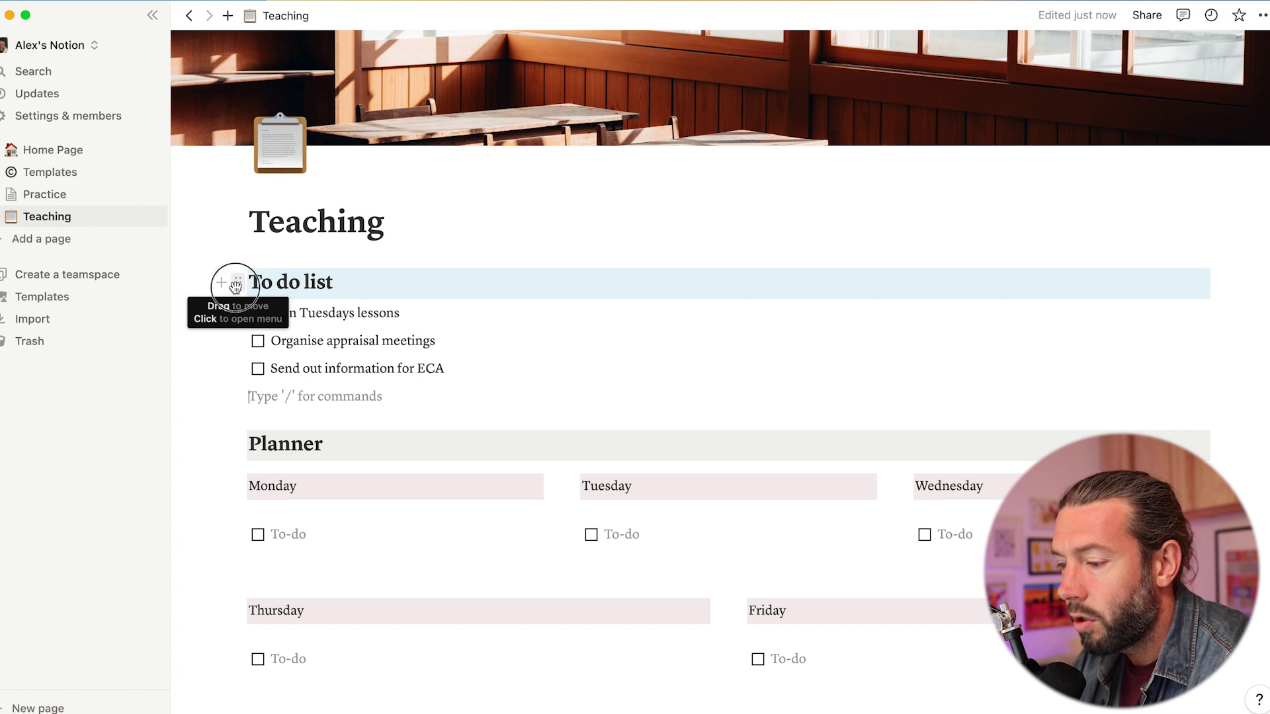
click(235, 286)
mouse_move(211, 237)
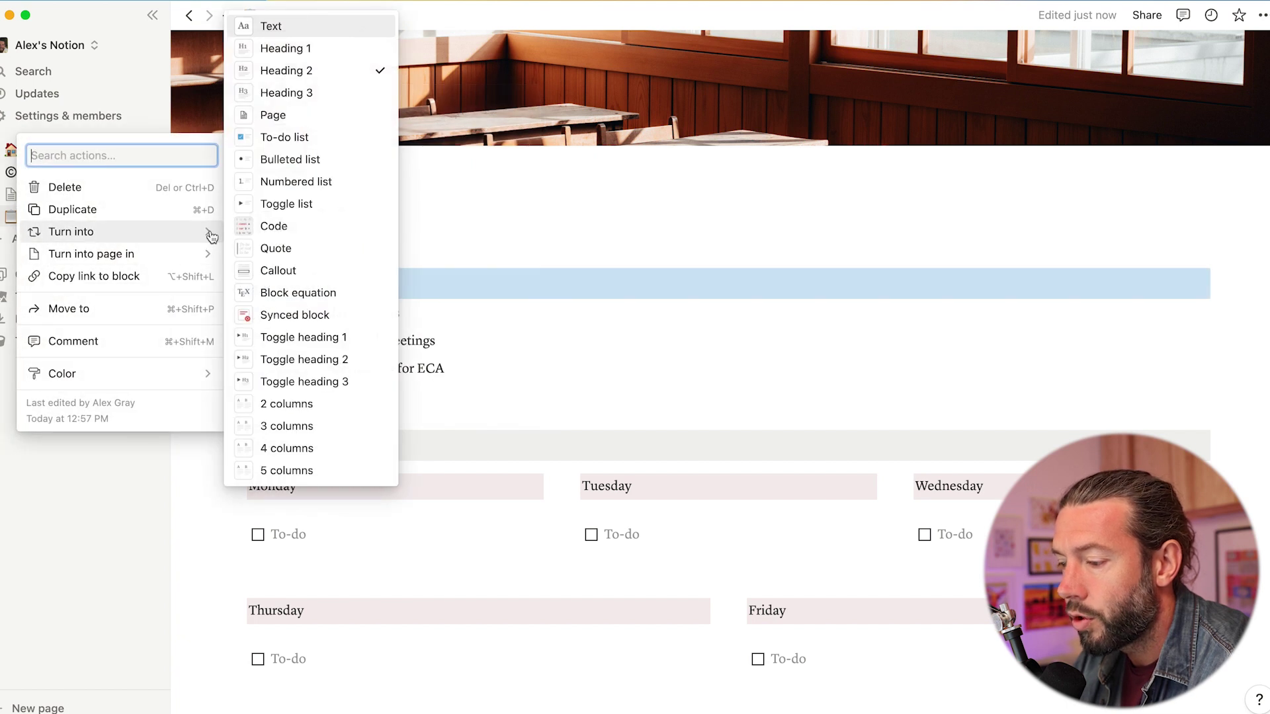
click(286, 403)
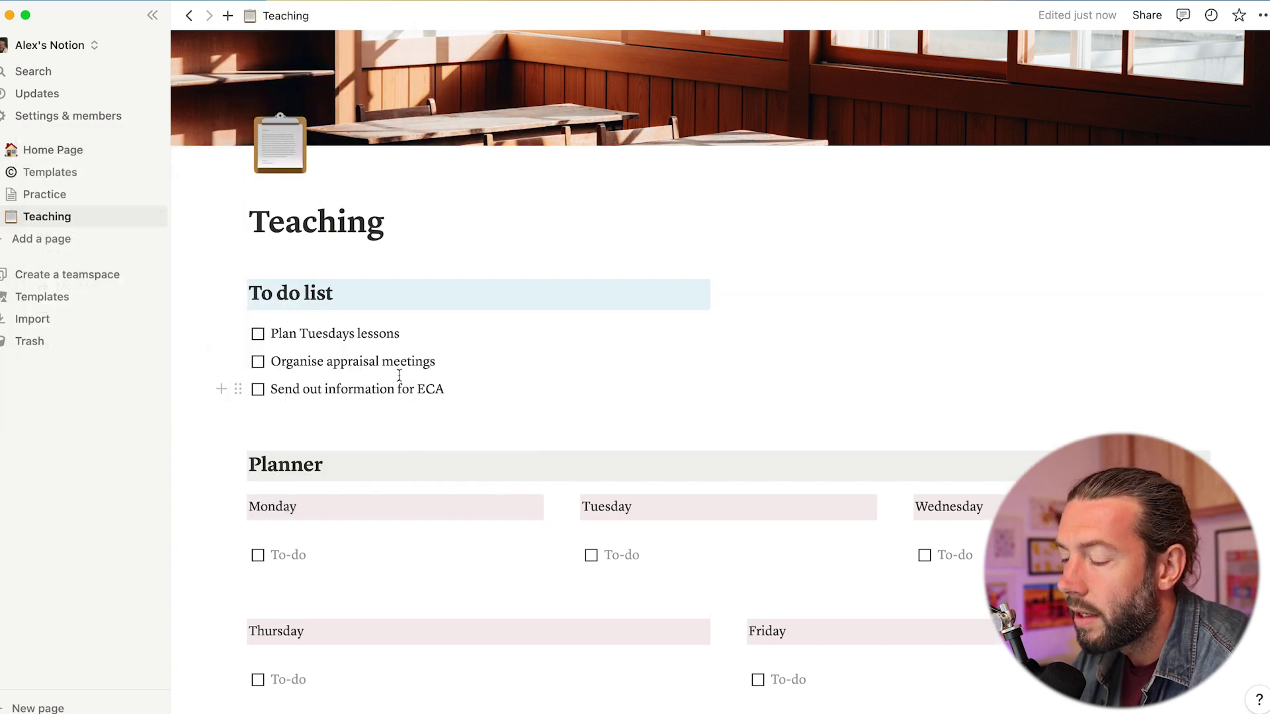
click(760, 294)
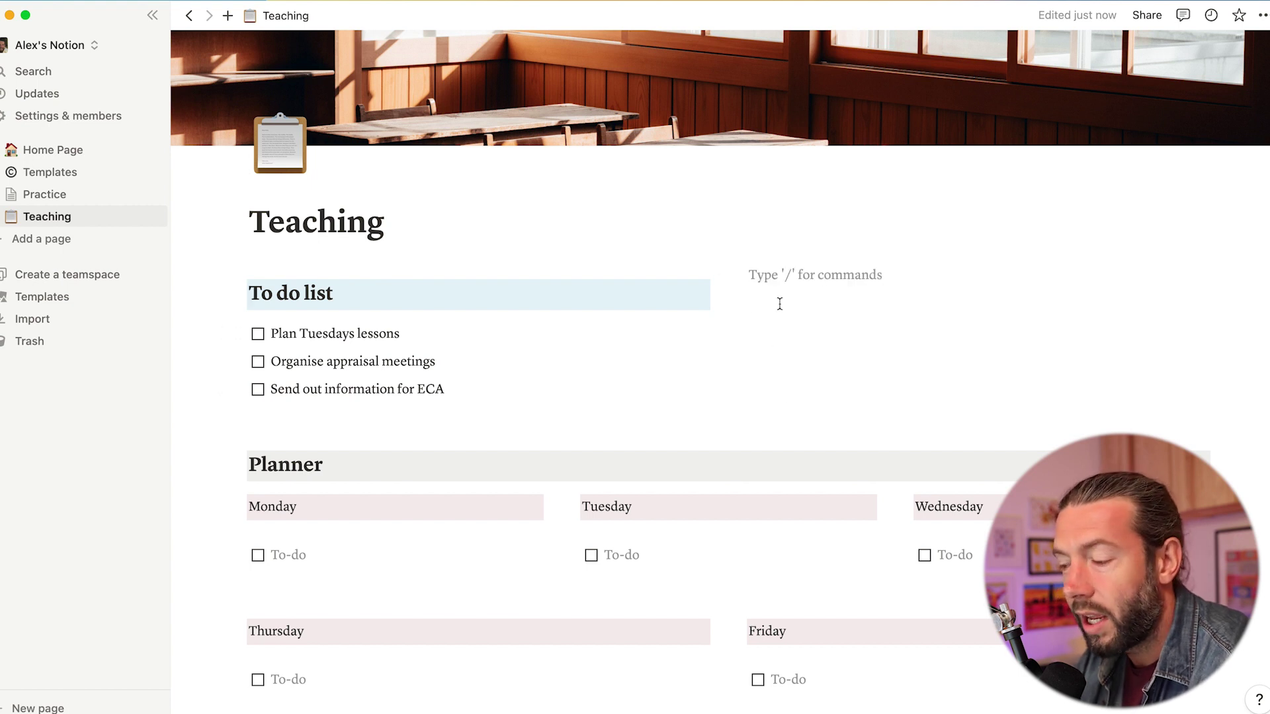
- Insert a new database table view in the right column titled 'To Do'
text(/)
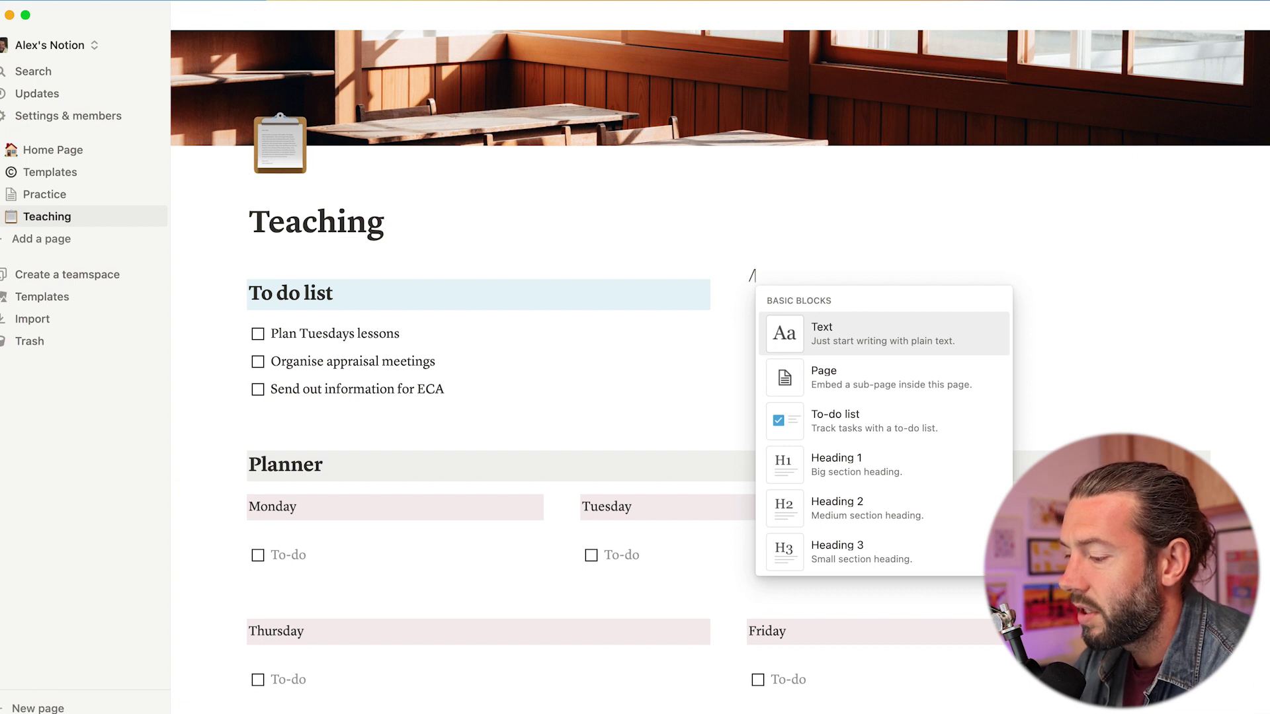
text(table)
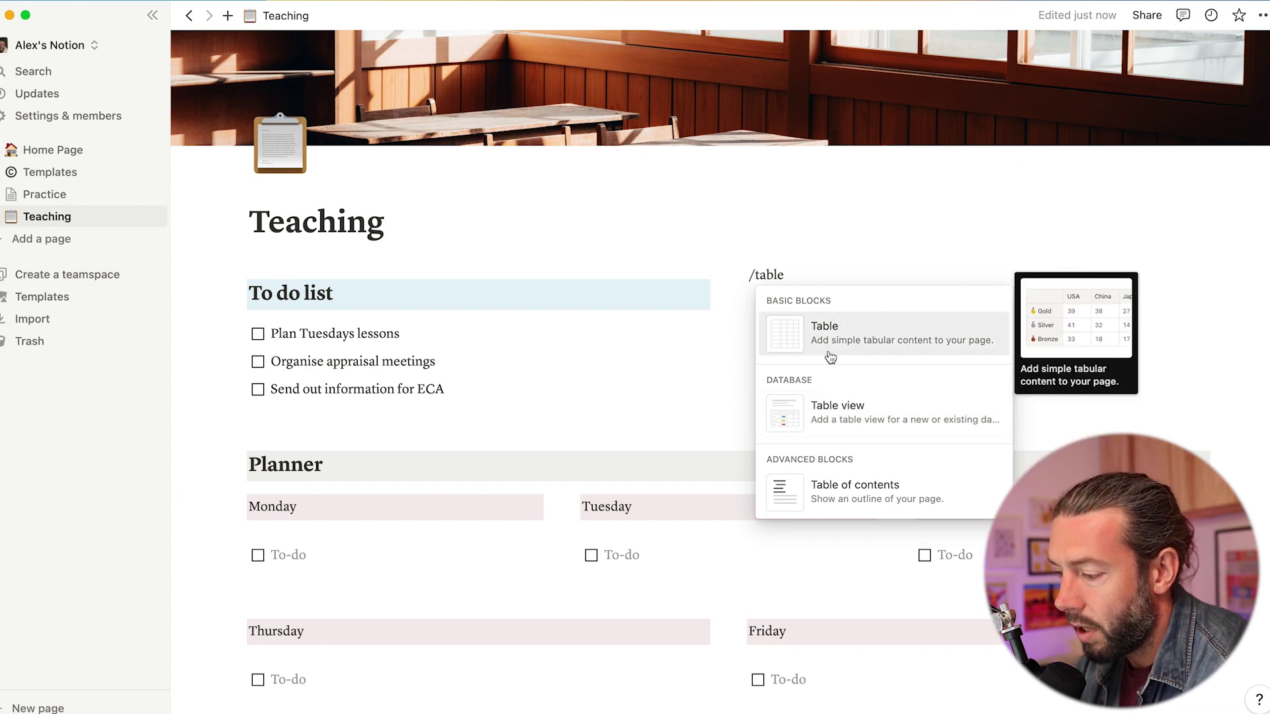
click(823, 413)
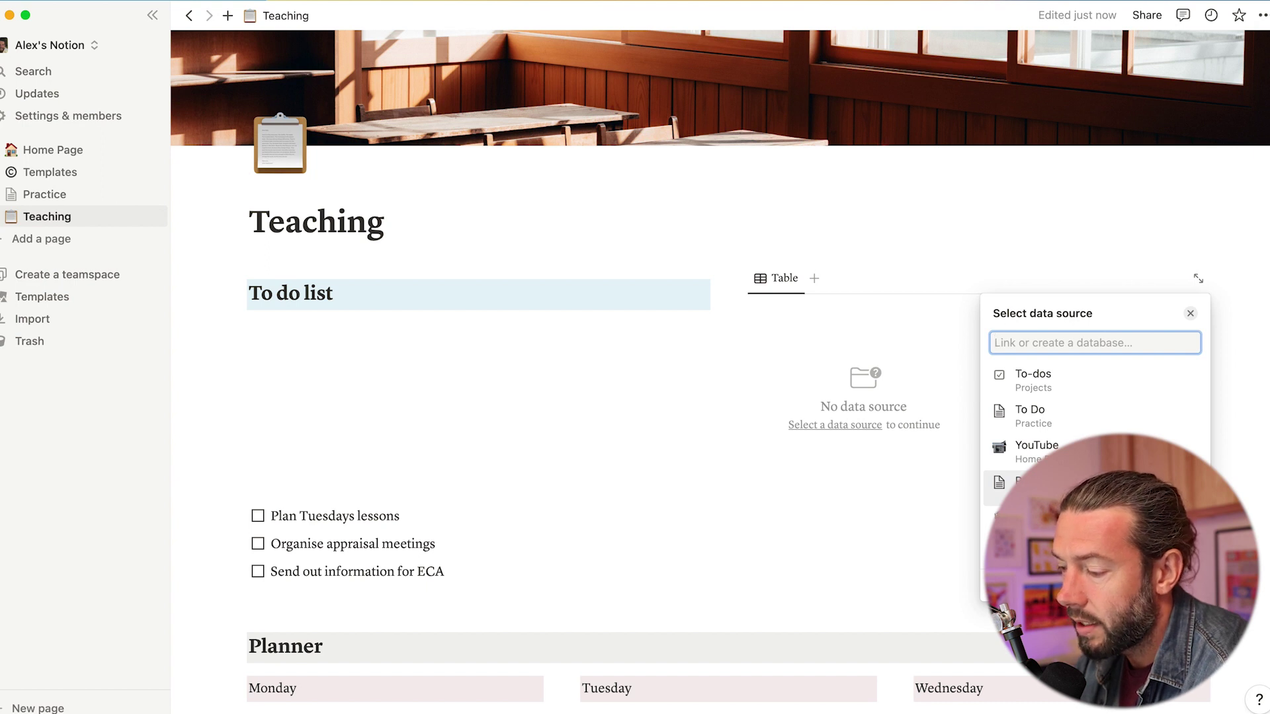
click(1031, 555)
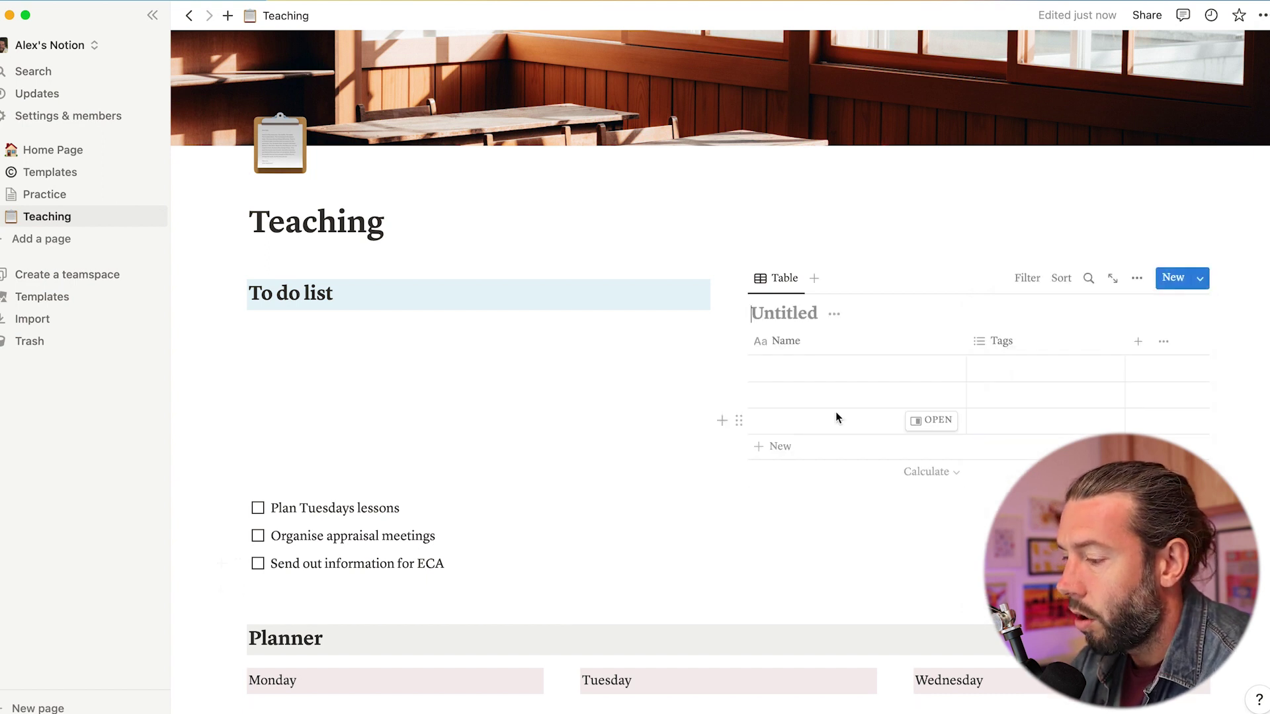
click(784, 313)
text(To)
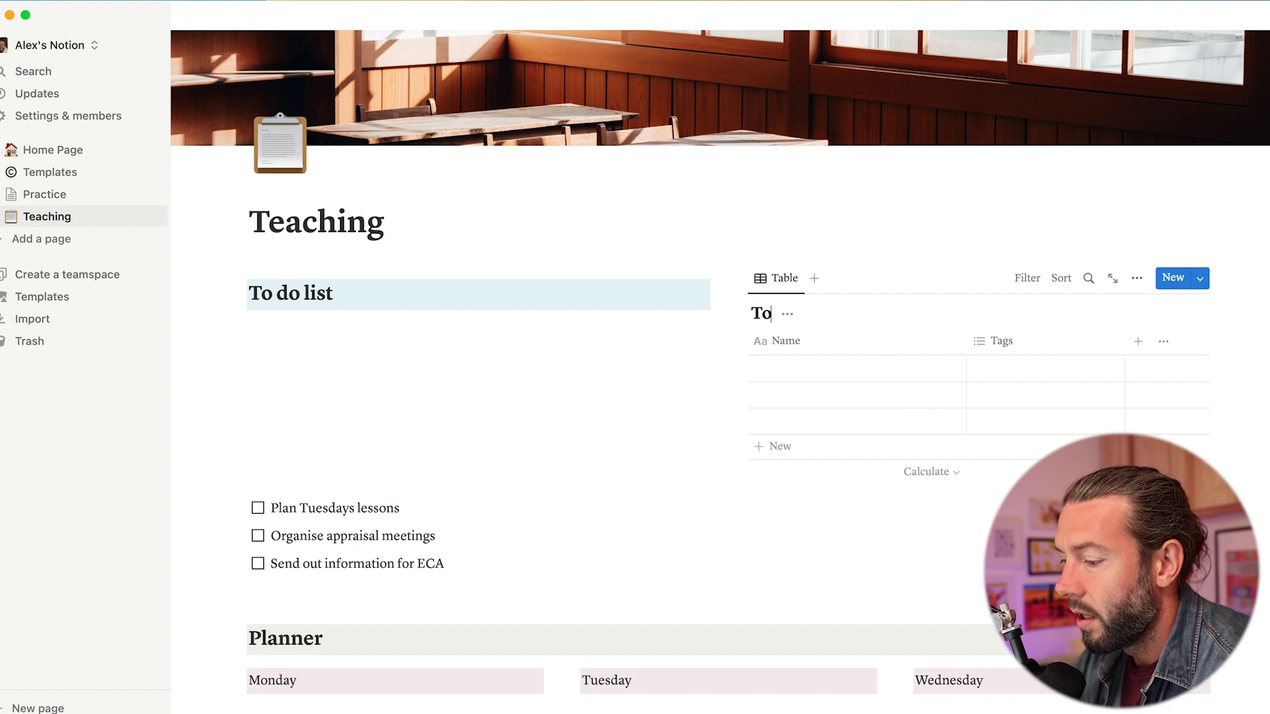
text( Do)
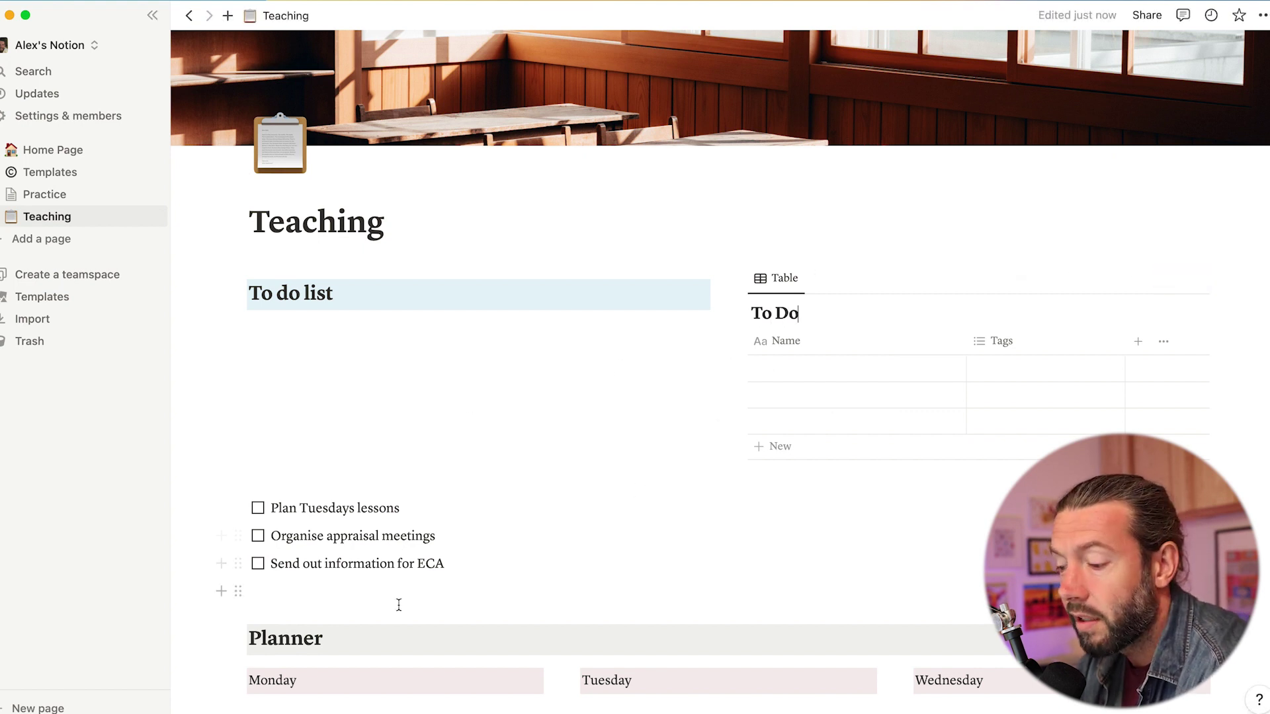
- Move the three to-do items up directly under the To do list heading
drag(394, 597, 244, 364)
drag(240, 449, 233, 490)
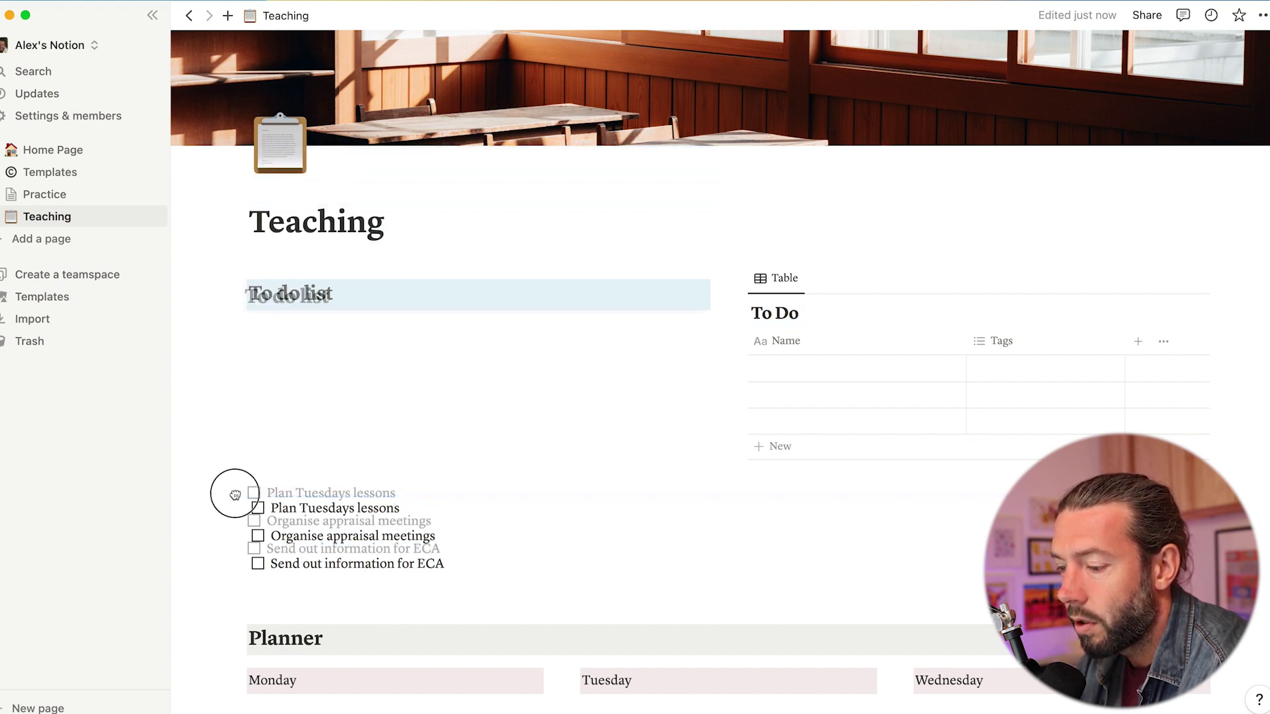
click(276, 478)
drag(241, 487, 255, 564)
drag(238, 510, 249, 329)
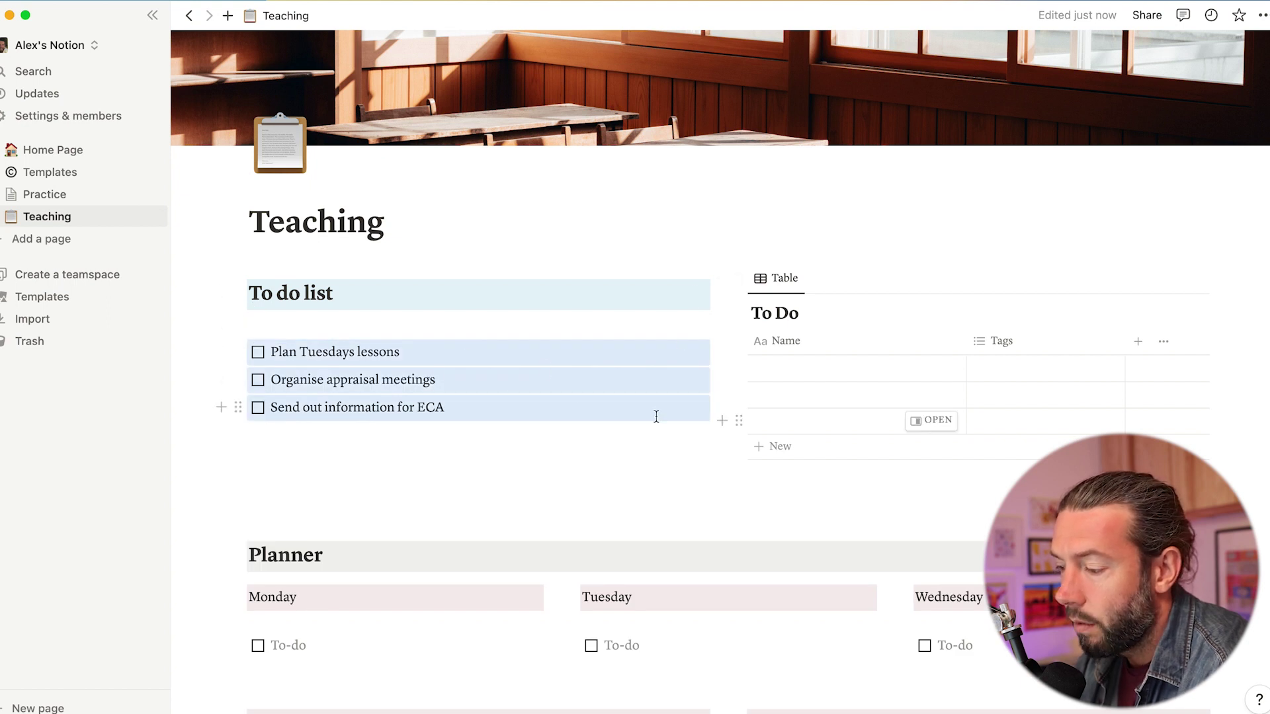
click(799, 342)
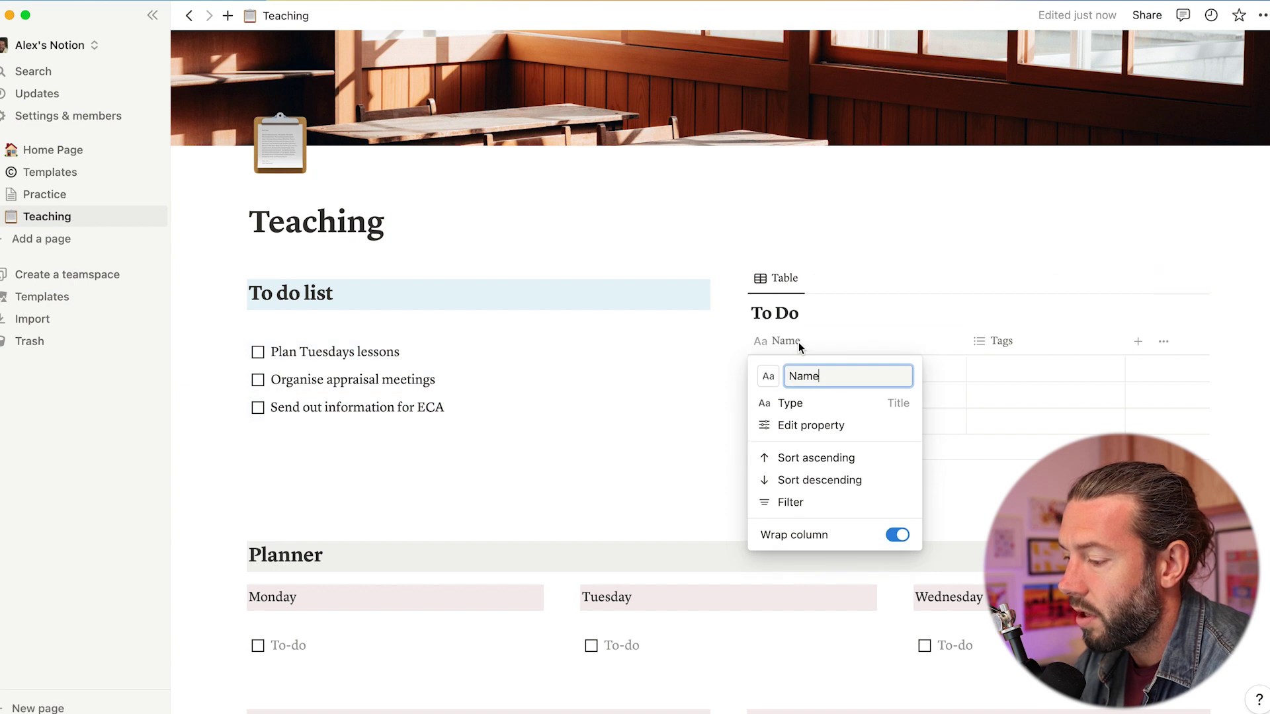
- Rename the table's Name column to Task
key(BackSpace)
key(BackSpace)
key(BackSpace)
key(BackSpace)
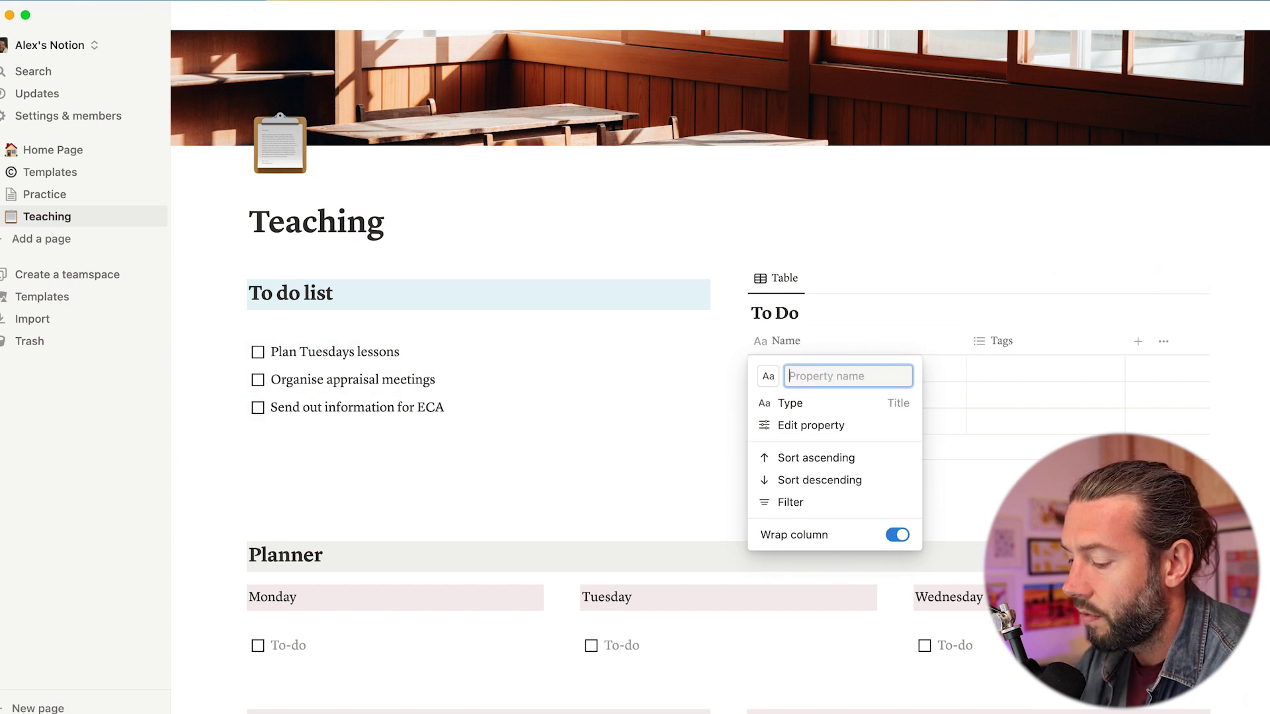
text(T)
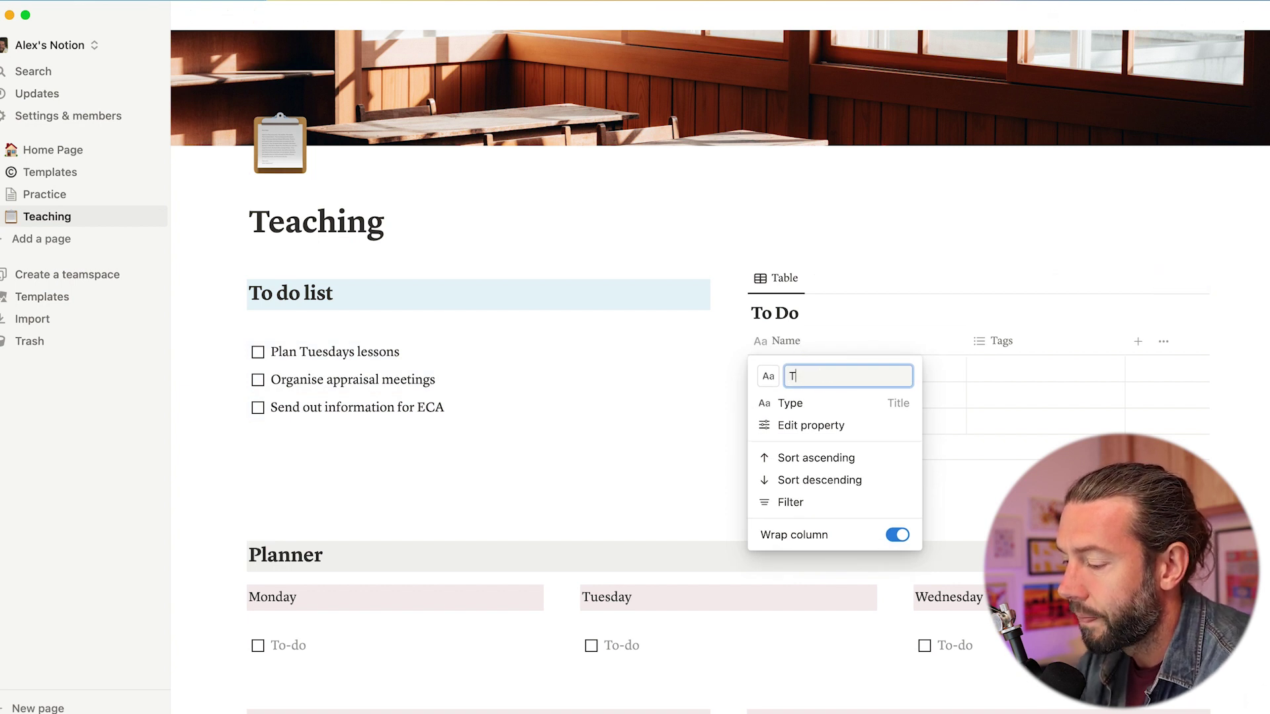
text(ask)
click(1007, 341)
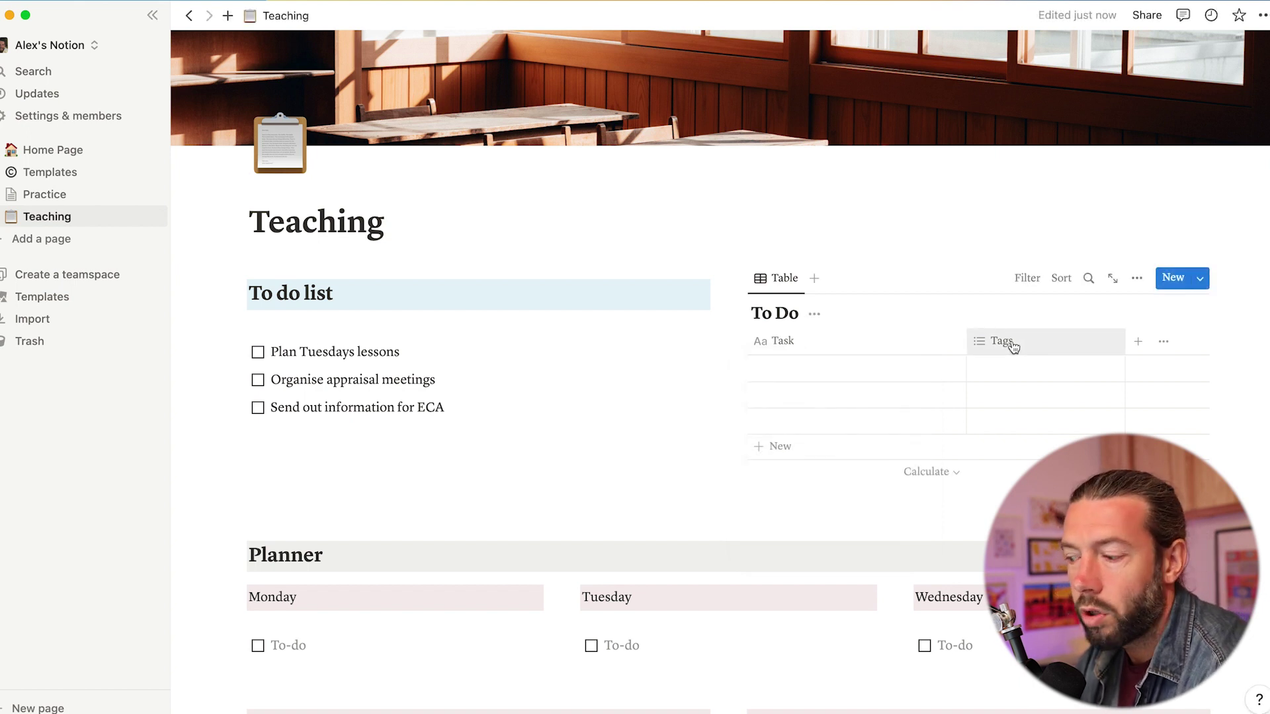
- Rename the Tags column to Type and change it from Multi-select to Select
click(1010, 341)
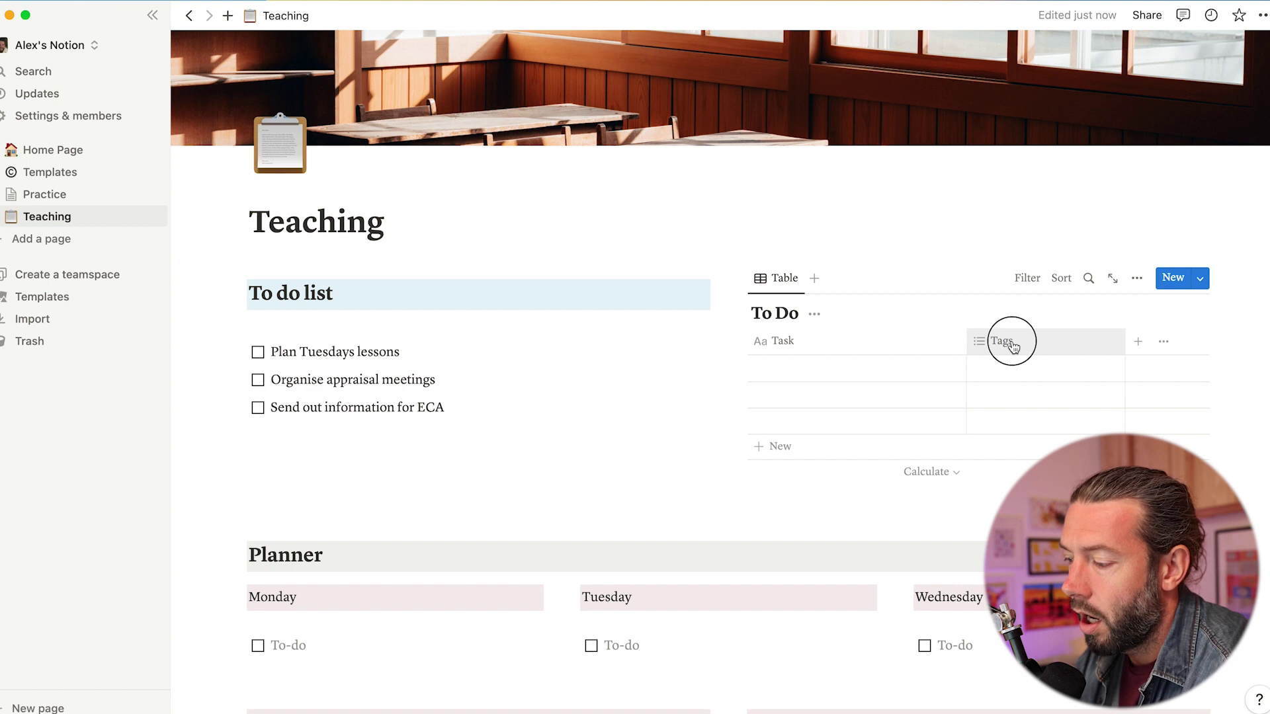
double_click(1022, 376)
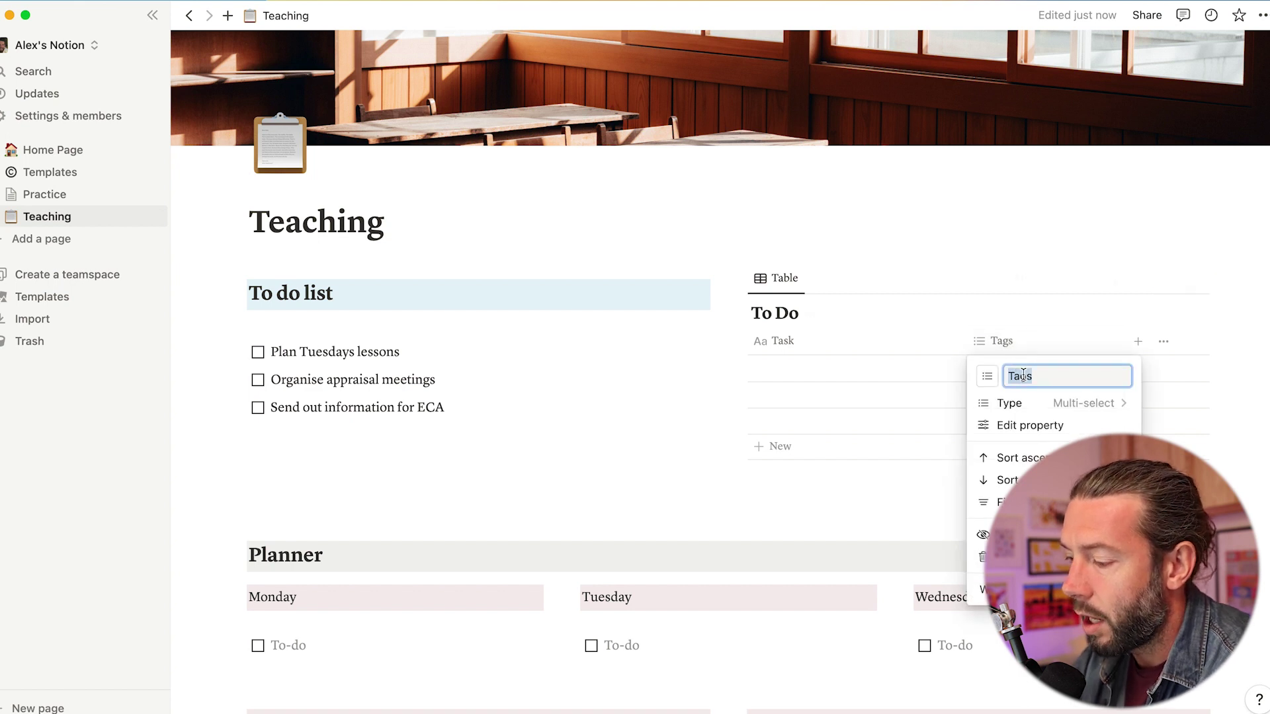
text(Type)
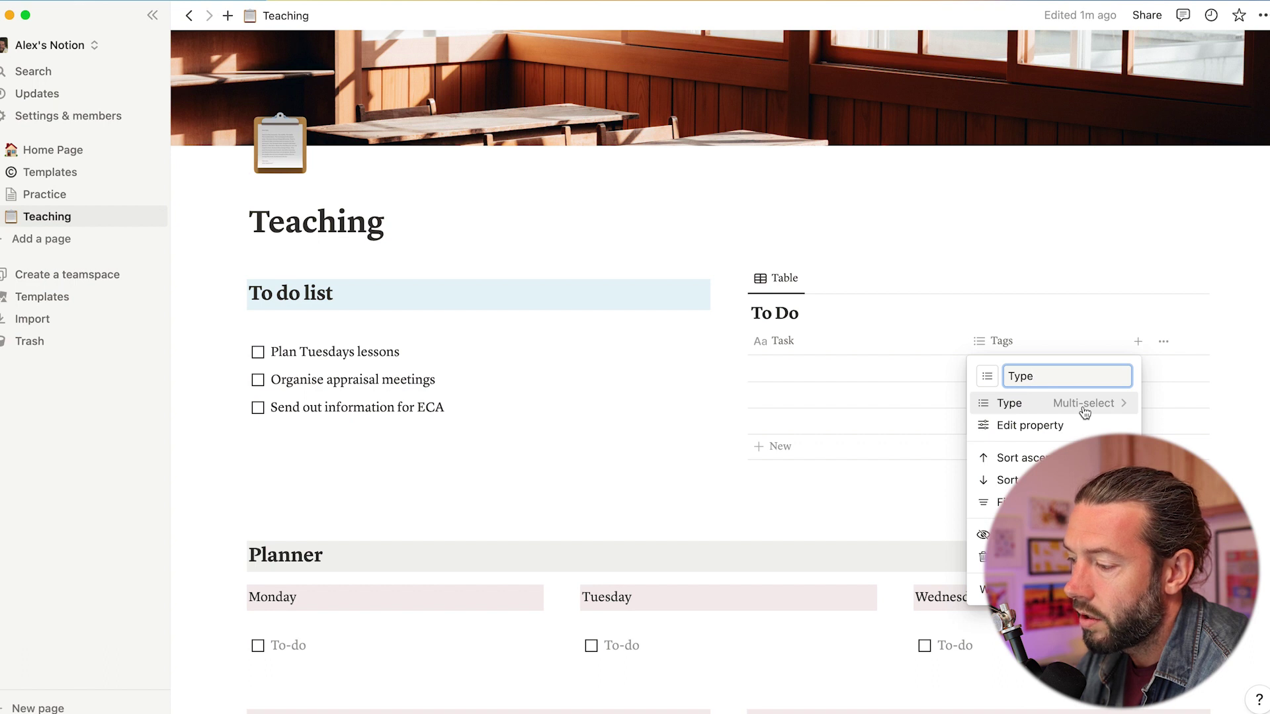
click(1082, 406)
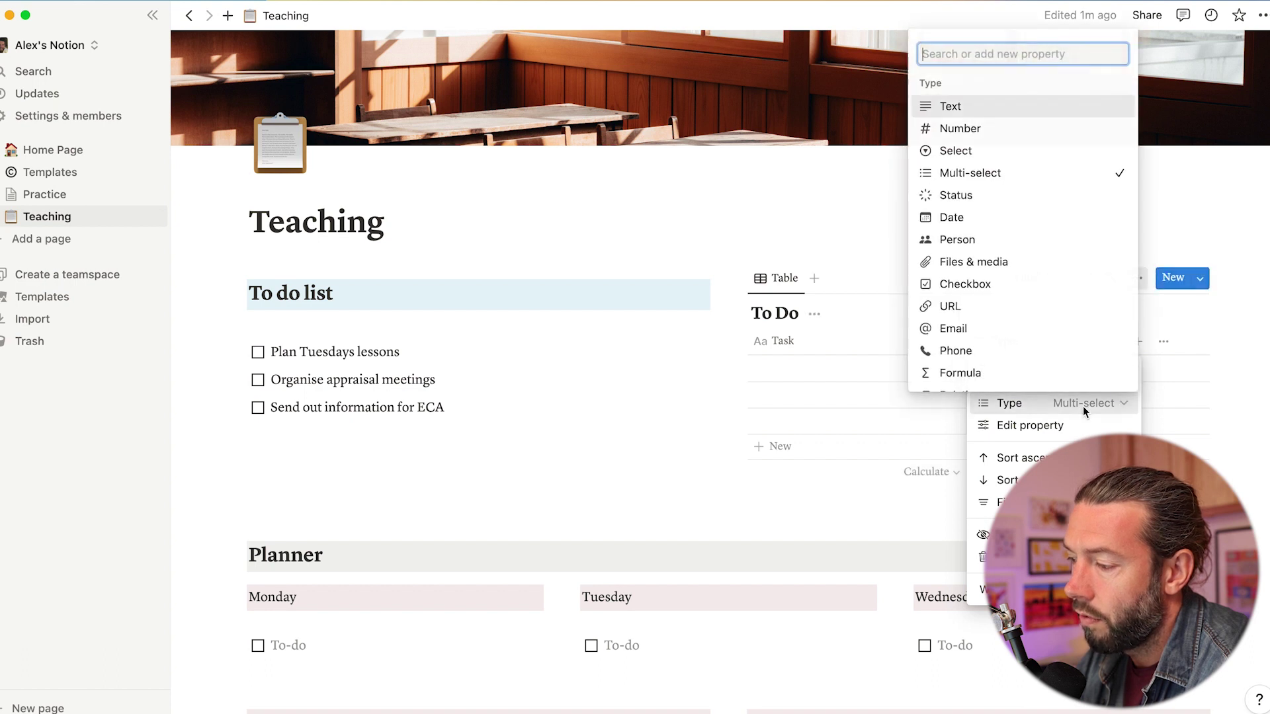
click(962, 151)
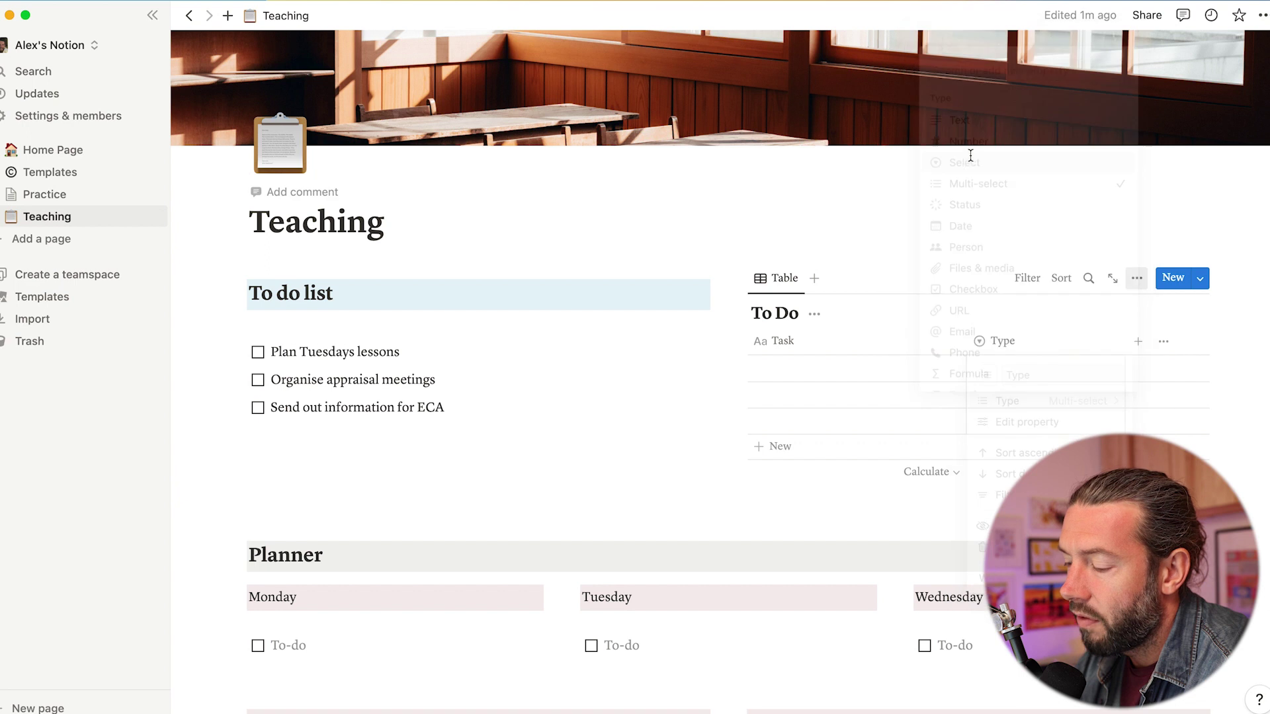
click(1029, 338)
- Add Teaching, Department and Leadership as choices in the Type property editor
click(1033, 426)
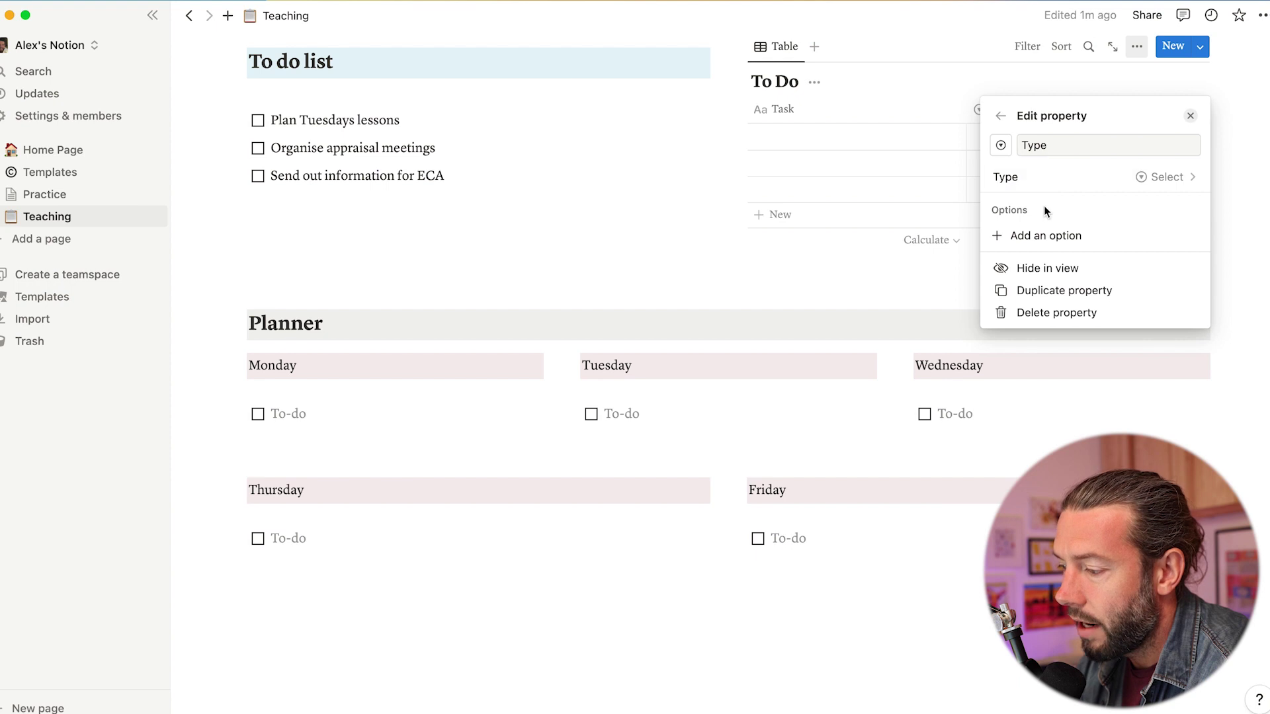
click(1039, 240)
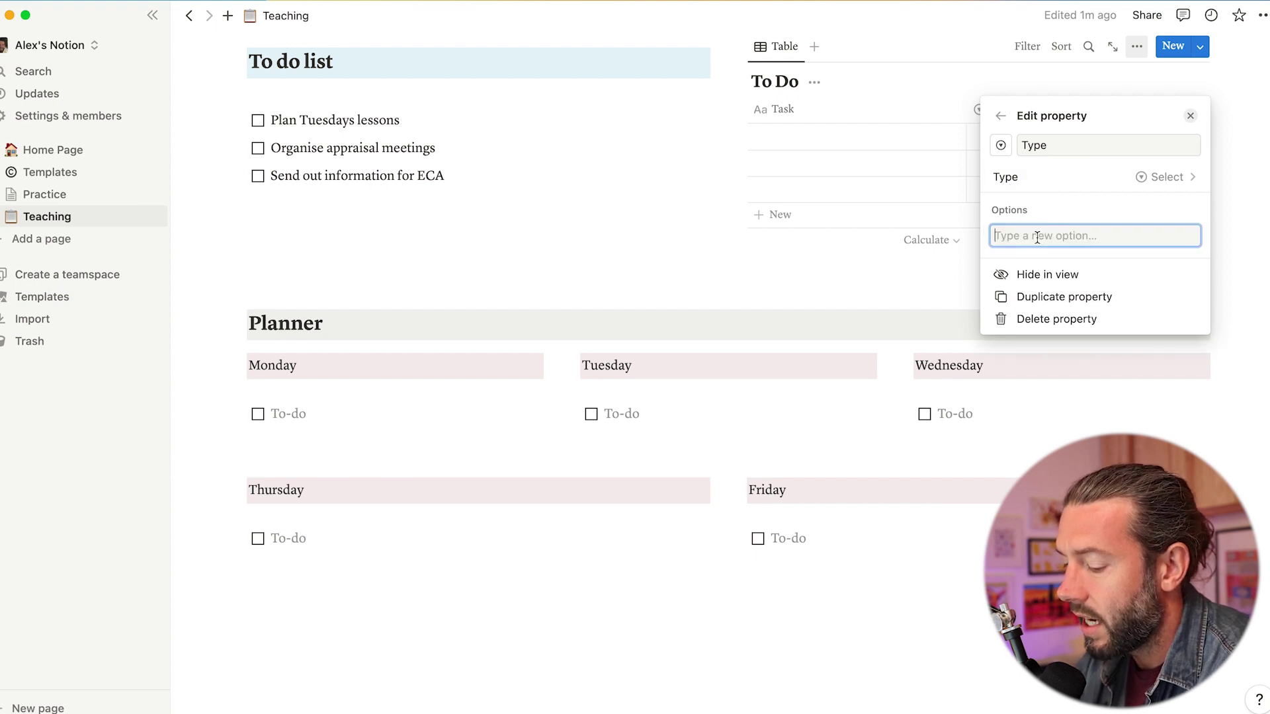
text(Teaching)
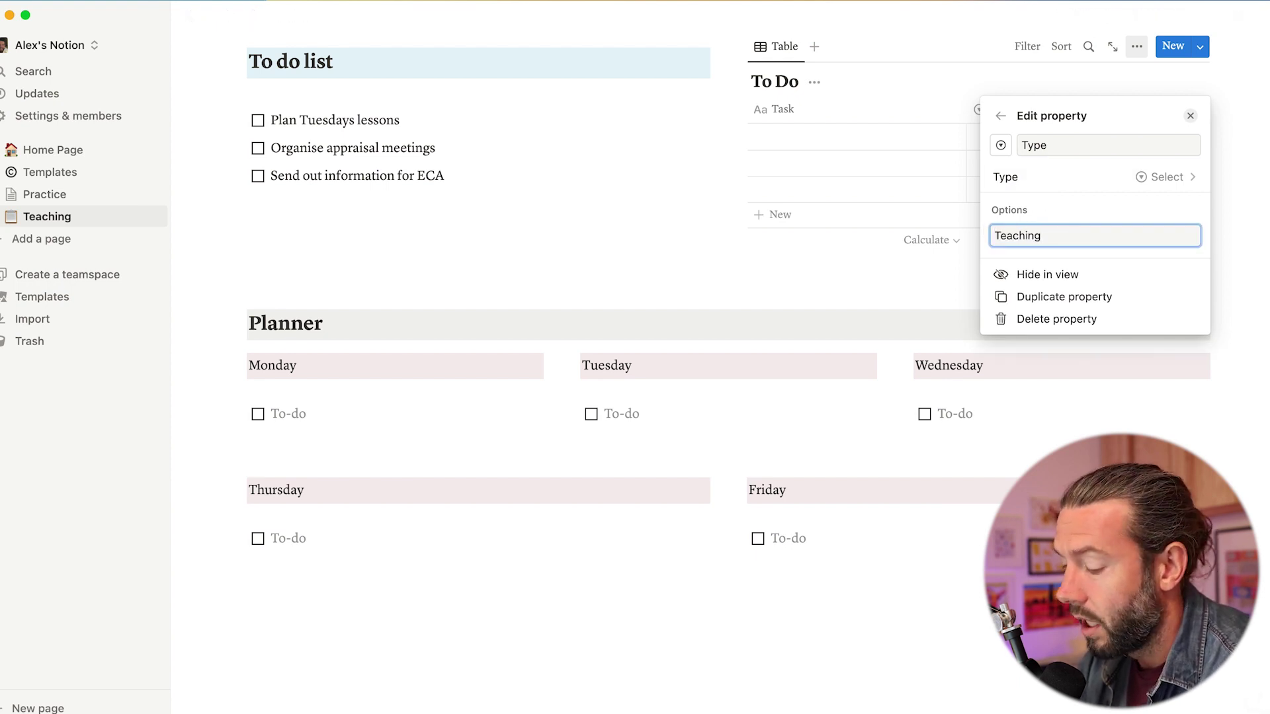
key(Return)
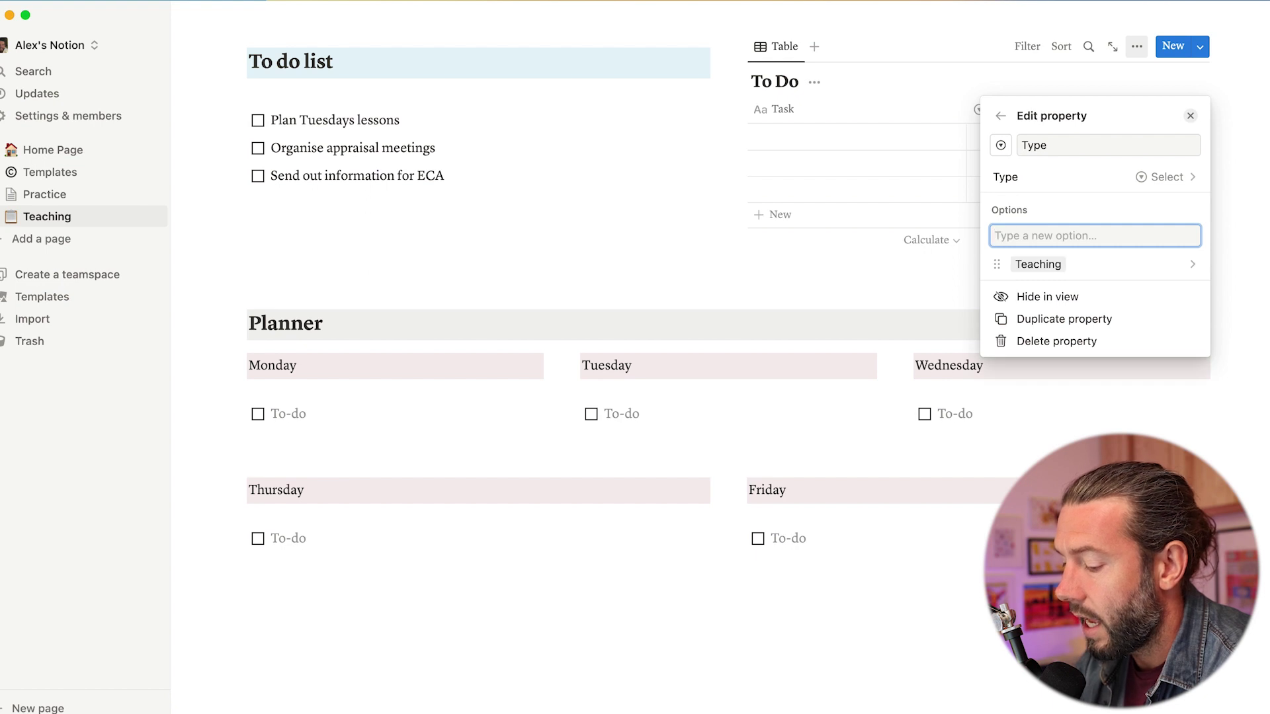
text(D)
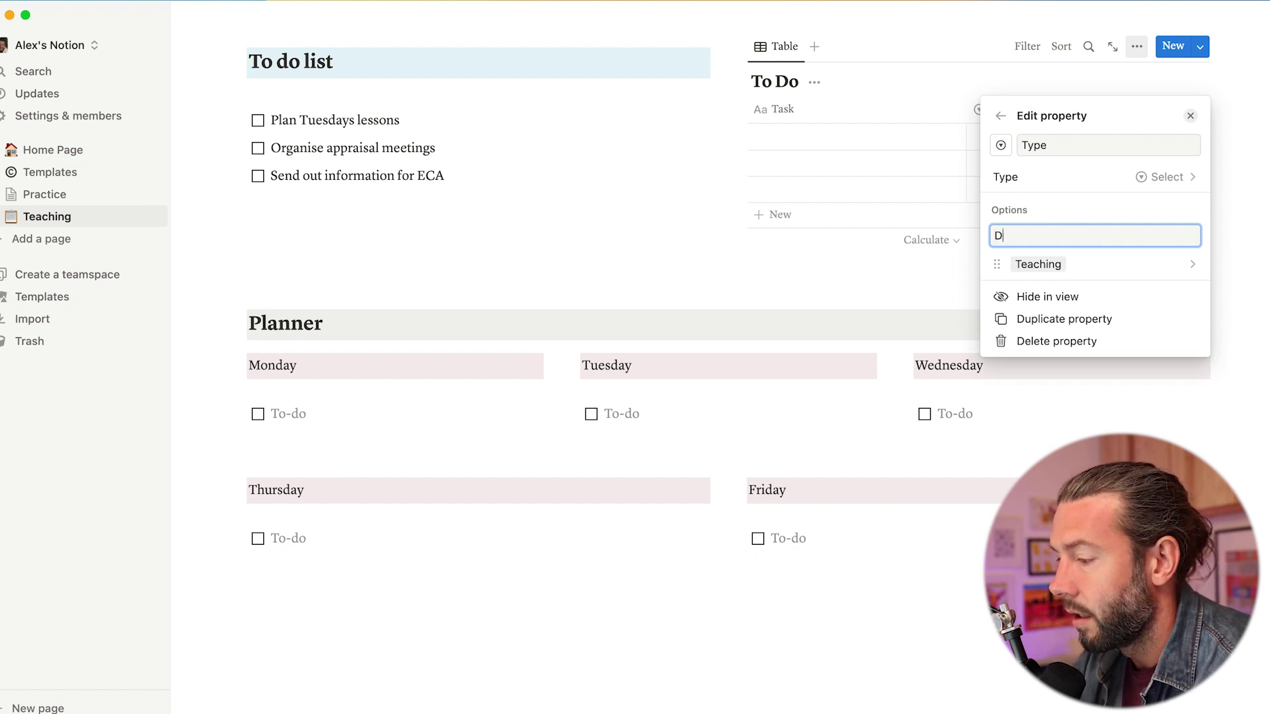
text(epartment)
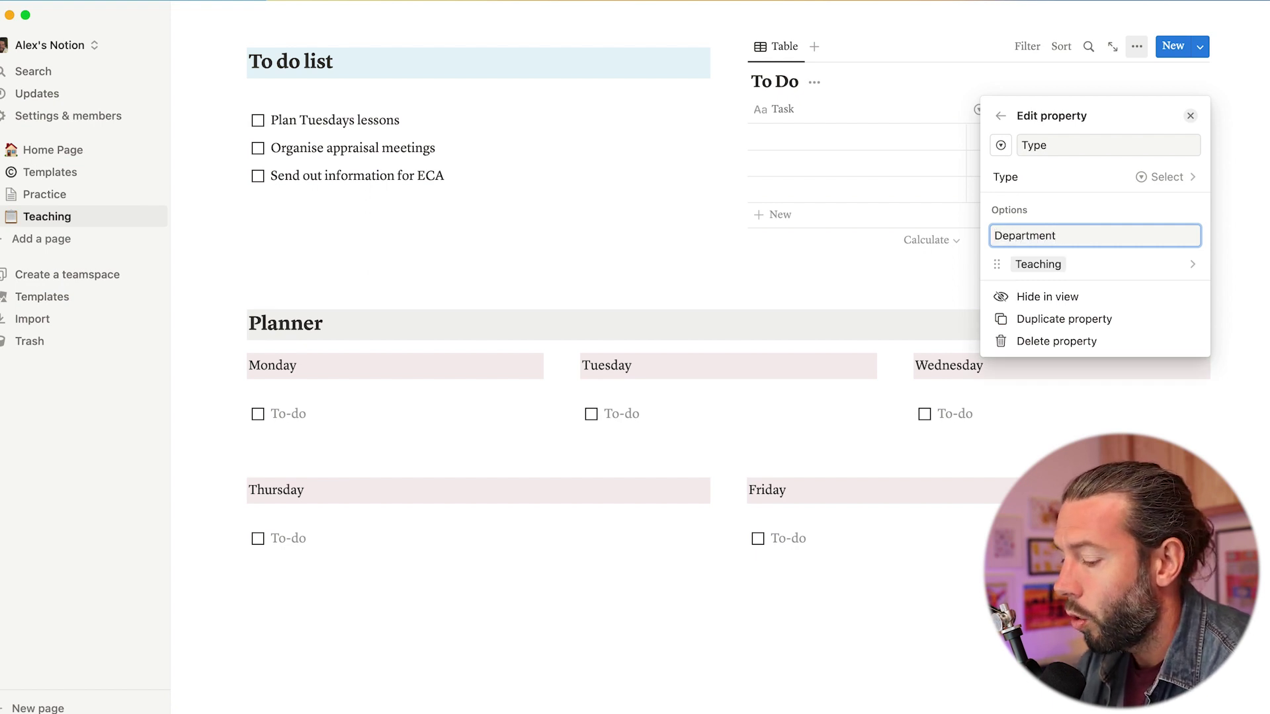
key(Return)
text(Leadershi)
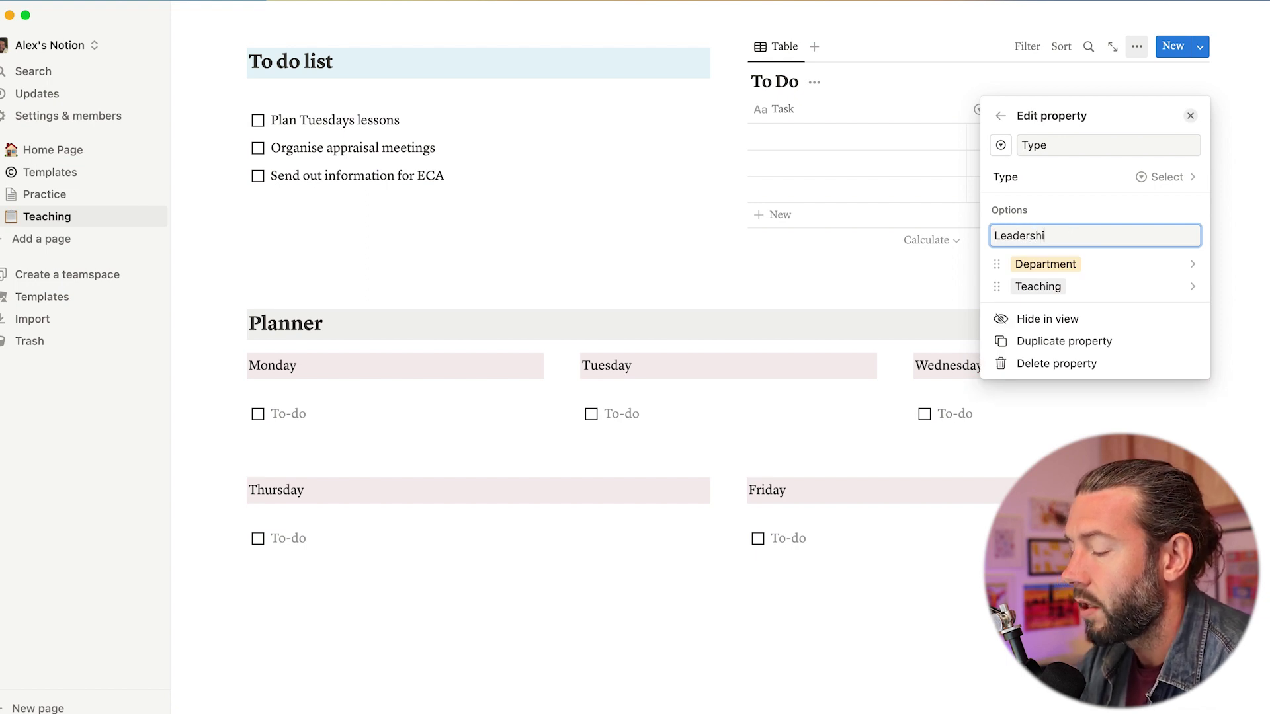
text(p)
key(Return)
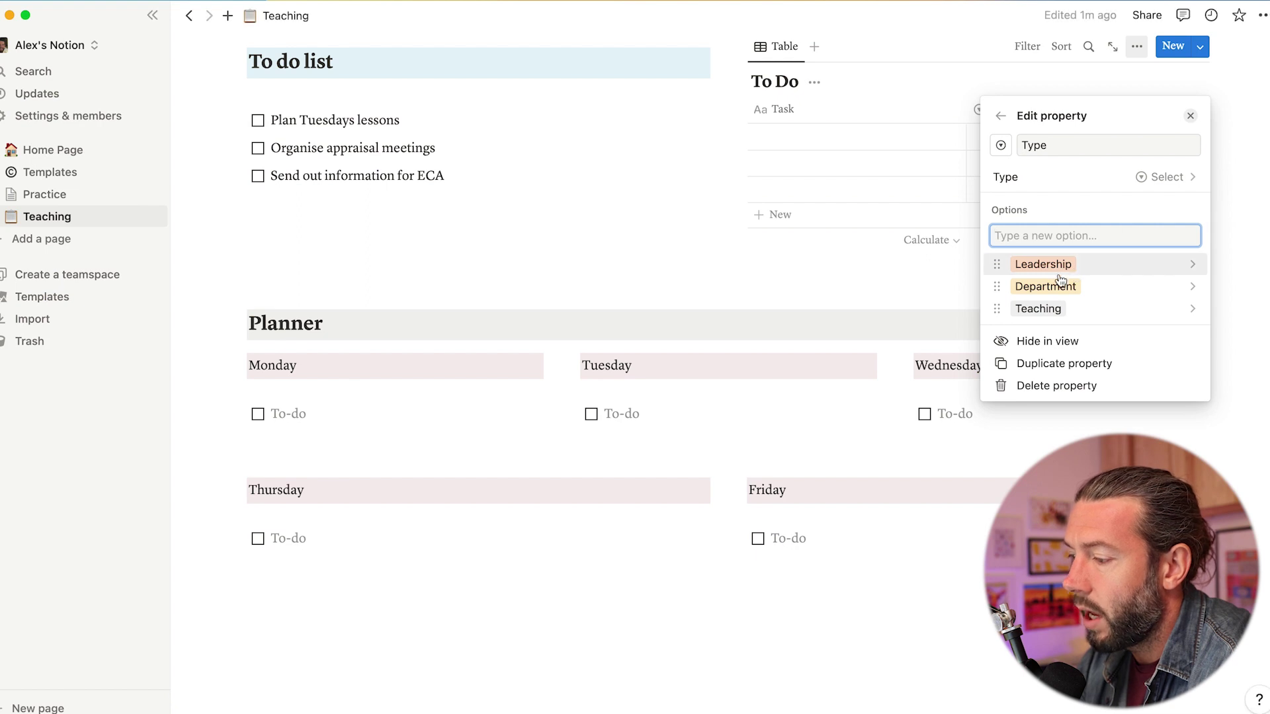
click(912, 284)
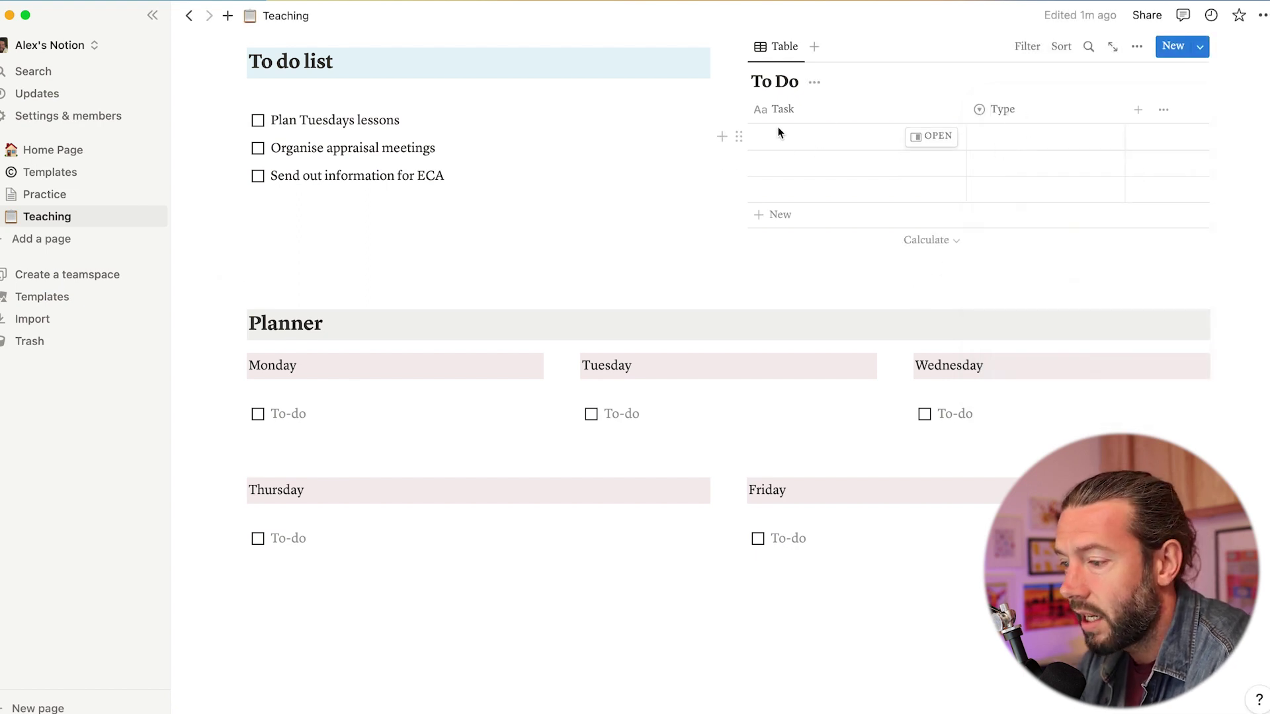
- Paste 'Plan Tuesdays lessons' from the to-do list into the first Task cell and tag it Teaching
drag(414, 121, 272, 111)
key(super+c)
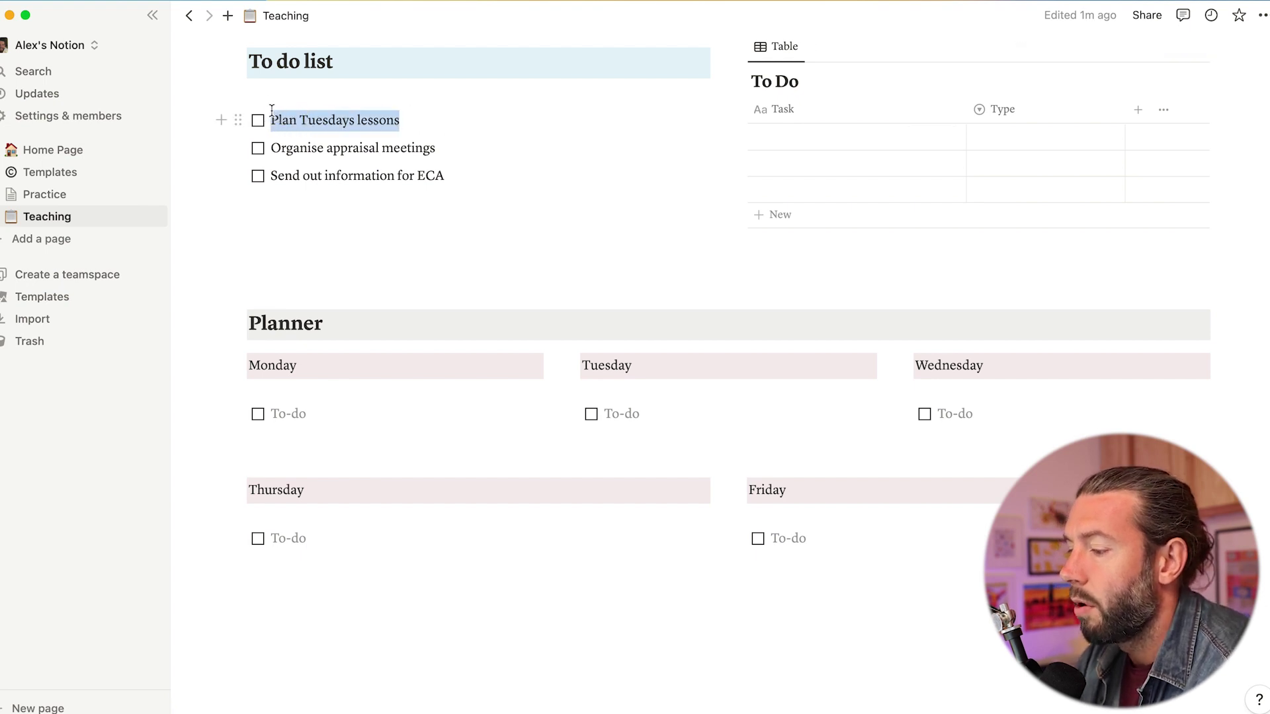
click(775, 141)
key(super+v)
click(999, 136)
click(999, 137)
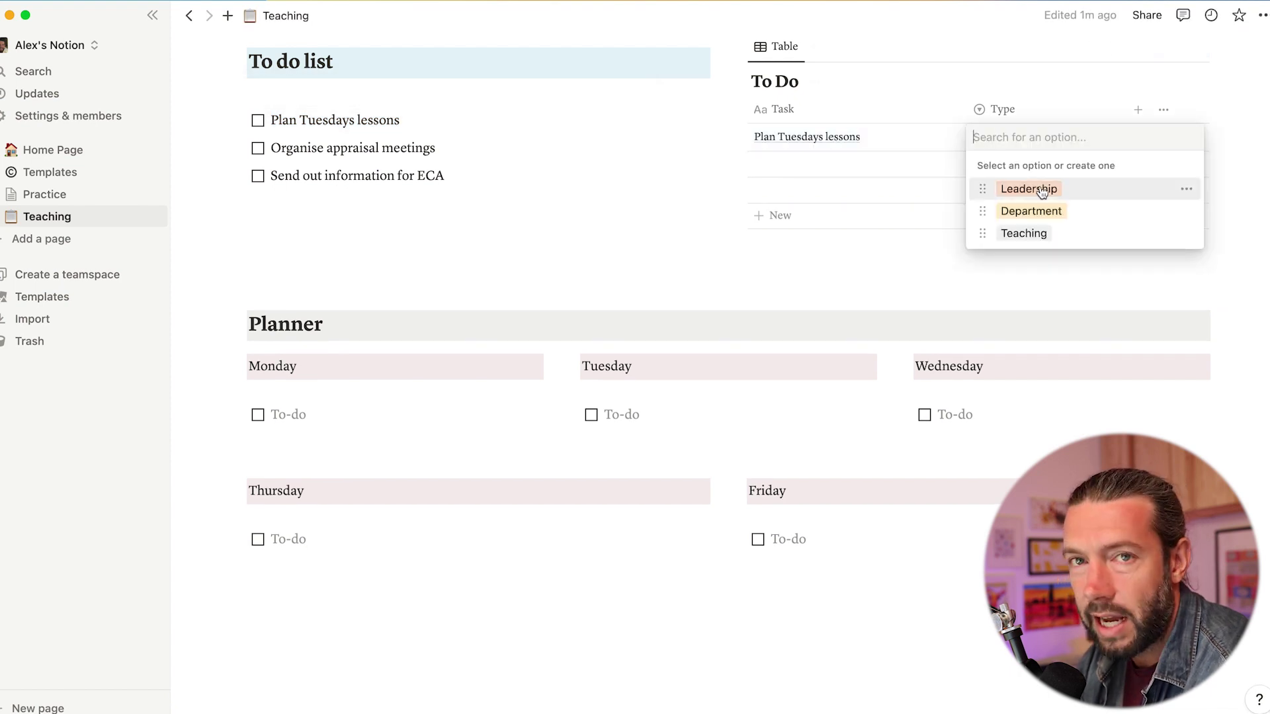
click(1024, 234)
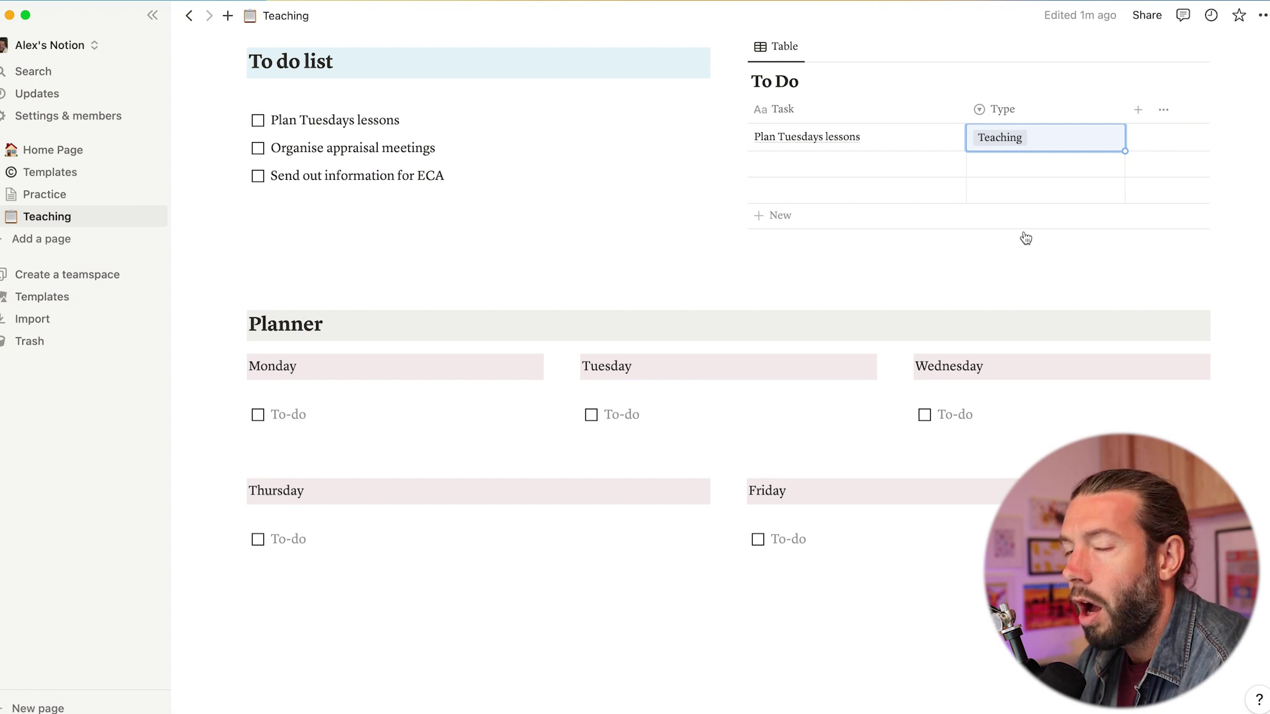
- Add a 'Due date' property of type Date to the To Do table
click(1138, 111)
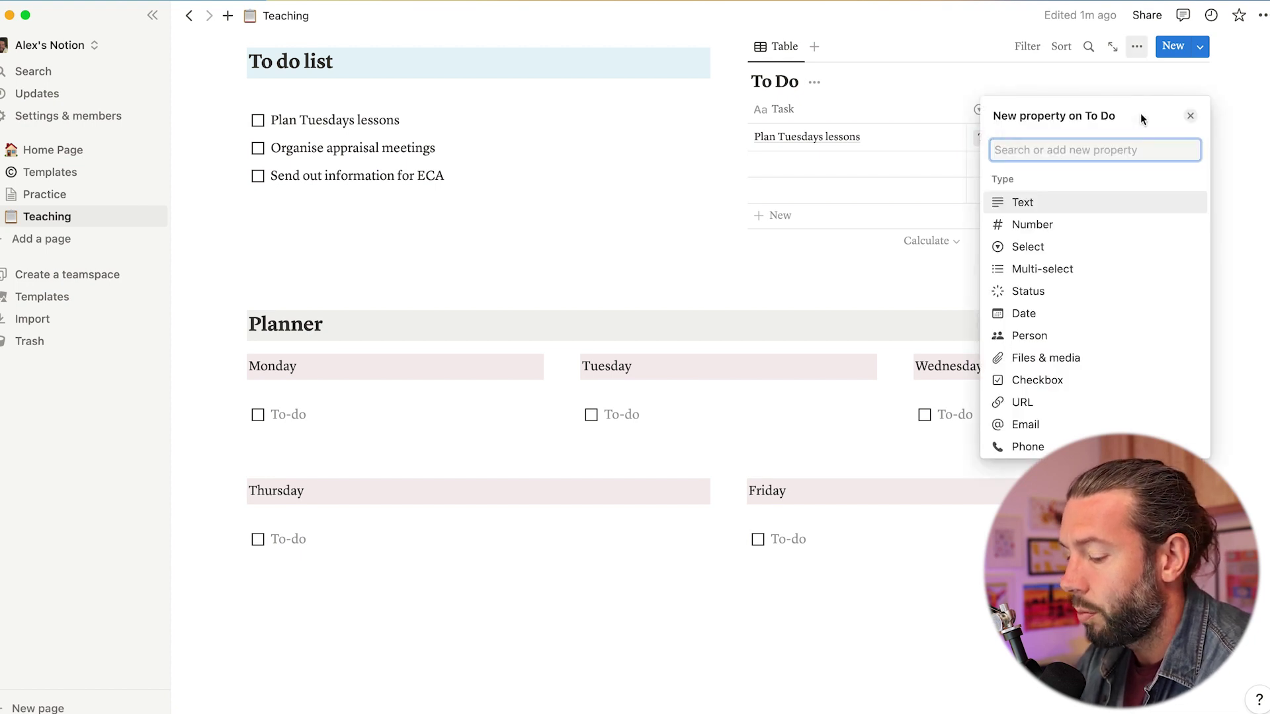
text(Due date)
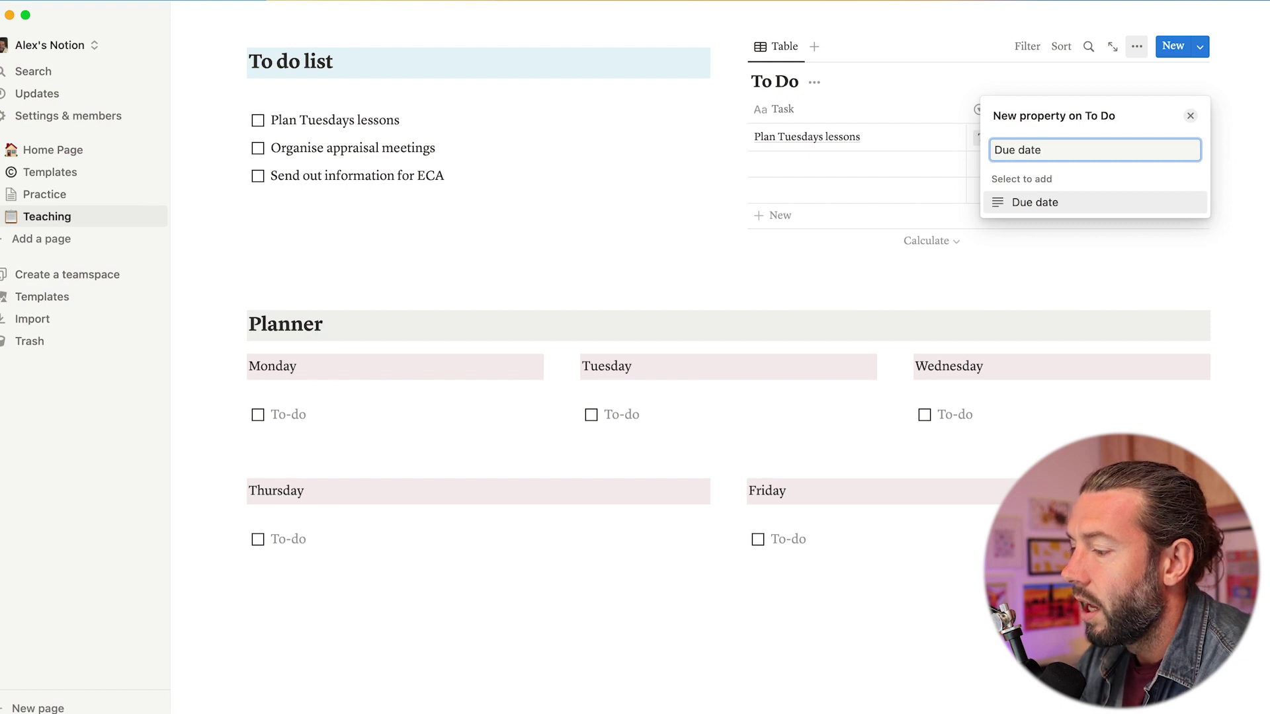
key(Return)
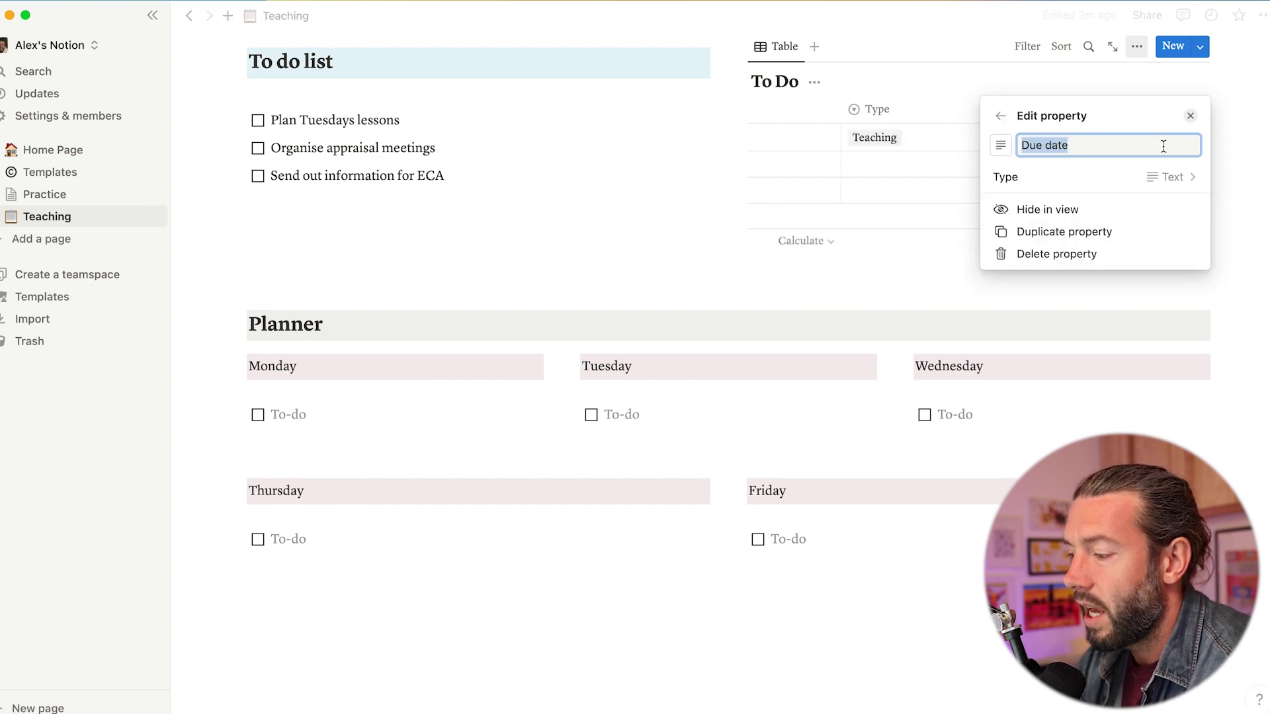
click(1174, 178)
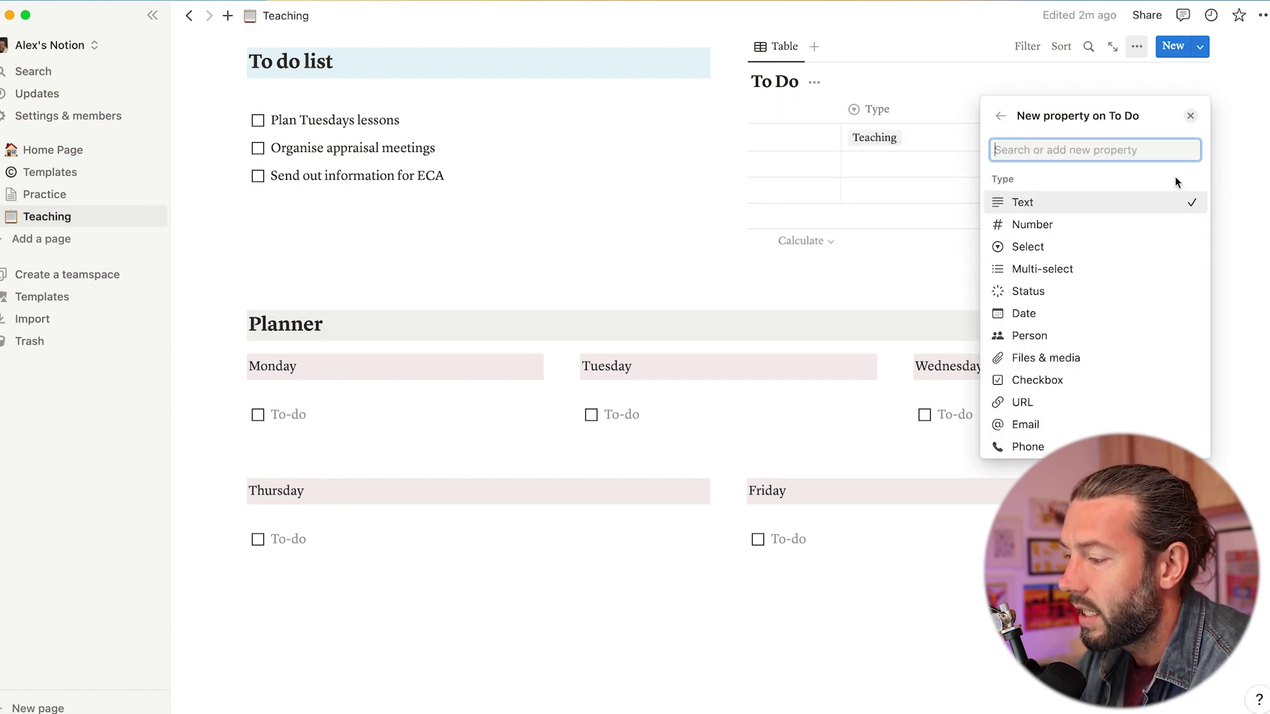
click(1024, 315)
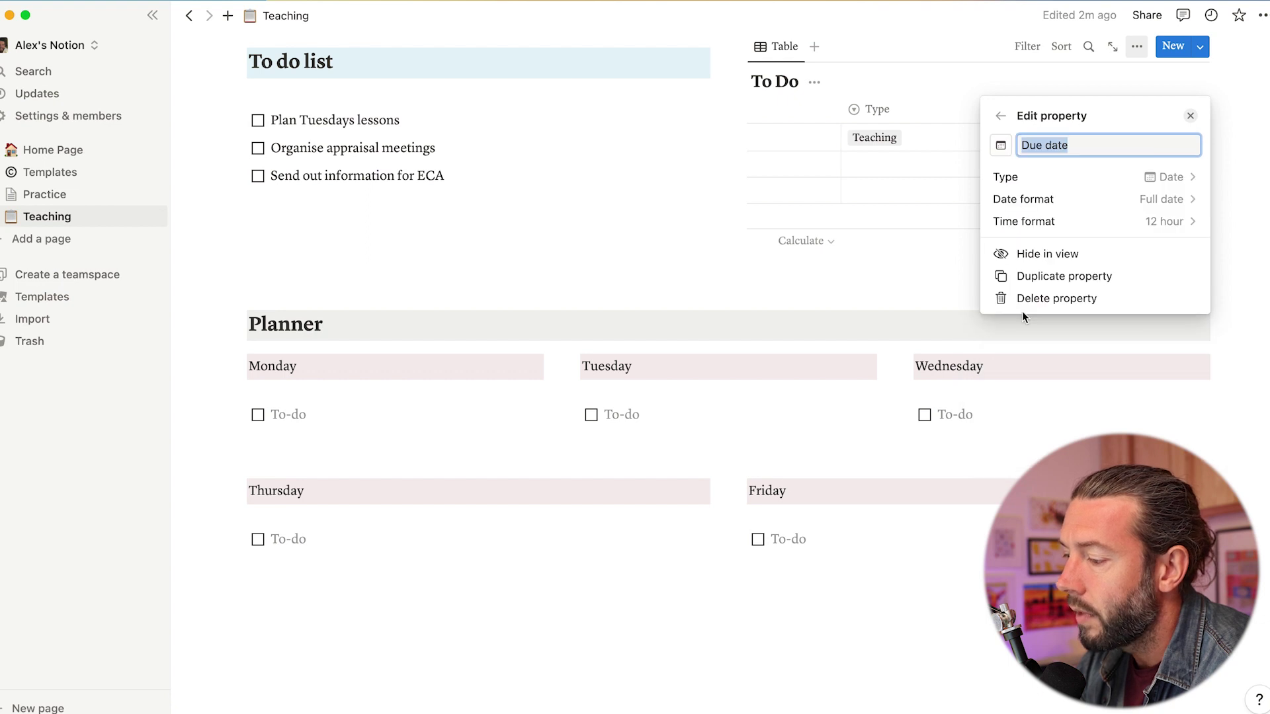
click(958, 275)
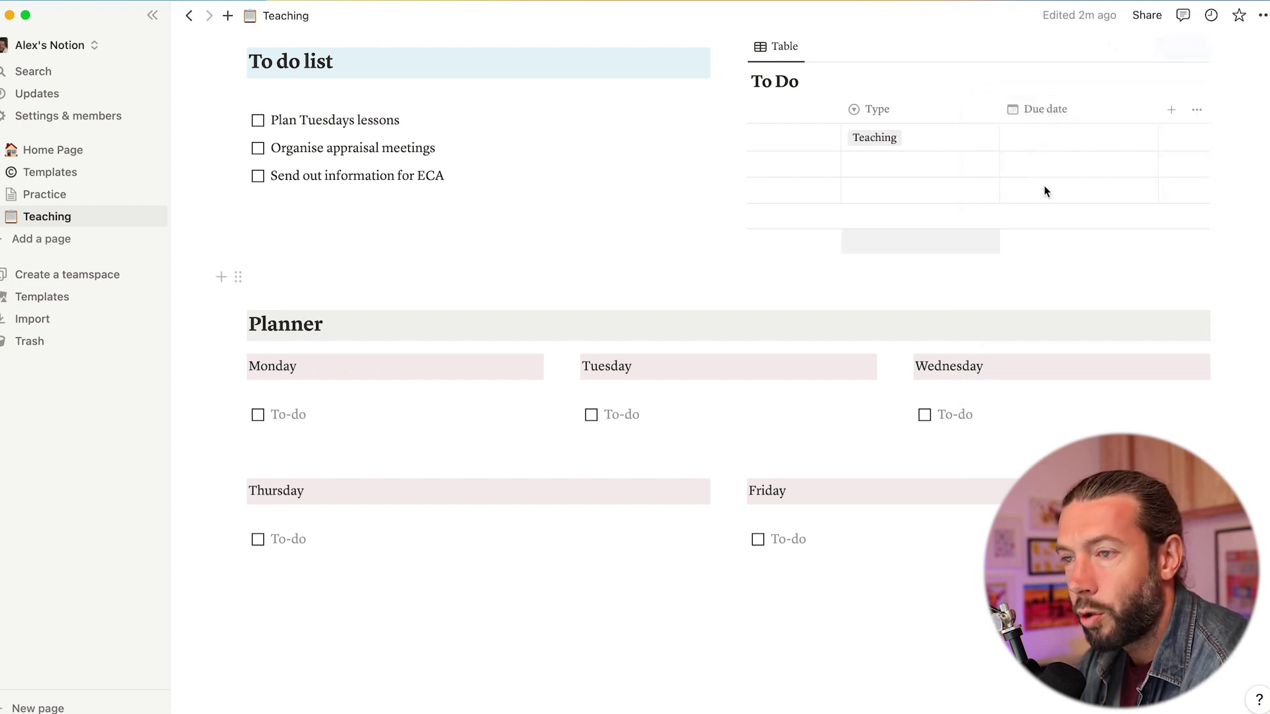
- Set Plan Tuesdays lessons' due date to January 10, 2023
click(1044, 140)
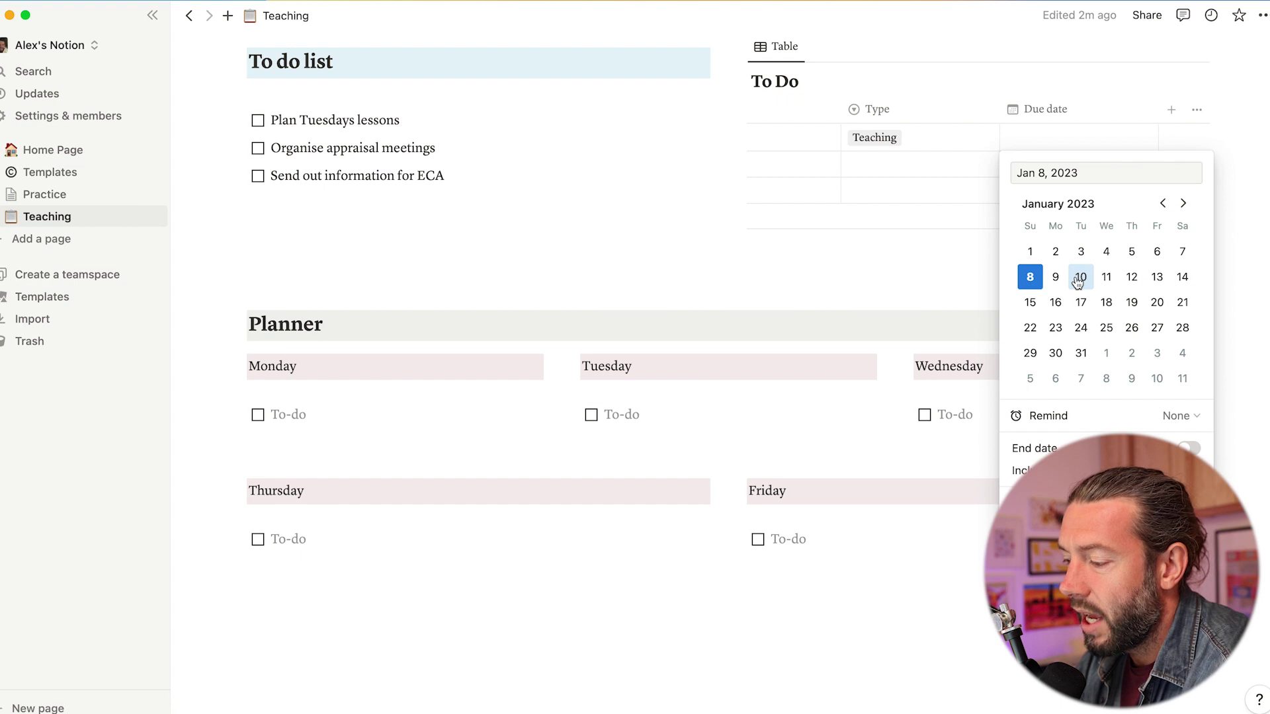
click(1079, 281)
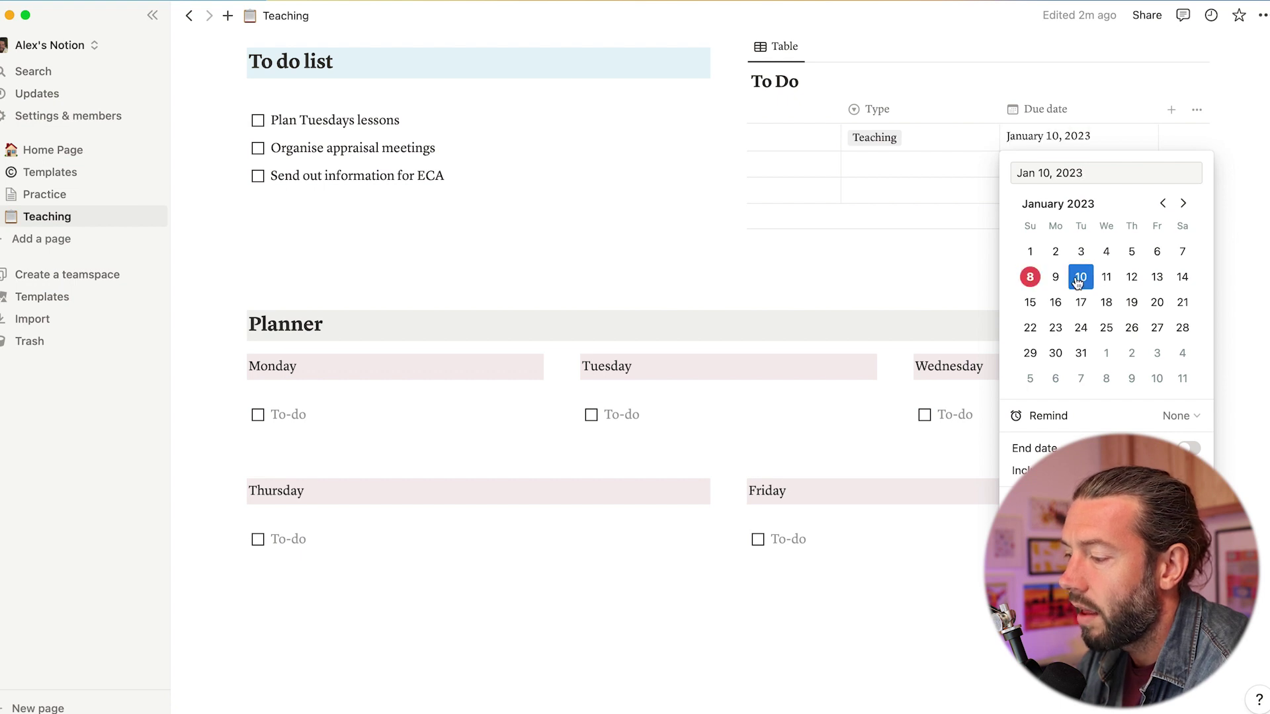
click(963, 271)
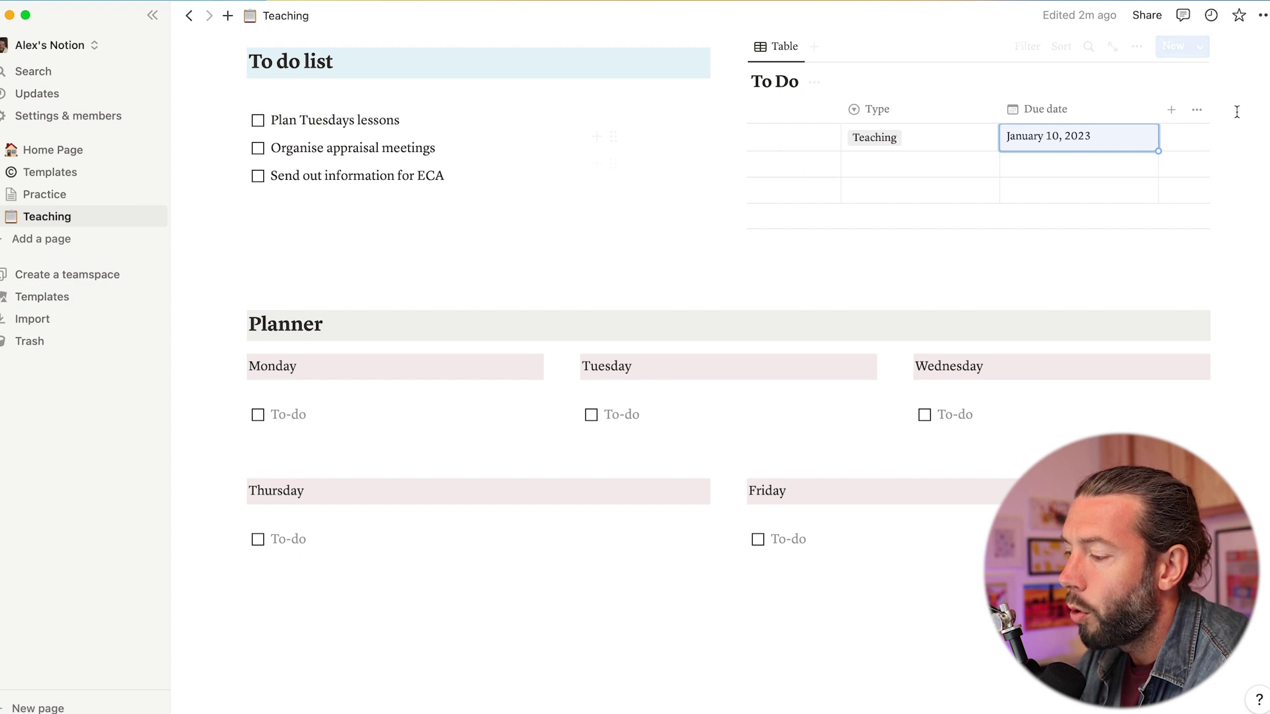
click(1173, 111)
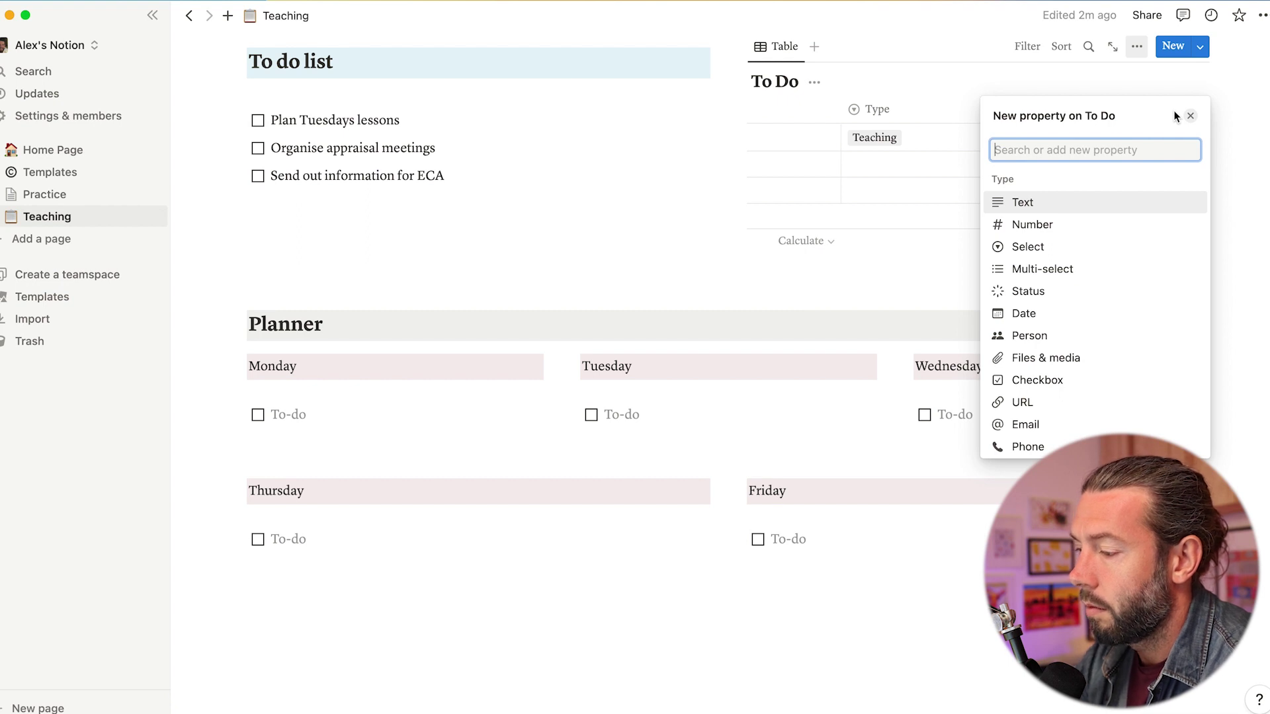
- Add a 'Status' property to the To Do table
text(State)
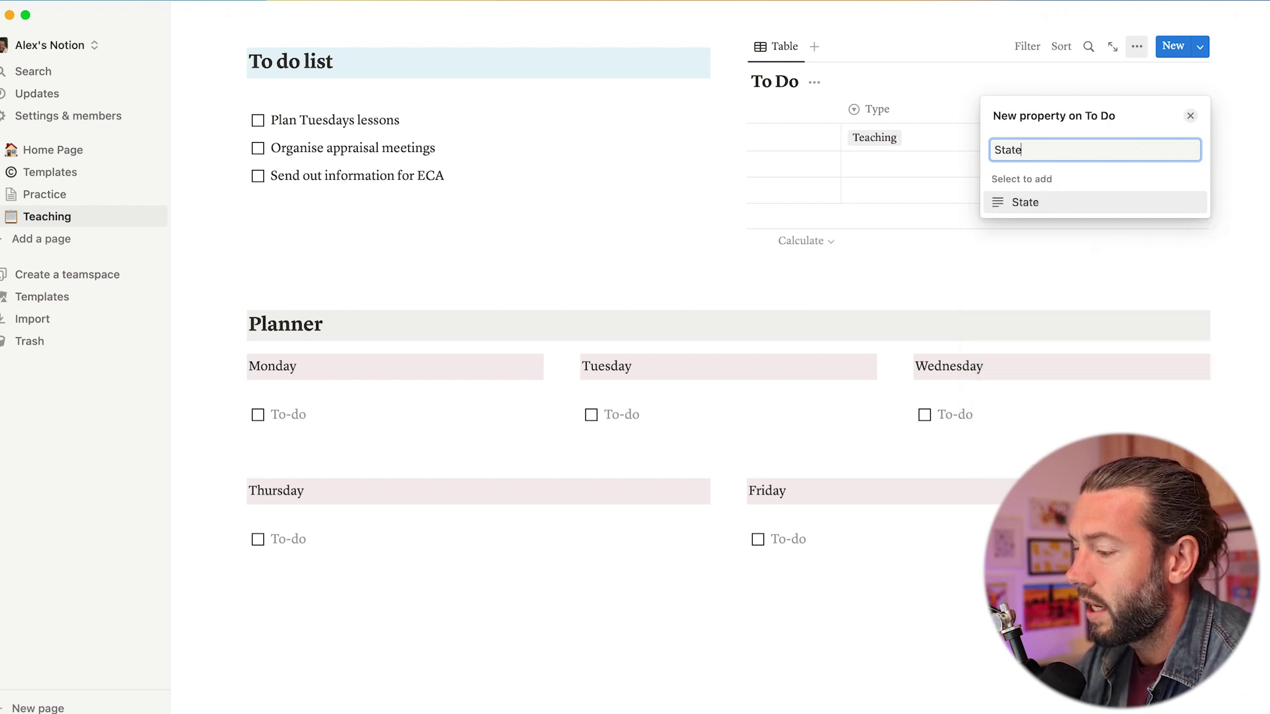
key(BackSpace)
text(us)
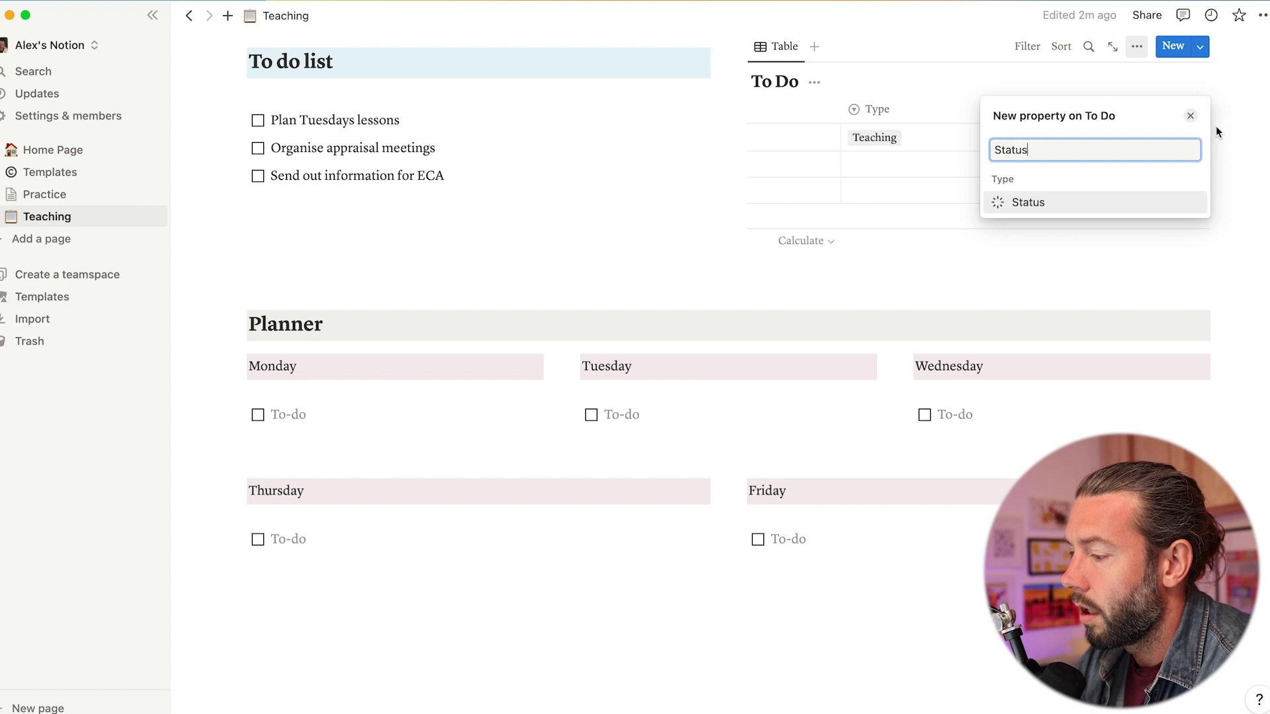
key(Return)
click(1182, 182)
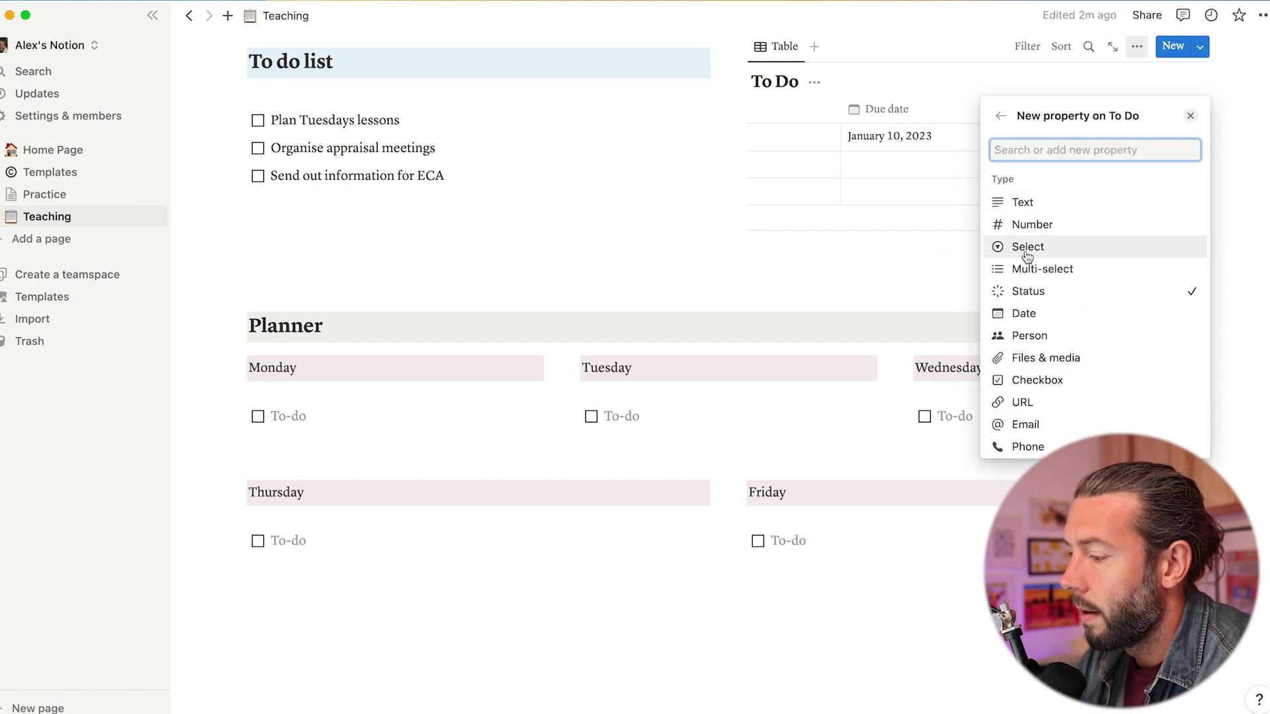
key(Escape)
- Review the Status options Not started, In progress and Done
click(1041, 109)
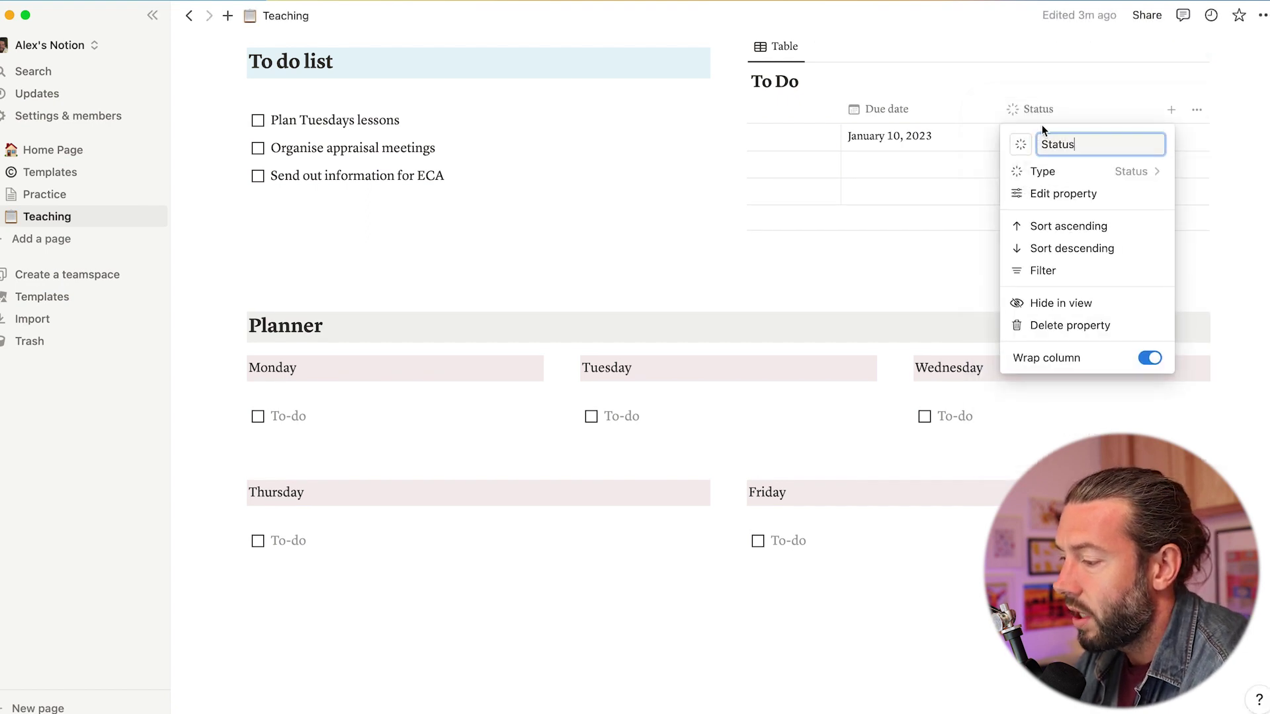
click(1058, 193)
scroll(1061, 257, down, 1)
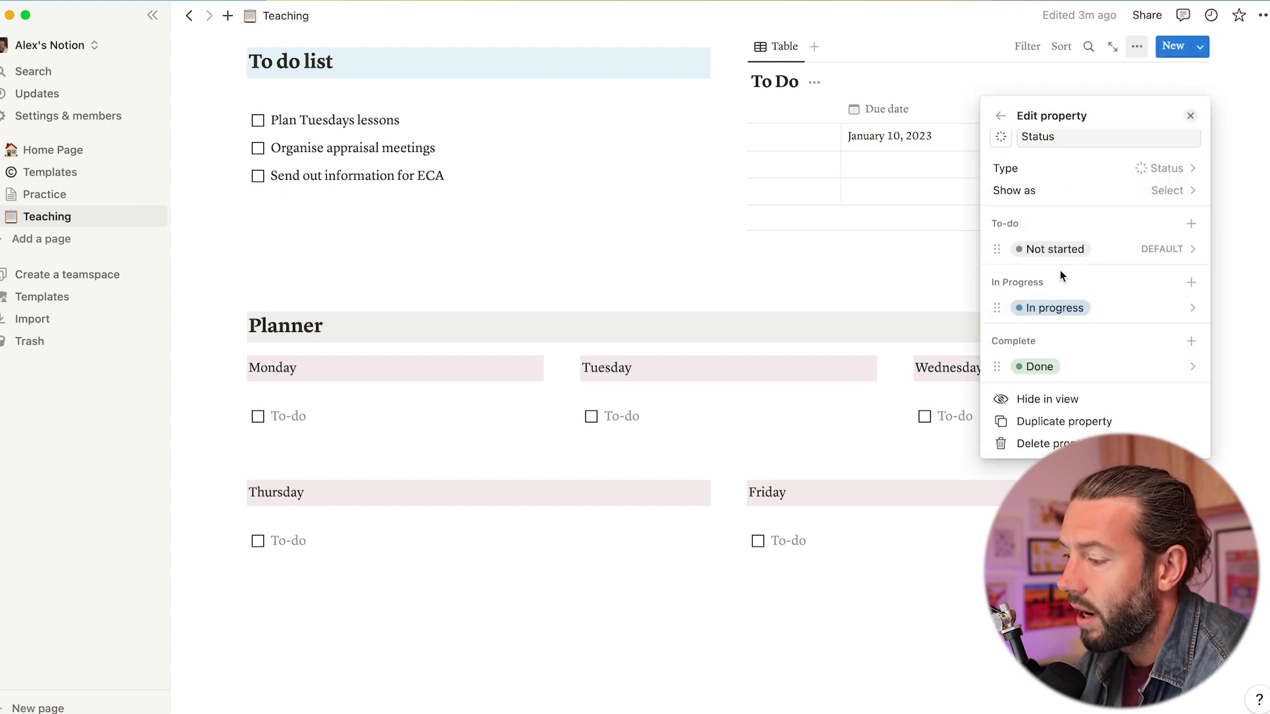
click(975, 272)
scroll(1034, 162, left, 8)
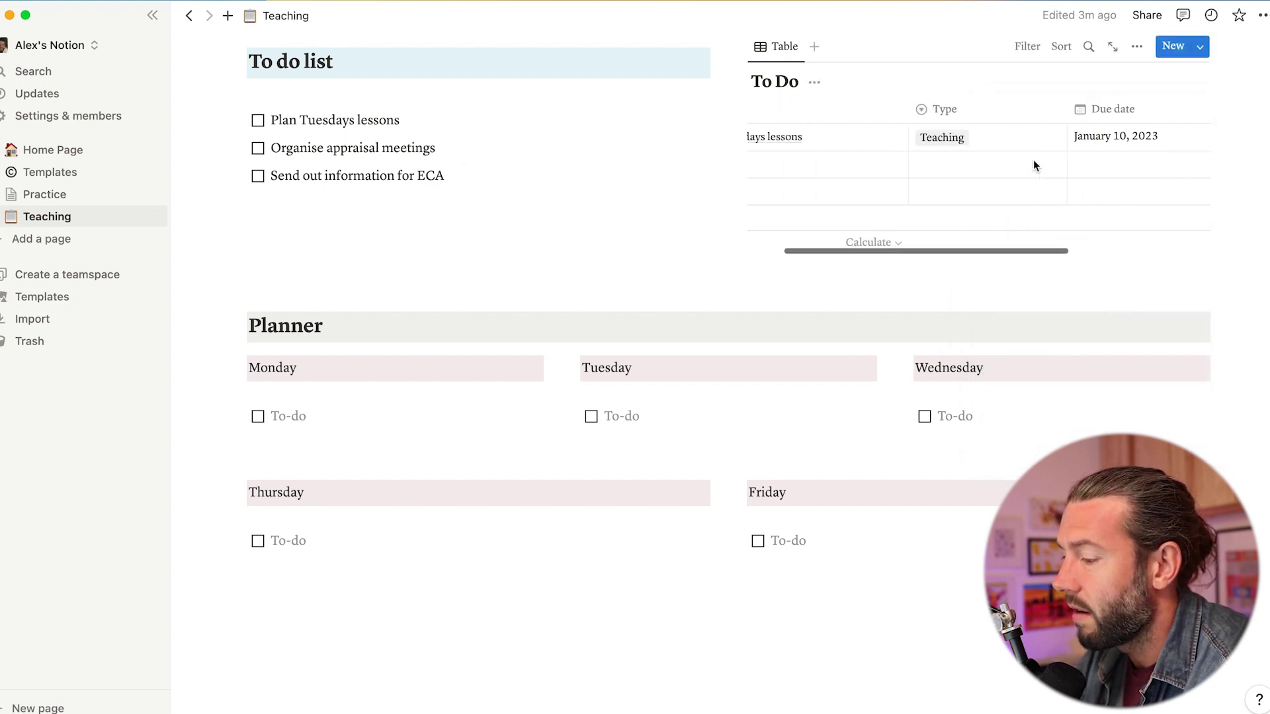
scroll(1035, 165, right, 5)
scroll(1035, 164, left, 6)
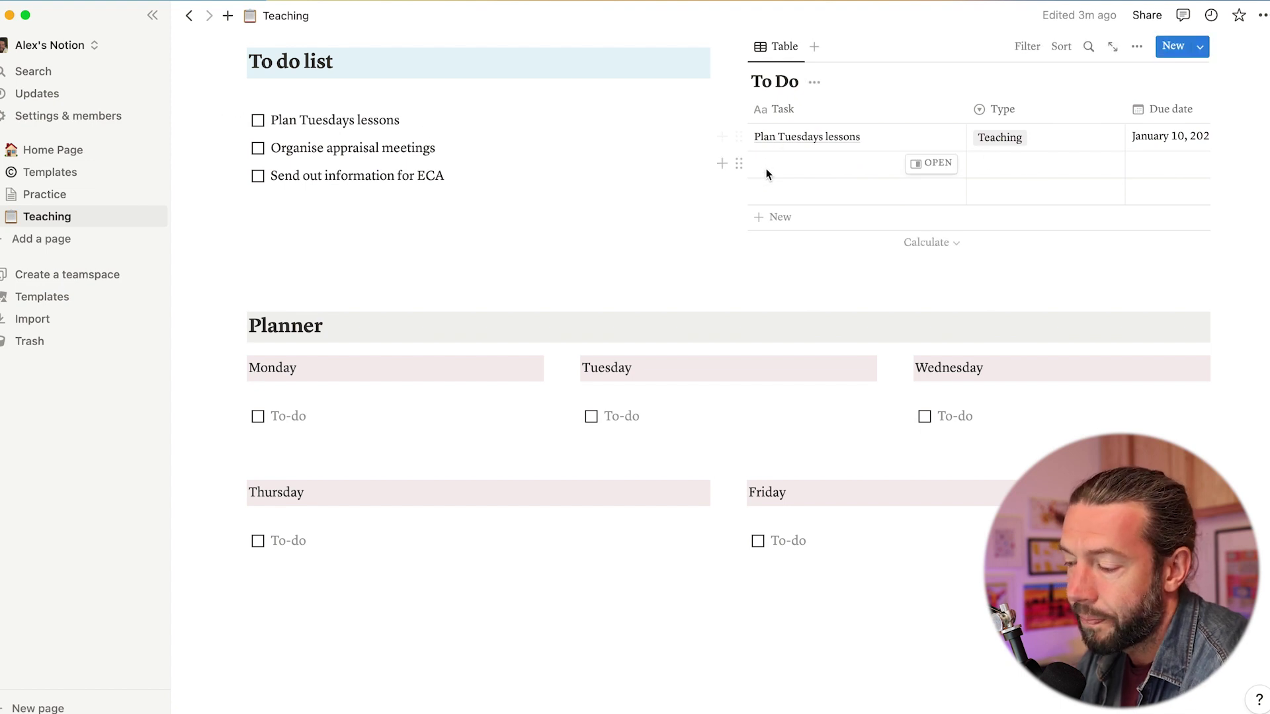
- Add a Calendar view to the To Do database
scroll(766, 173, up, 5)
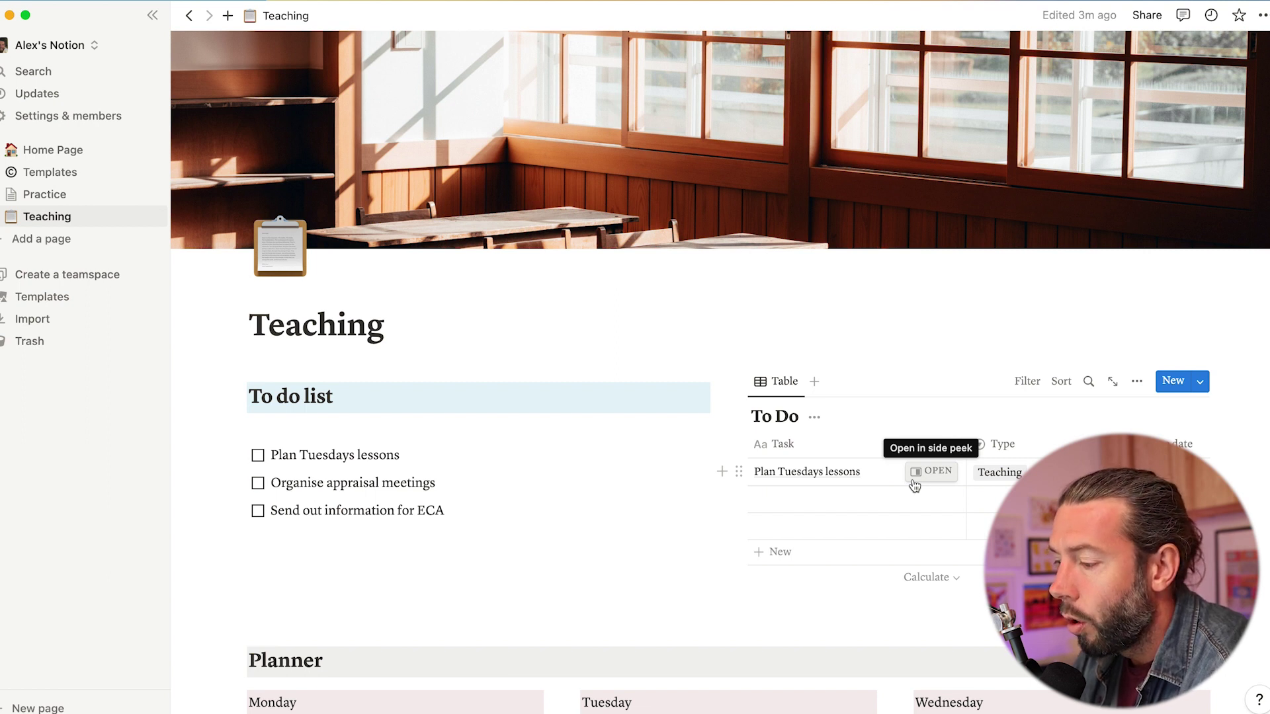
scroll(915, 486, down, 3)
click(815, 296)
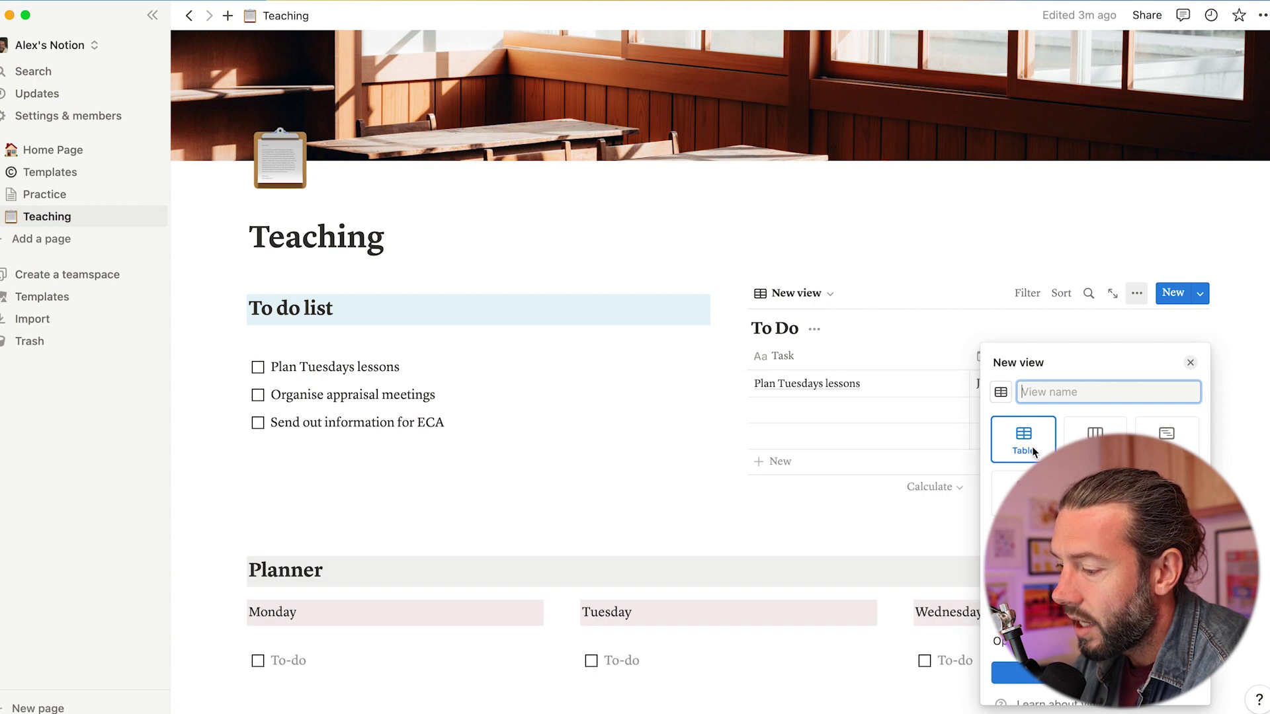
click(1023, 492)
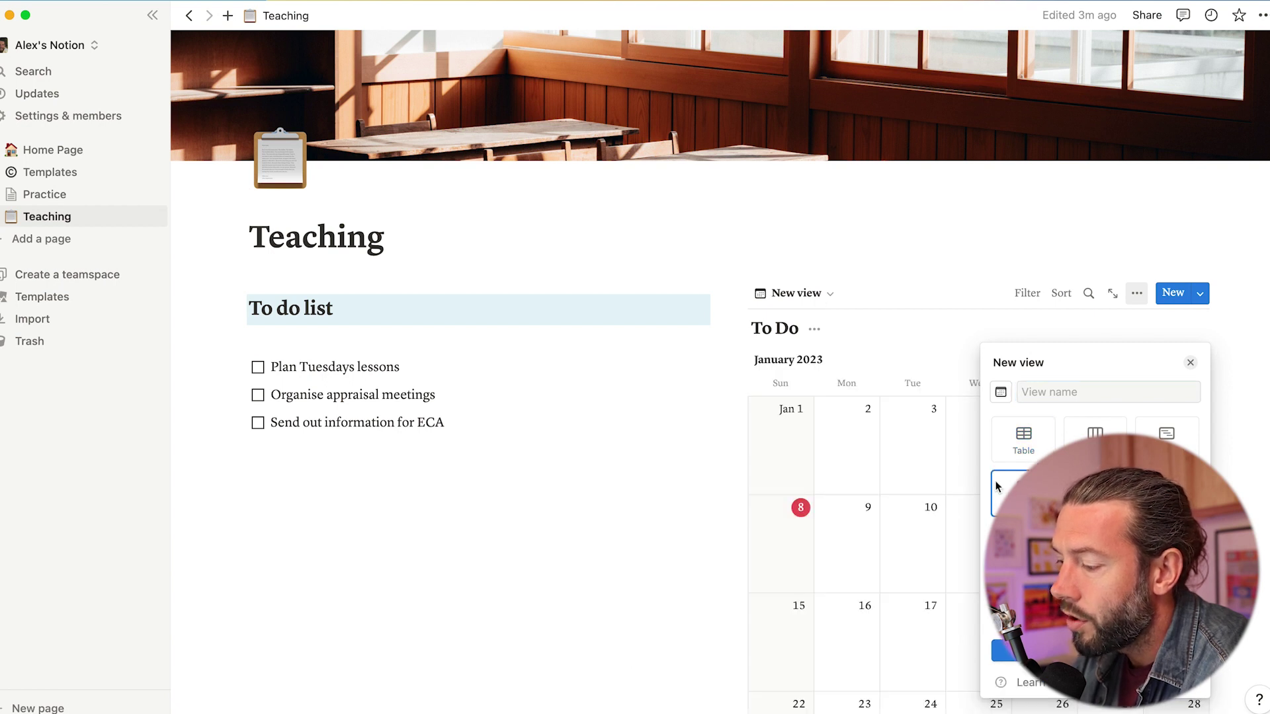
click(1190, 362)
- Switch the To Do database back to its Table view
scroll(1072, 340, down, 5)
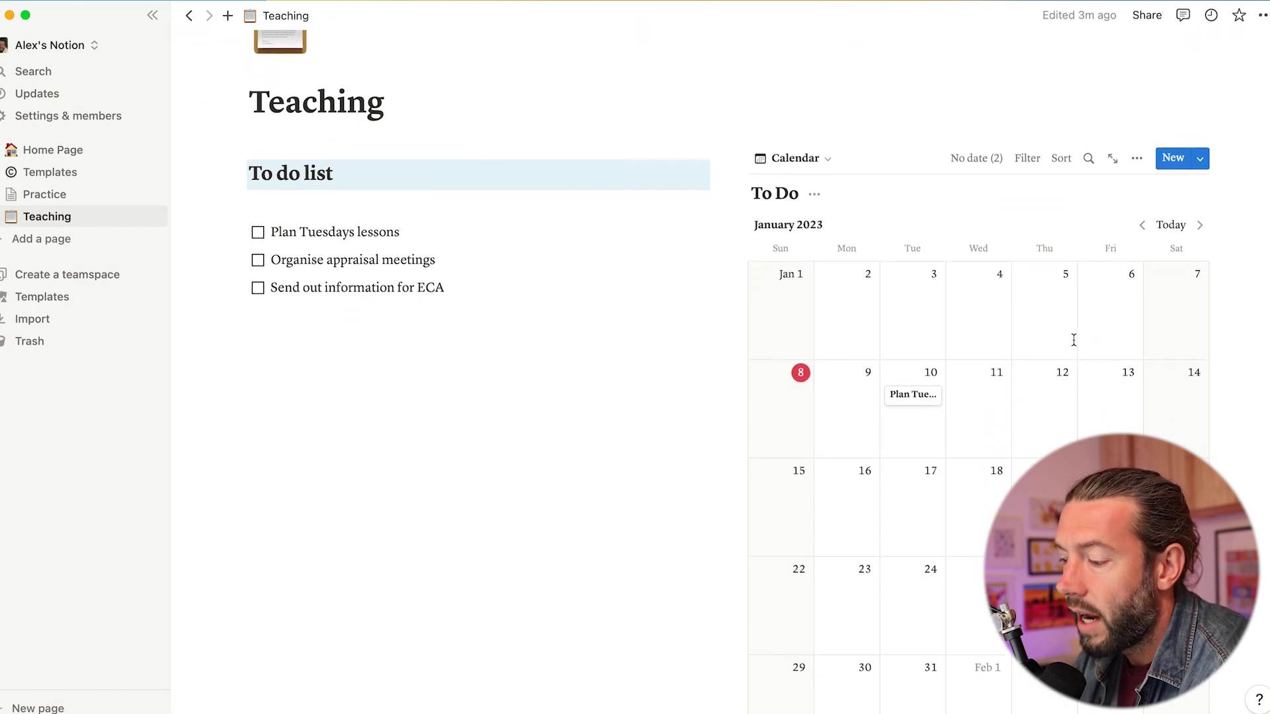
scroll(1004, 218, down, 2)
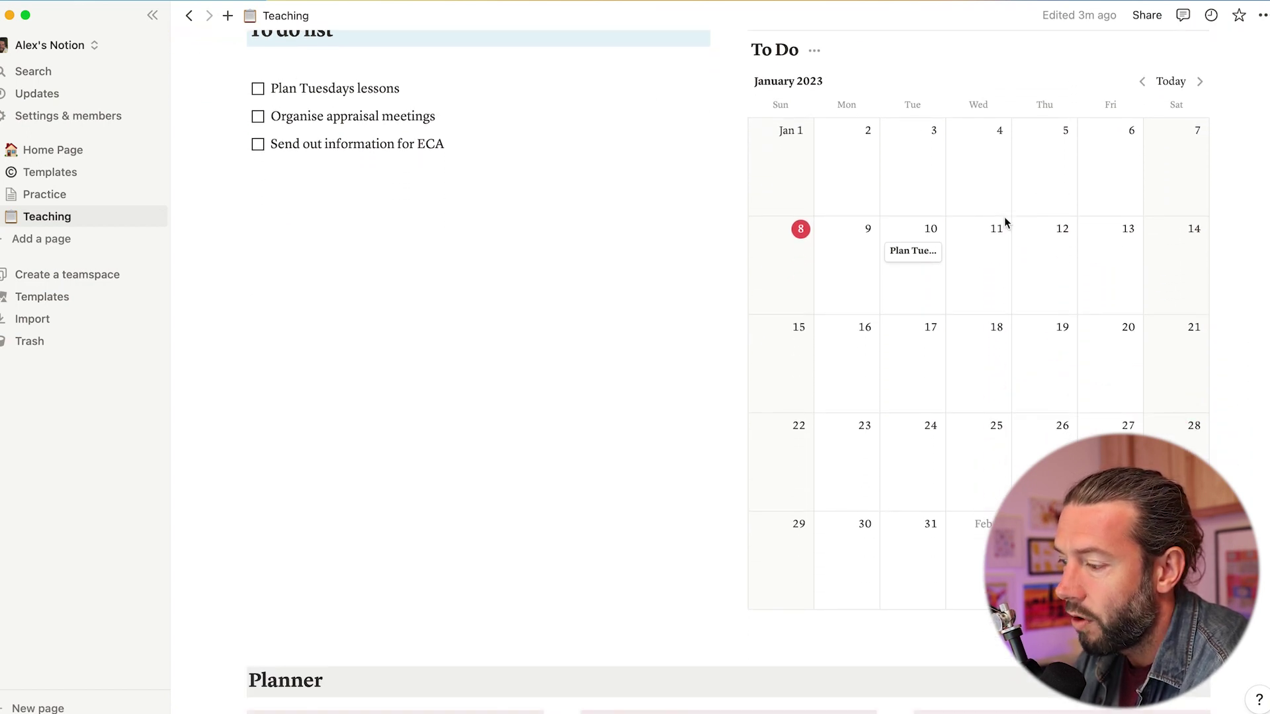
scroll(925, 165, up, 3)
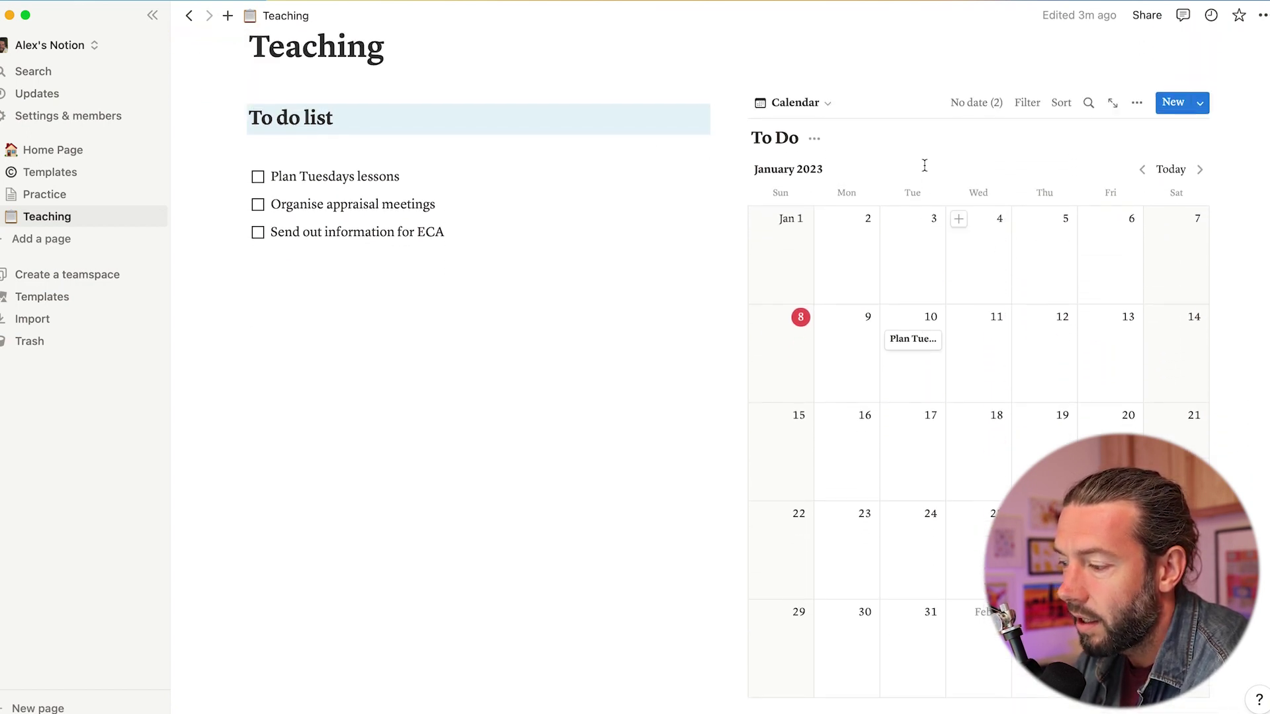
click(831, 104)
click(747, 180)
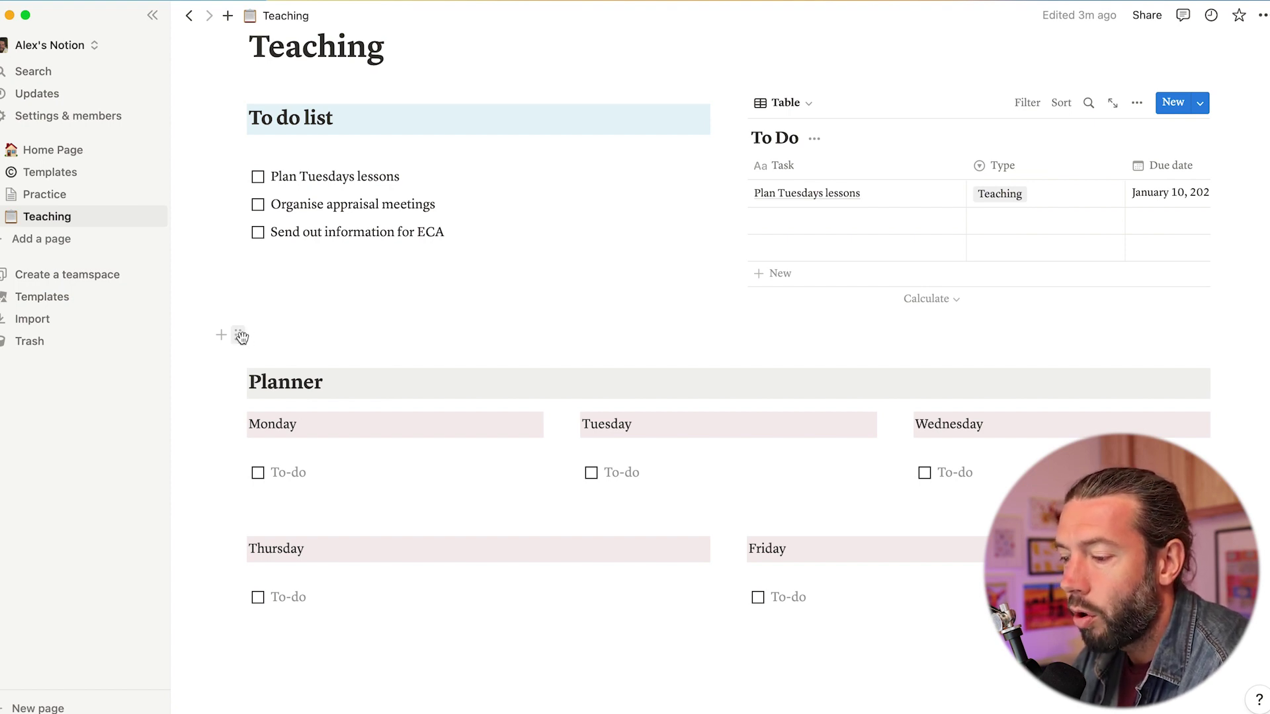
- Insert a calendar view above the Planner, linked to the To Do database
click(279, 335)
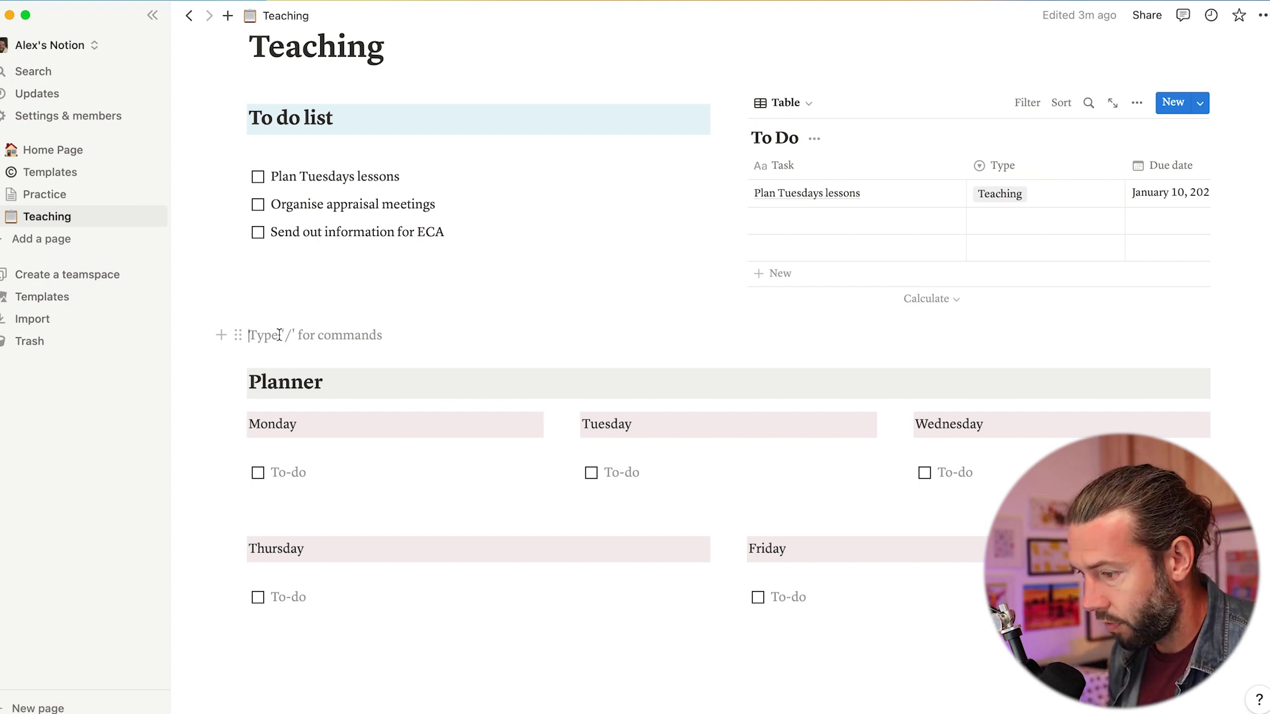
text(/)
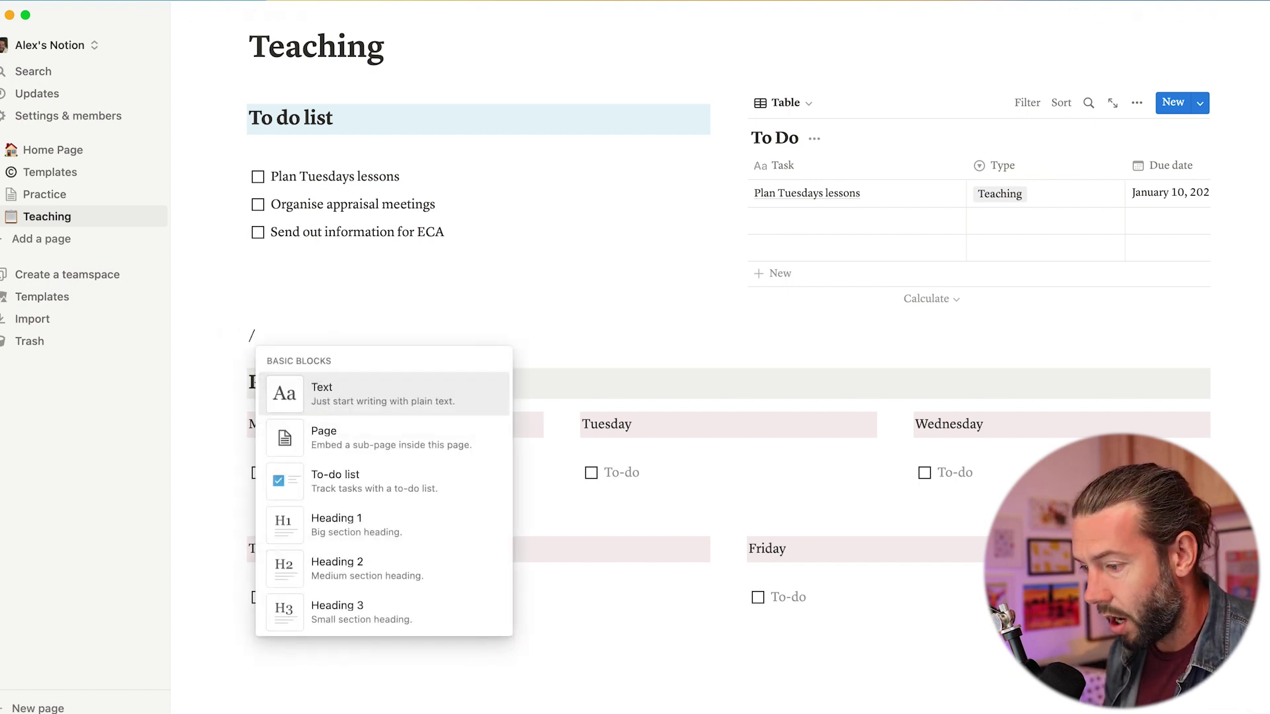
text(cal)
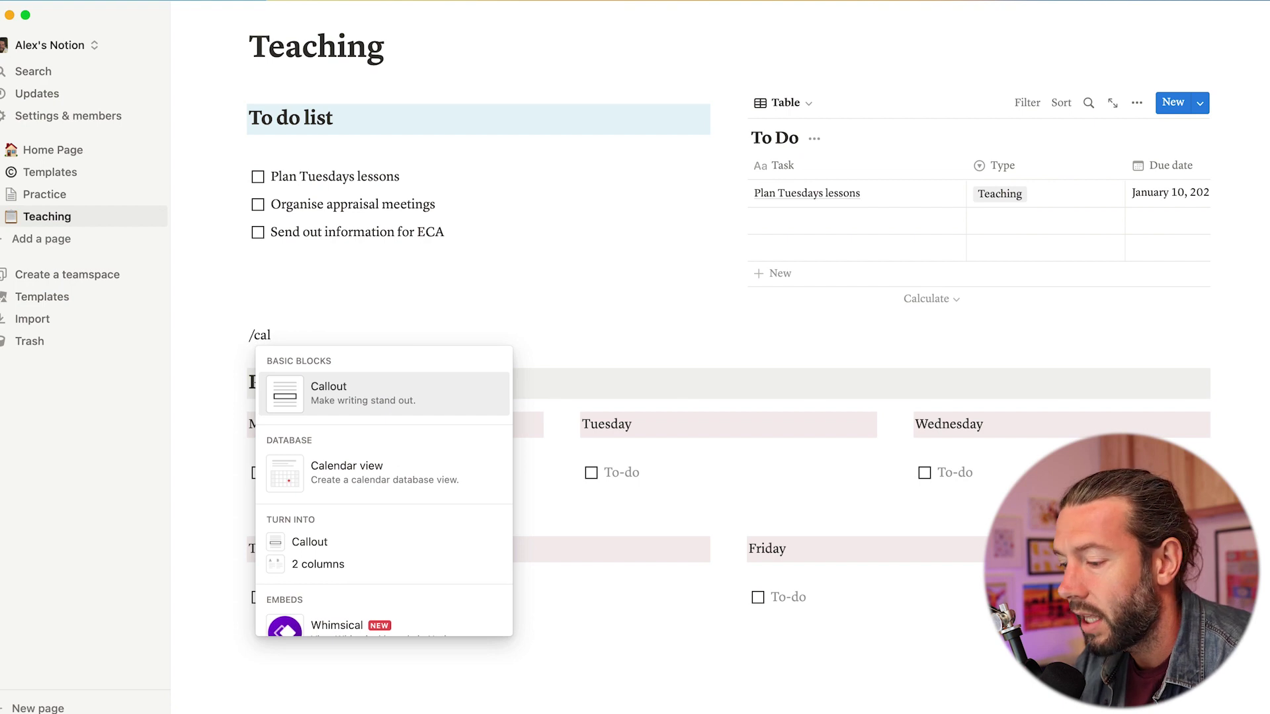
click(347, 475)
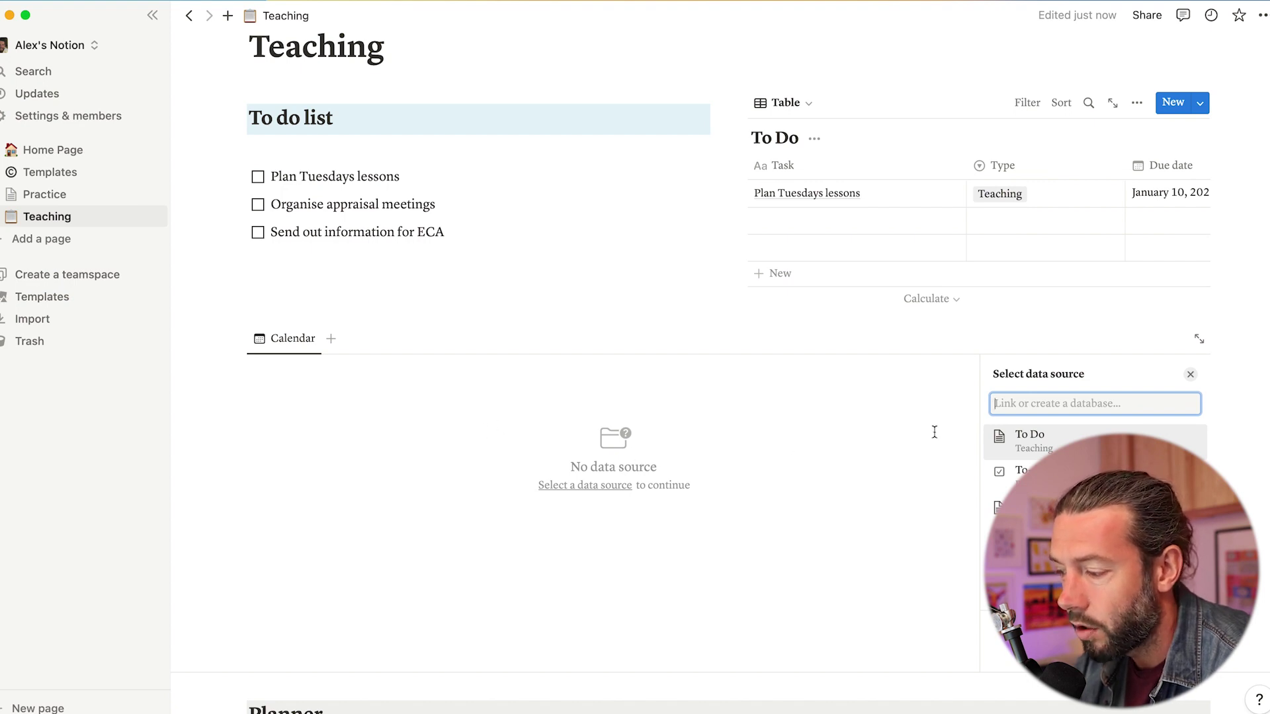
click(1053, 445)
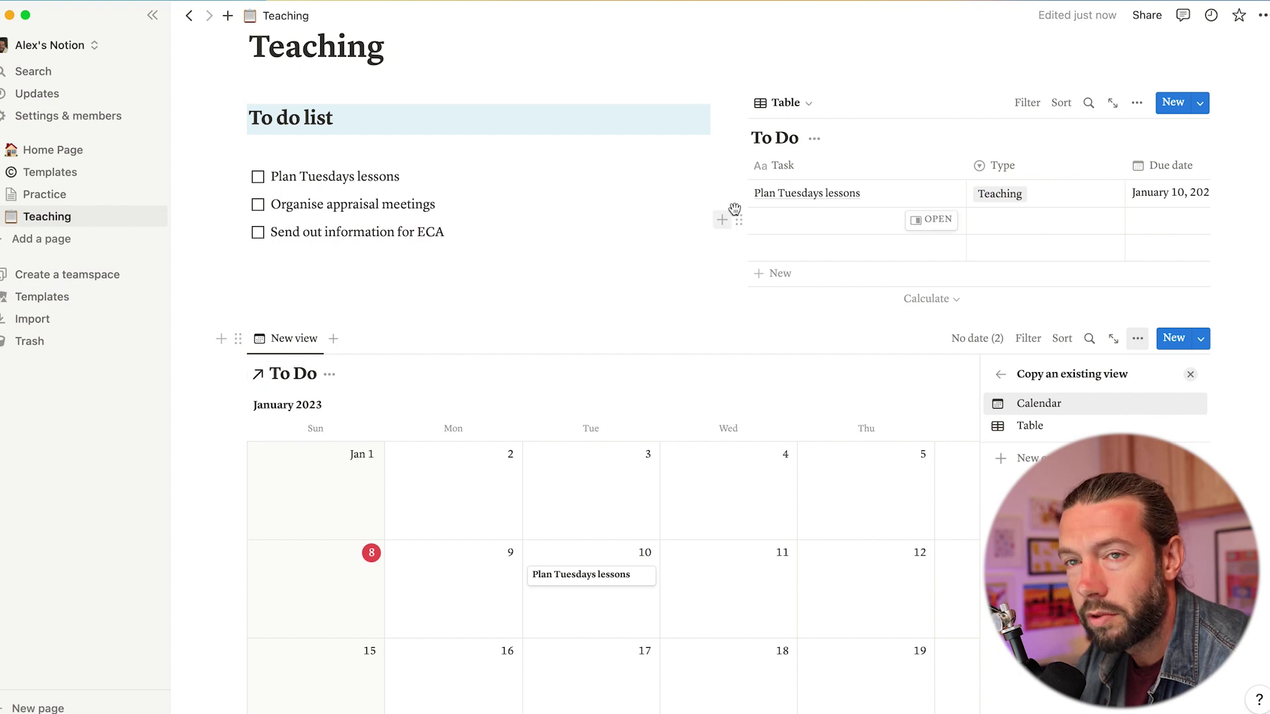
key(Return)
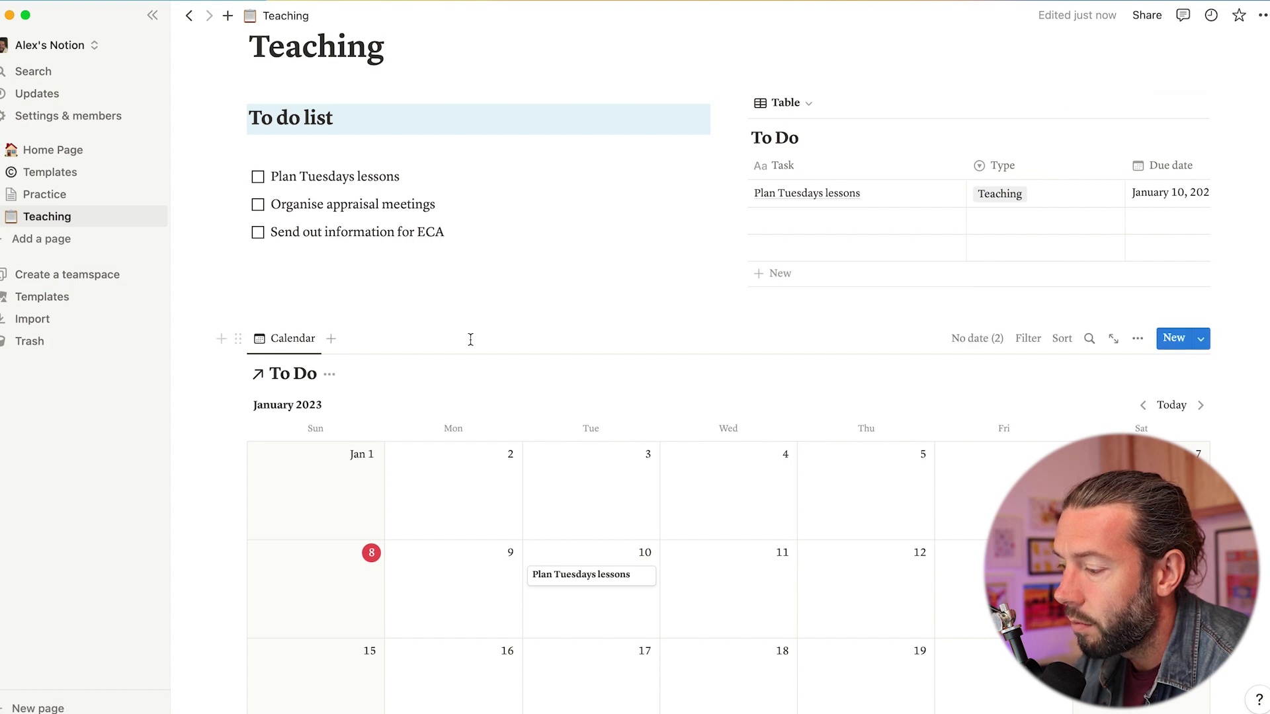
- Show Due date, Status and Type on the linked calendar's cards
click(1138, 340)
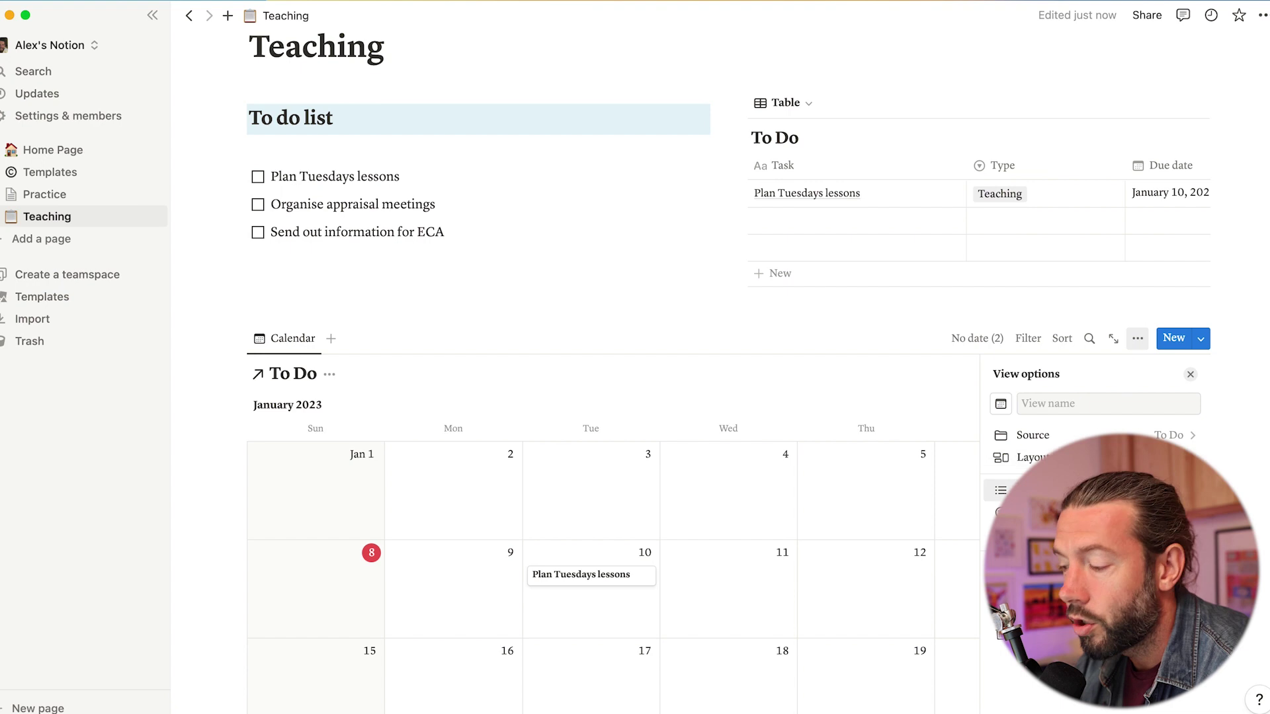
click(1032, 490)
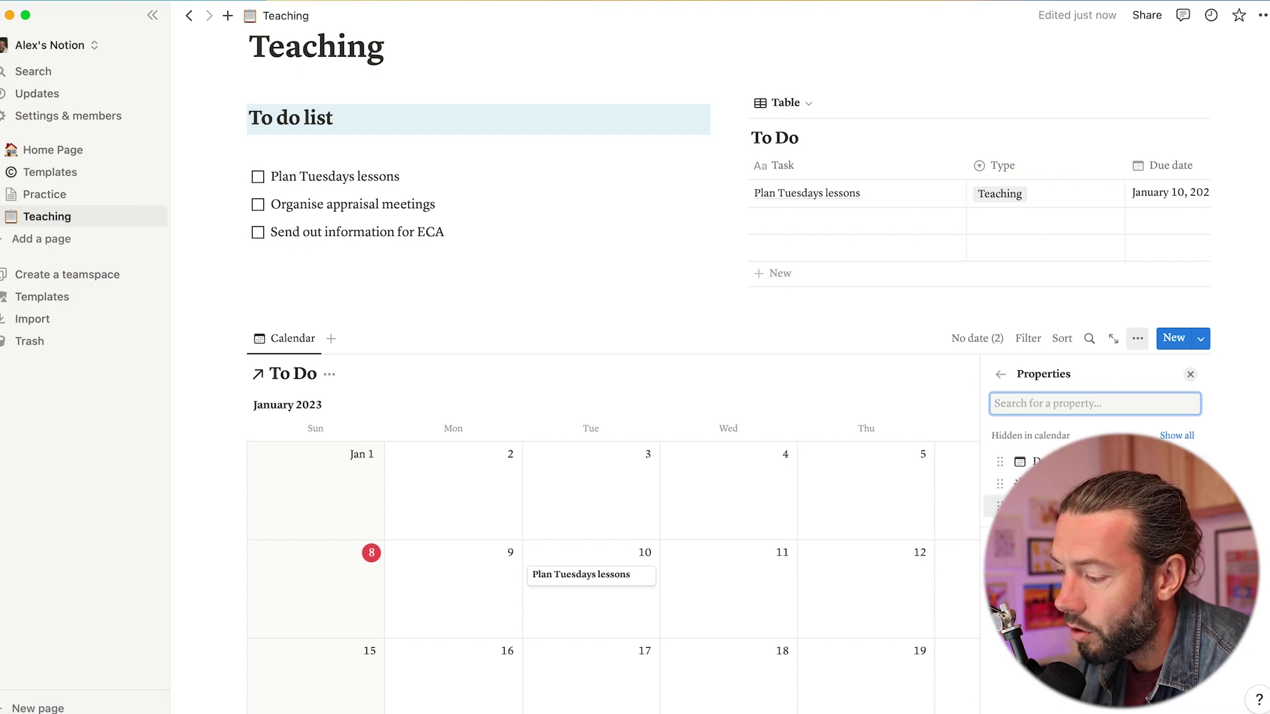
click(1188, 461)
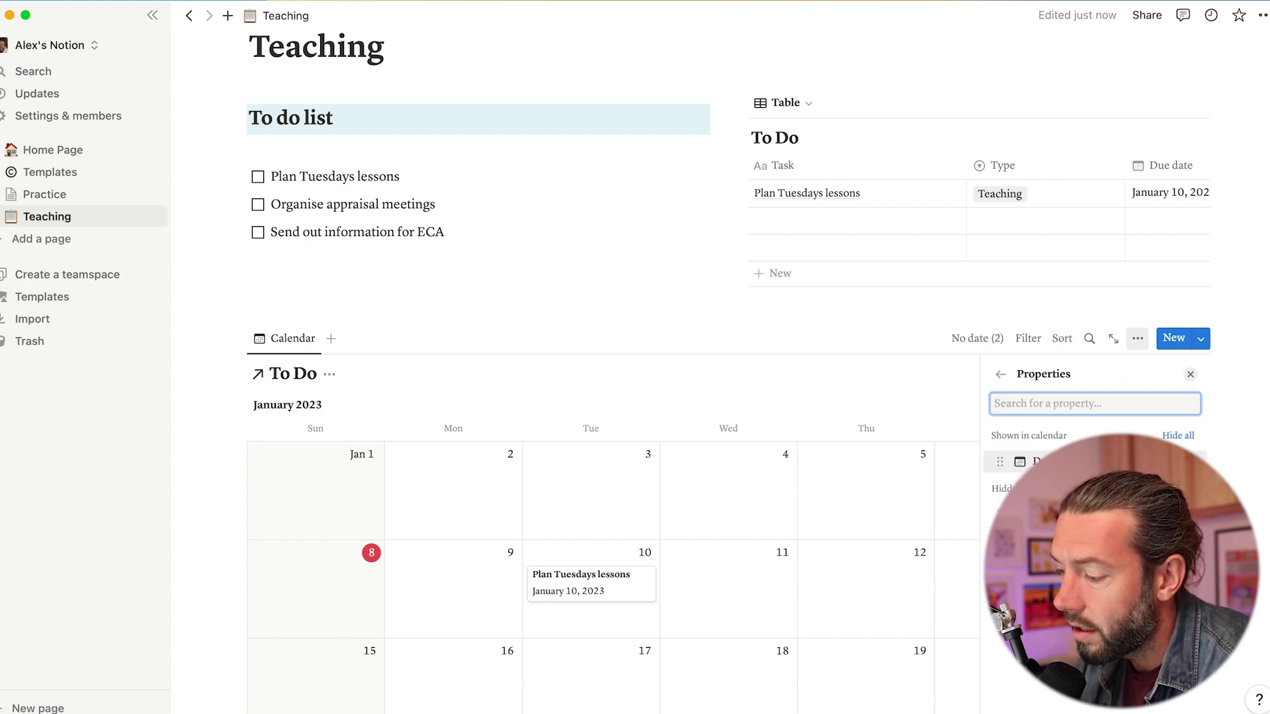
click(1188, 511)
click(1189, 533)
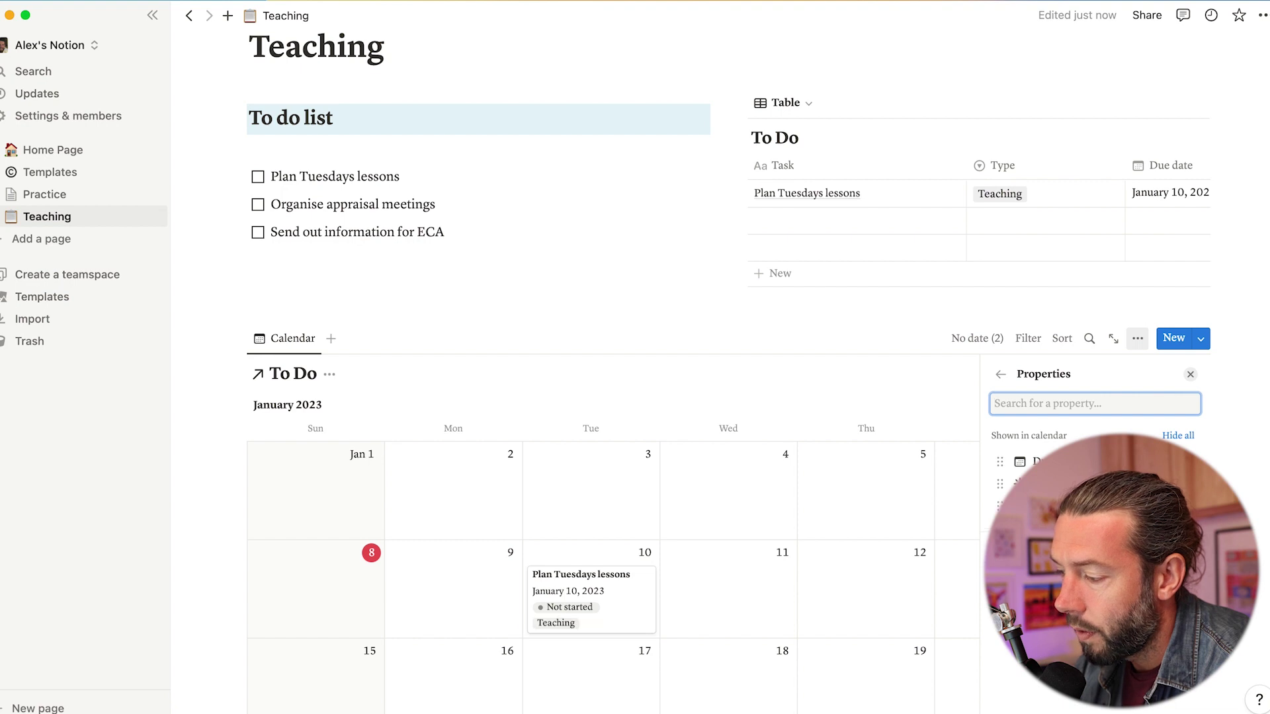
click(1191, 375)
scroll(1221, 378, down, 2)
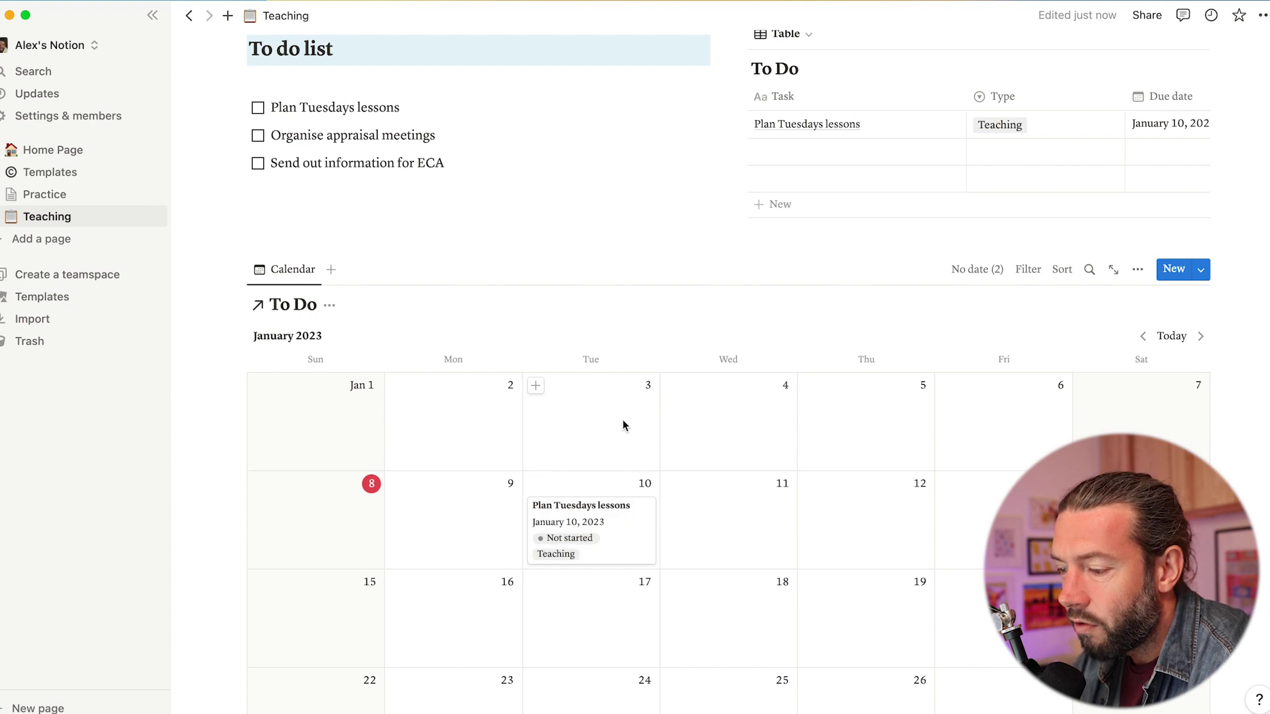
- Expand Teaching in the sidebar to list its To Do and View of To Do sub-pages
scroll(624, 425, down, 4)
scroll(624, 425, up, 5)
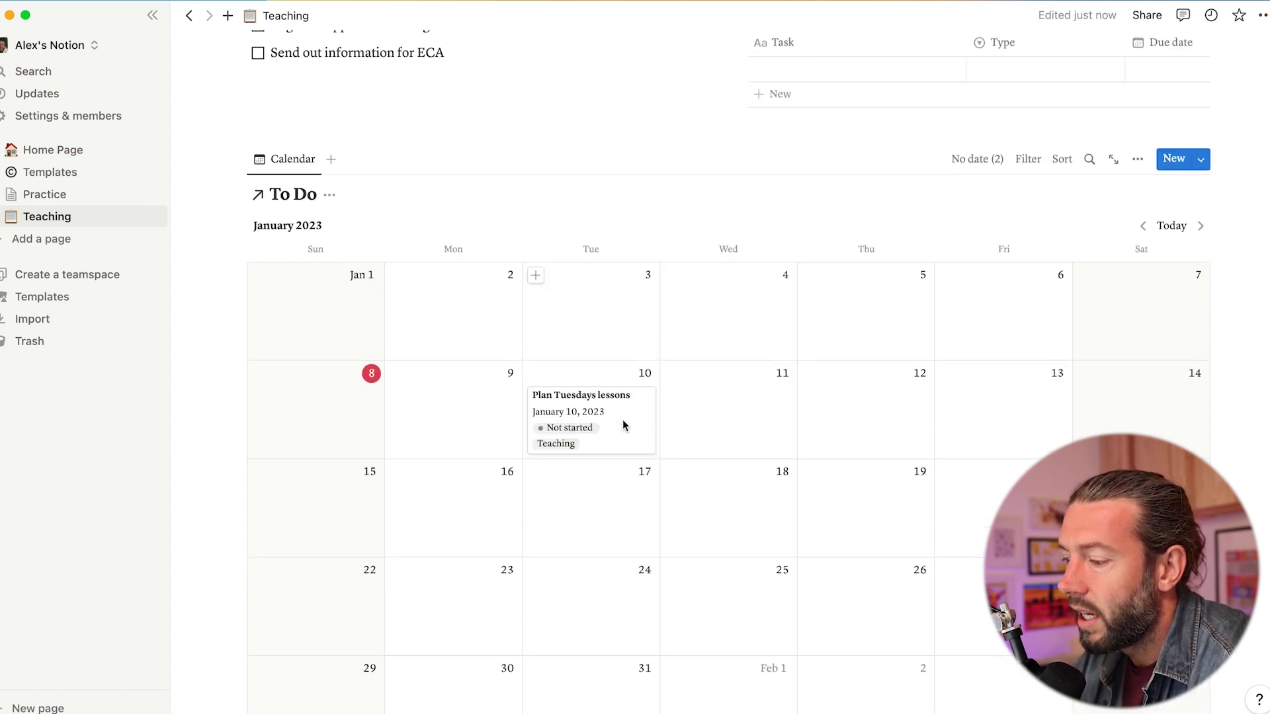
scroll(623, 421, up, 3)
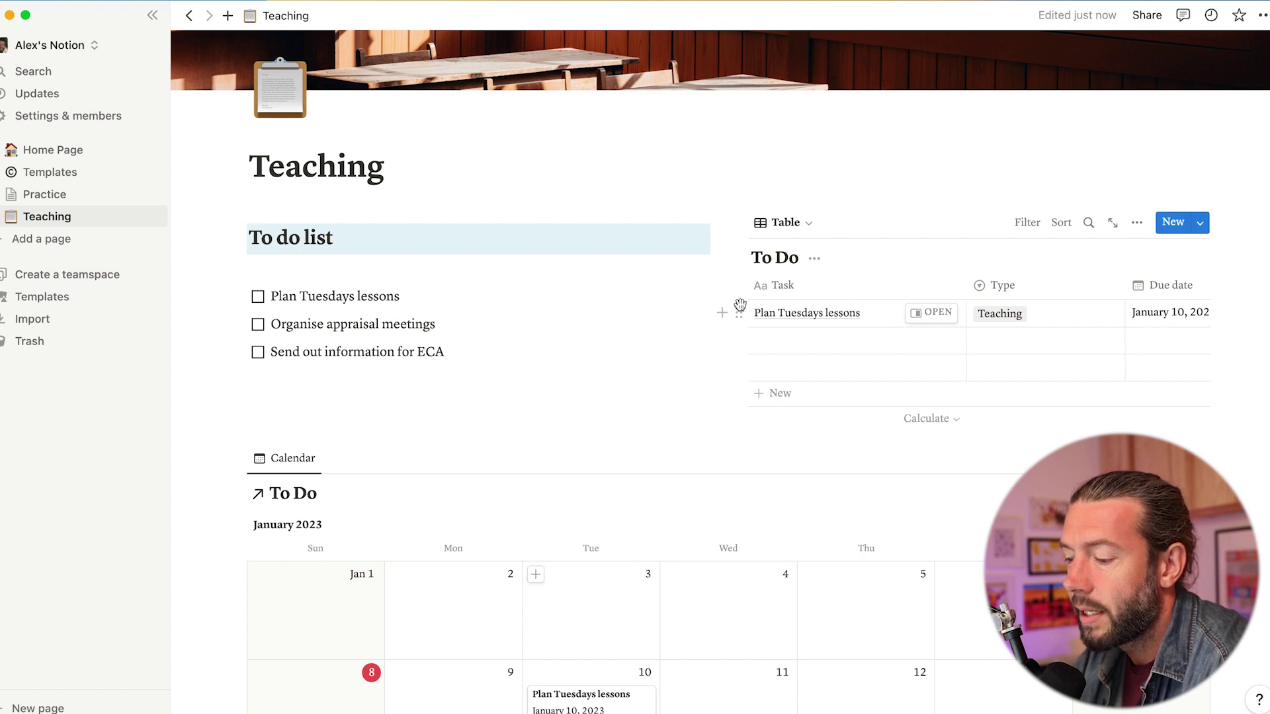
scroll(649, 329, down, 10)
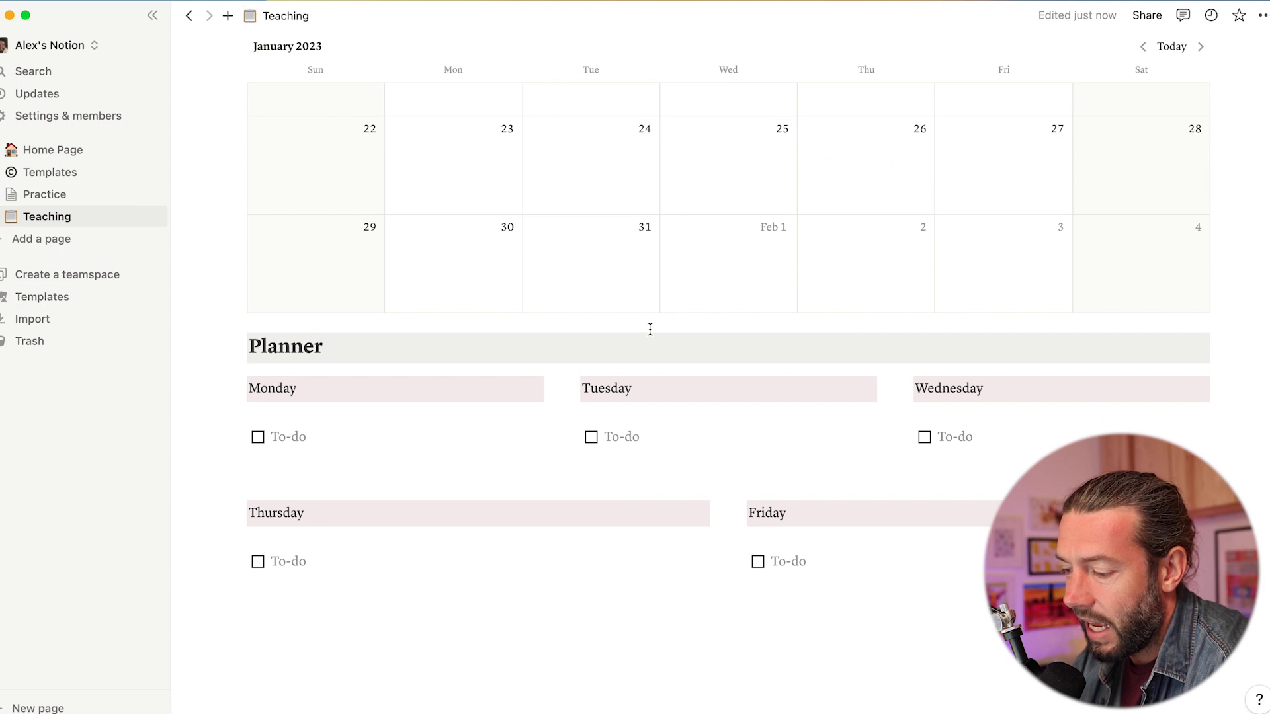
scroll(649, 328, up, 3)
scroll(650, 328, down, 2)
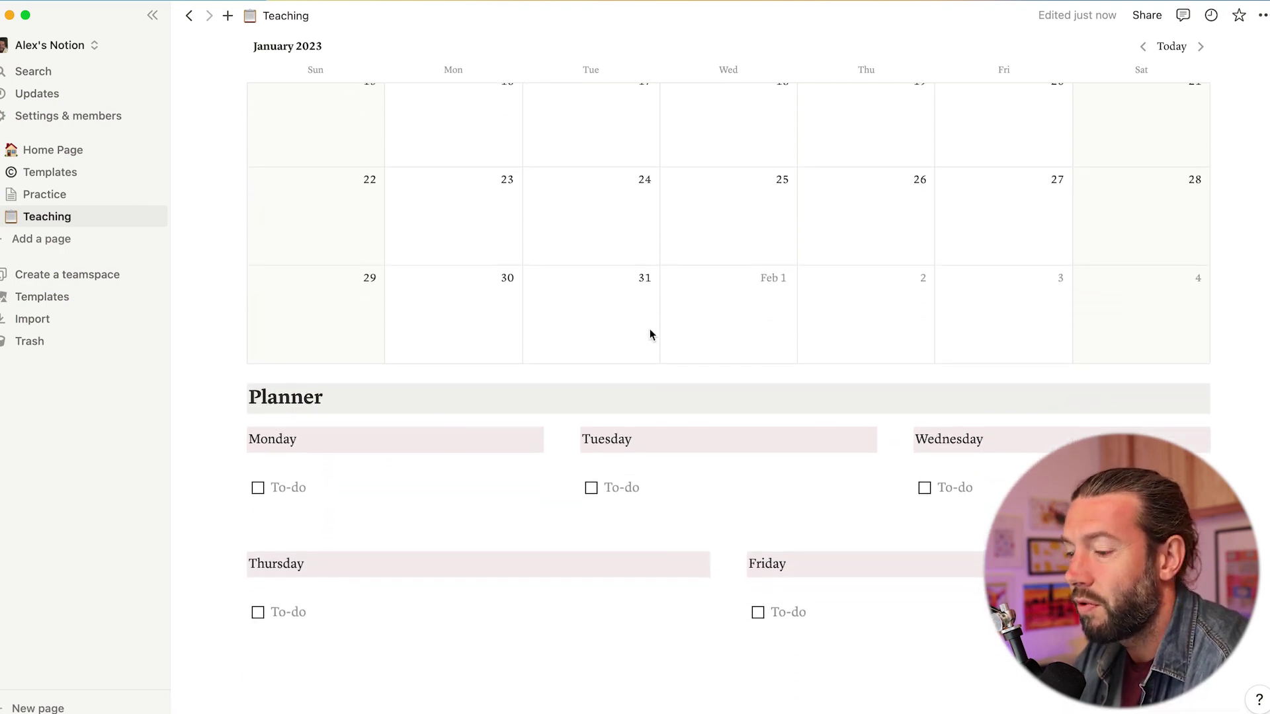
scroll(649, 335, down, 2)
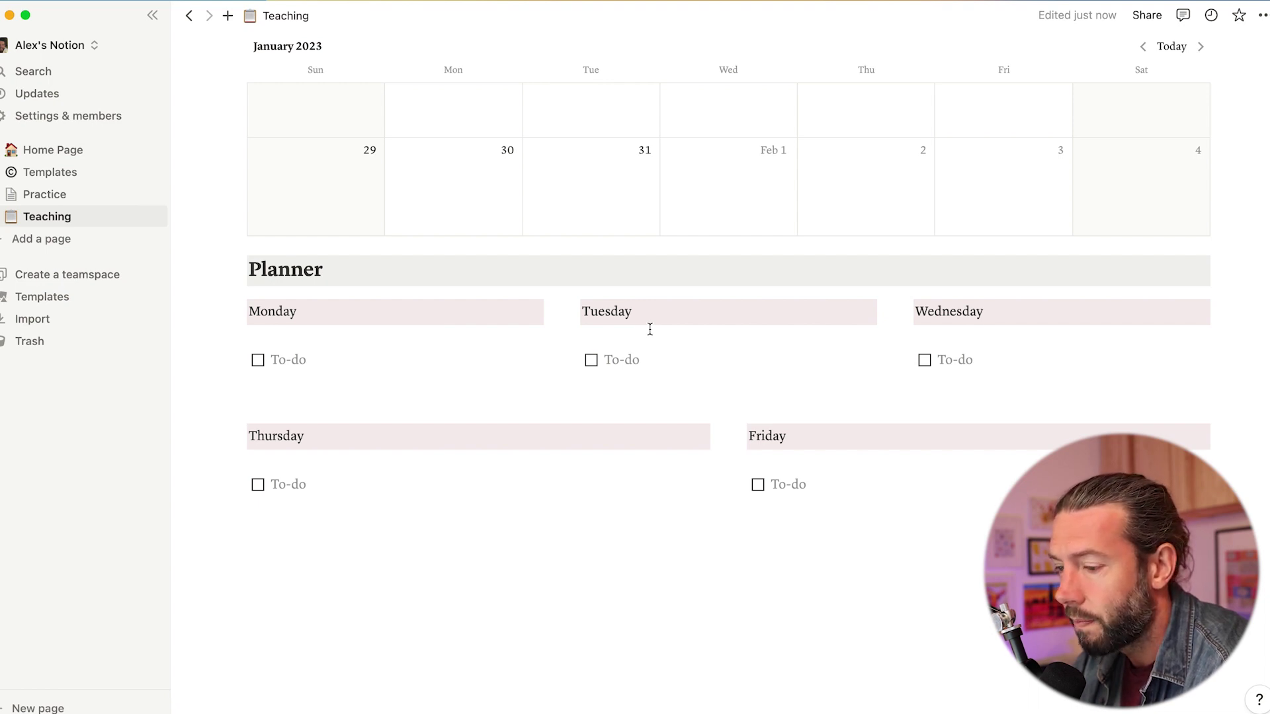
scroll(650, 329, up, 4)
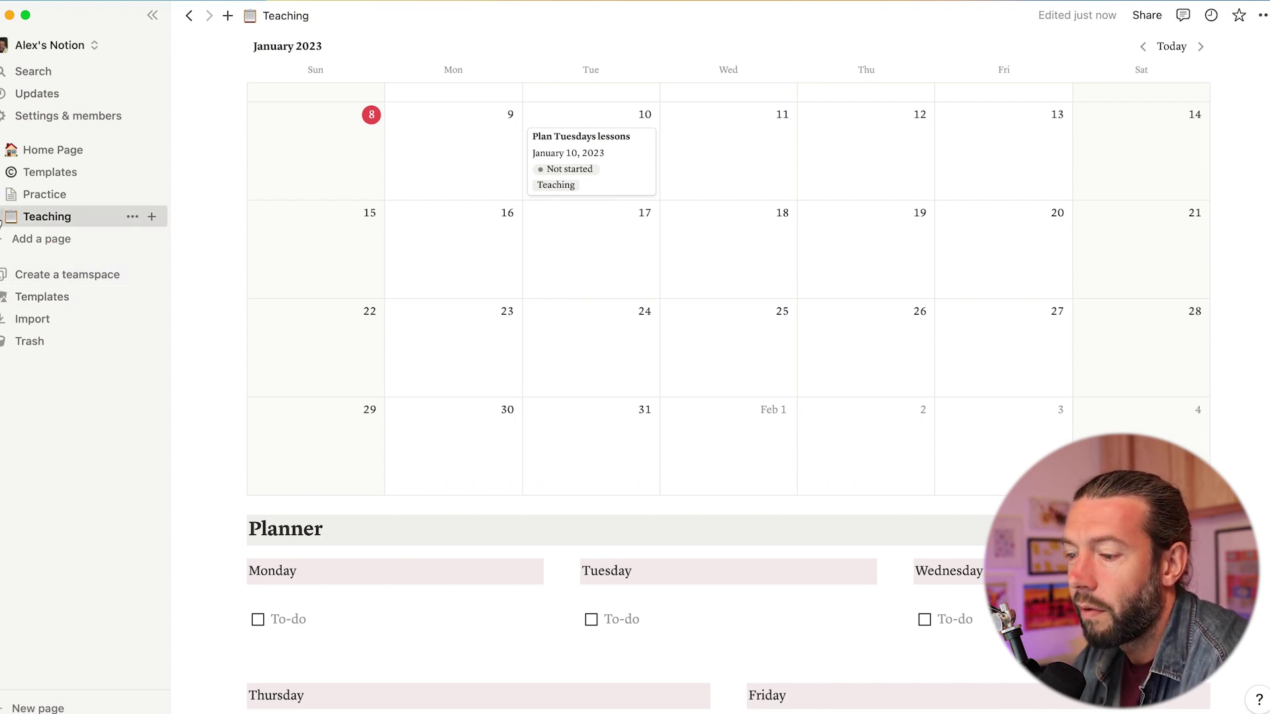
click(1, 220)
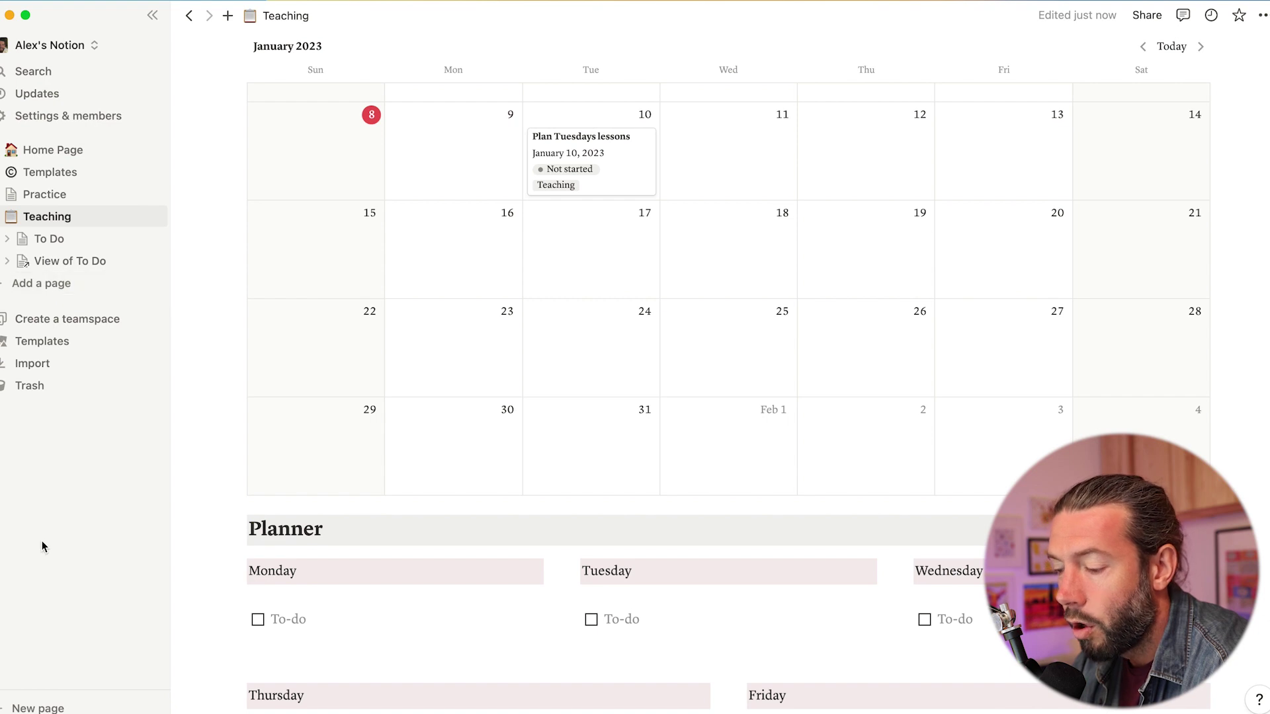
scroll(329, 560, down, 5)
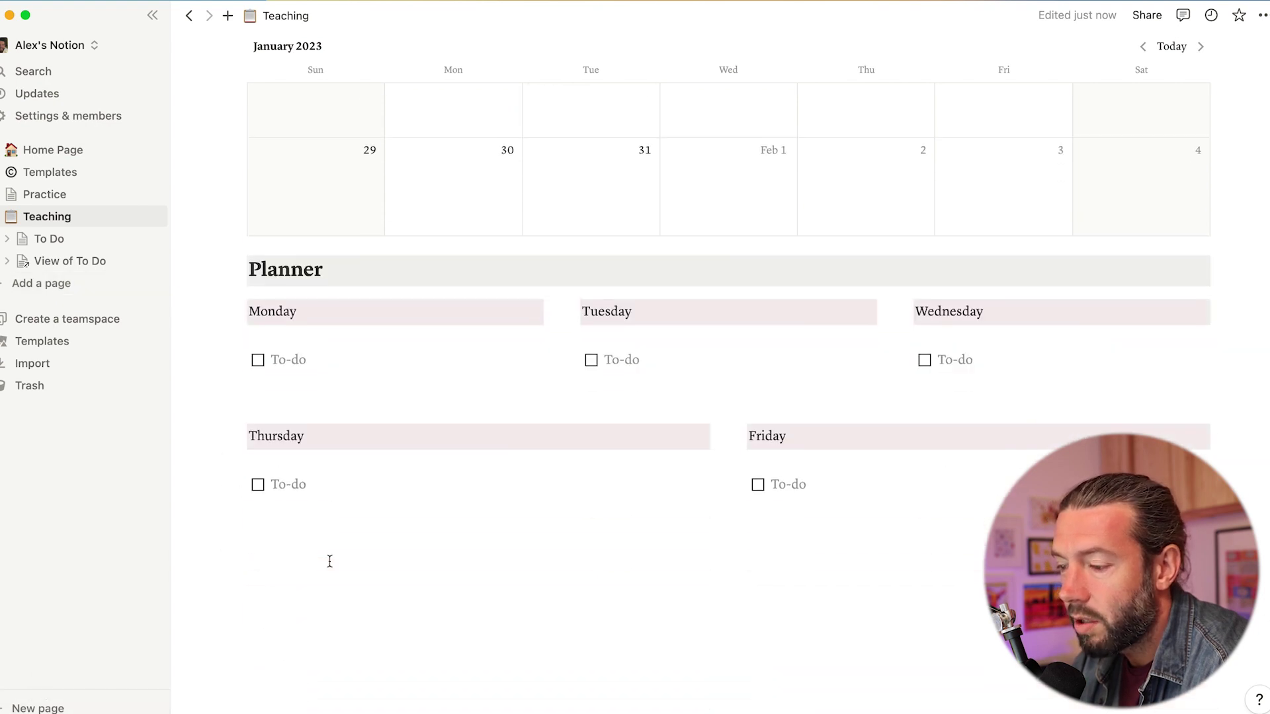
- Create a sub-page titled 'Planner' below the Planner section, then return to Teaching
click(255, 561)
text(/page)
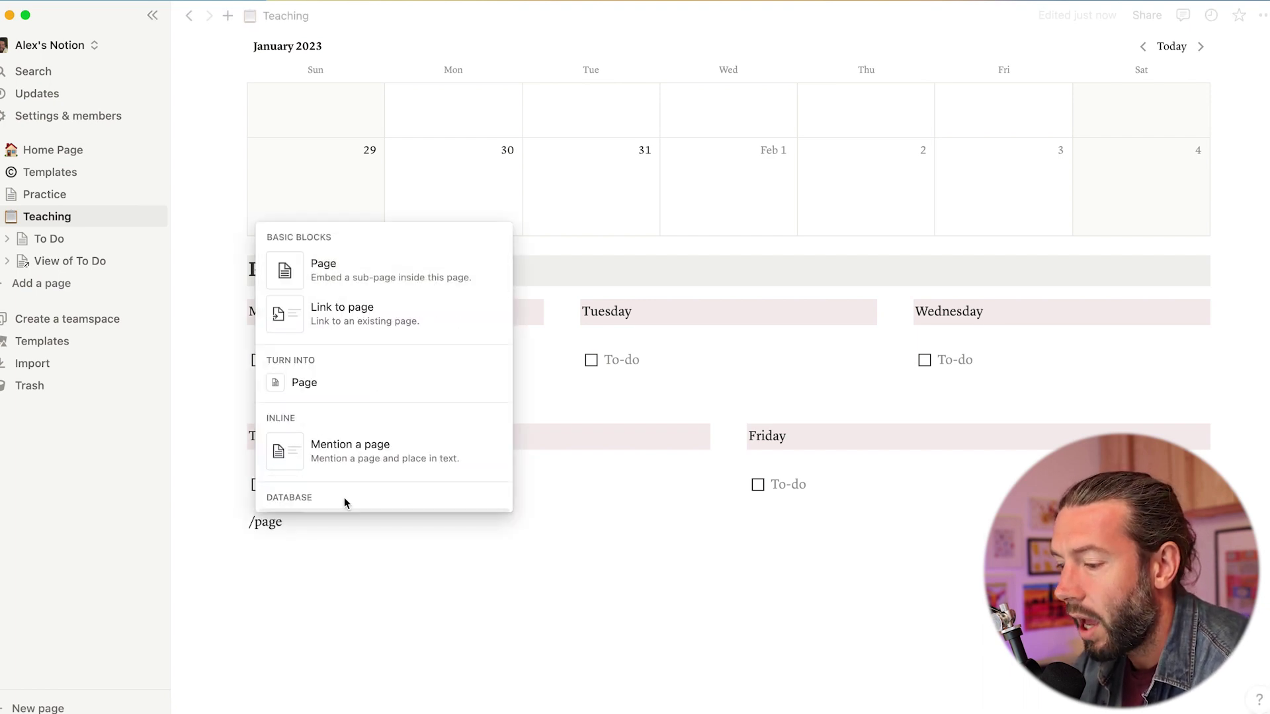
click(328, 274)
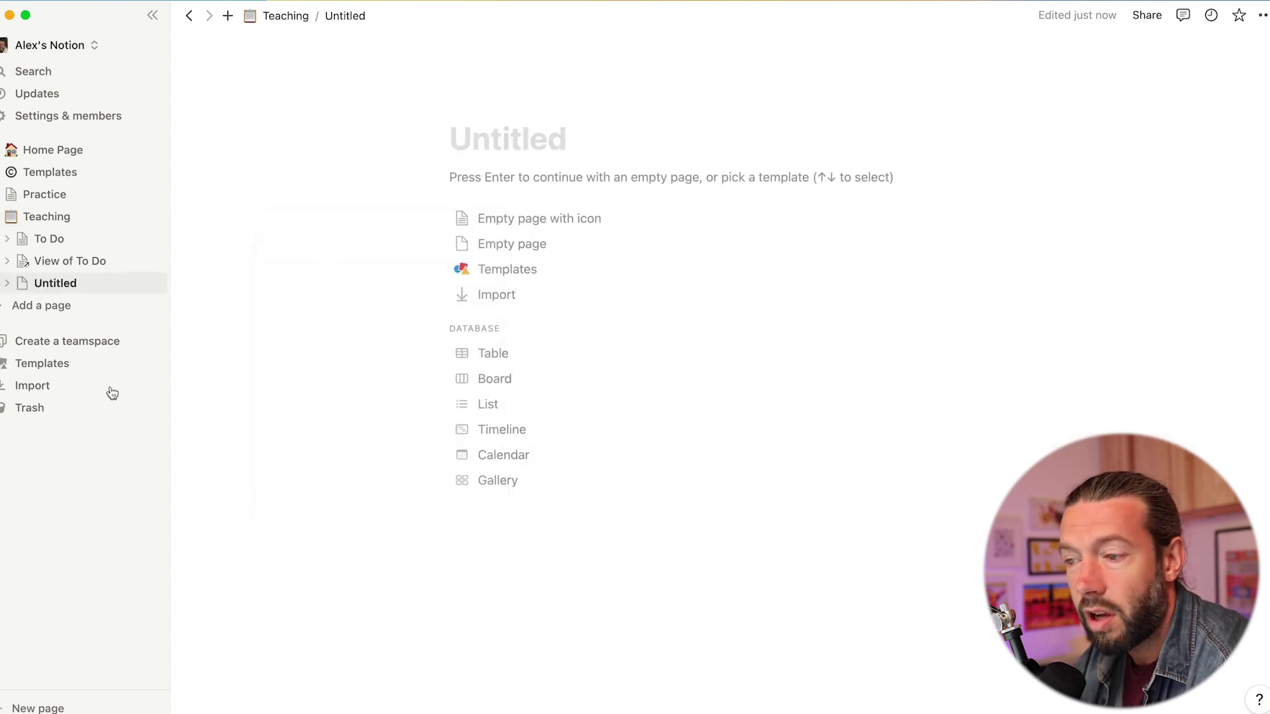
mouse_move(47, 288)
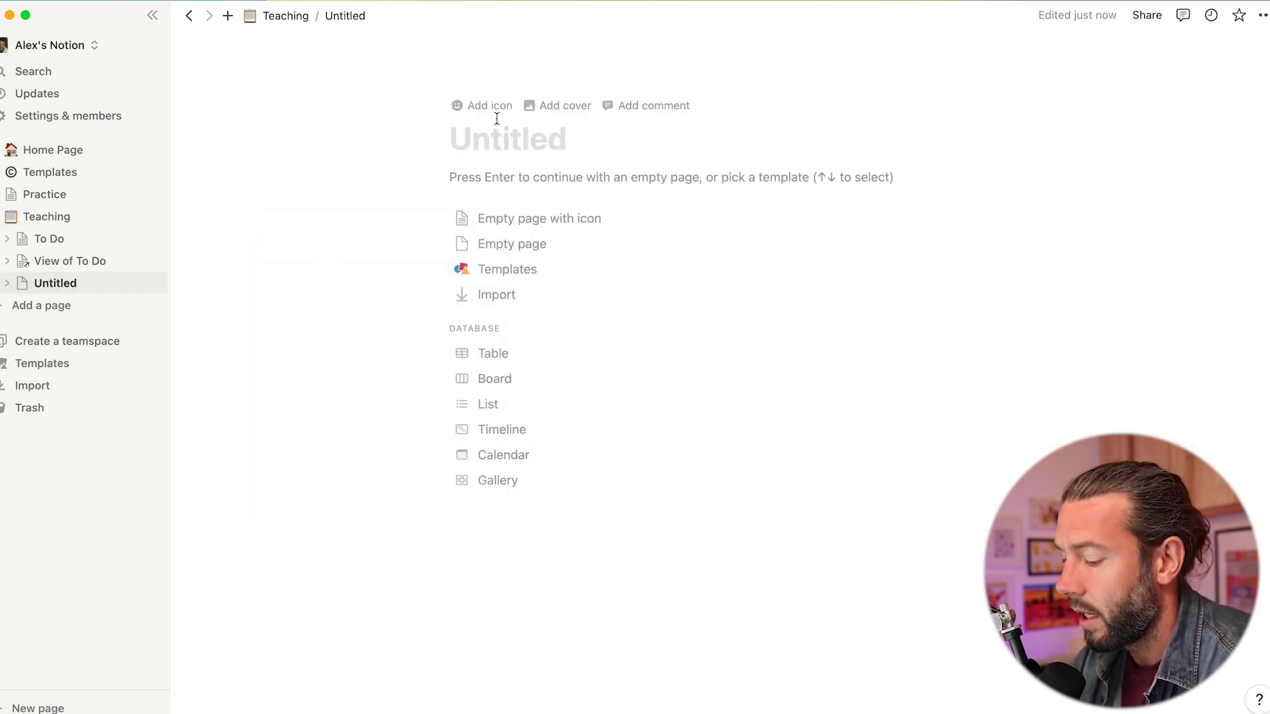
text(Planner)
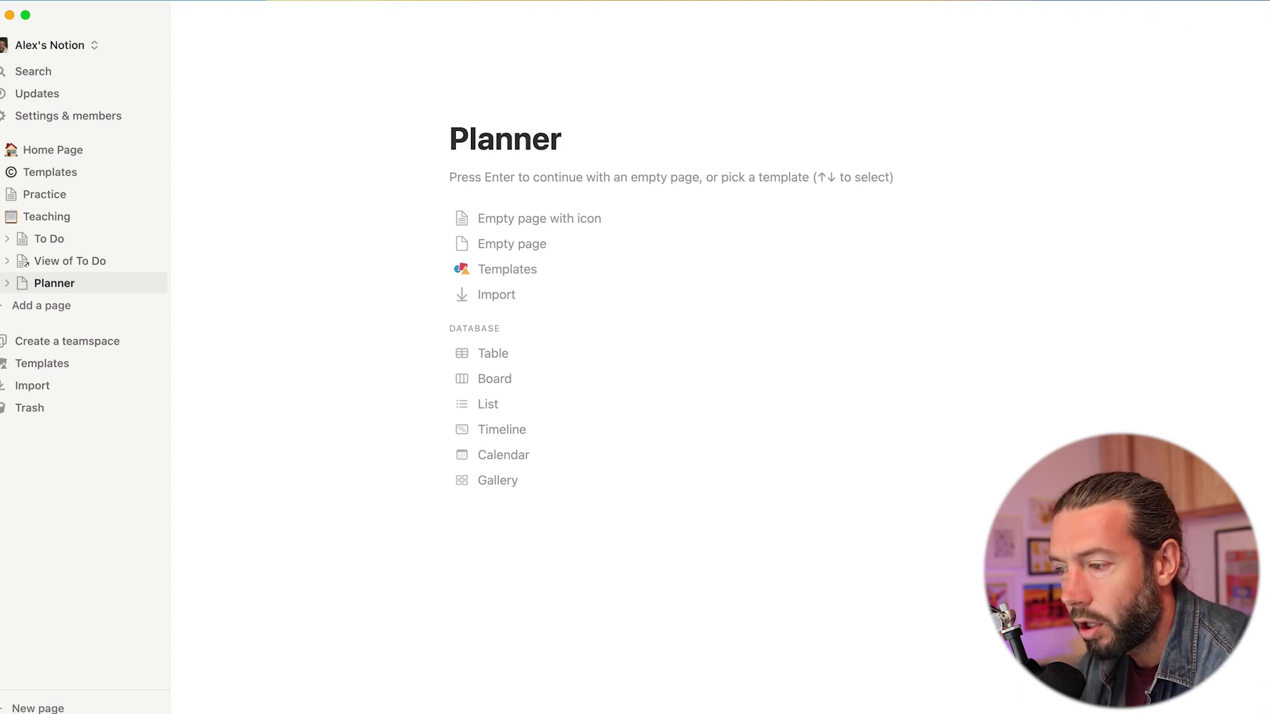
key(Return)
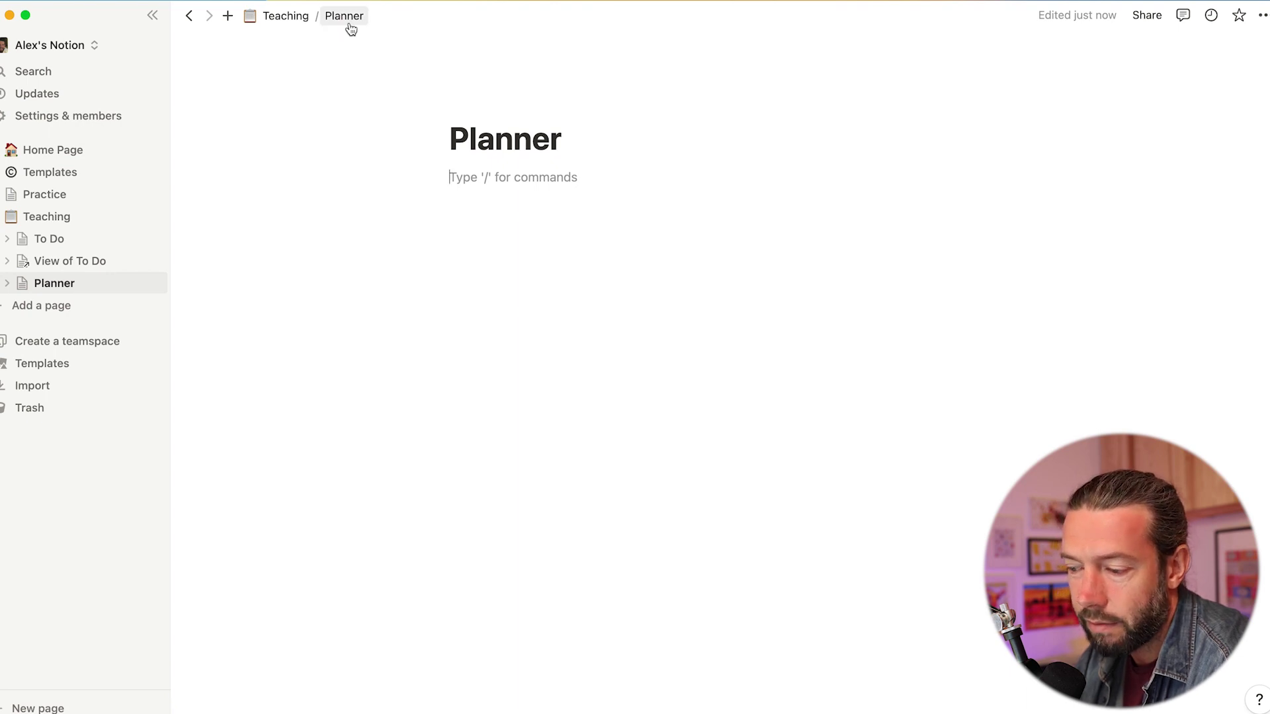
click(289, 17)
scroll(311, 310, down, 10)
scroll(320, 507, down, 5)
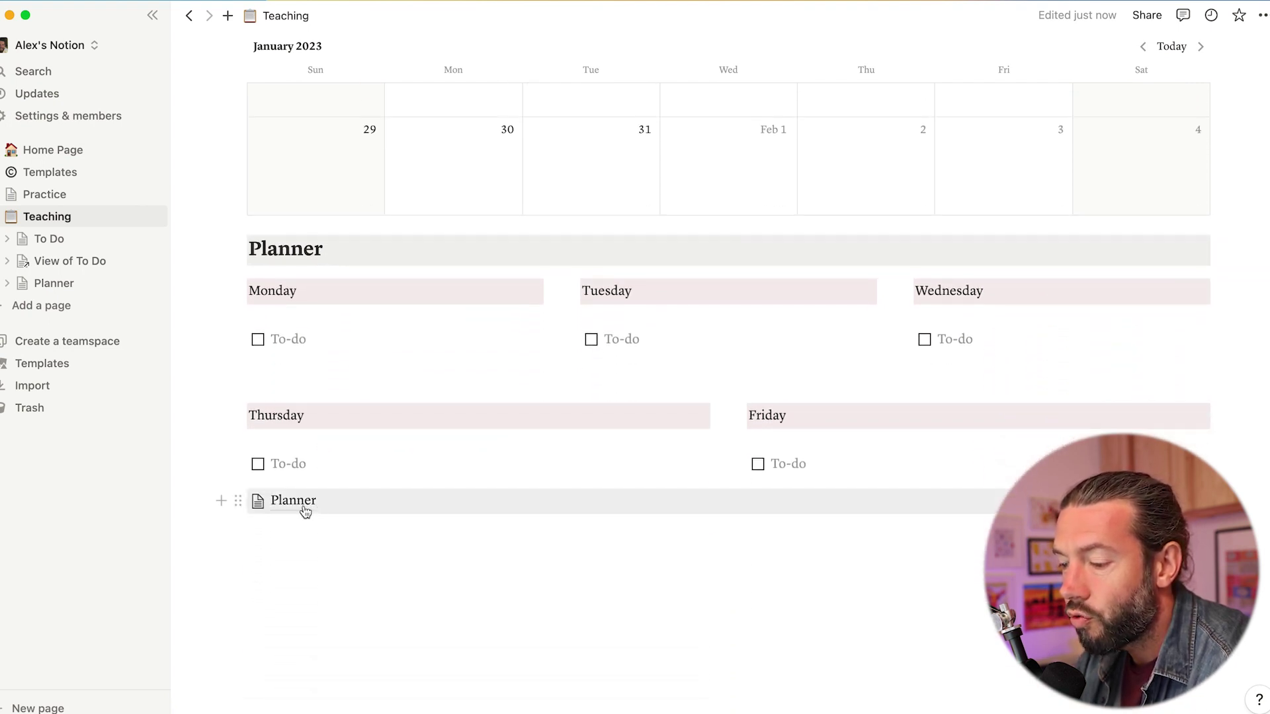
- Move the Planner page link below the last to-do and check the sub-page
drag(238, 501, 272, 547)
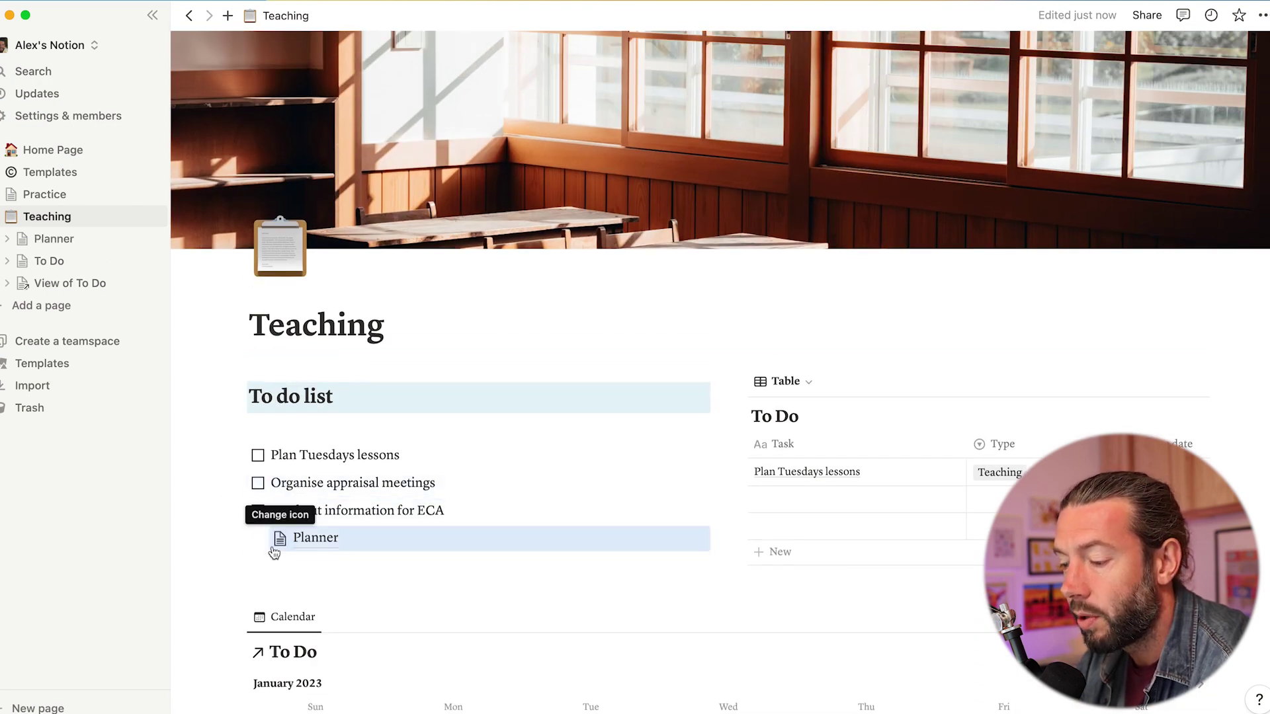
click(323, 573)
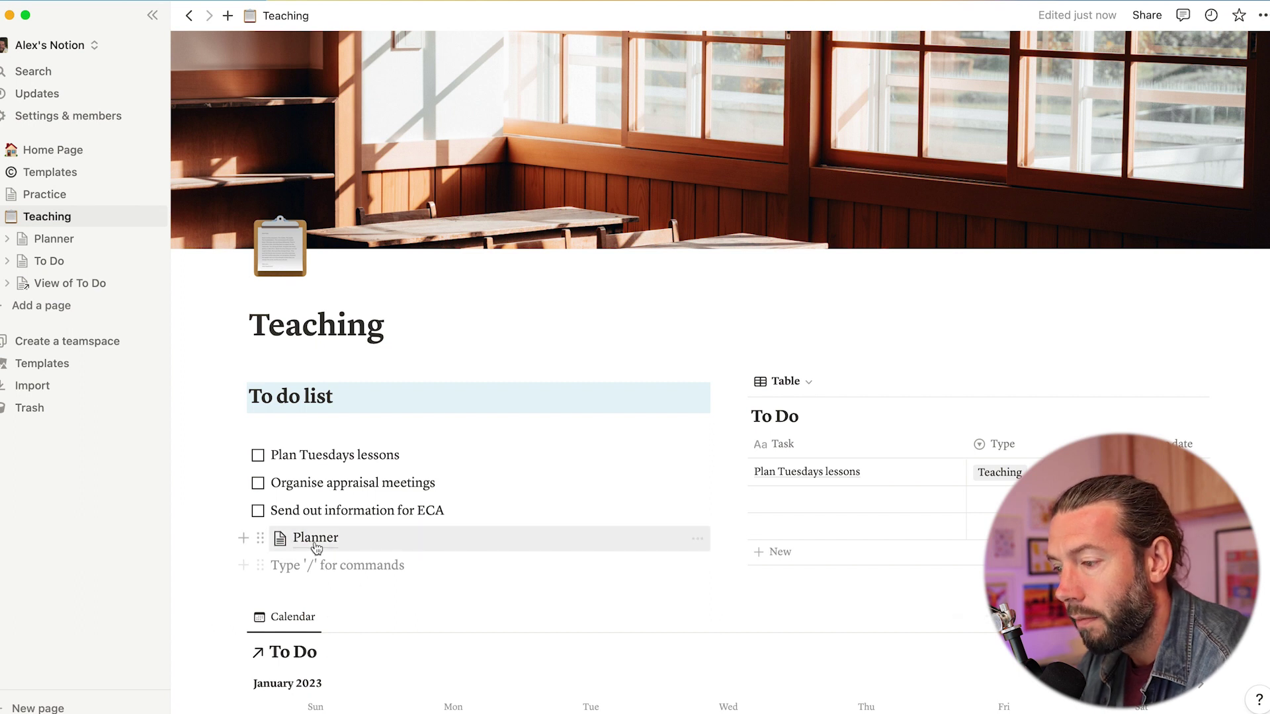
click(315, 538)
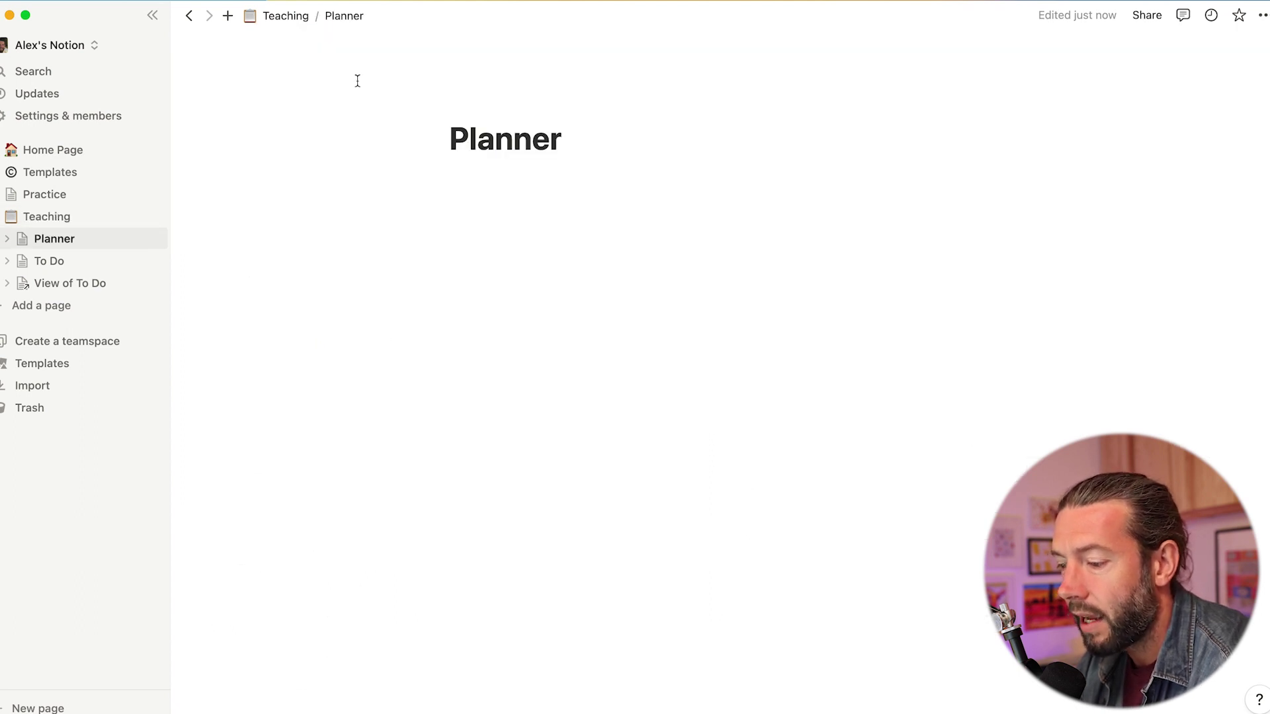
click(191, 17)
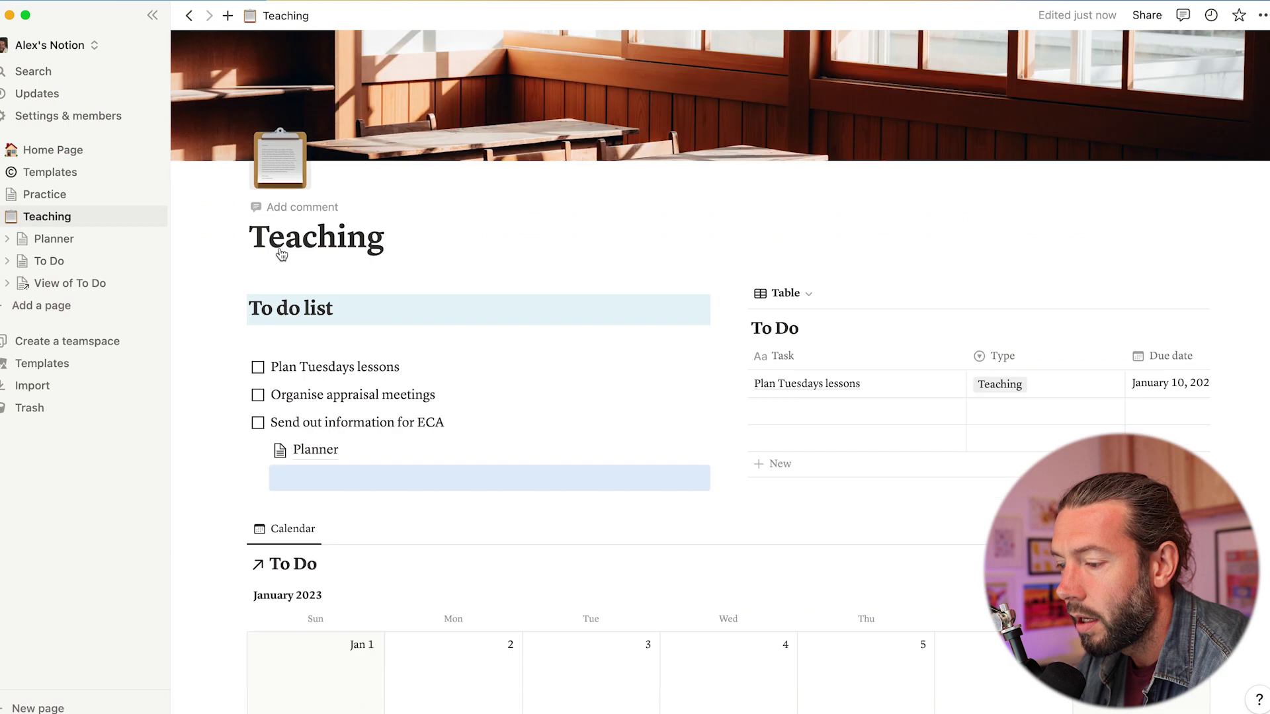
- Select the Planner section's Monday–Friday to-do blocks below the calendar
scroll(281, 255, down, 5)
scroll(281, 255, down, 10)
drag(255, 247, 1257, 541)
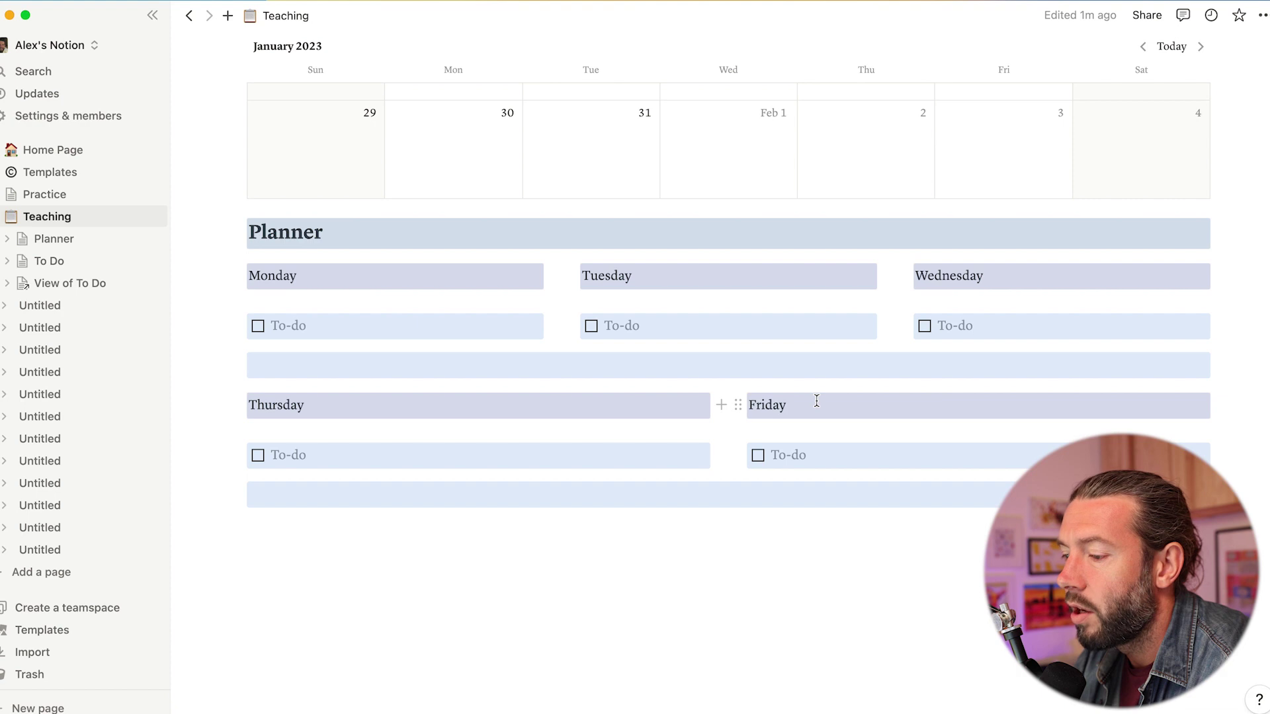
- Check the Planner sub-page, then delete the duplicate Planner section from Teaching
scroll(816, 402, up, 8)
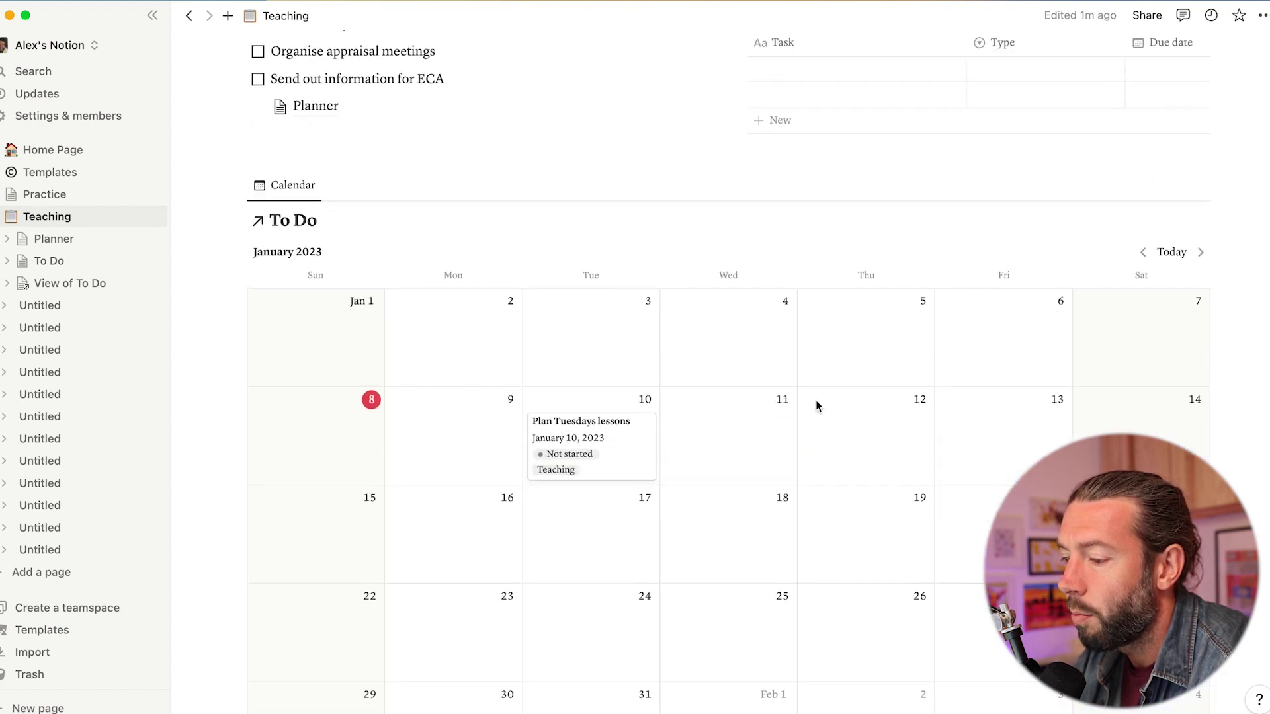
click(326, 109)
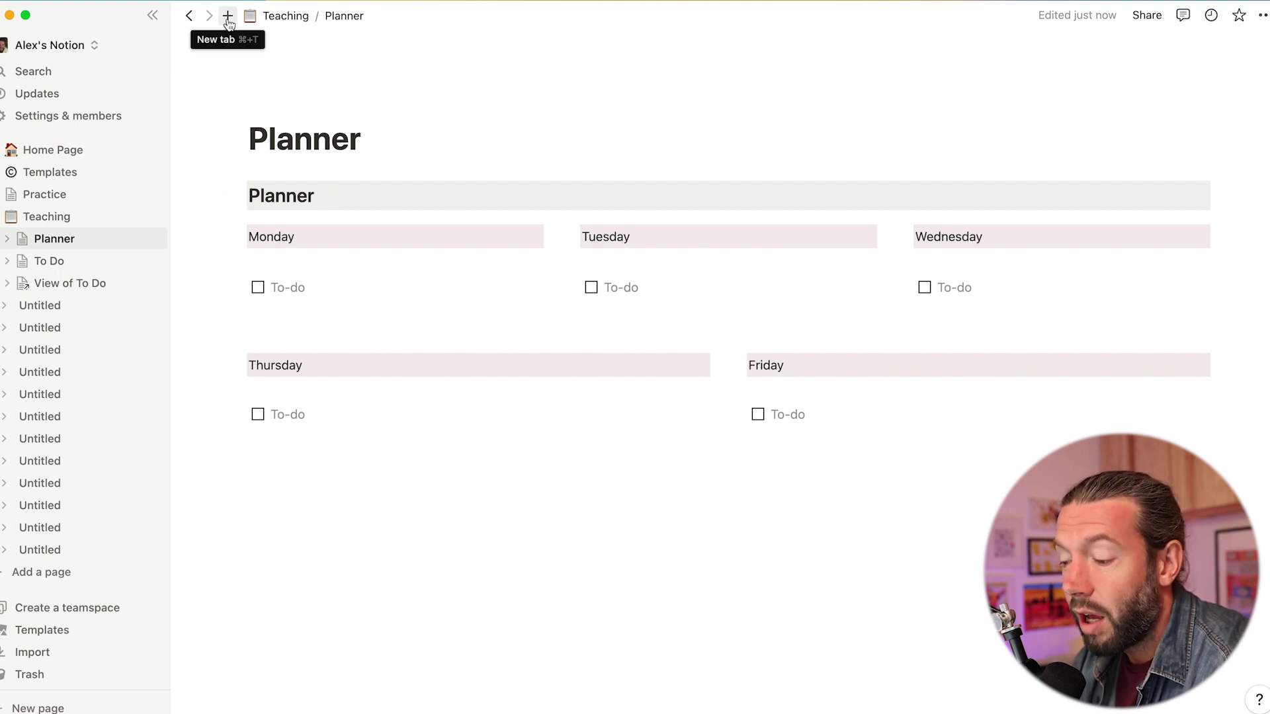
click(191, 16)
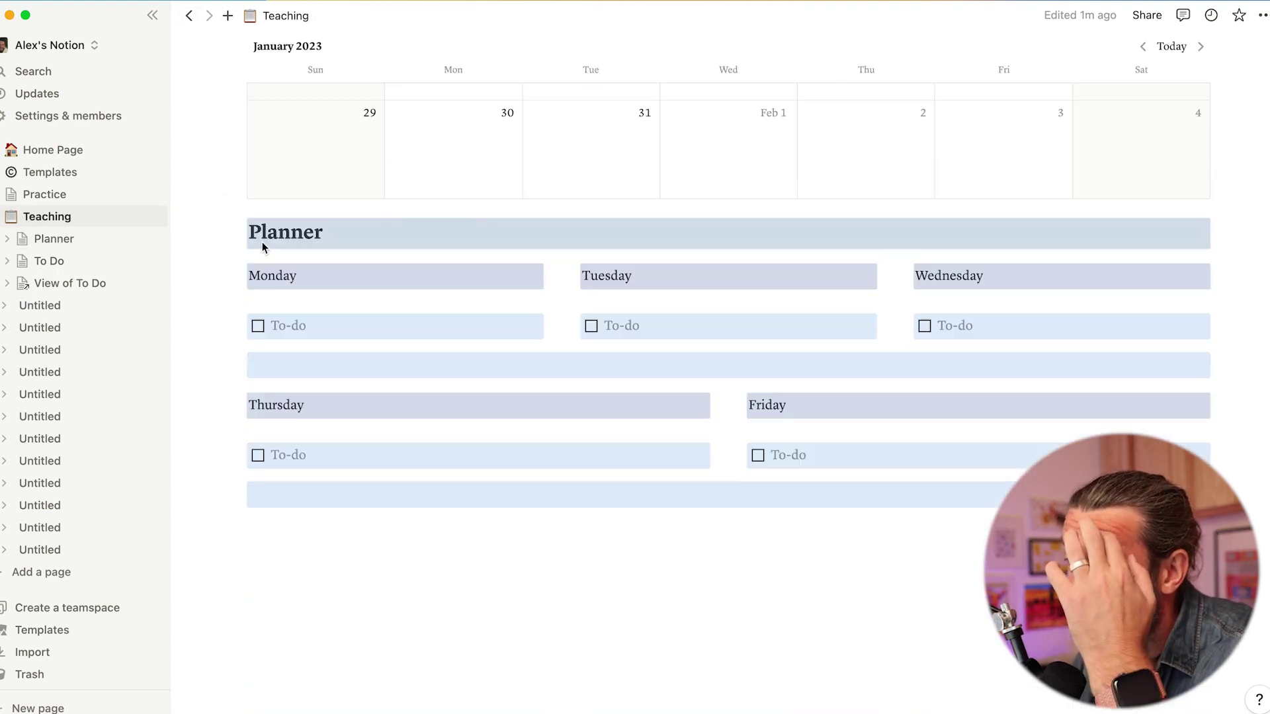
click(239, 234)
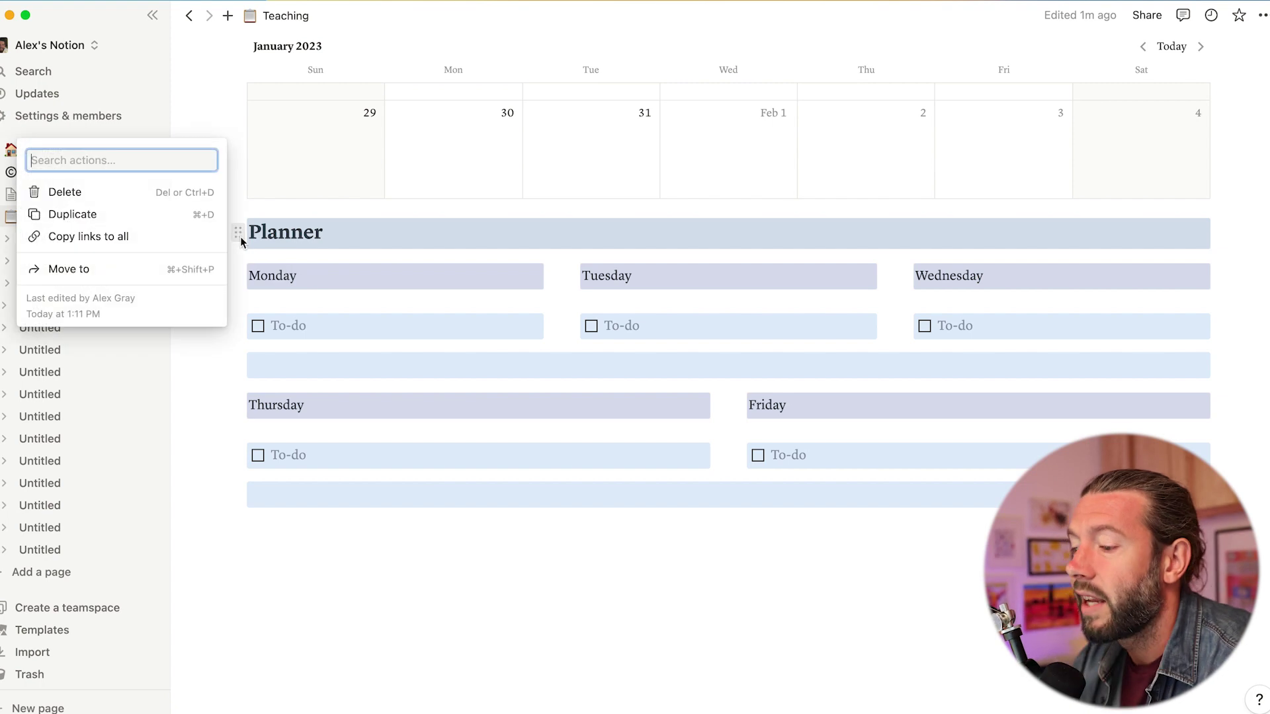
click(187, 195)
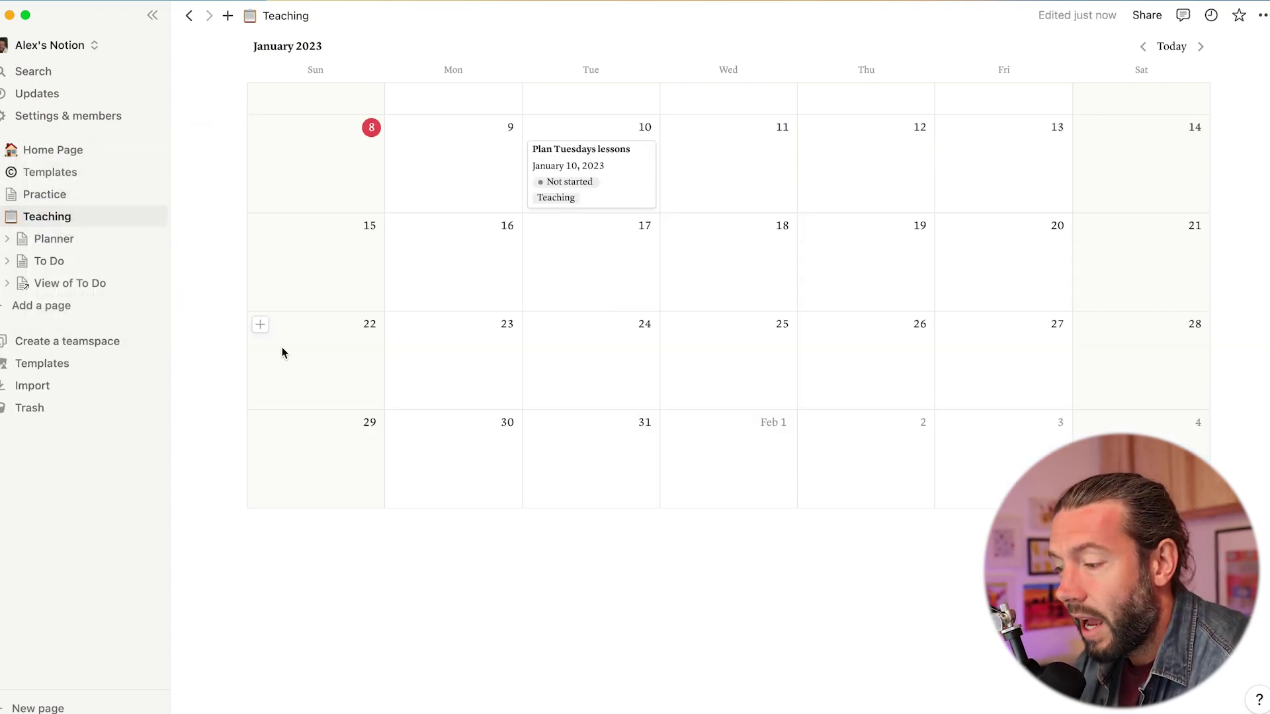
scroll(282, 353, up, 7)
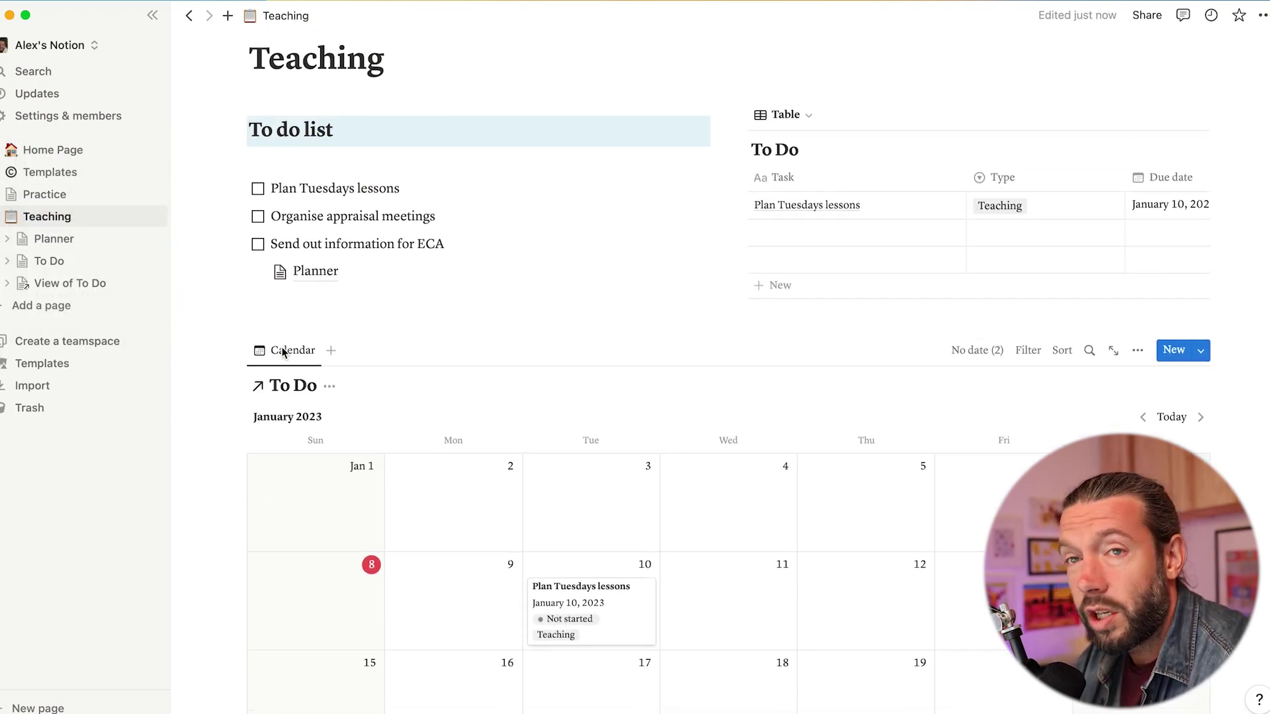
- Paste 'Organise appraisal meetings' as the task name in row two of the table
scroll(282, 347, up, 4)
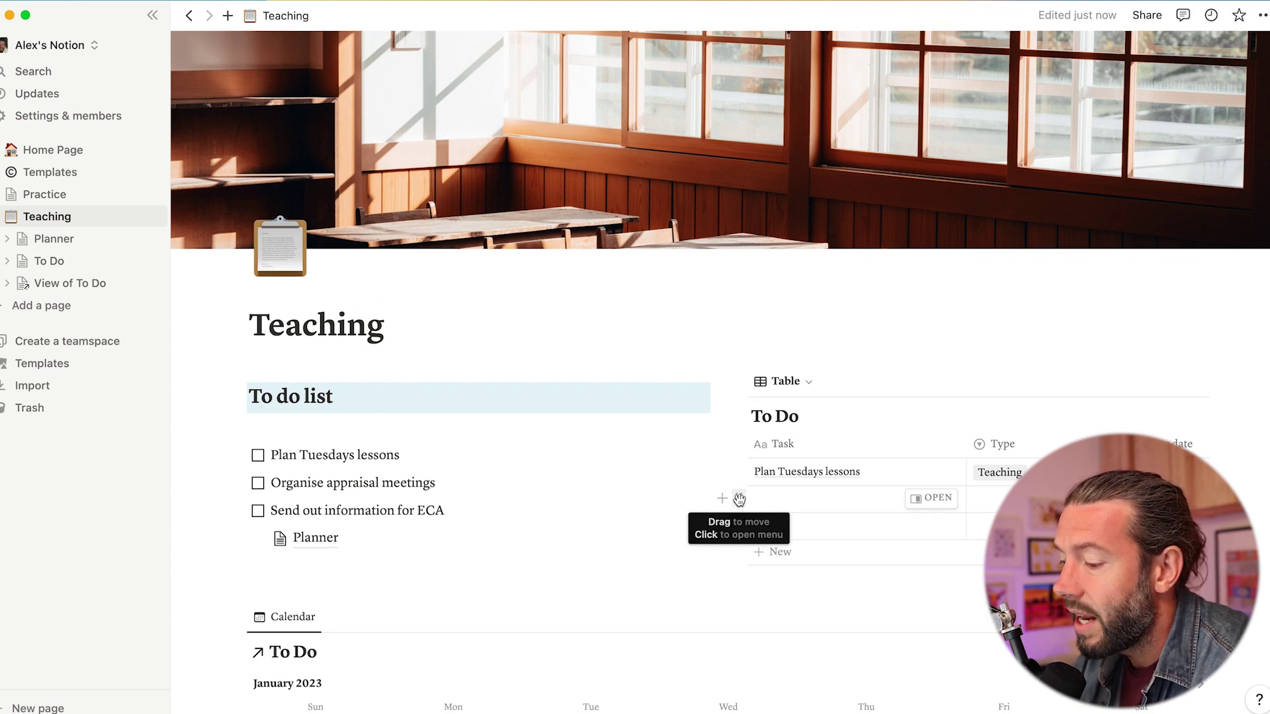
scroll(791, 505, down, 2)
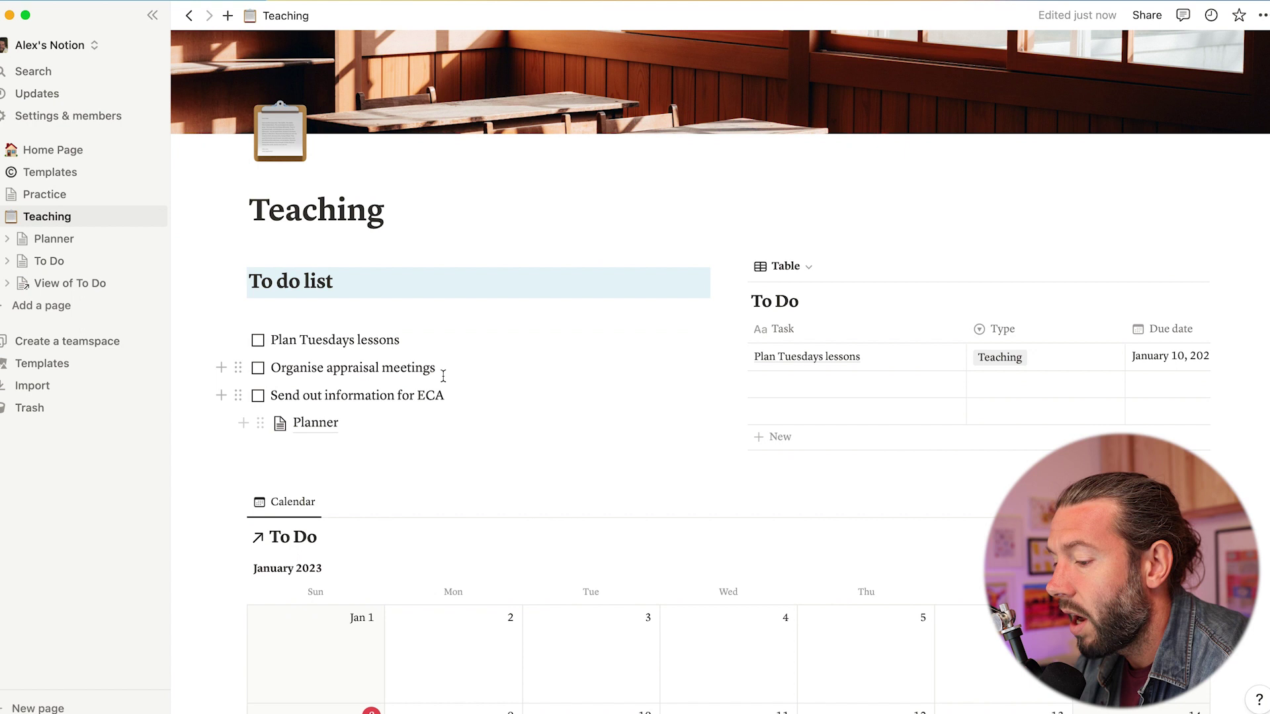
drag(440, 368, 274, 368)
key(ctrl+c)
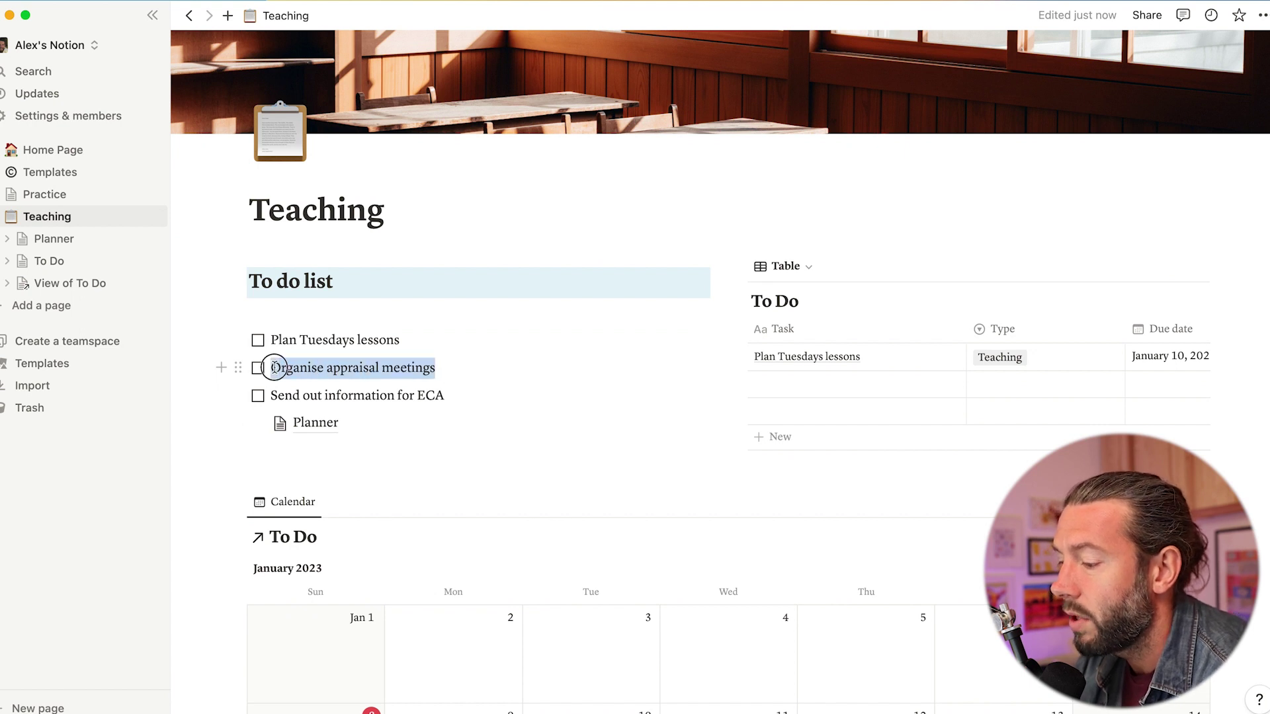
click(783, 386)
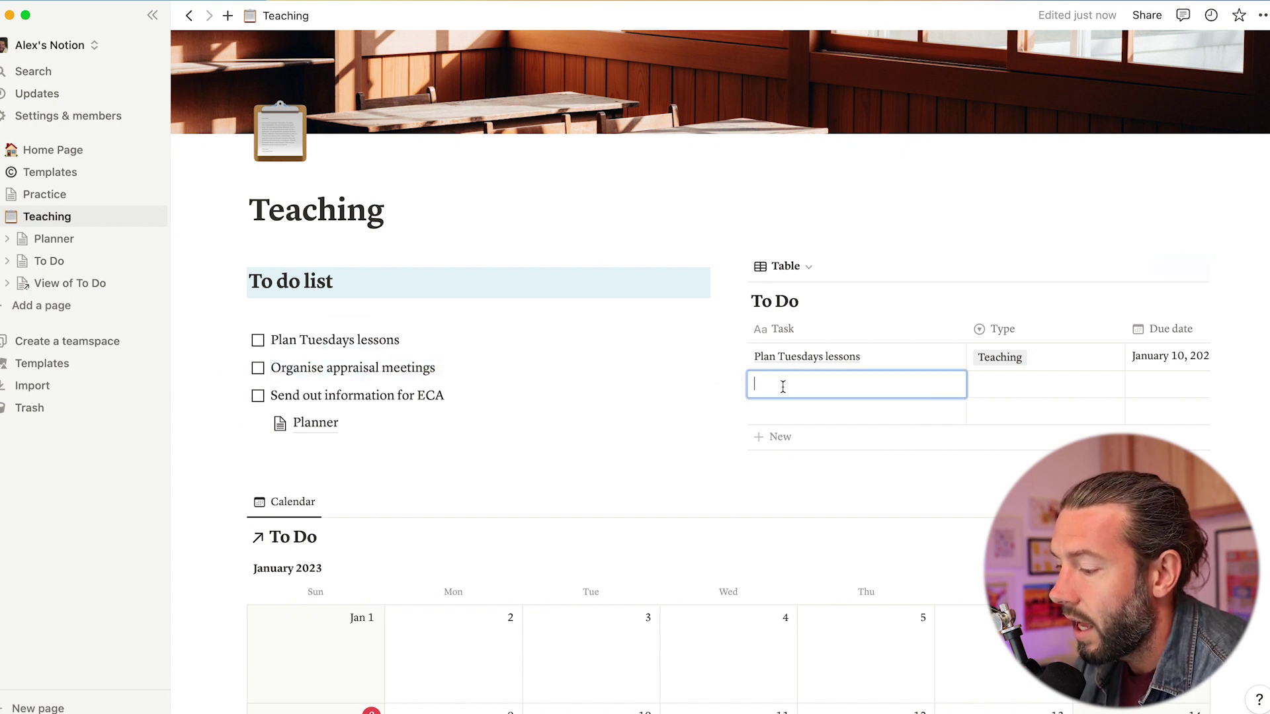
key(ctrl+v)
key(Return)
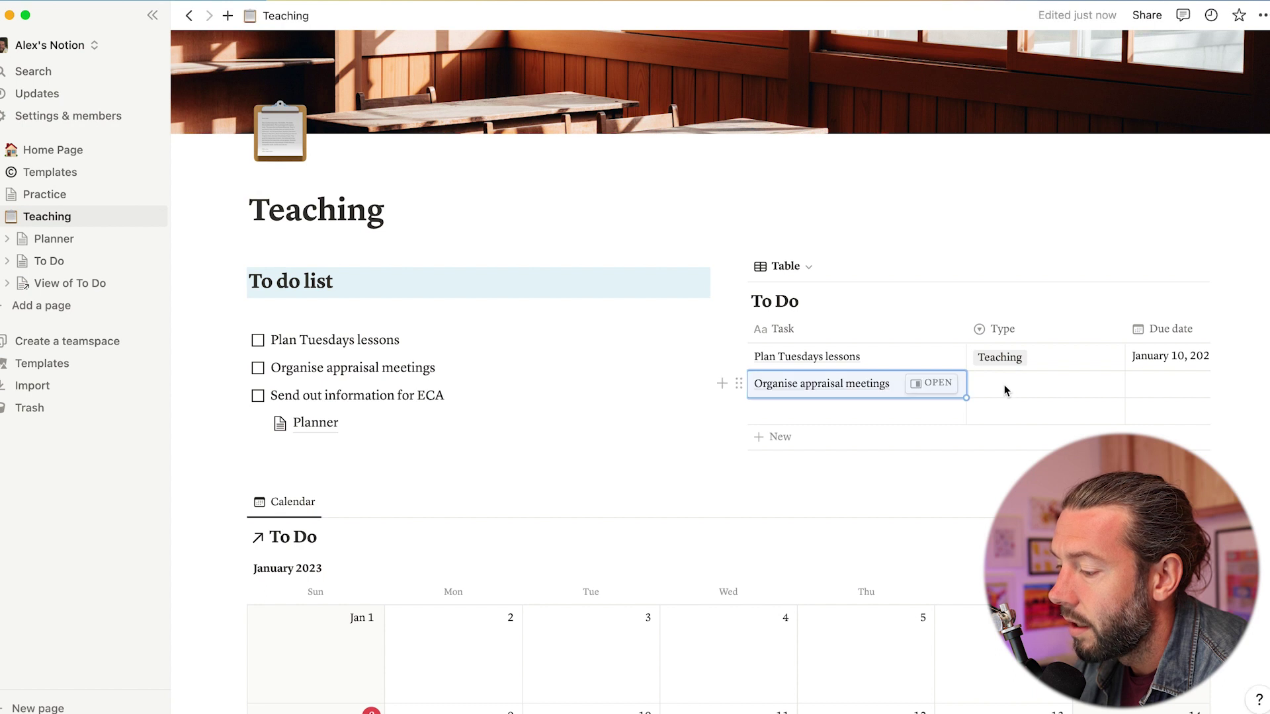
- Set that task's Type to Department, due date January 9, 2023, and Status to Done
click(1023, 384)
click(1036, 458)
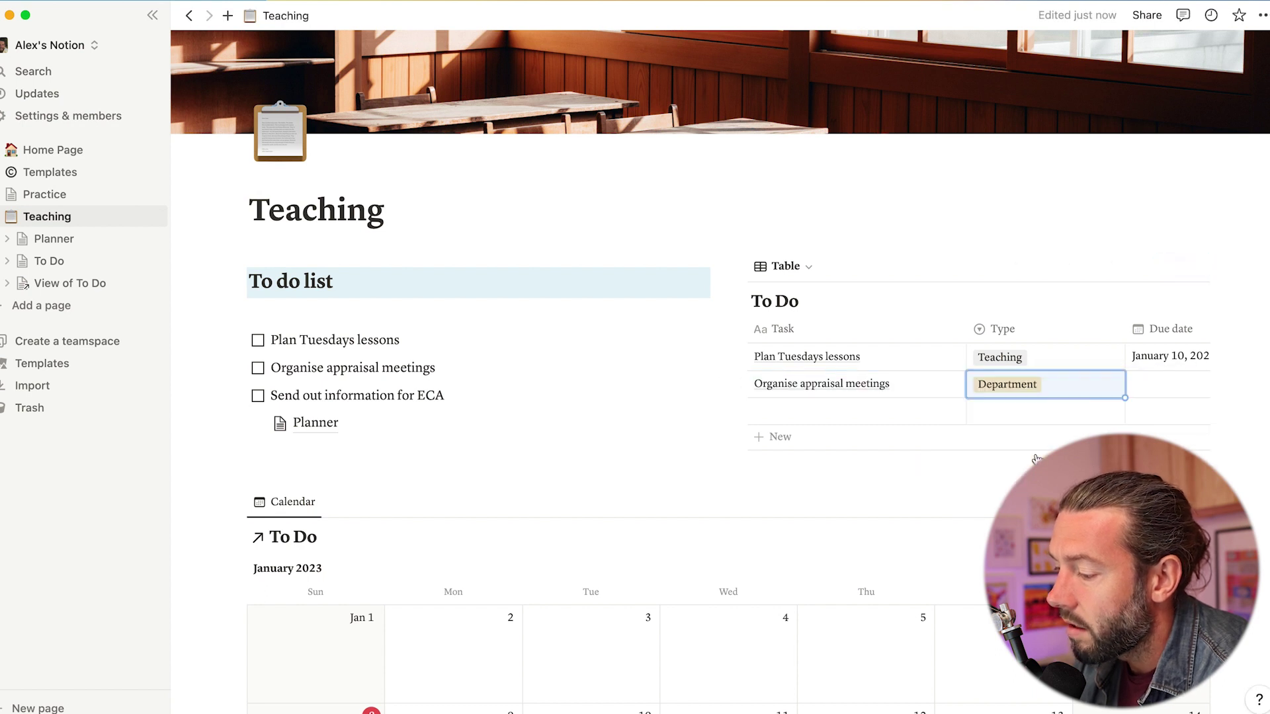
click(1152, 377)
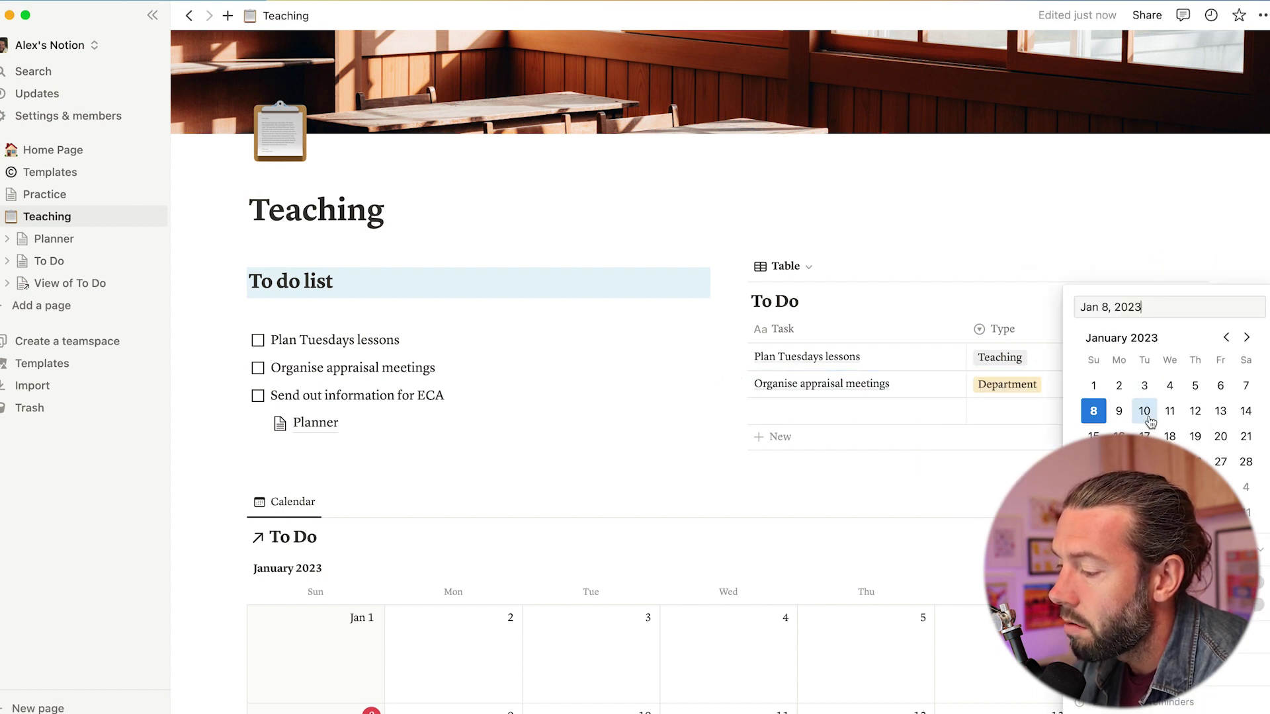
click(1119, 411)
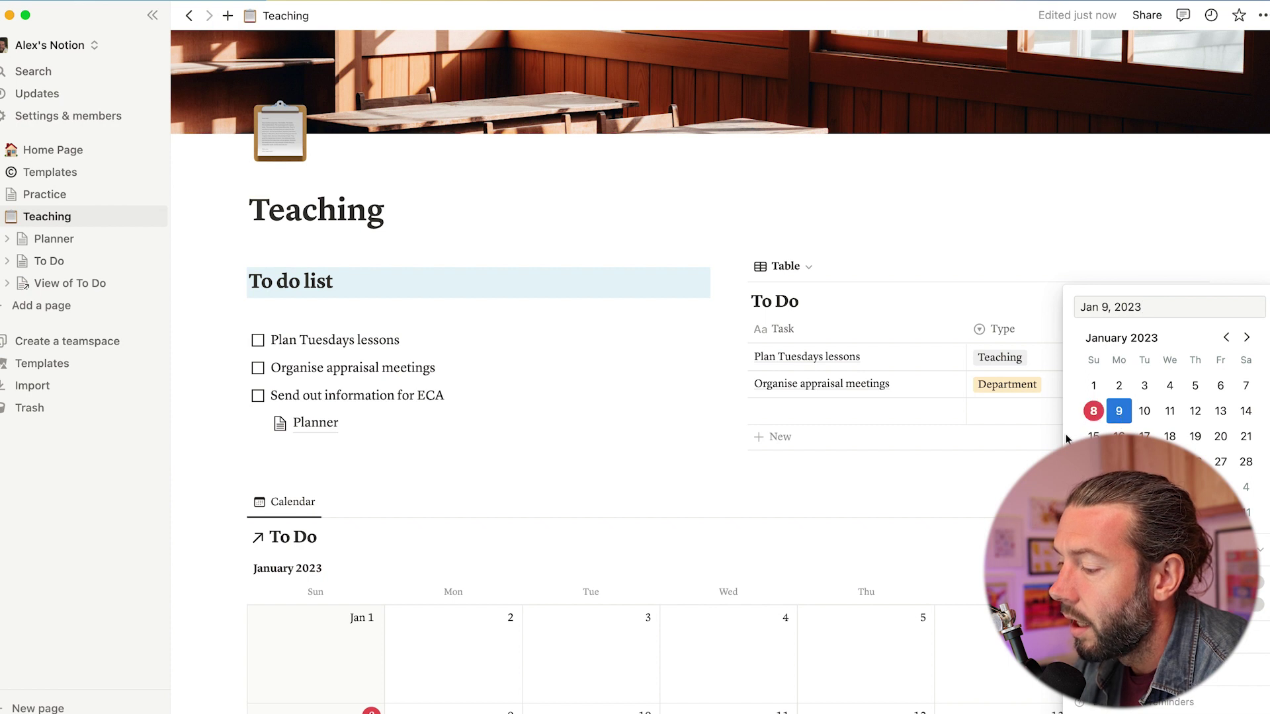
click(1036, 443)
scroll(1036, 448, right, 3)
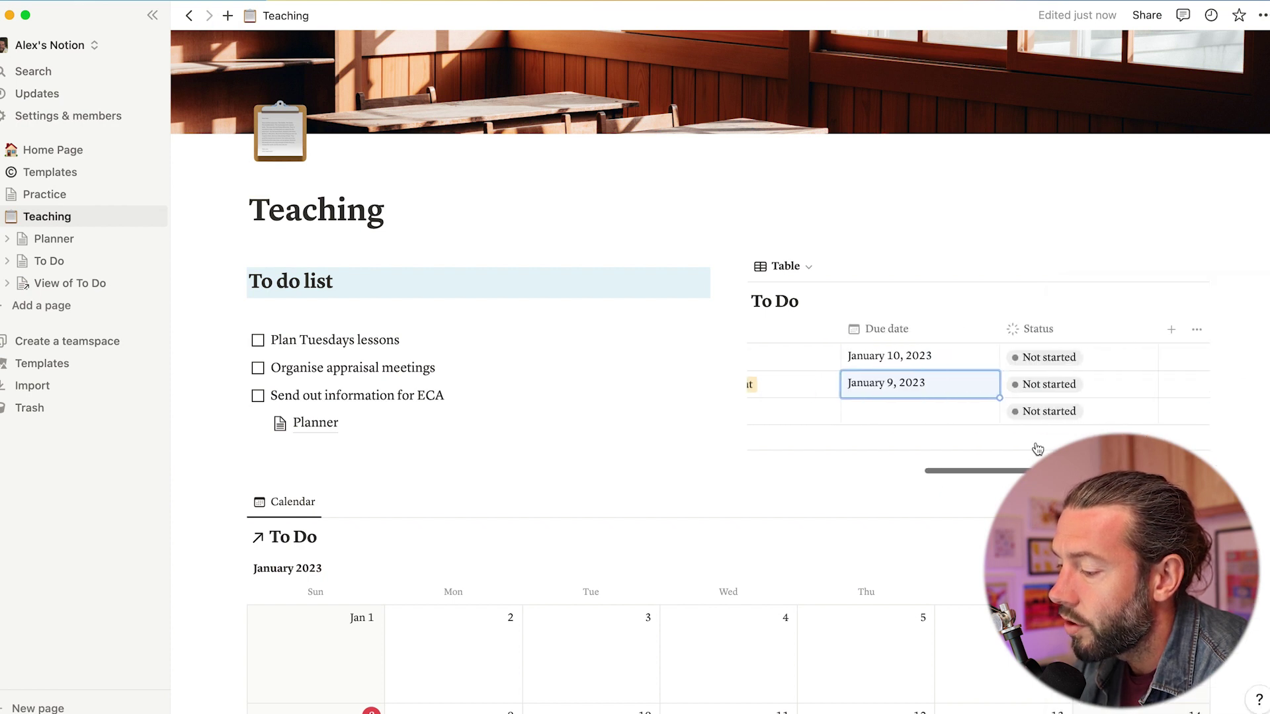
click(1059, 390)
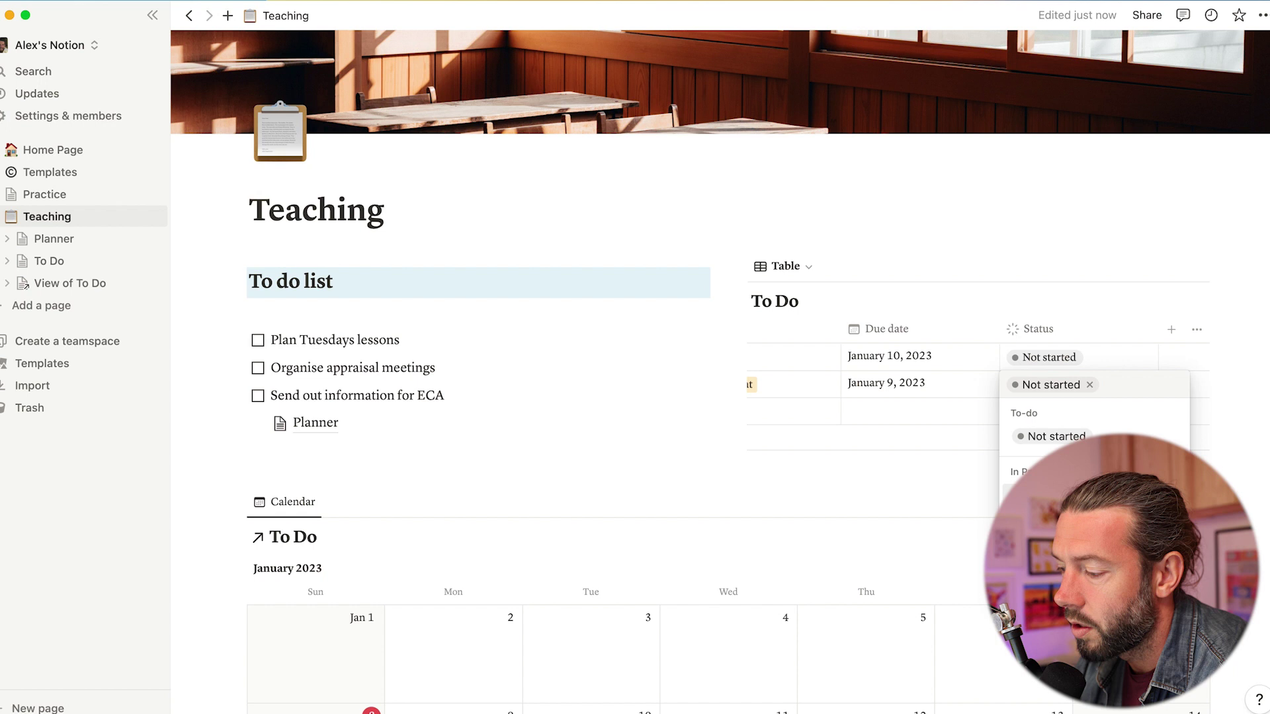
click(1041, 553)
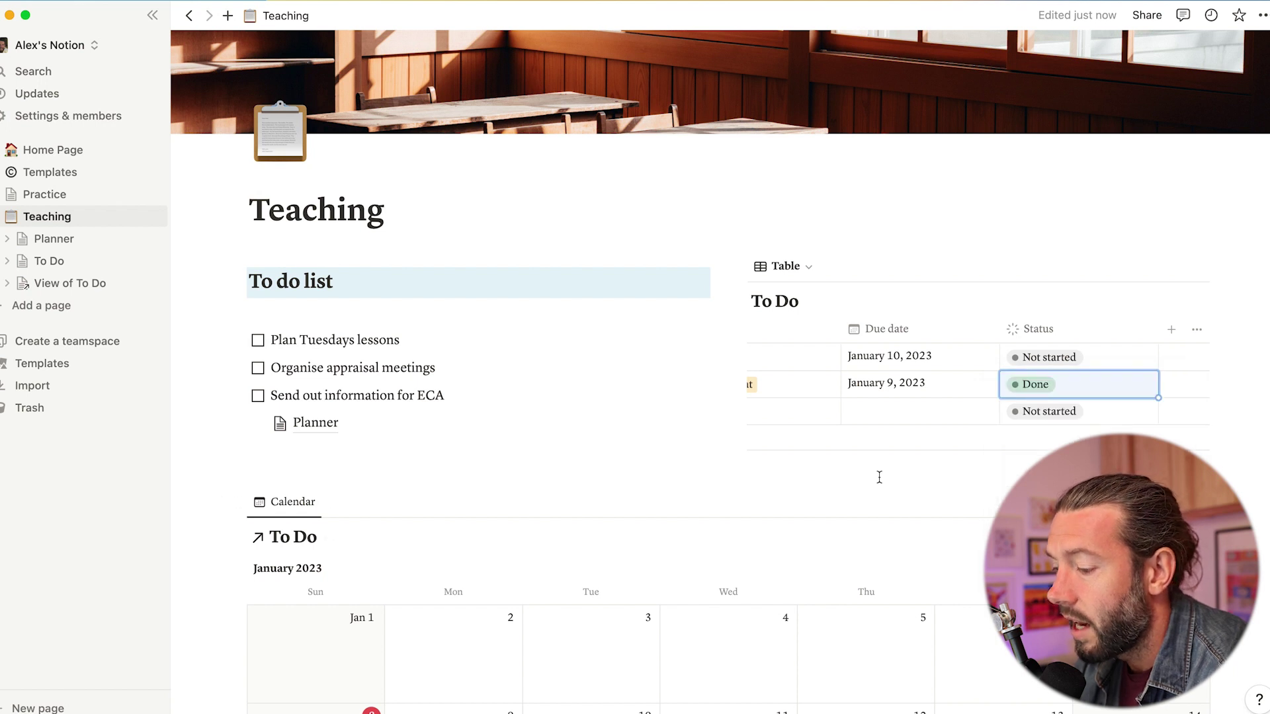
scroll(879, 477, down, 5)
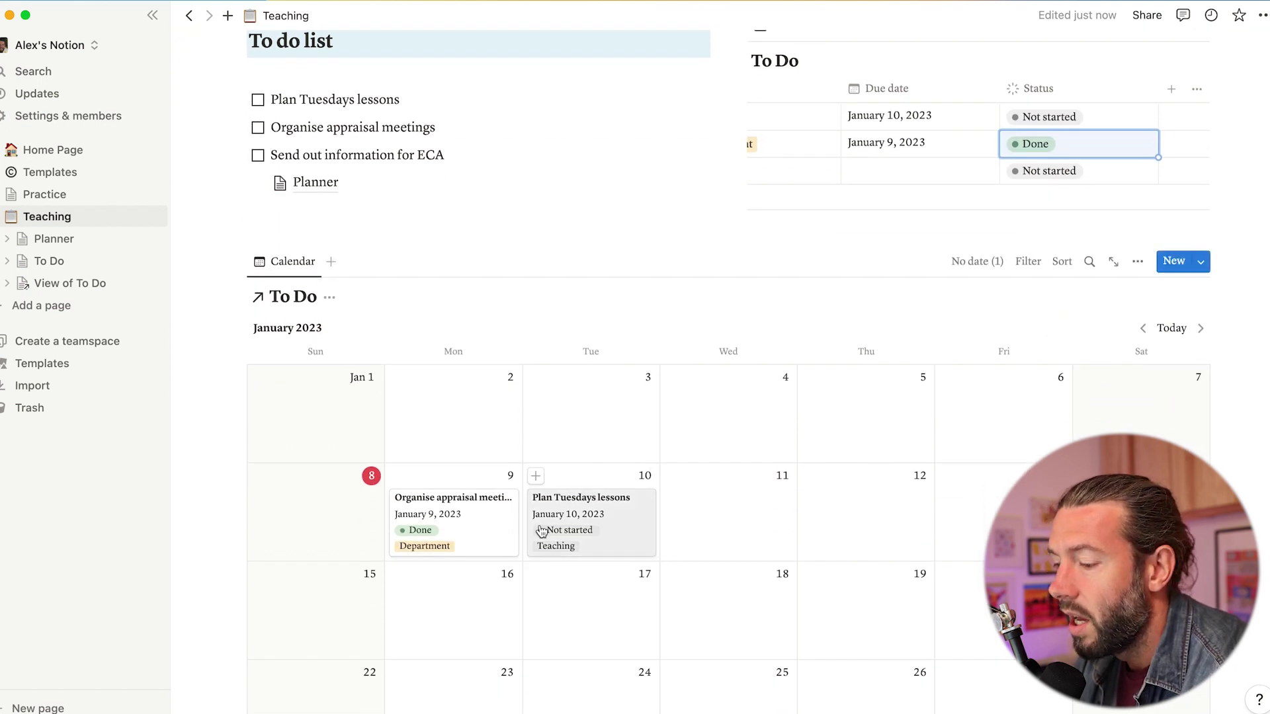
- Check both tasks on the To Do calendar, then fold Teaching's sub-pages away in the sidebar
scroll(541, 531, down, 1)
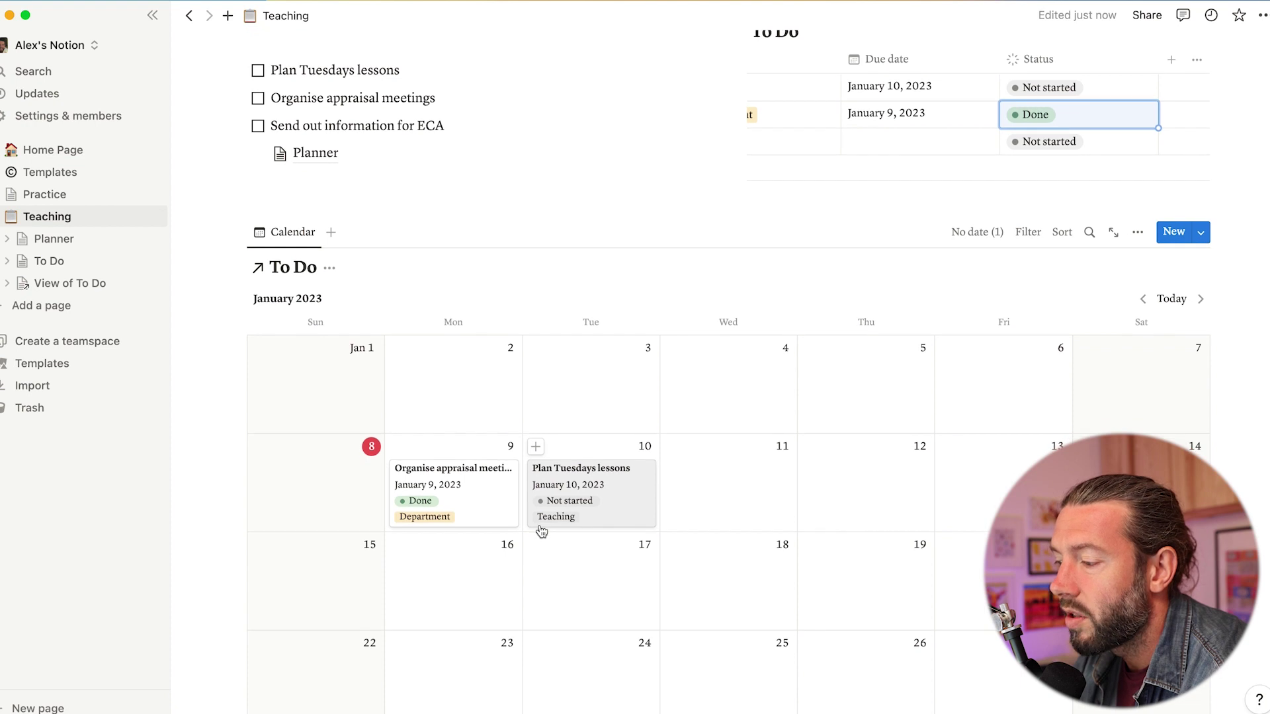
scroll(541, 531, down, 5)
scroll(540, 526, down, 1)
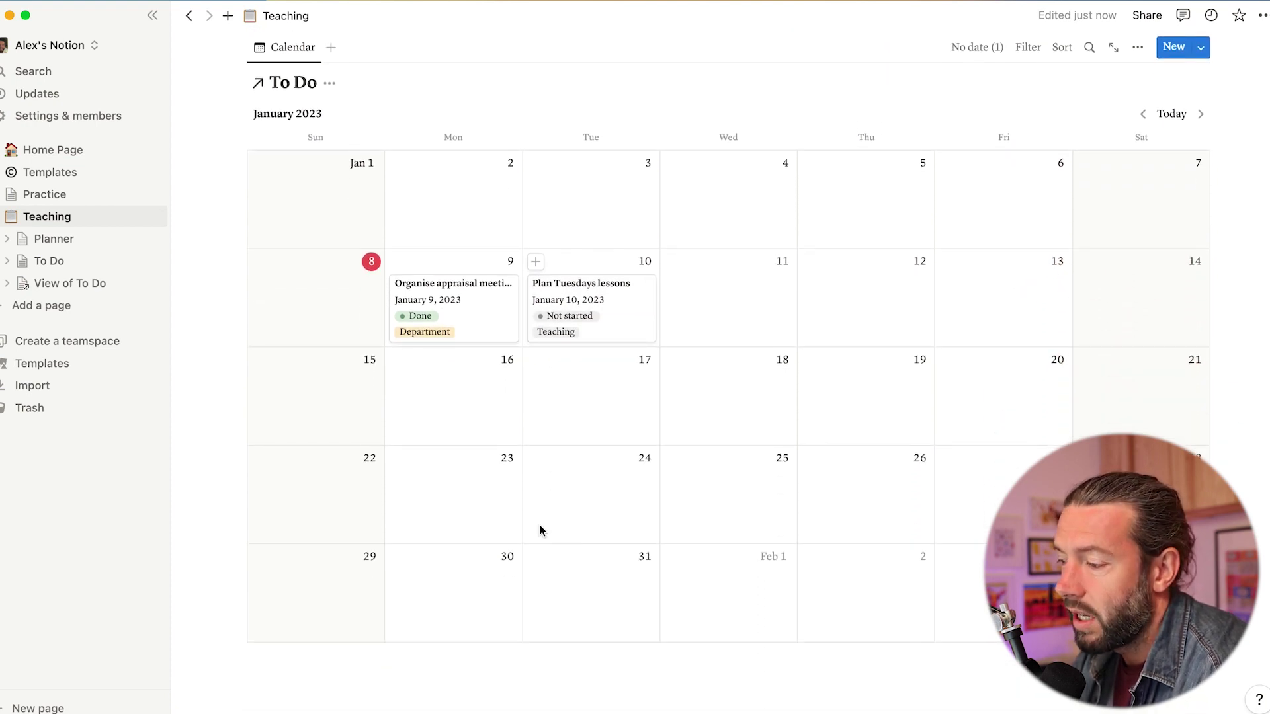
scroll(540, 529, up, 7)
scroll(540, 529, down, 3)
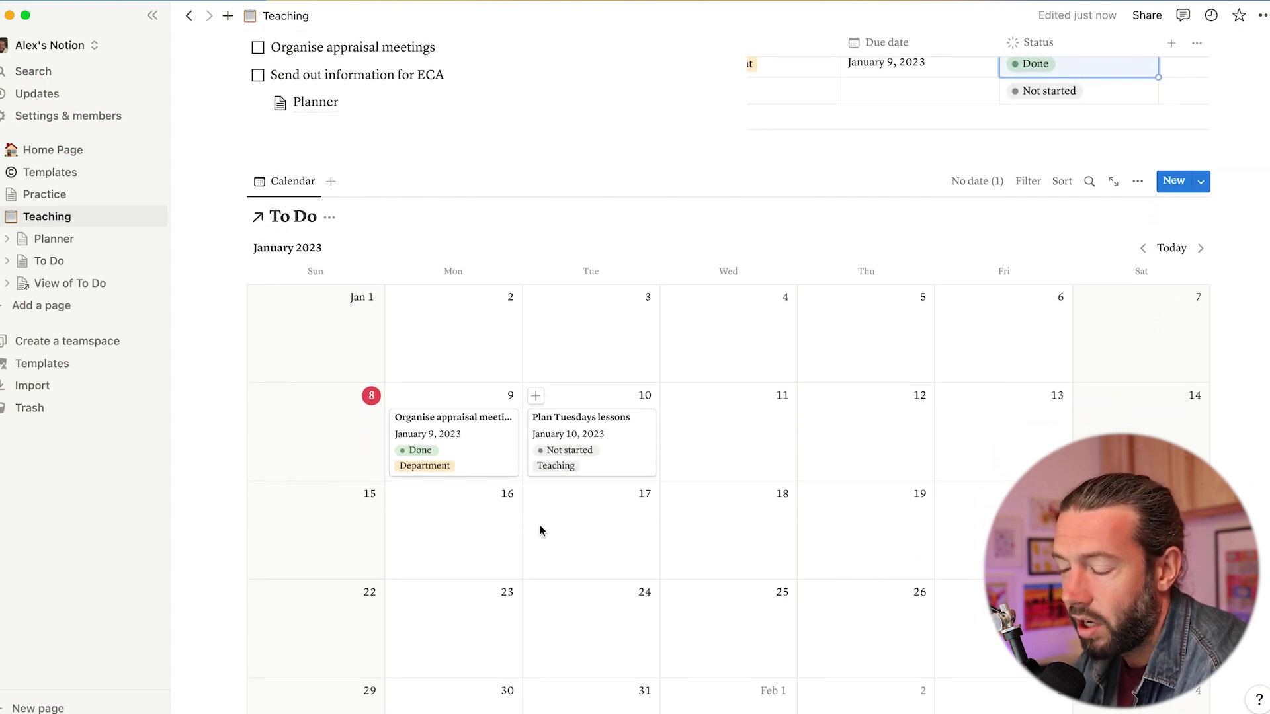
scroll(540, 530, down, 3)
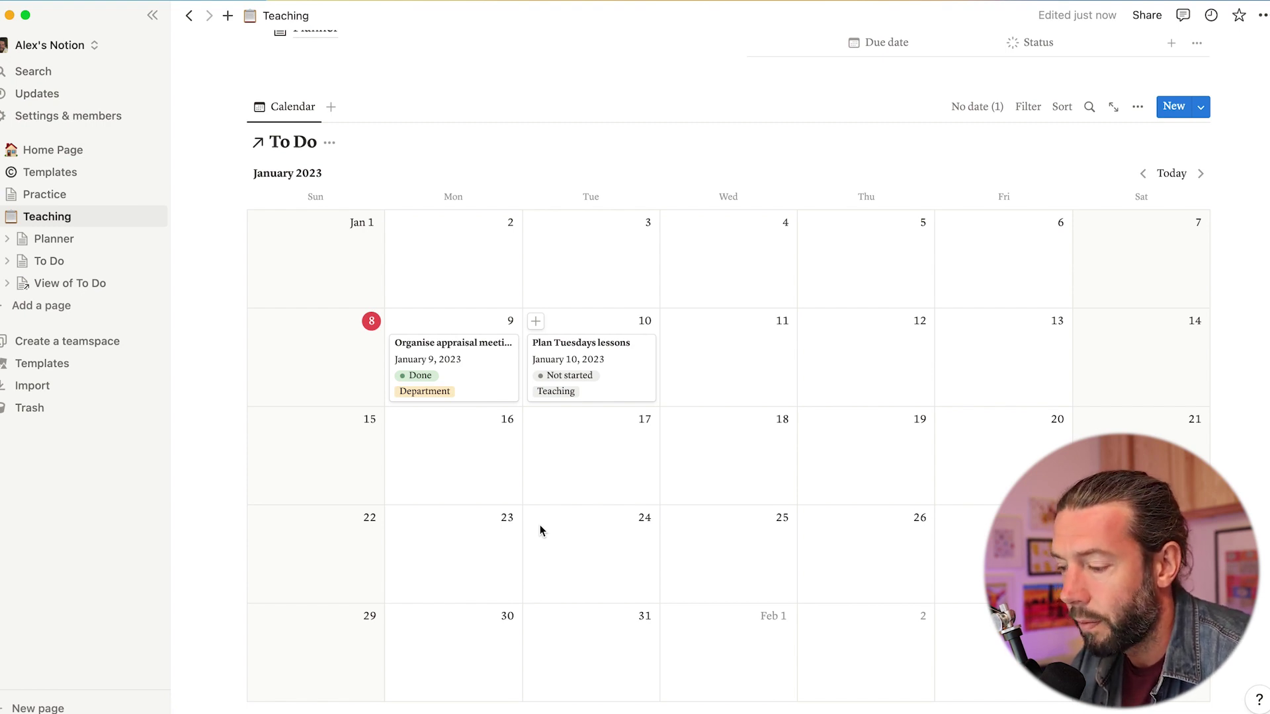
click(11, 216)
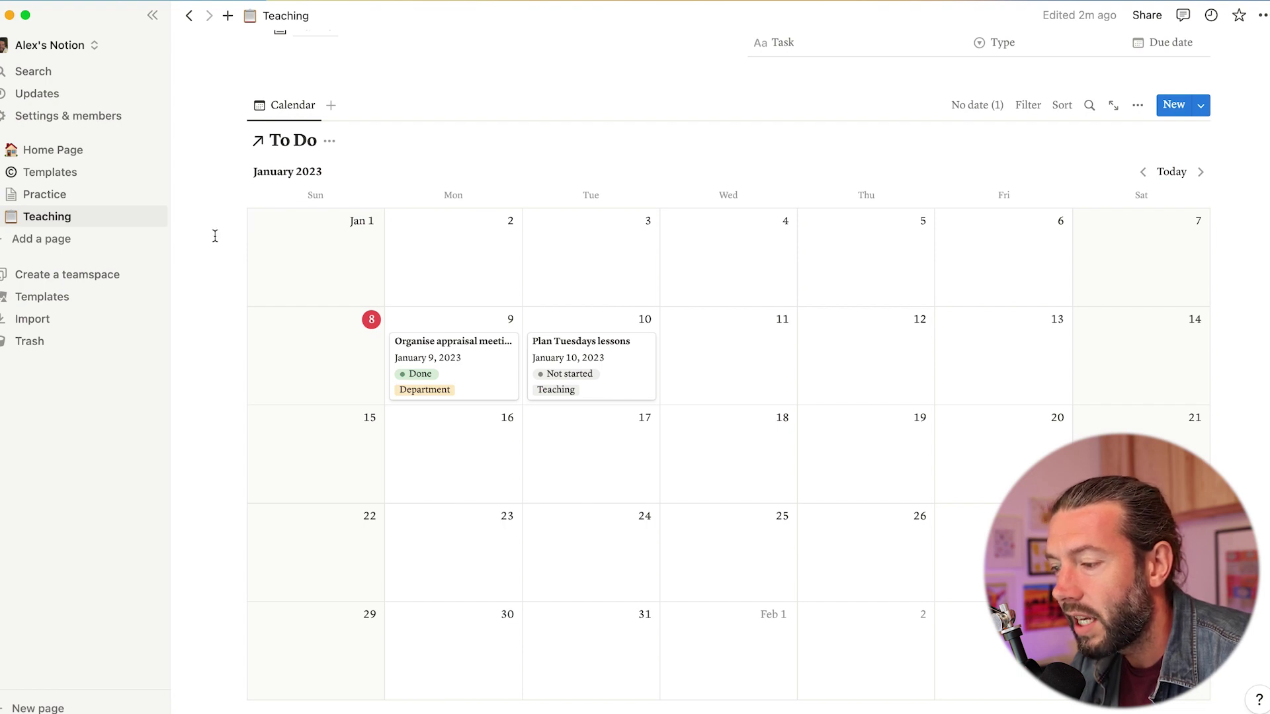
- Expand Teaching in the sidebar and open its Planner sub-page with the Monday–Friday to-do columns
scroll(222, 227, up, 5)
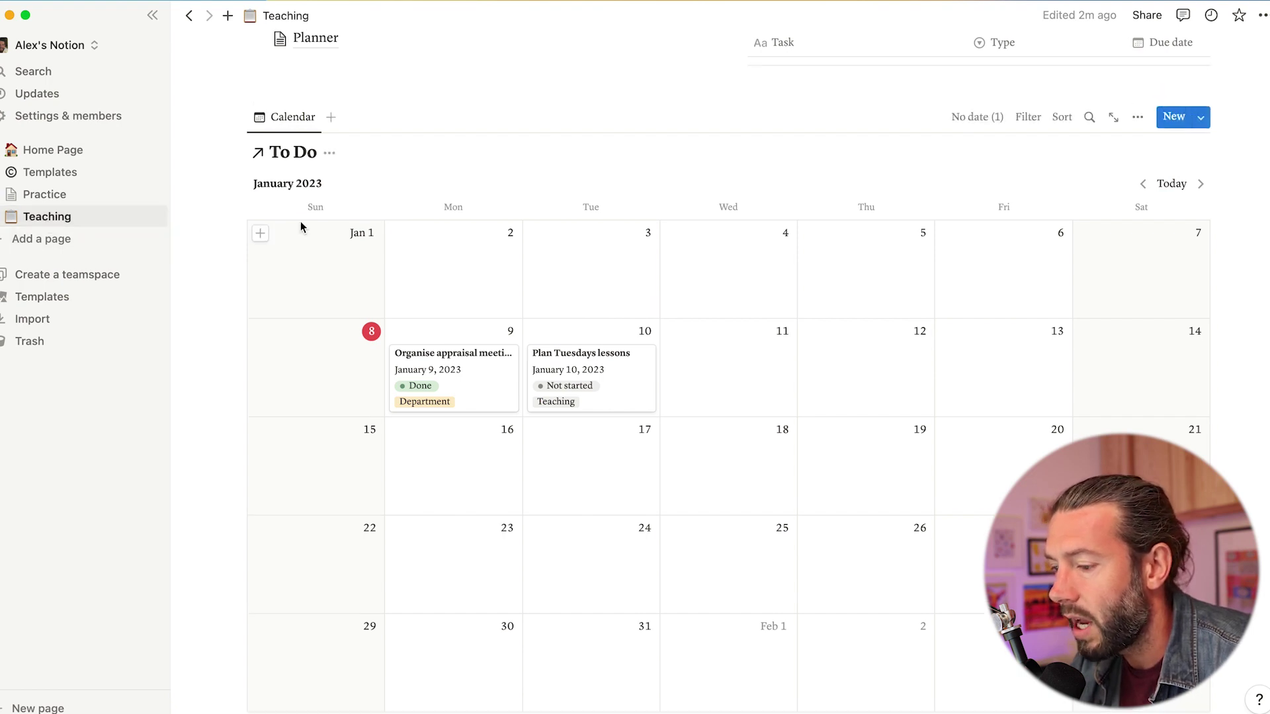
click(11, 217)
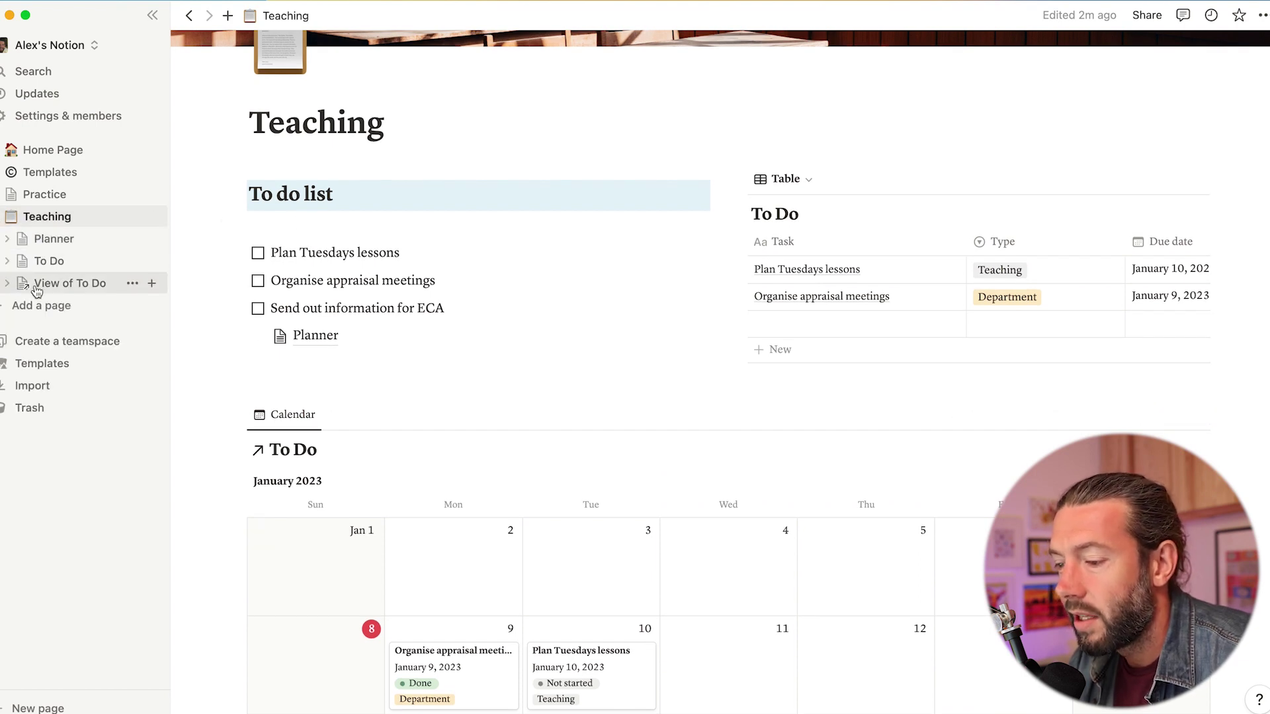
click(48, 239)
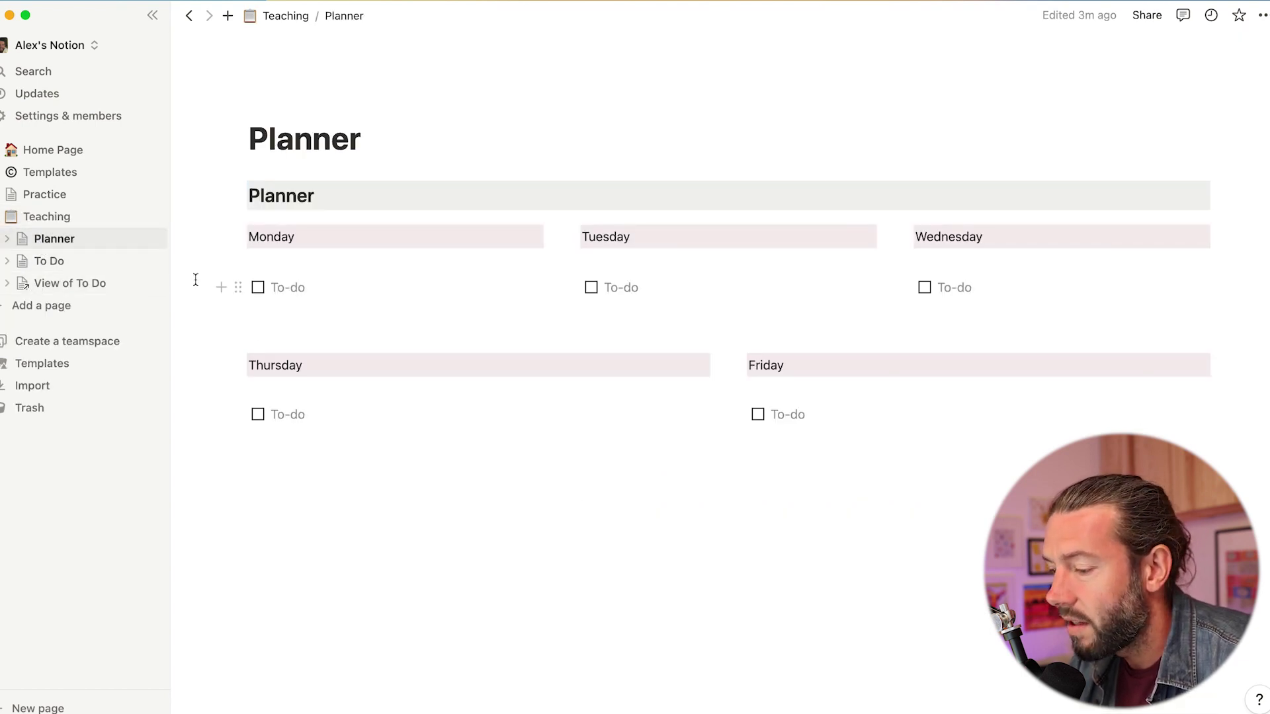